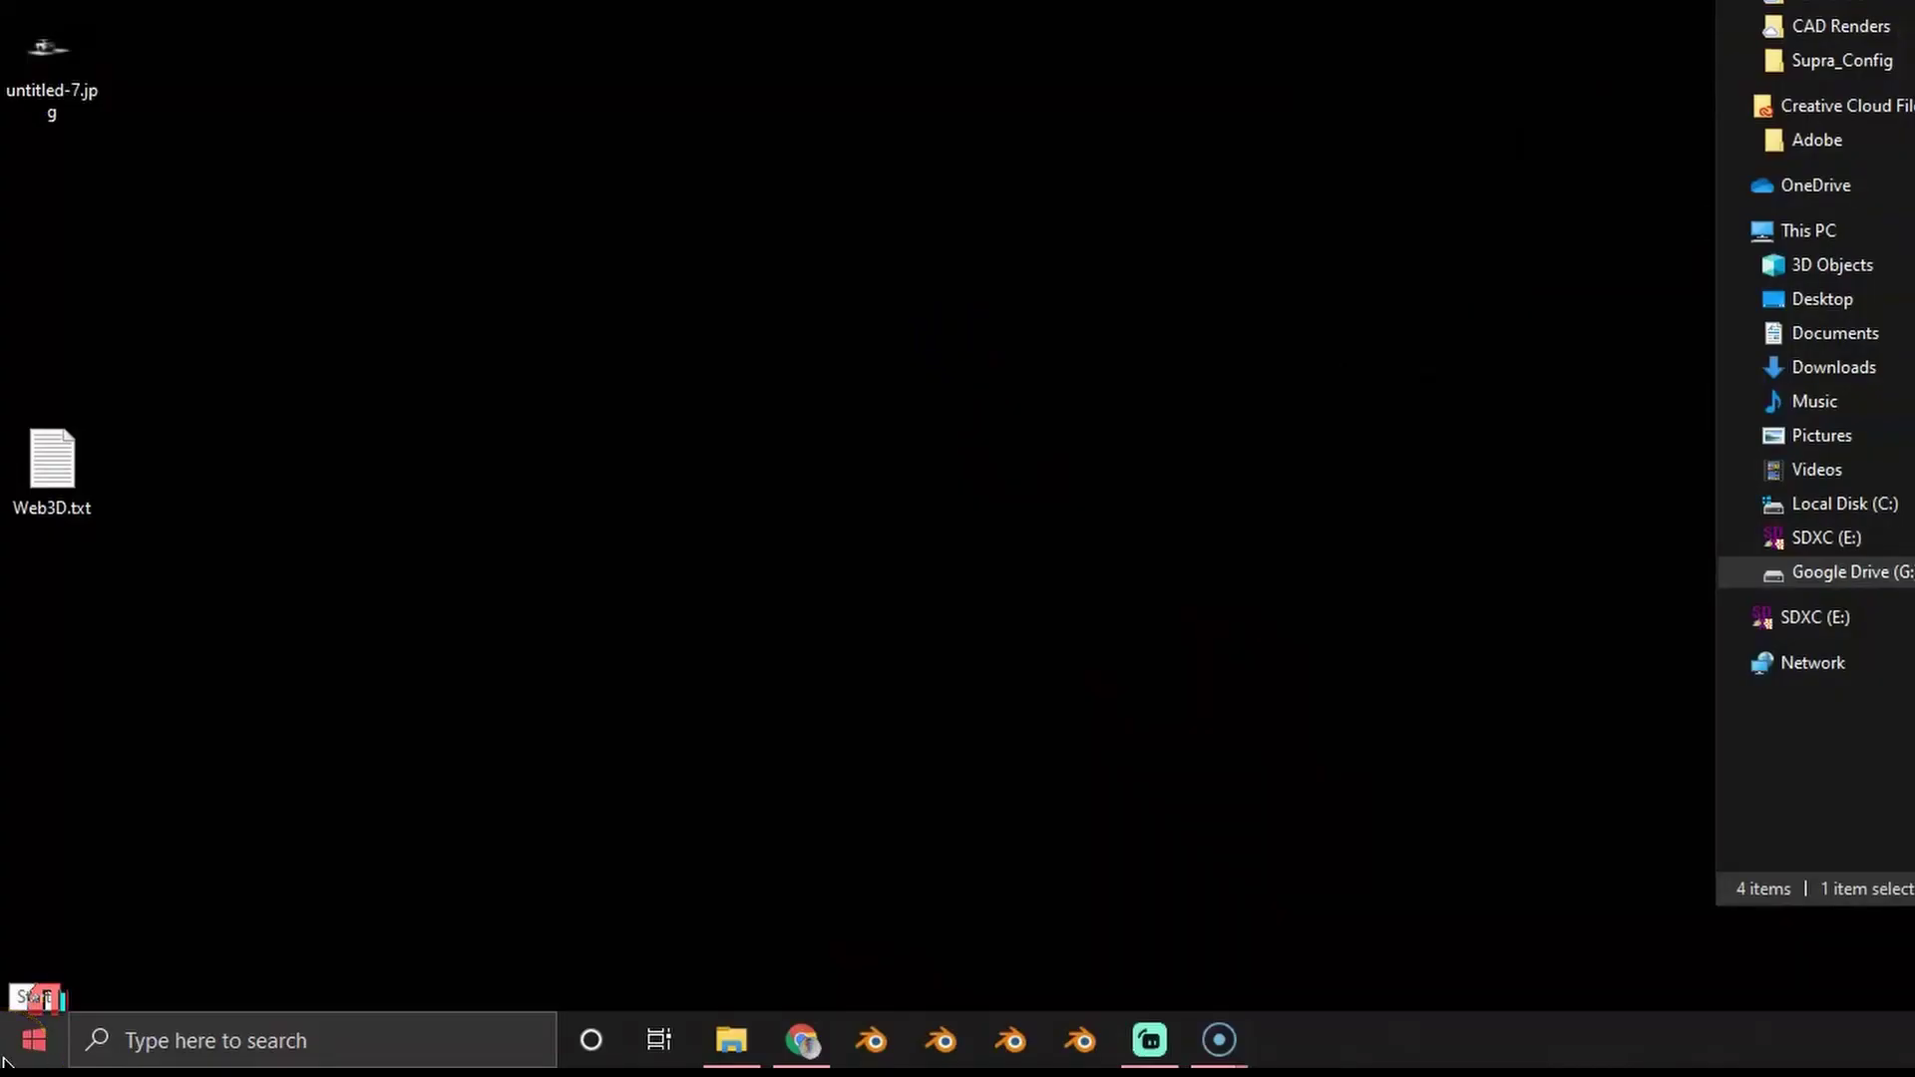
- Search the system for "oc" and launch OctaneServer Prime
{"action": "left_click", "coordinate": [35, 1059]}
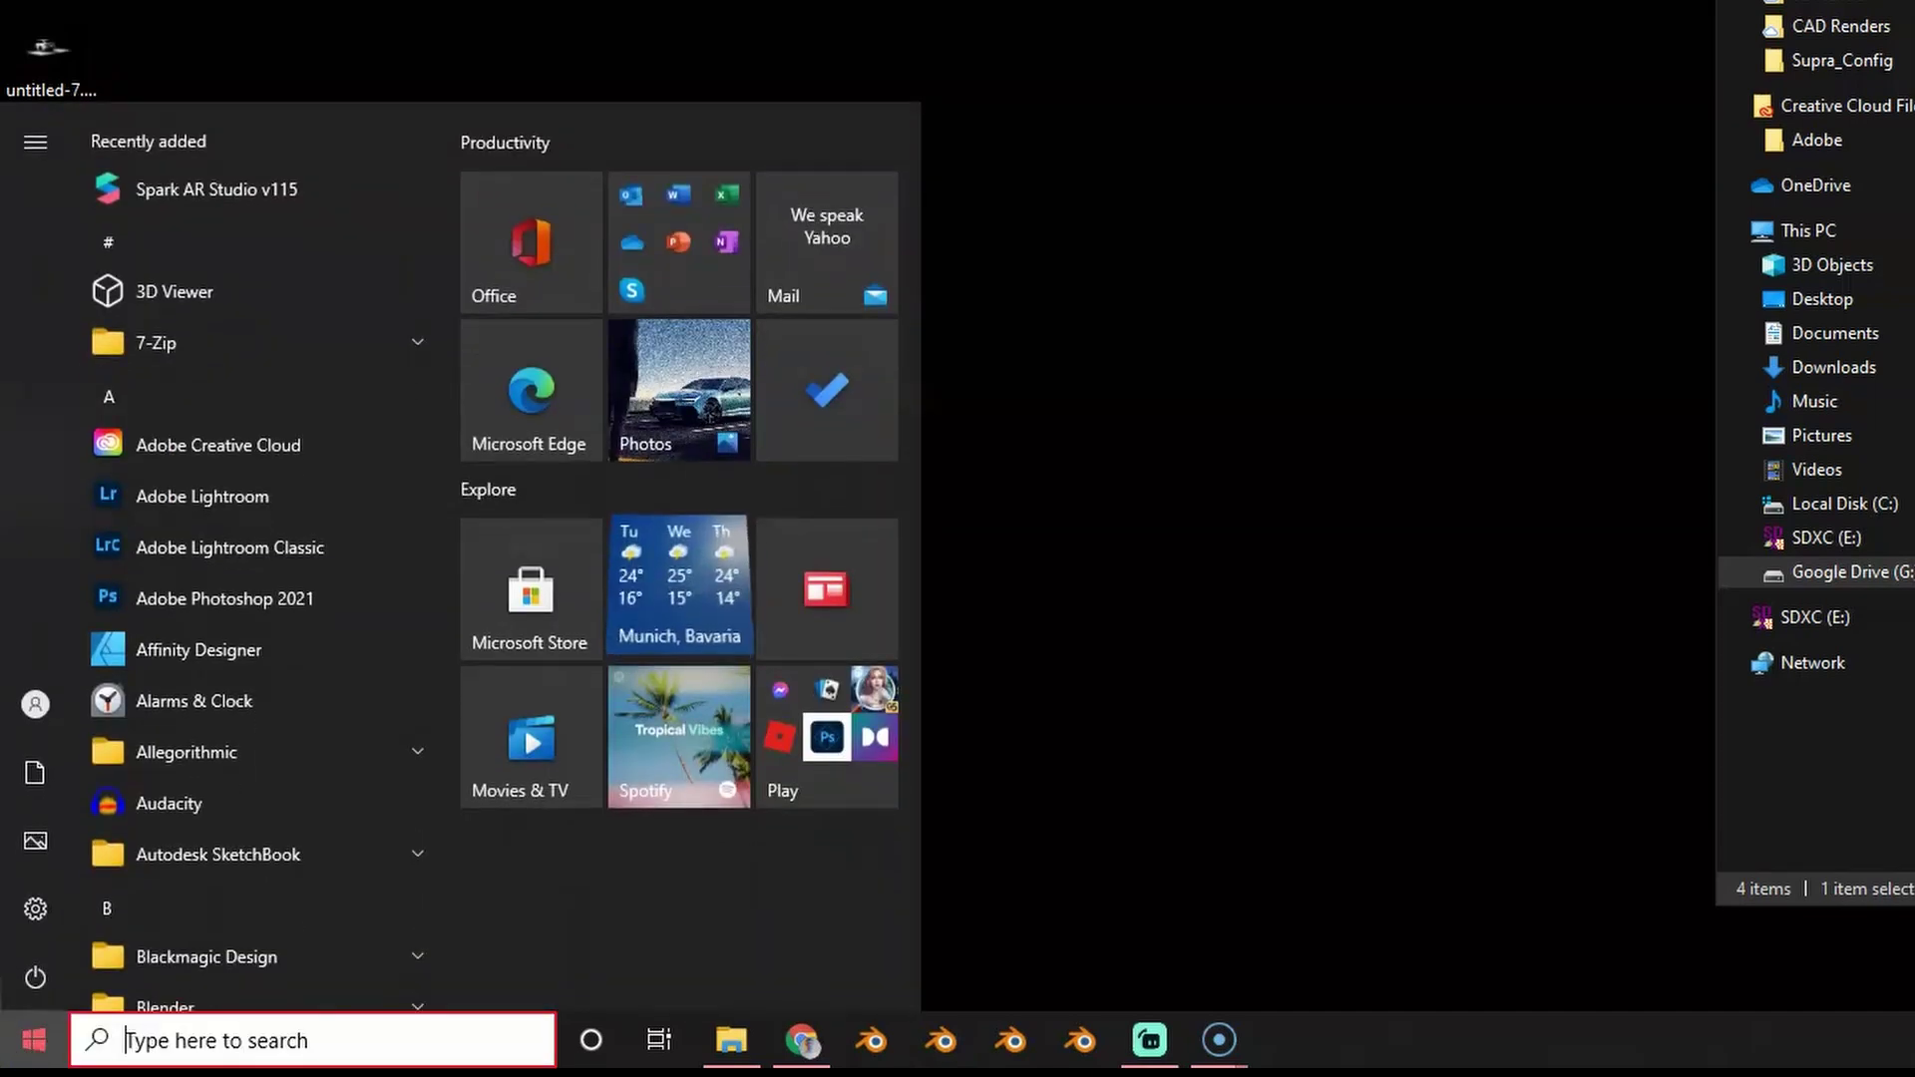
{"action": "type", "text": "oc"}
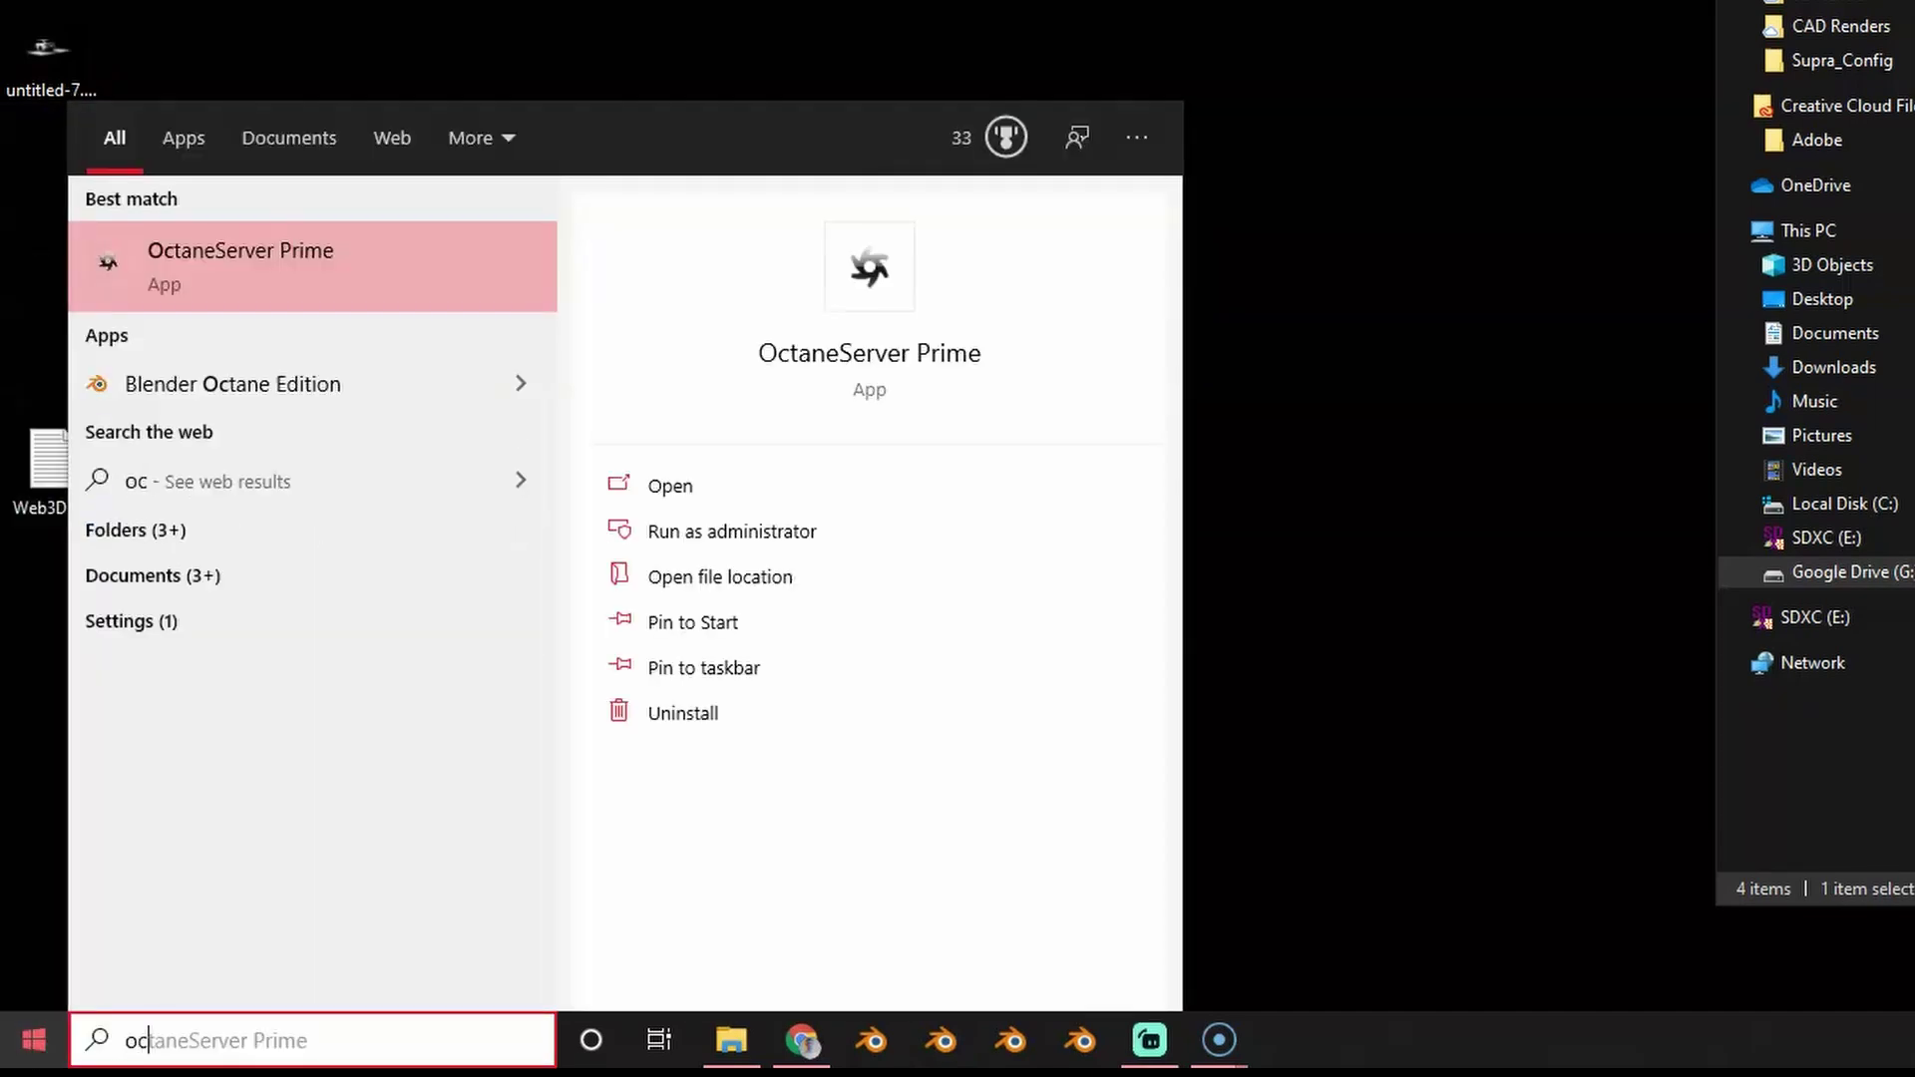
{"action": "key", "text": "Return"}
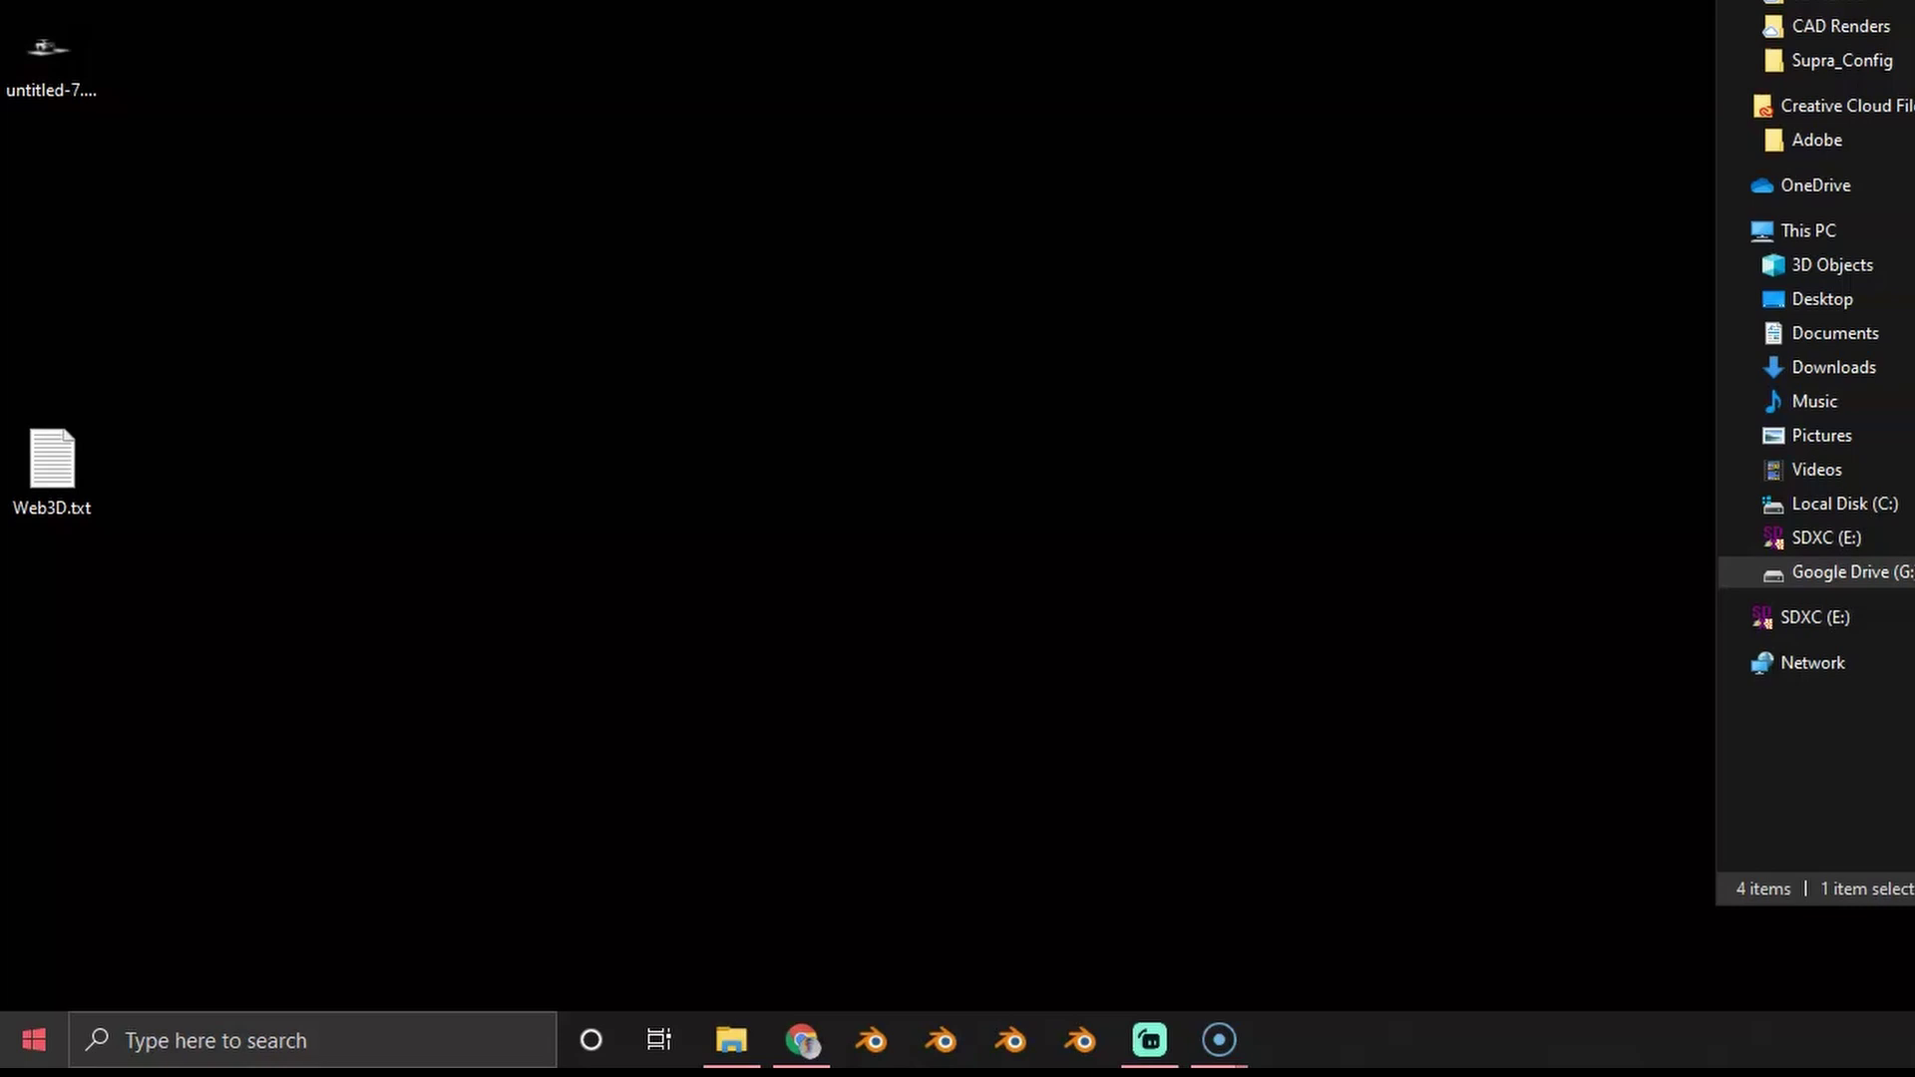
- Launch Blender and dismiss its splash screen to reach the default cube scene
{"action": "left_click", "coordinate": [870, 1042]}
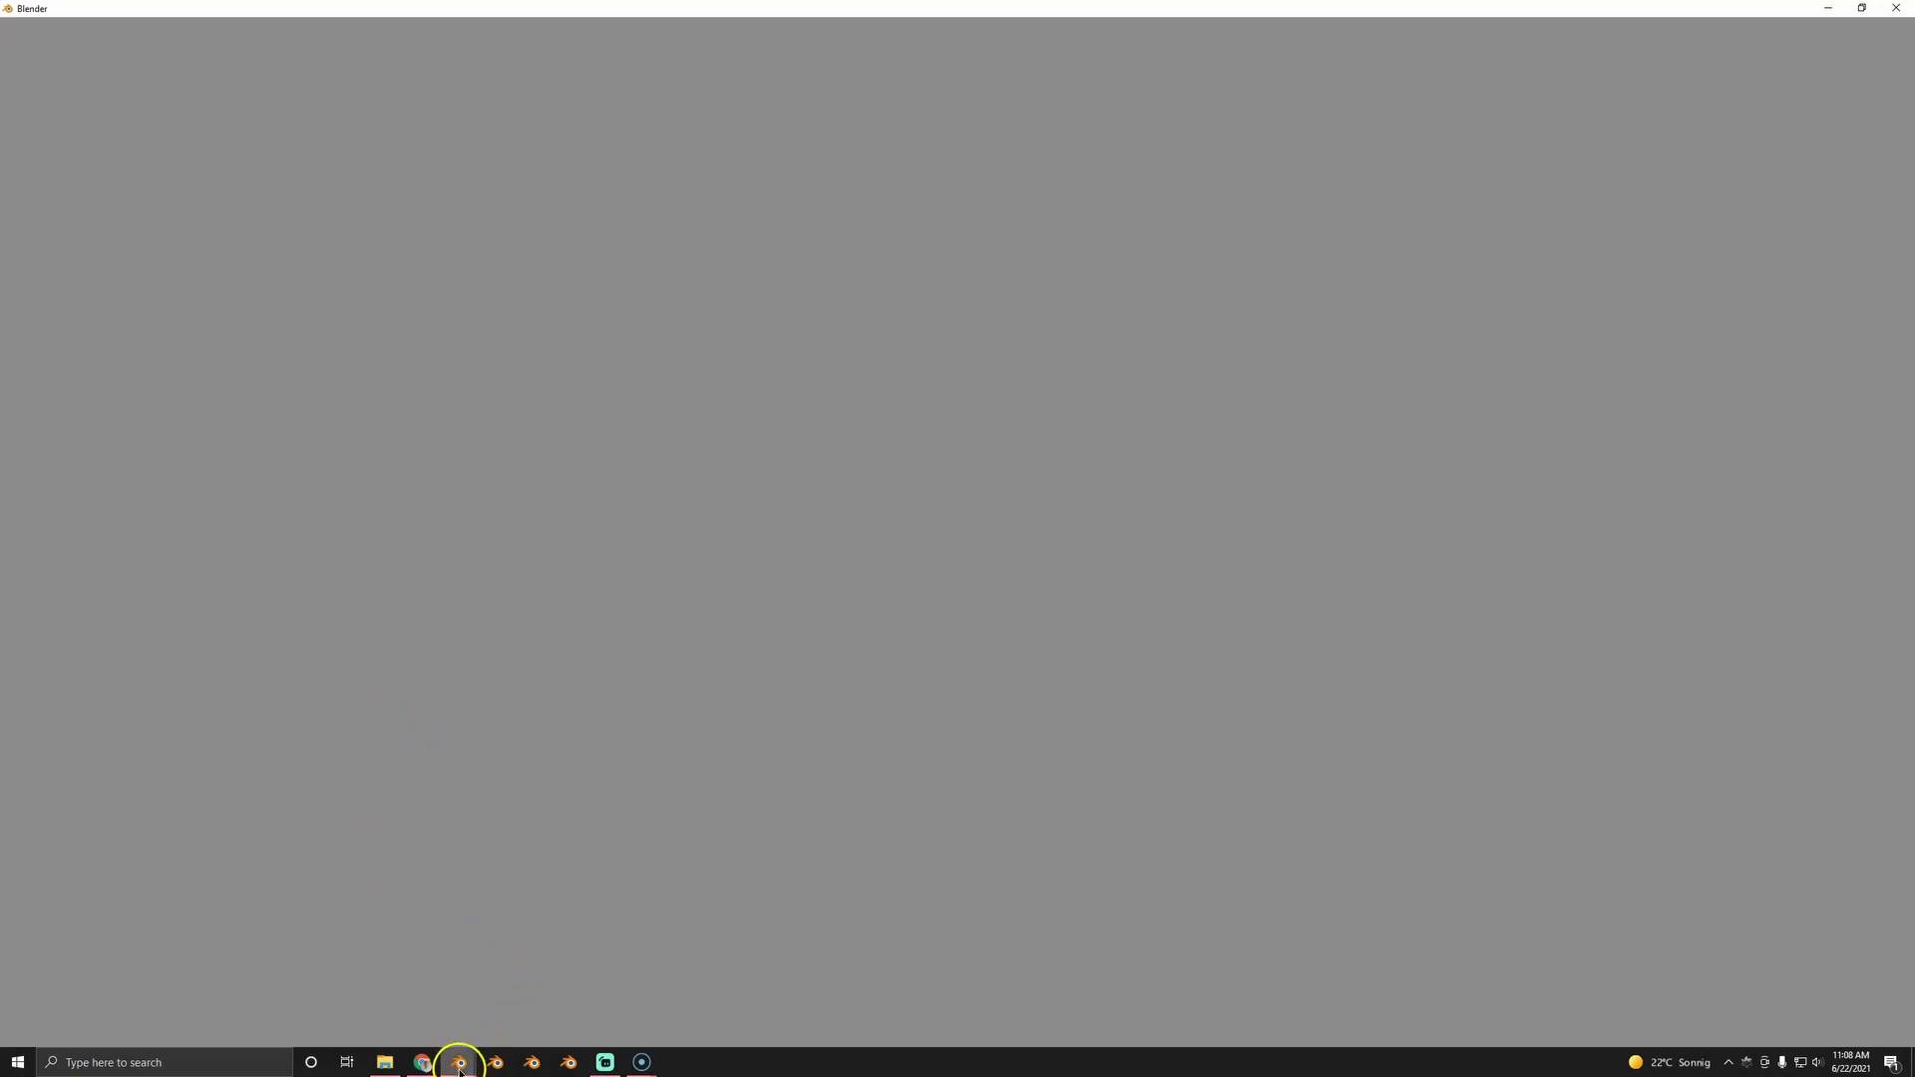
{"action": "mouse_move", "coordinate": [458, 1068]}
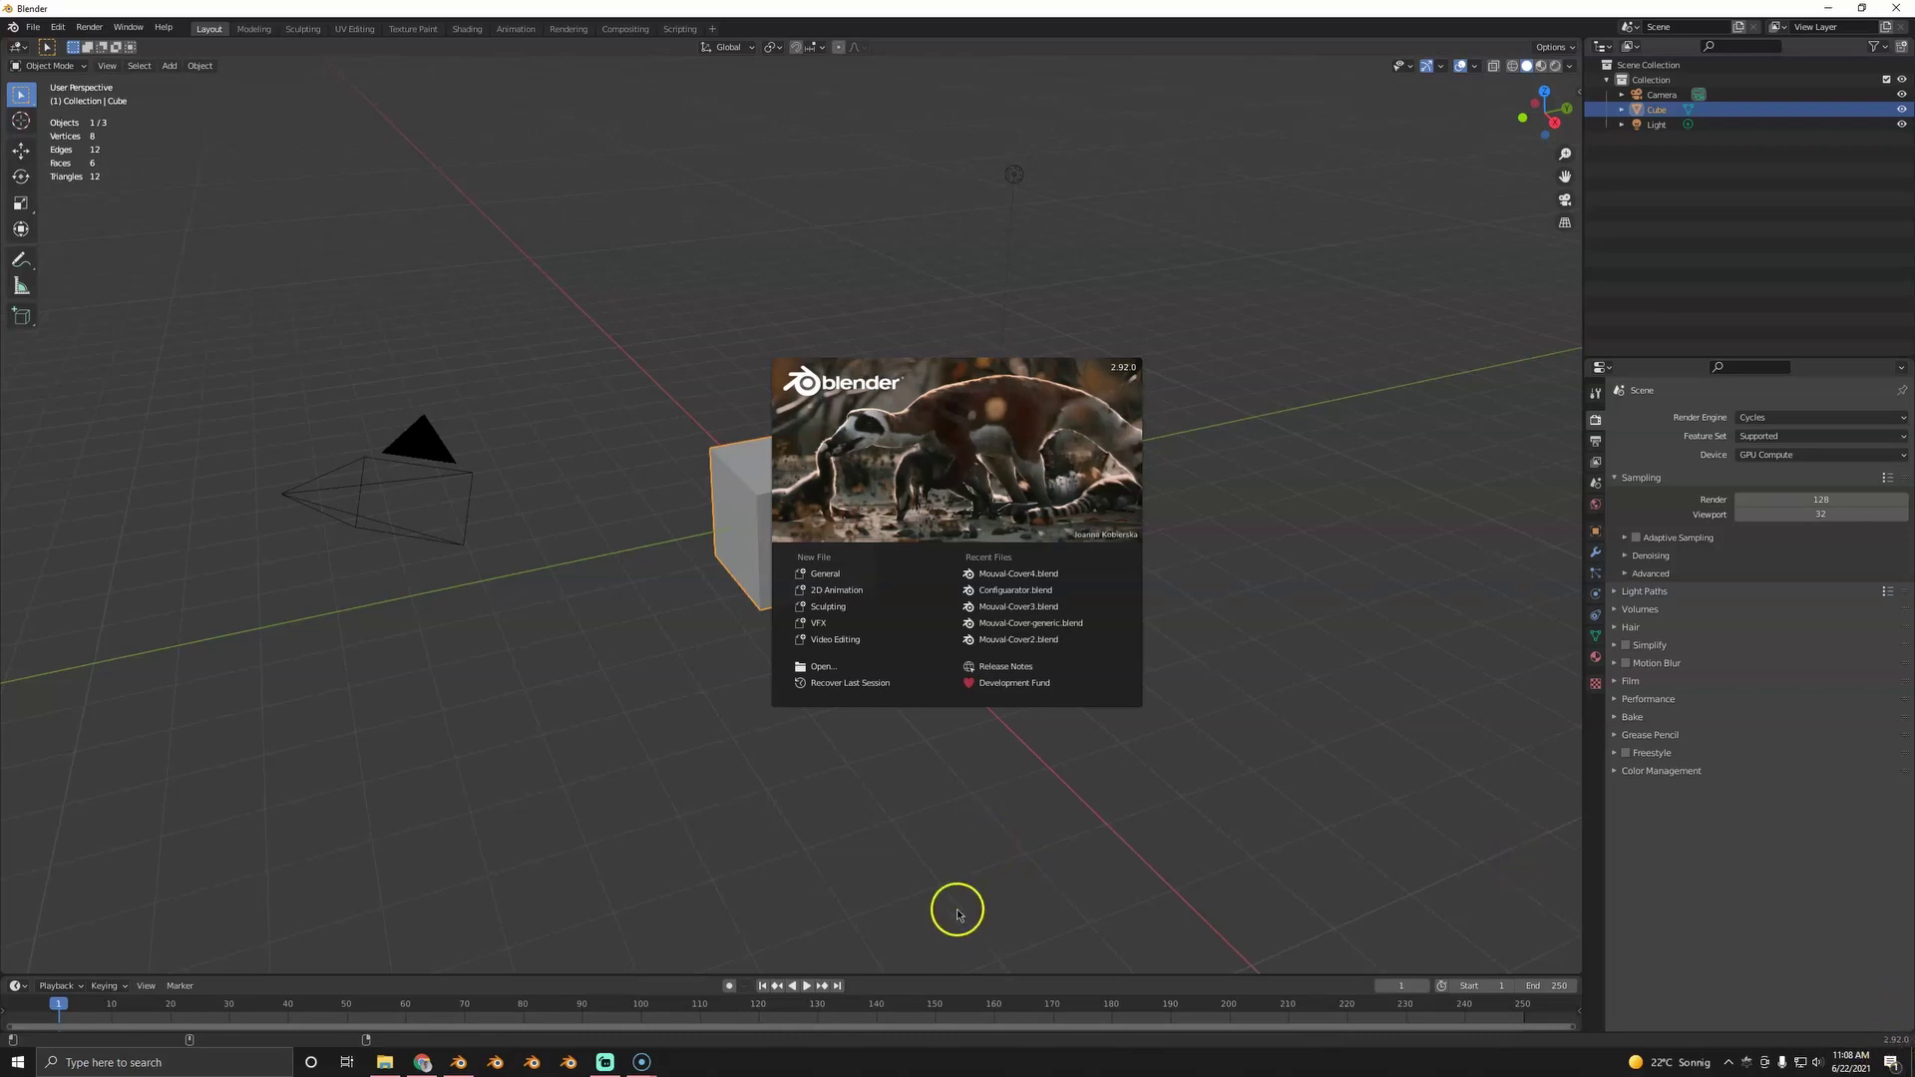
{"action": "left_click", "coordinate": [927, 863]}
- Preview the default cube in rendered shading with Cycles, and return to solid shading
{"action": "key", "text": "z"}
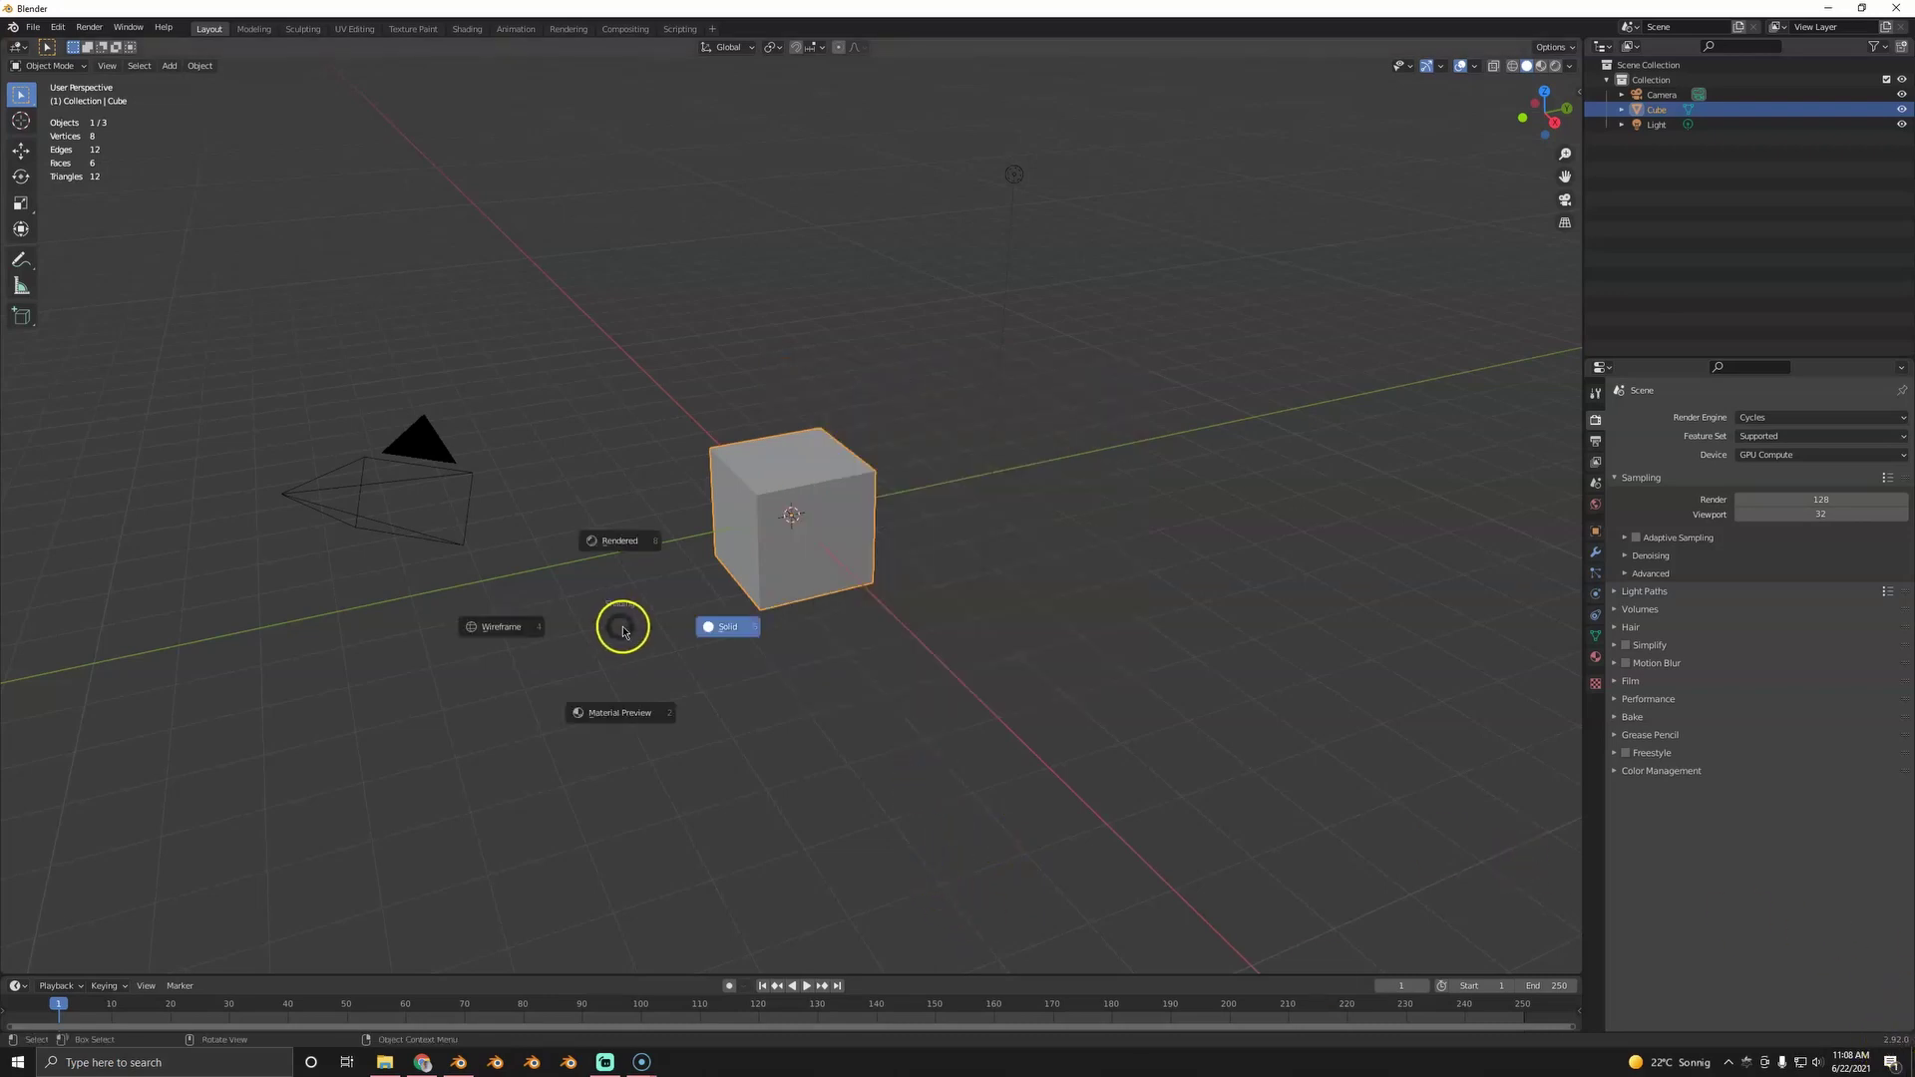
{"action": "left_click", "coordinate": [613, 541]}
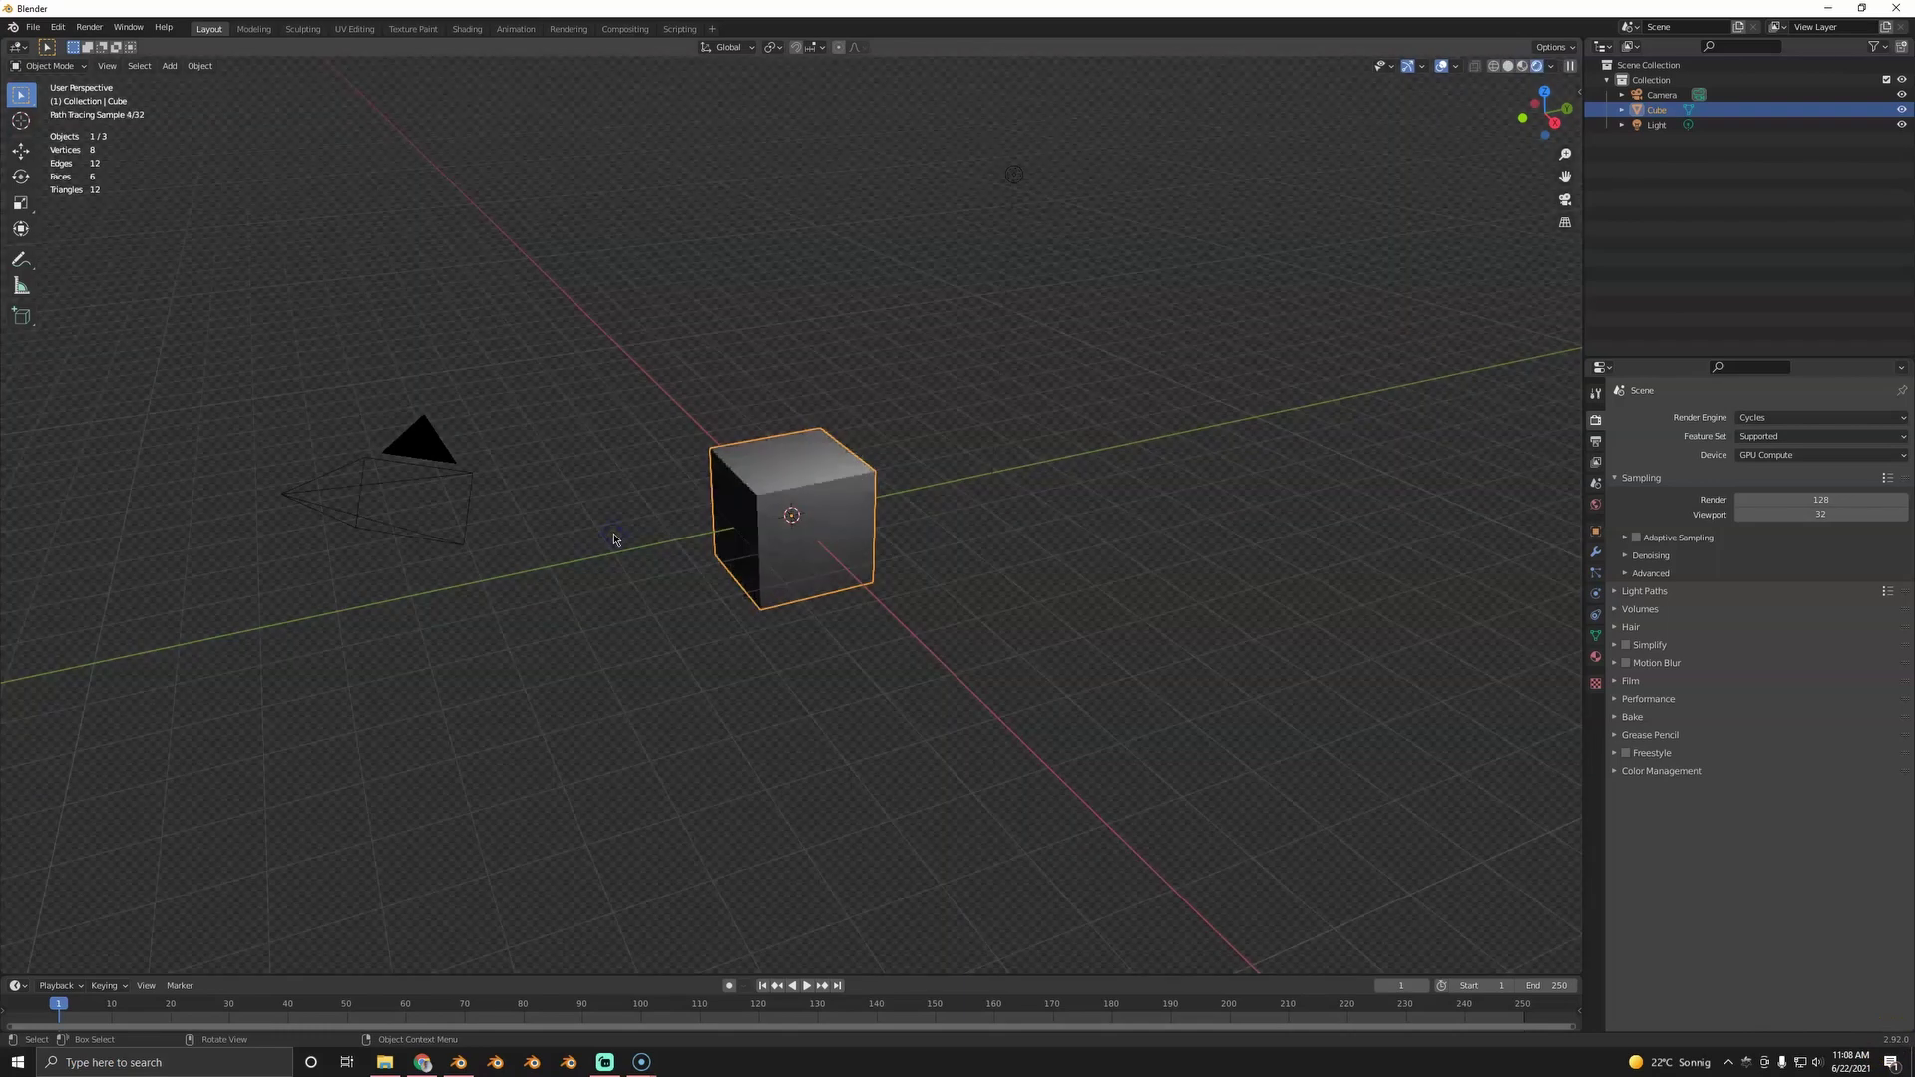
{"action": "key", "text": "z"}
{"action": "left_click", "coordinate": [1318, 535]}
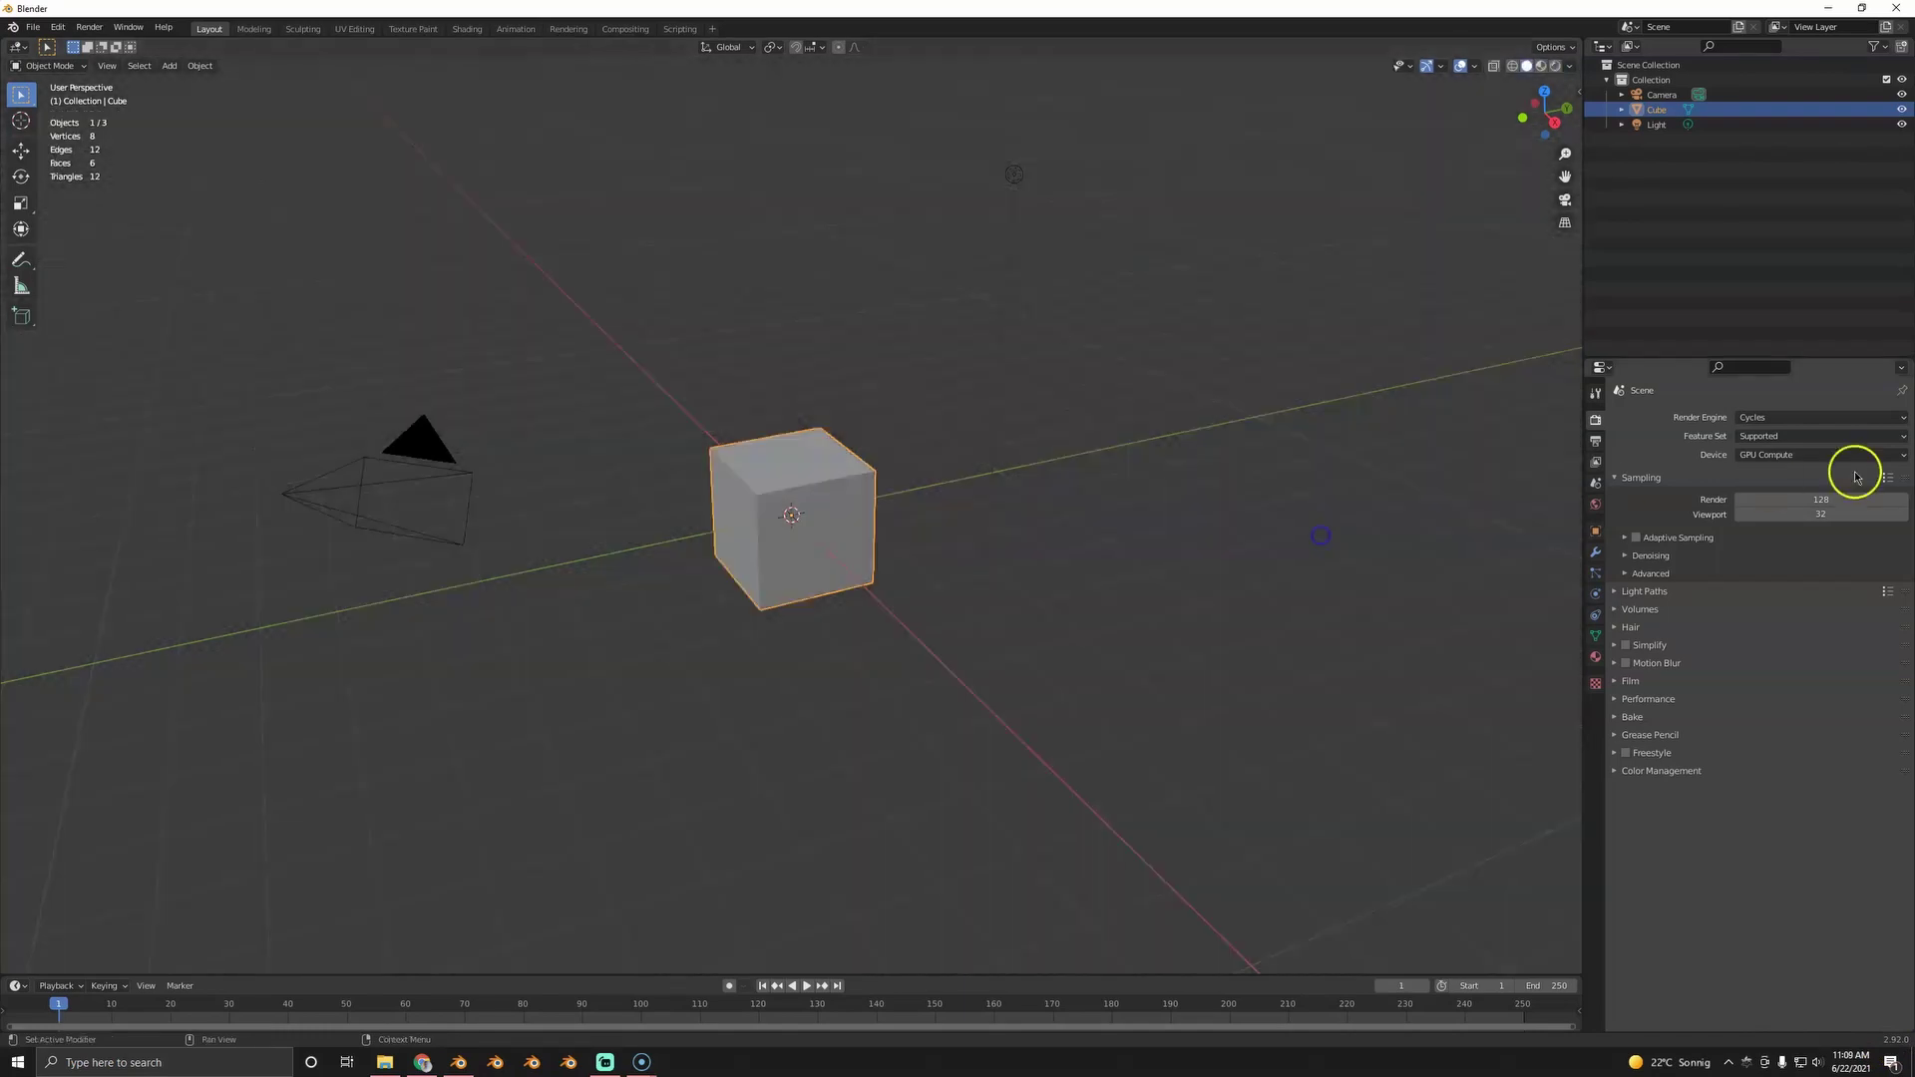
- Set the render engine to Octane and display the viewport in rendered shading
{"action": "left_click", "coordinate": [1816, 427]}
{"action": "left_click", "coordinate": [1774, 483]}
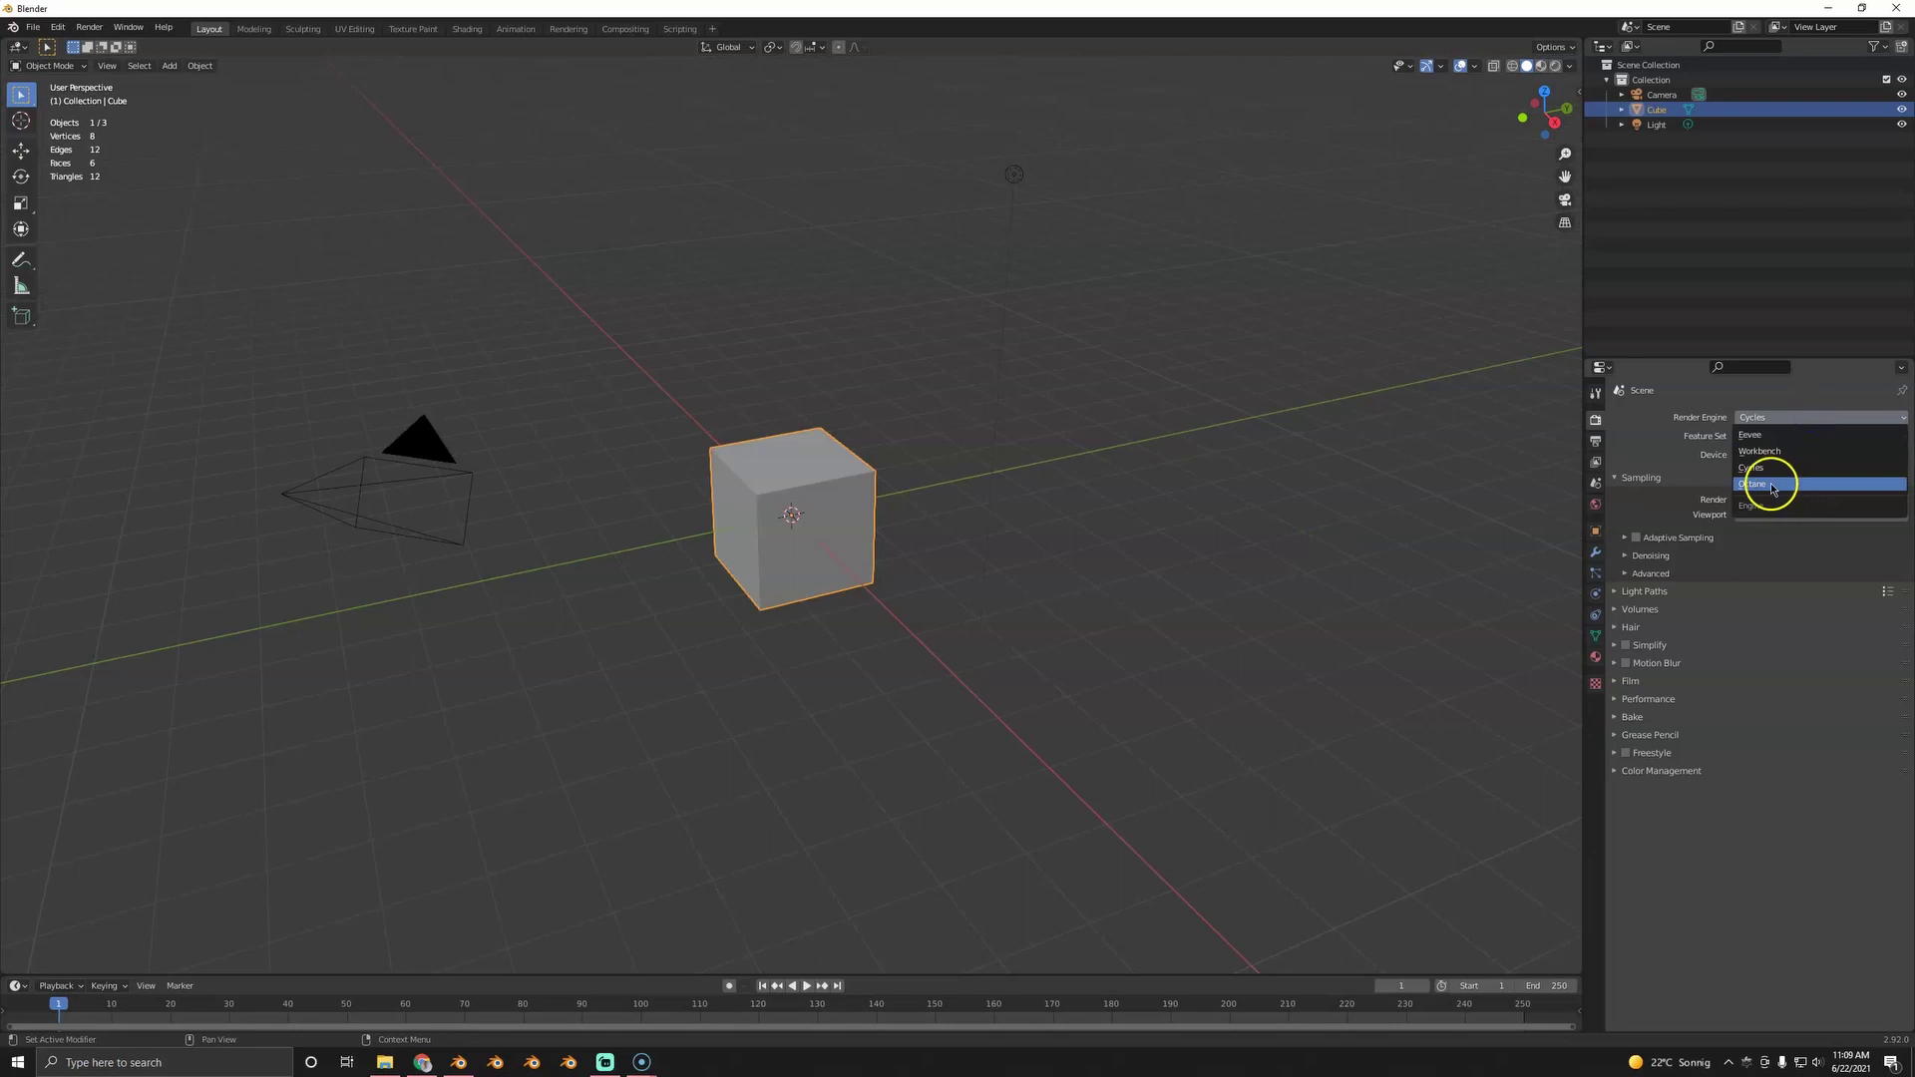
{"action": "key", "text": "z"}
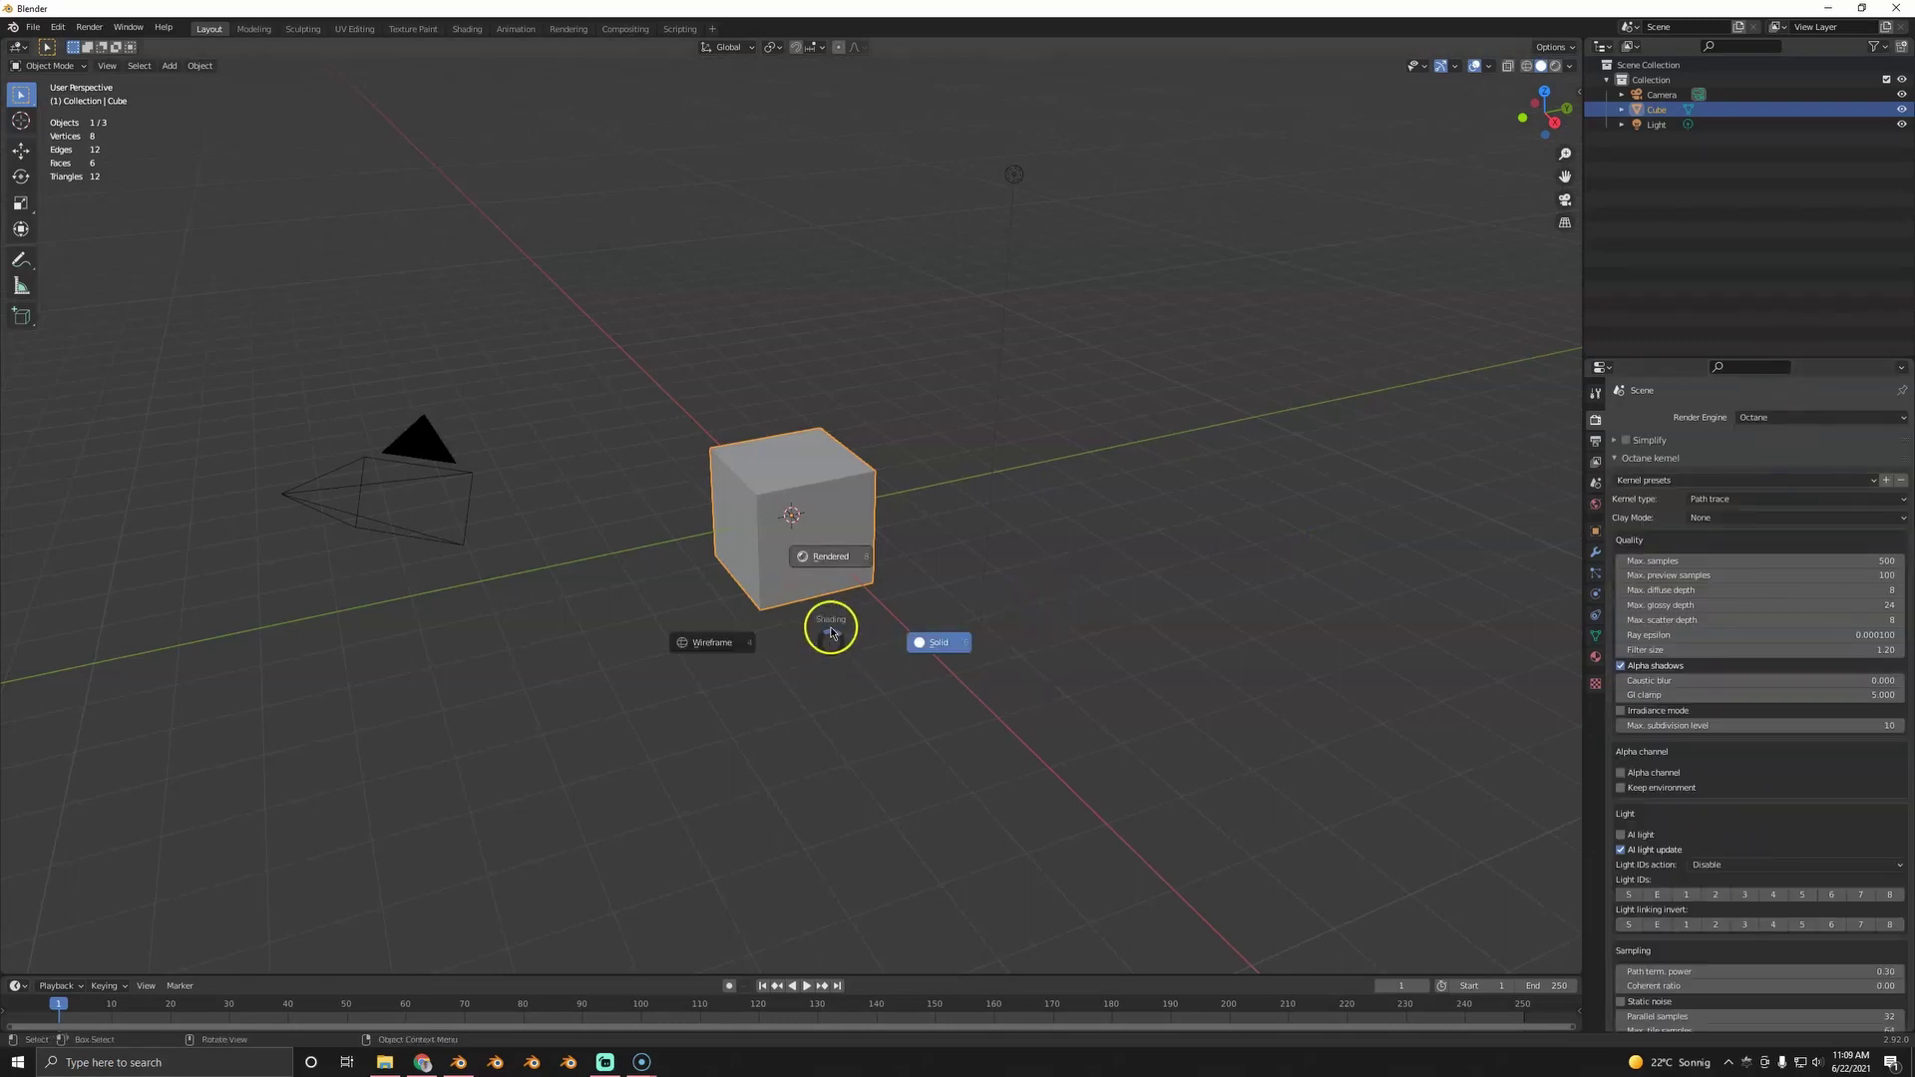
{"action": "left_click", "coordinate": [853, 478]}
{"action": "key", "text": "z"}
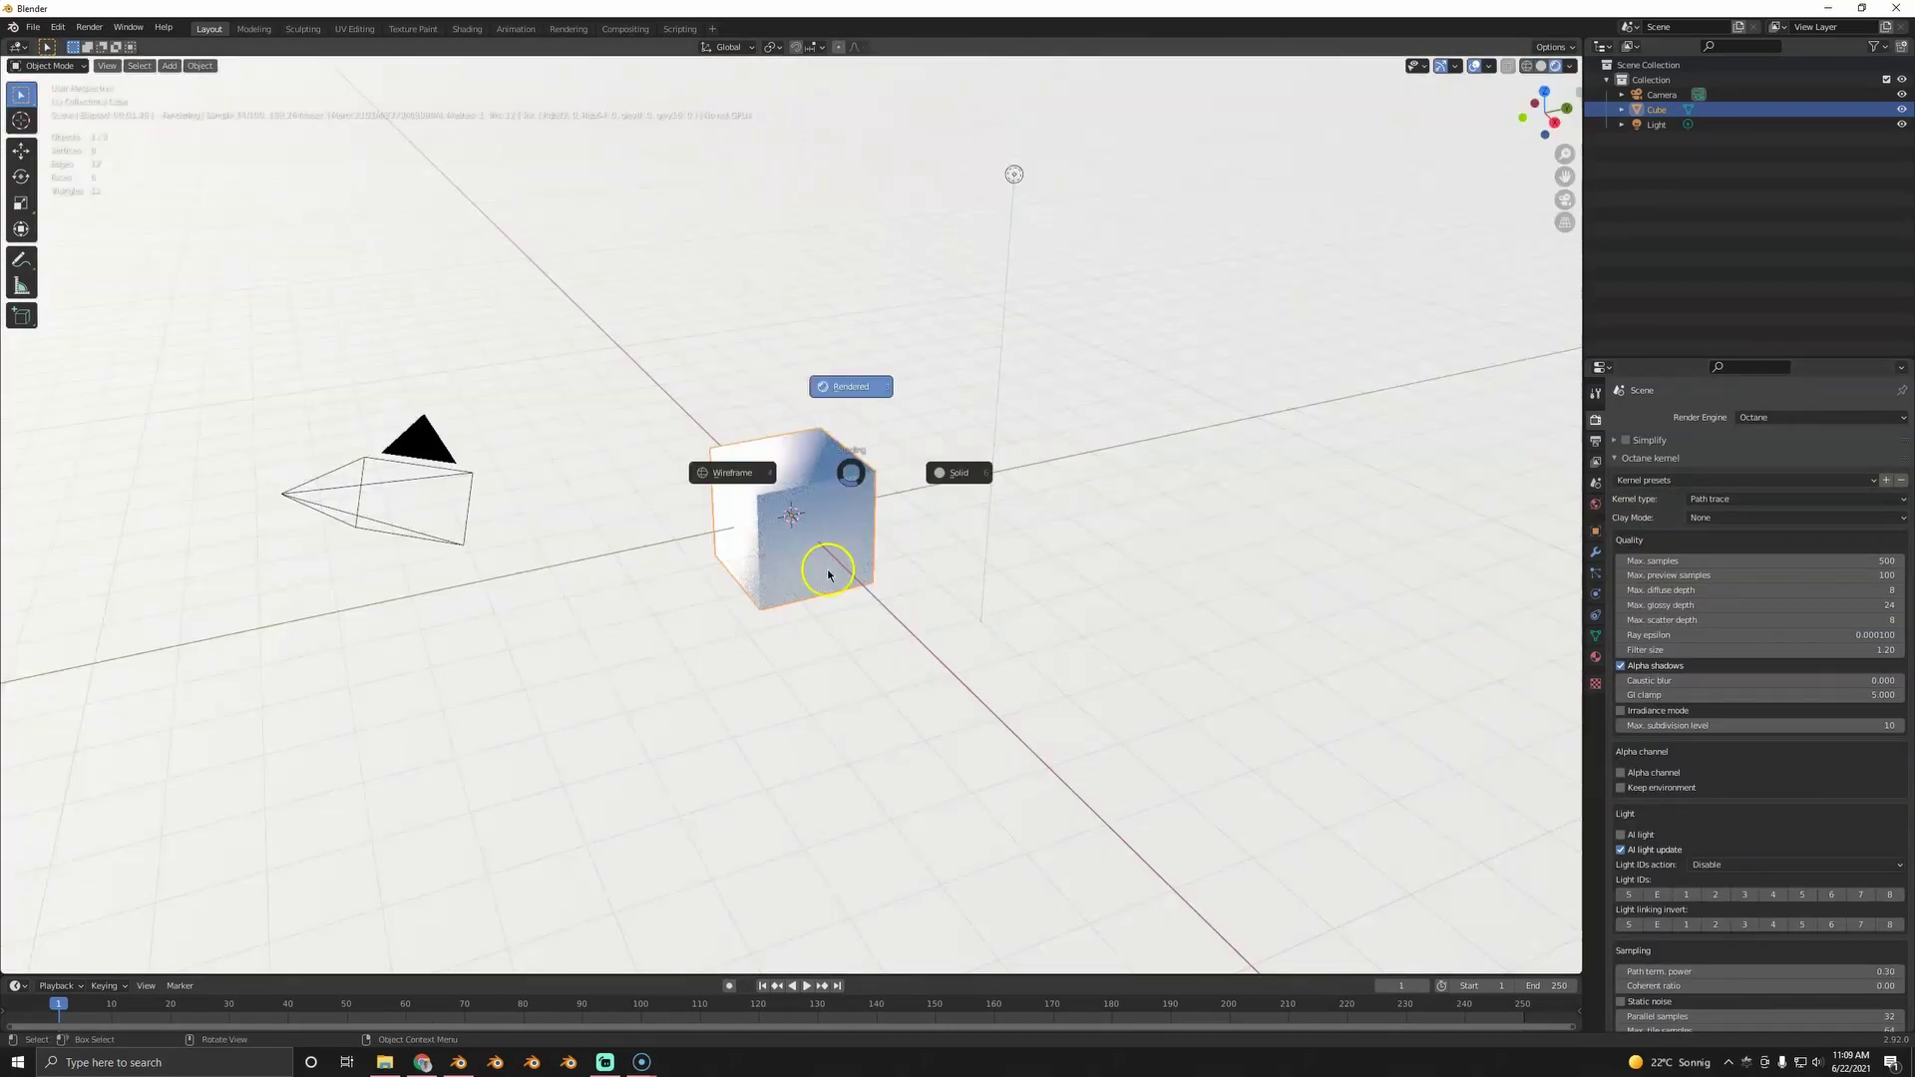
{"action": "left_click", "coordinate": [845, 575]}
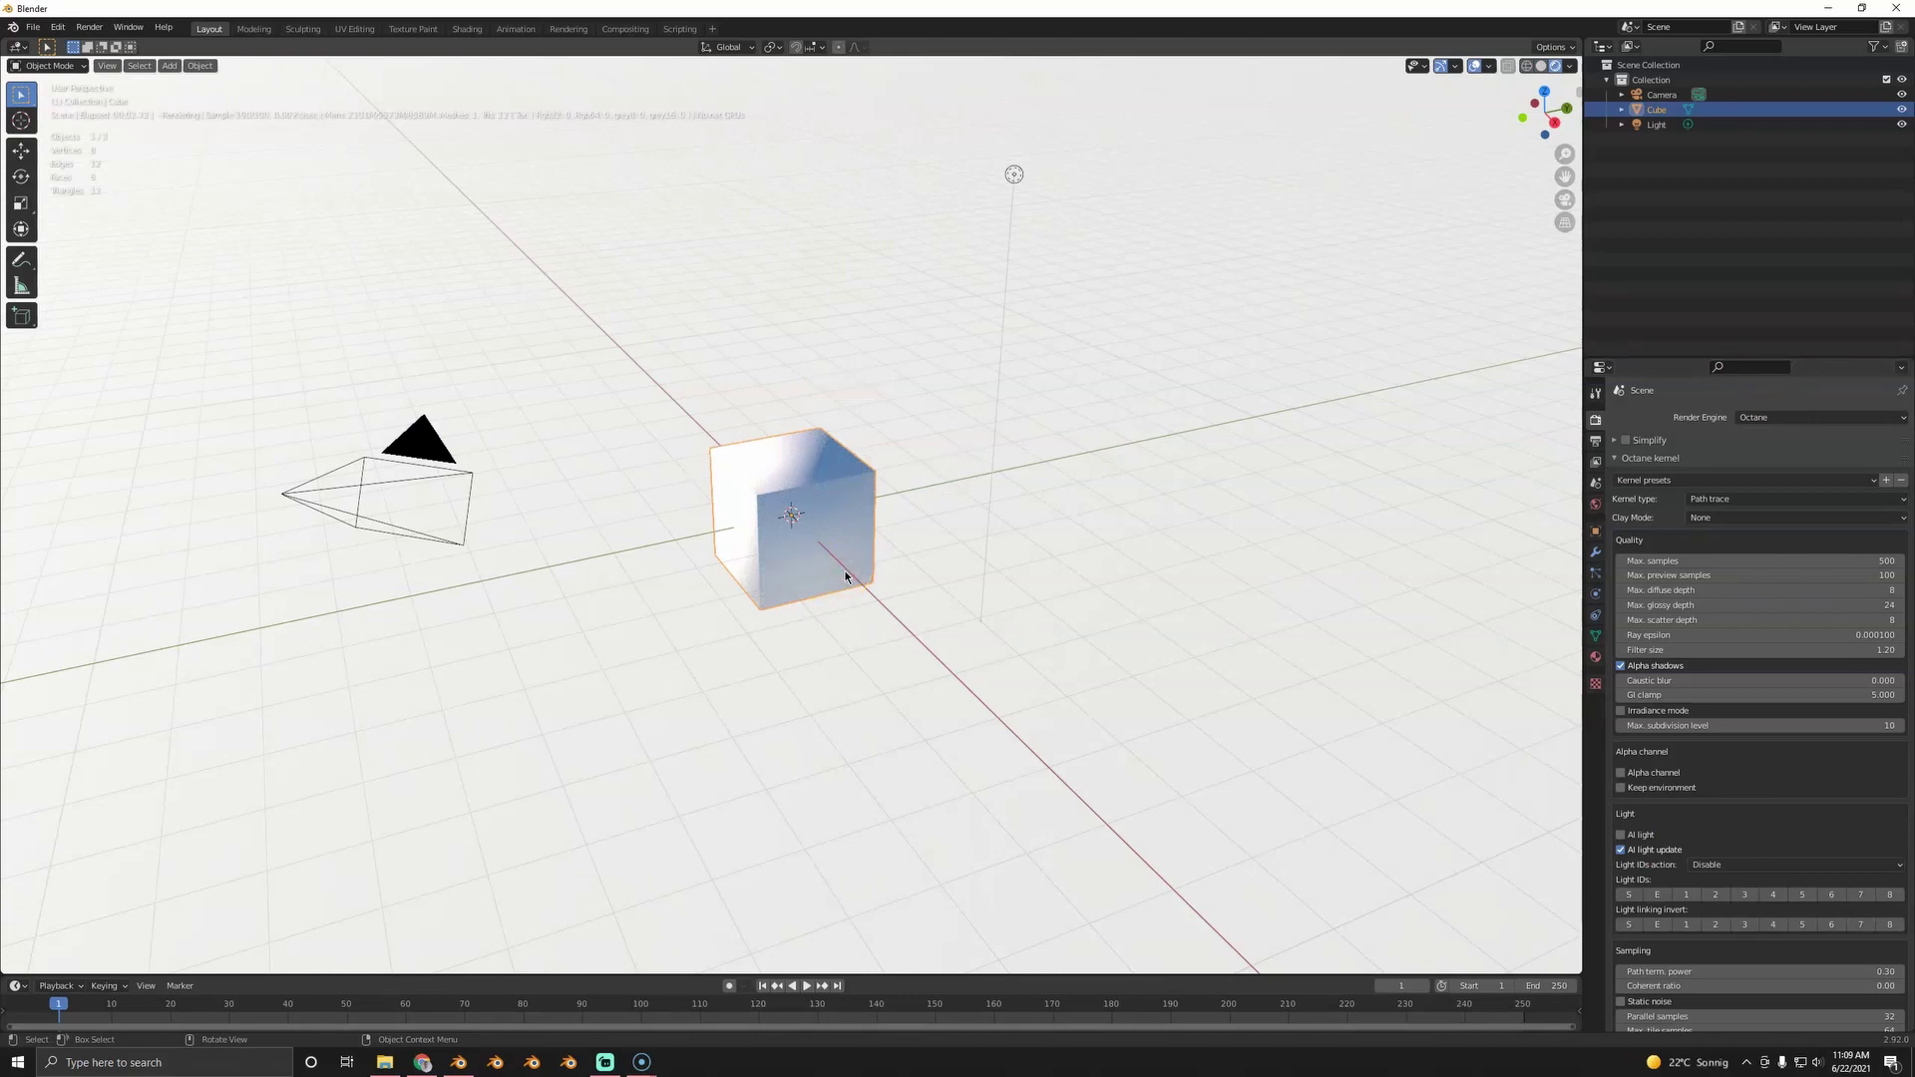
- Delete the default light and the default cube from the scene
{"action": "left_click", "coordinate": [1000, 185]}
{"action": "key", "text": "x"}
{"action": "left_click", "coordinate": [997, 174]}
{"action": "middle_click_drag", "start_coordinate": [727, 521], "coordinate": [774, 543]}
{"action": "key", "text": "x"}
{"action": "left_click", "coordinate": [774, 526]}
- Add a monkey mesh and a plane at the origin, and scale the plane up into a floor around the monkey
{"action": "key", "text": "shift+a"}
{"action": "mouse_move", "coordinate": [758, 555]}
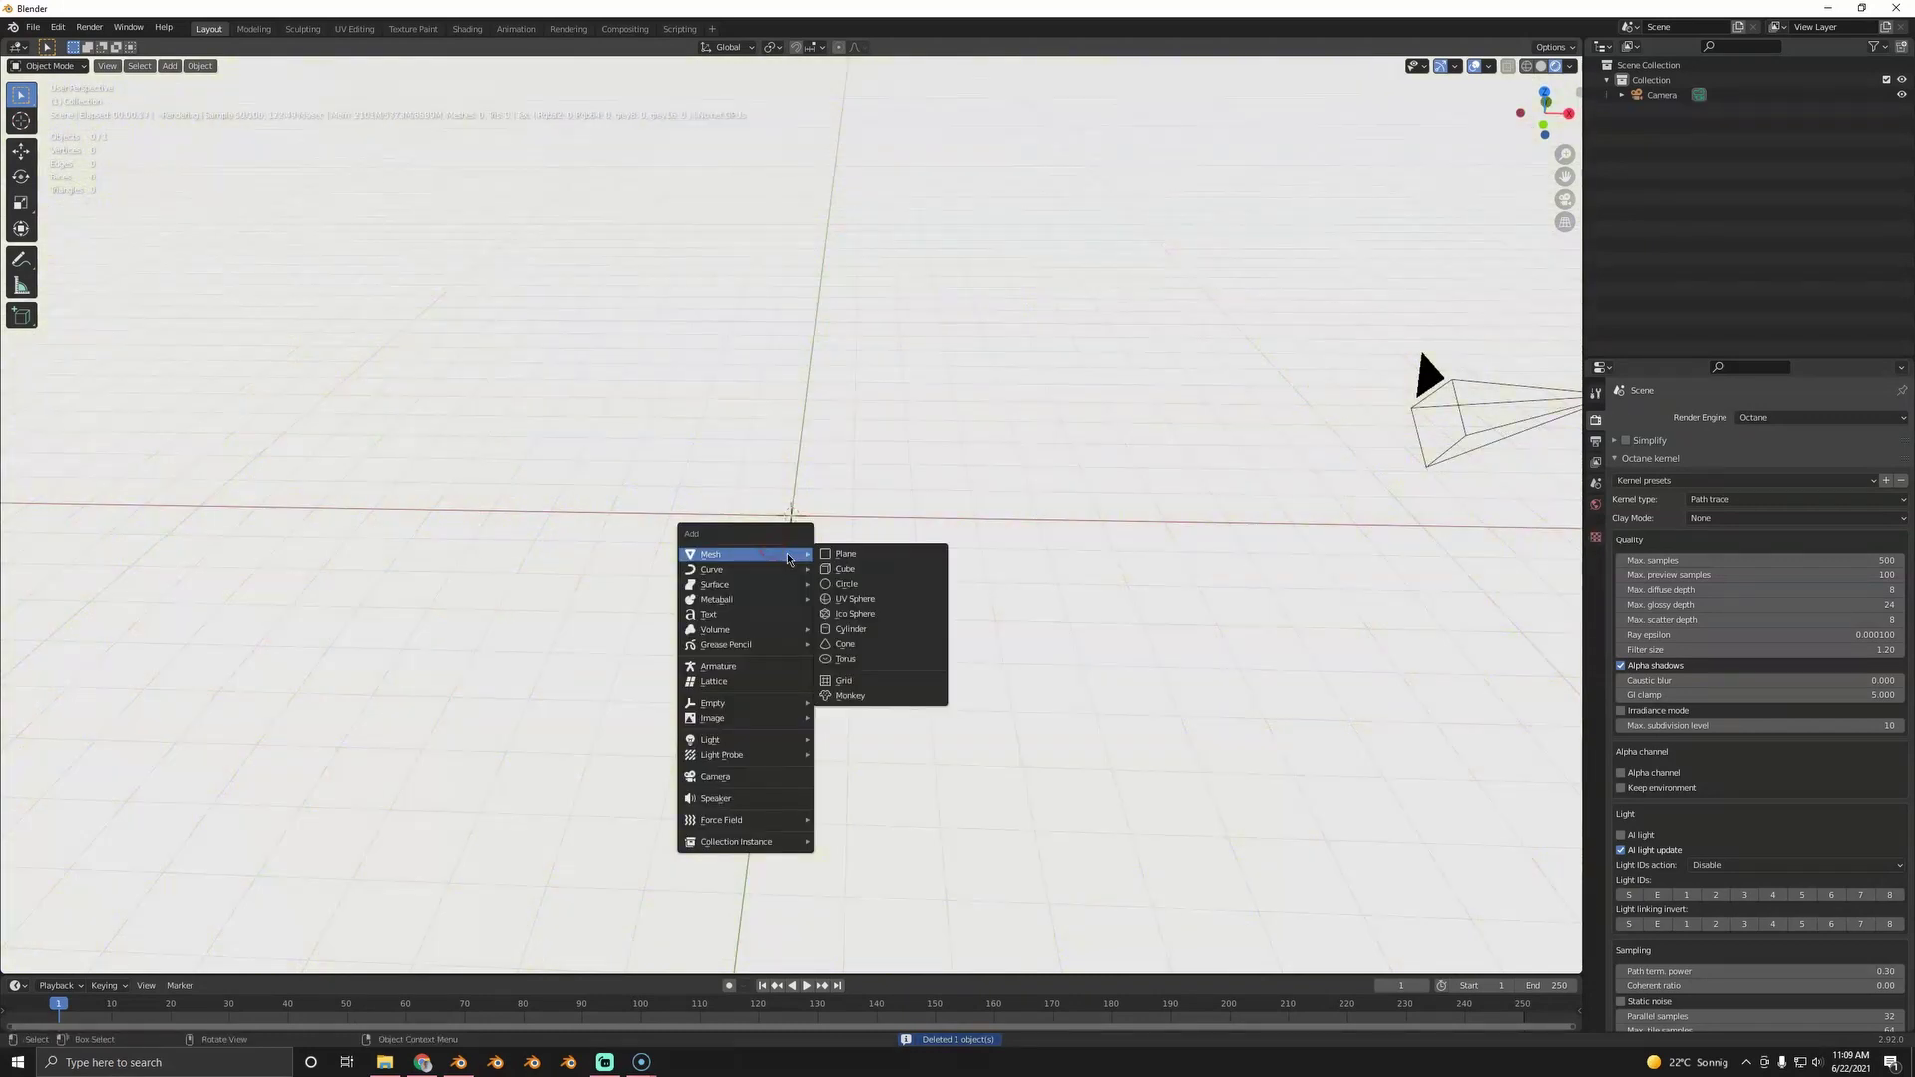
{"action": "left_click", "coordinate": [868, 696]}
{"action": "key", "text": "shift+a"}
{"action": "left_click", "coordinate": [967, 564]}
{"action": "key", "text": "s"}
{"action": "left_click", "coordinate": [1320, 539]}
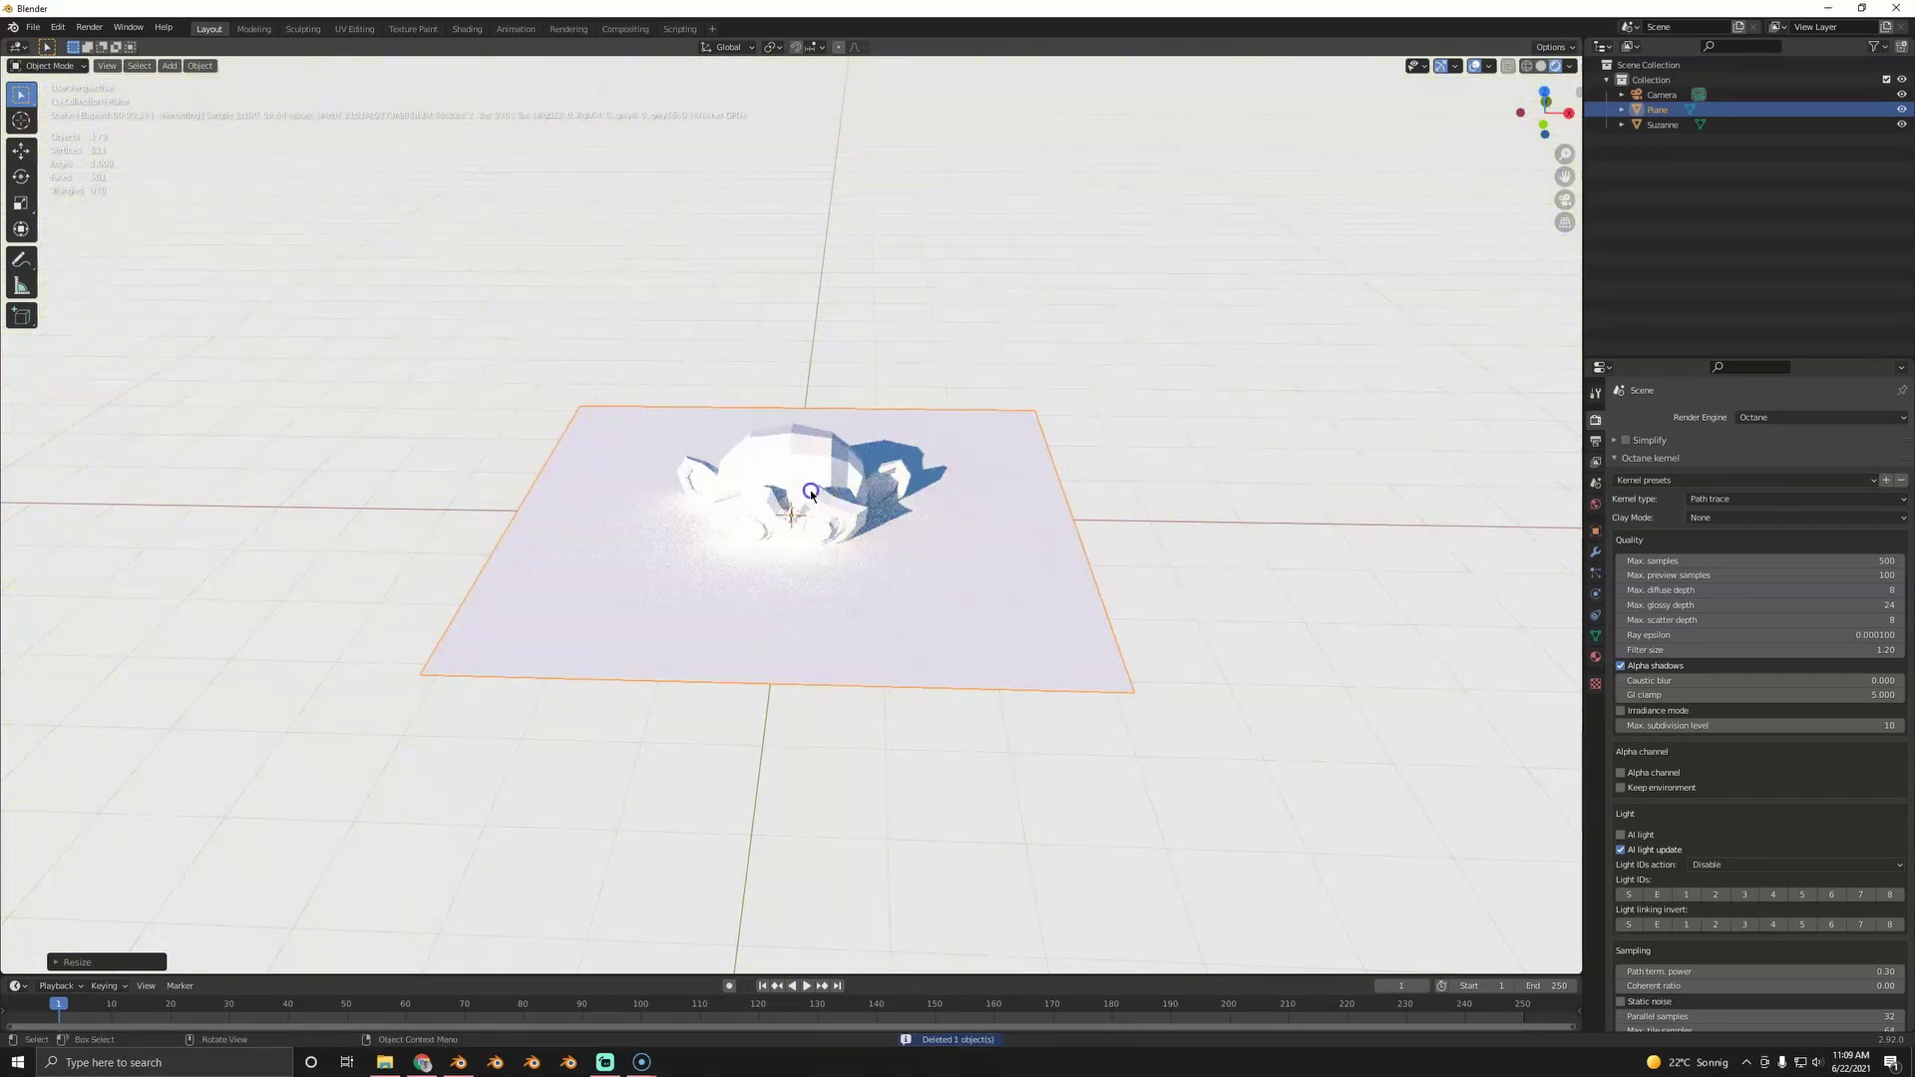
- Move the monkey head up along the Z axis so that it stands above the plane
{"action": "left_click", "coordinate": [811, 492]}
{"action": "key", "text": "g"}
{"action": "key", "text": "z"}
{"action": "left_click", "coordinate": [821, 427]}
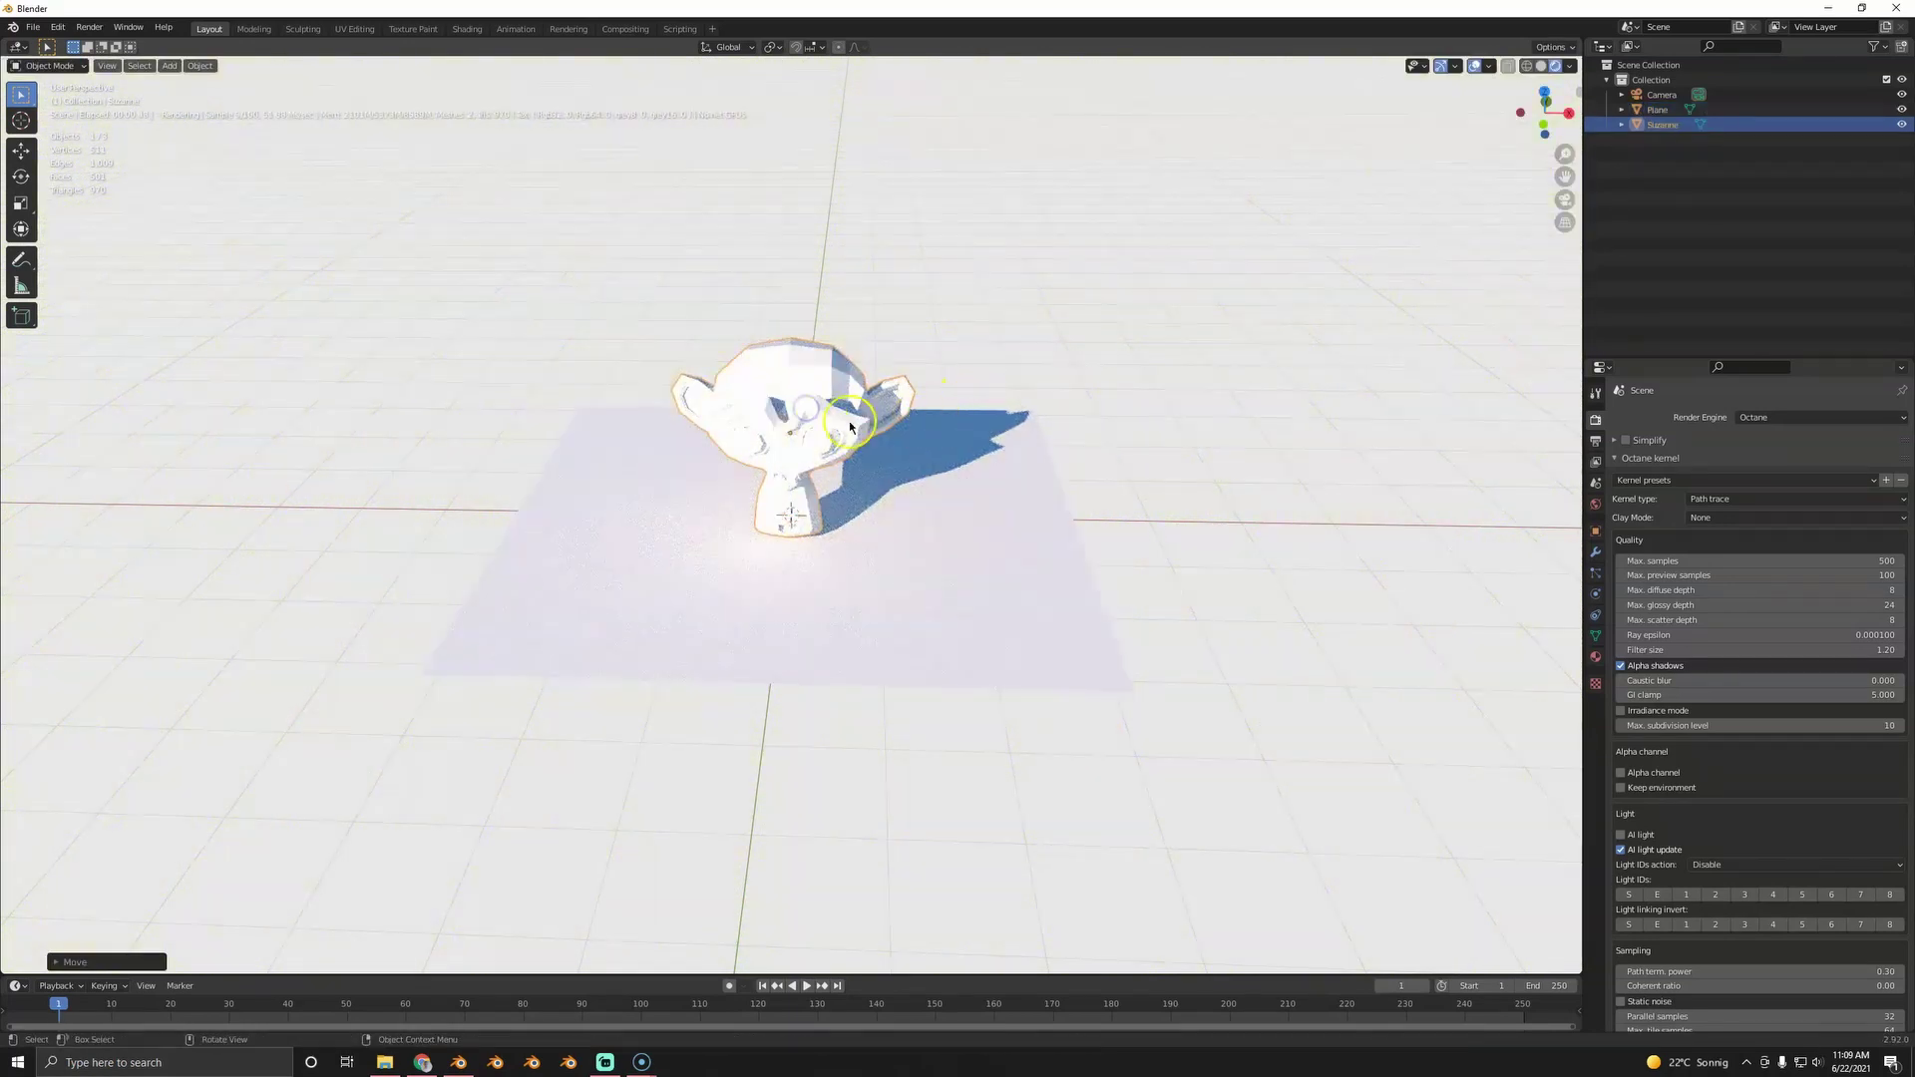
- Smooth the monkey head with a level 2 Subdivision Surface and smooth shading
{"action": "key", "text": "ctrl+2"}
{"action": "right_click", "coordinate": [816, 420]}
{"action": "left_click", "coordinate": [815, 427]}
{"action": "left_click", "coordinate": [834, 490]}
- Look through the camera, switch the viewport to solid shading, and render a test image of the scene
{"action": "key", "text": "KP_0"}
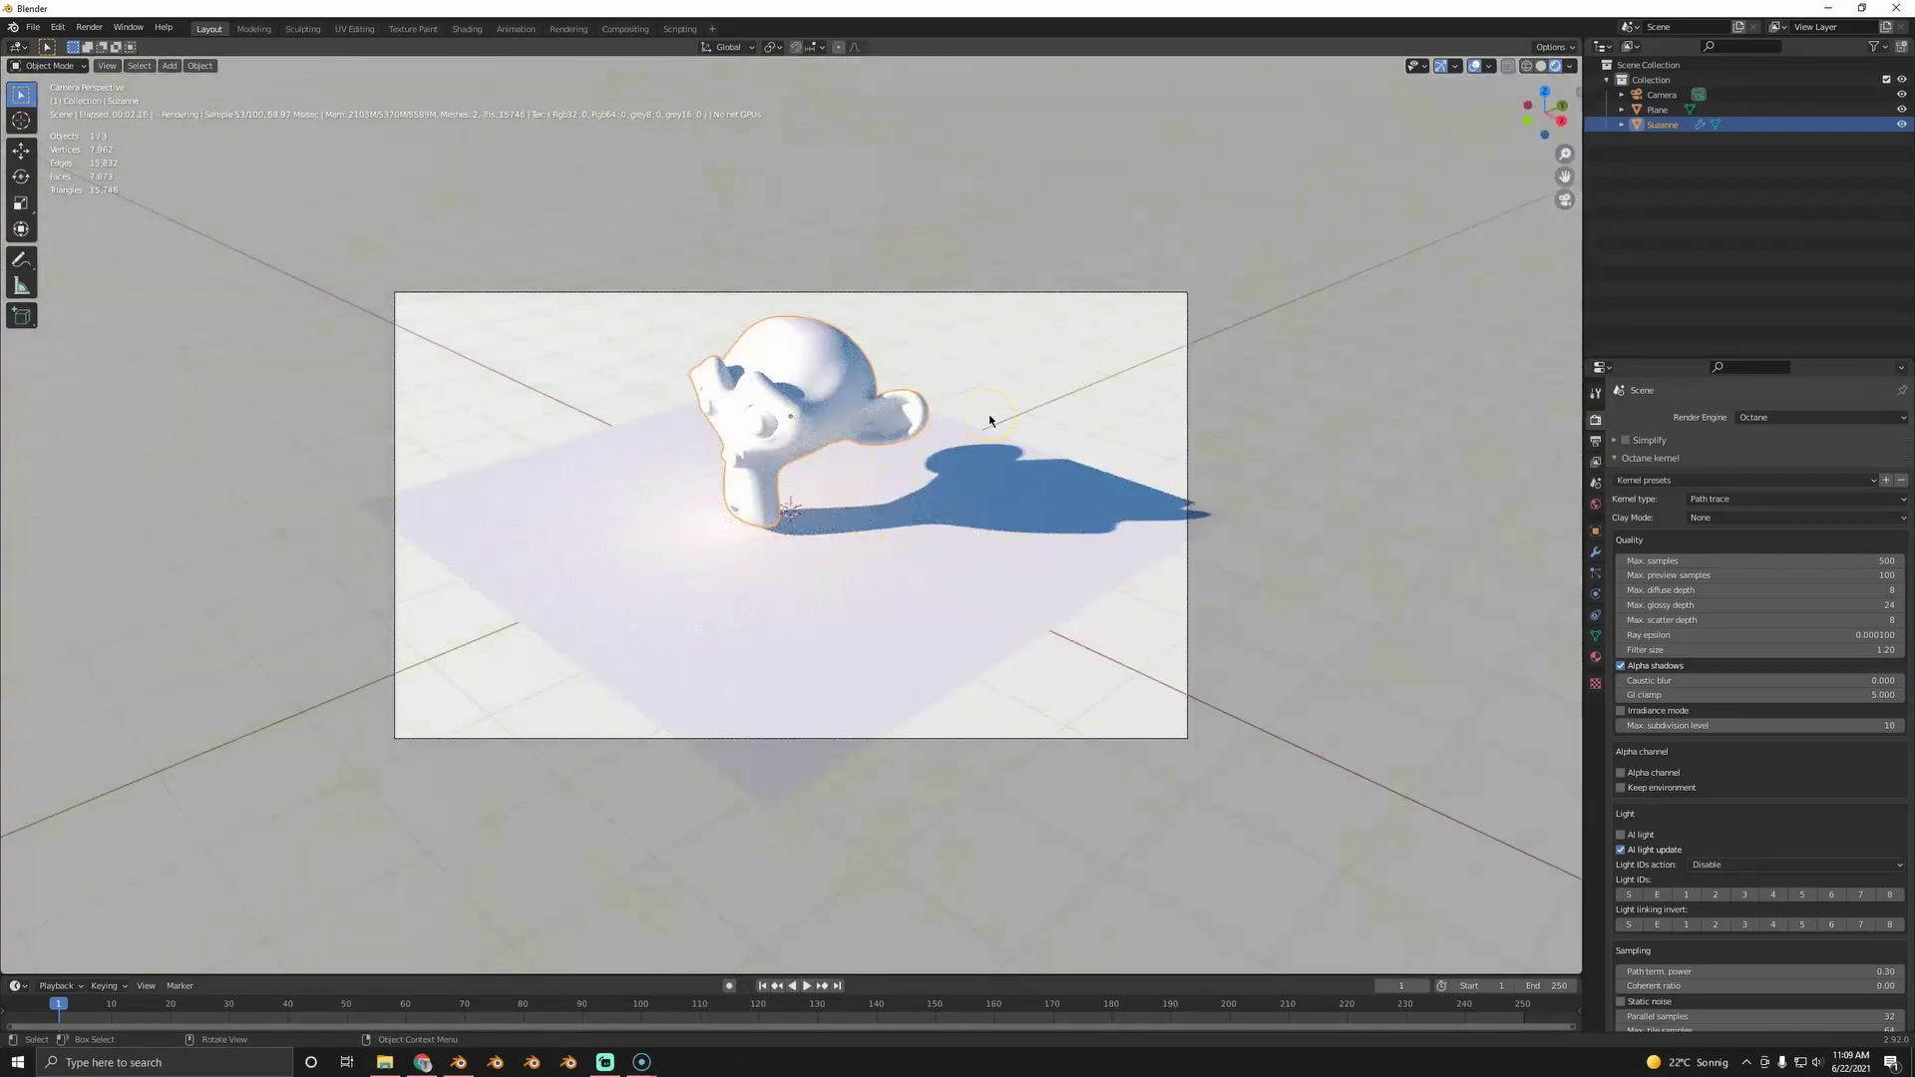
{"action": "key", "text": "F12"}
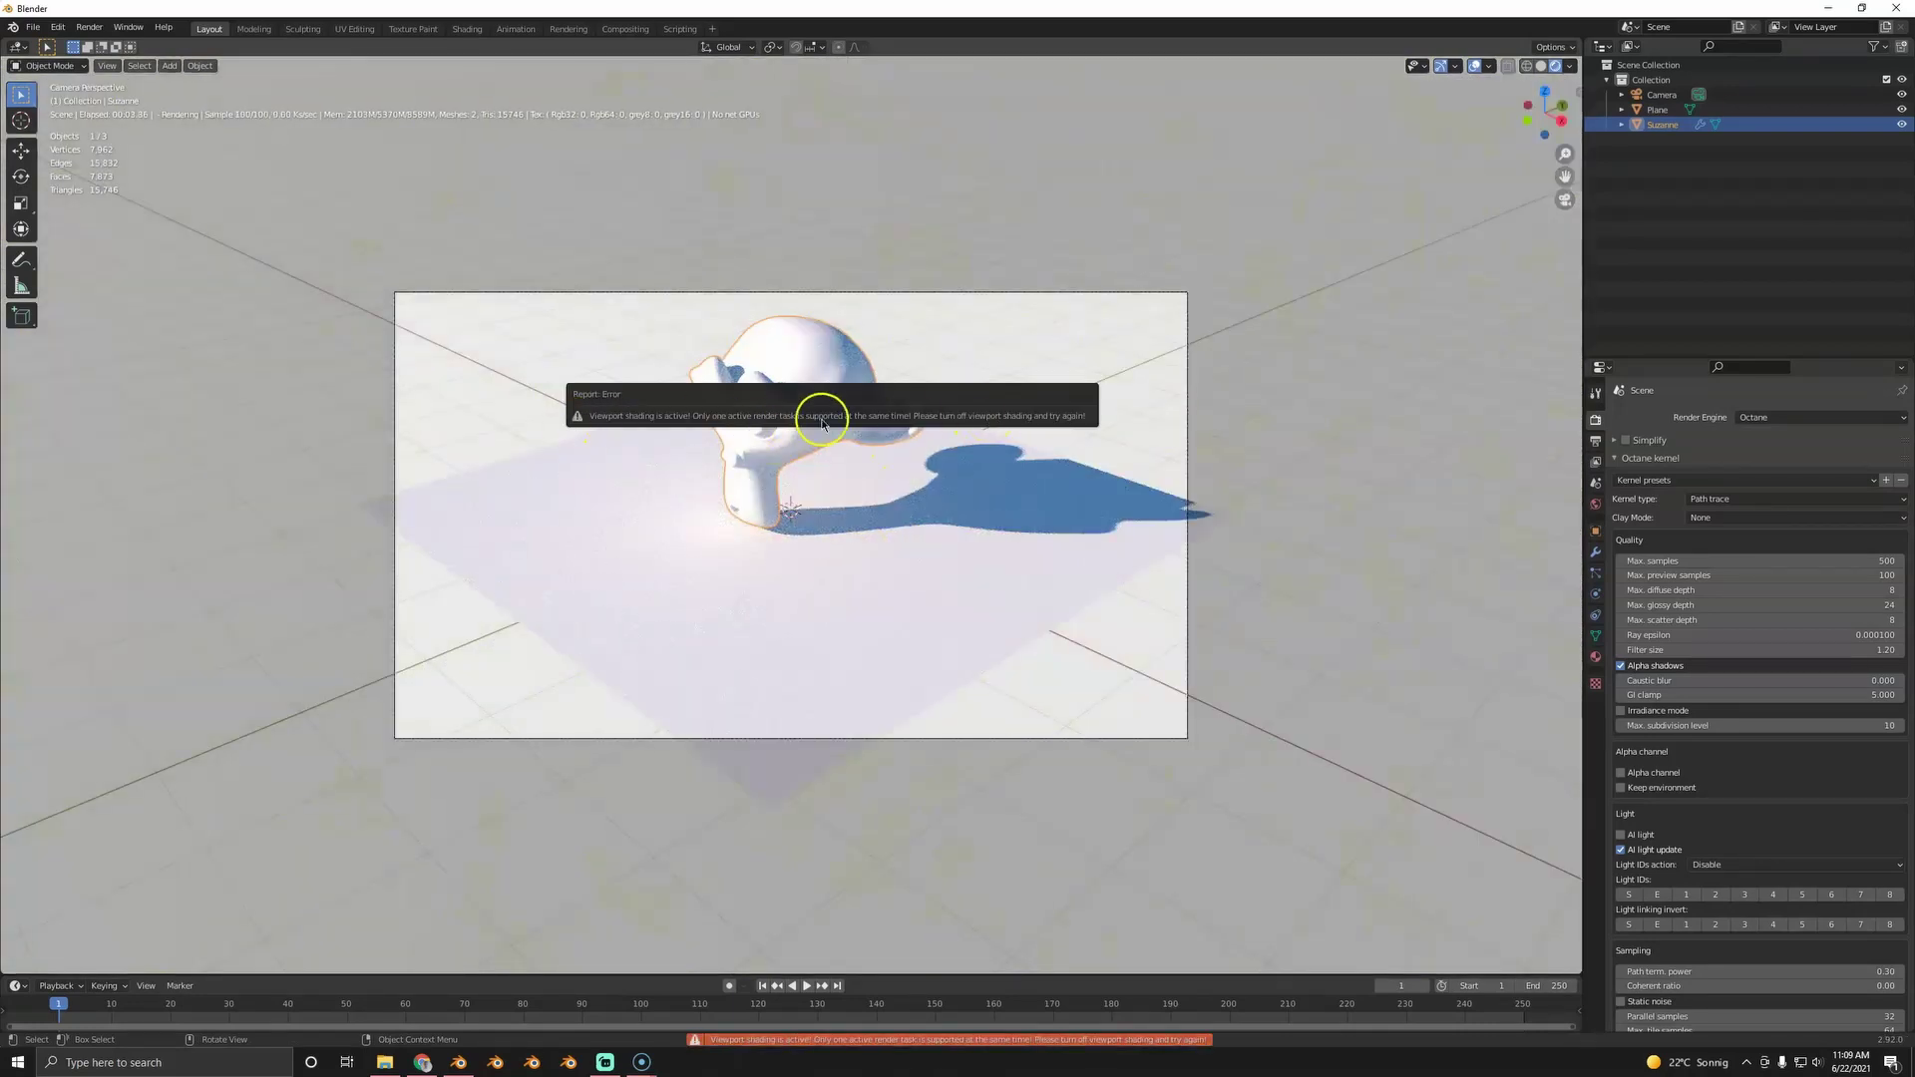
{"action": "key", "text": "z"}
{"action": "left_click", "coordinate": [911, 607]}
{"action": "key", "text": "F12"}
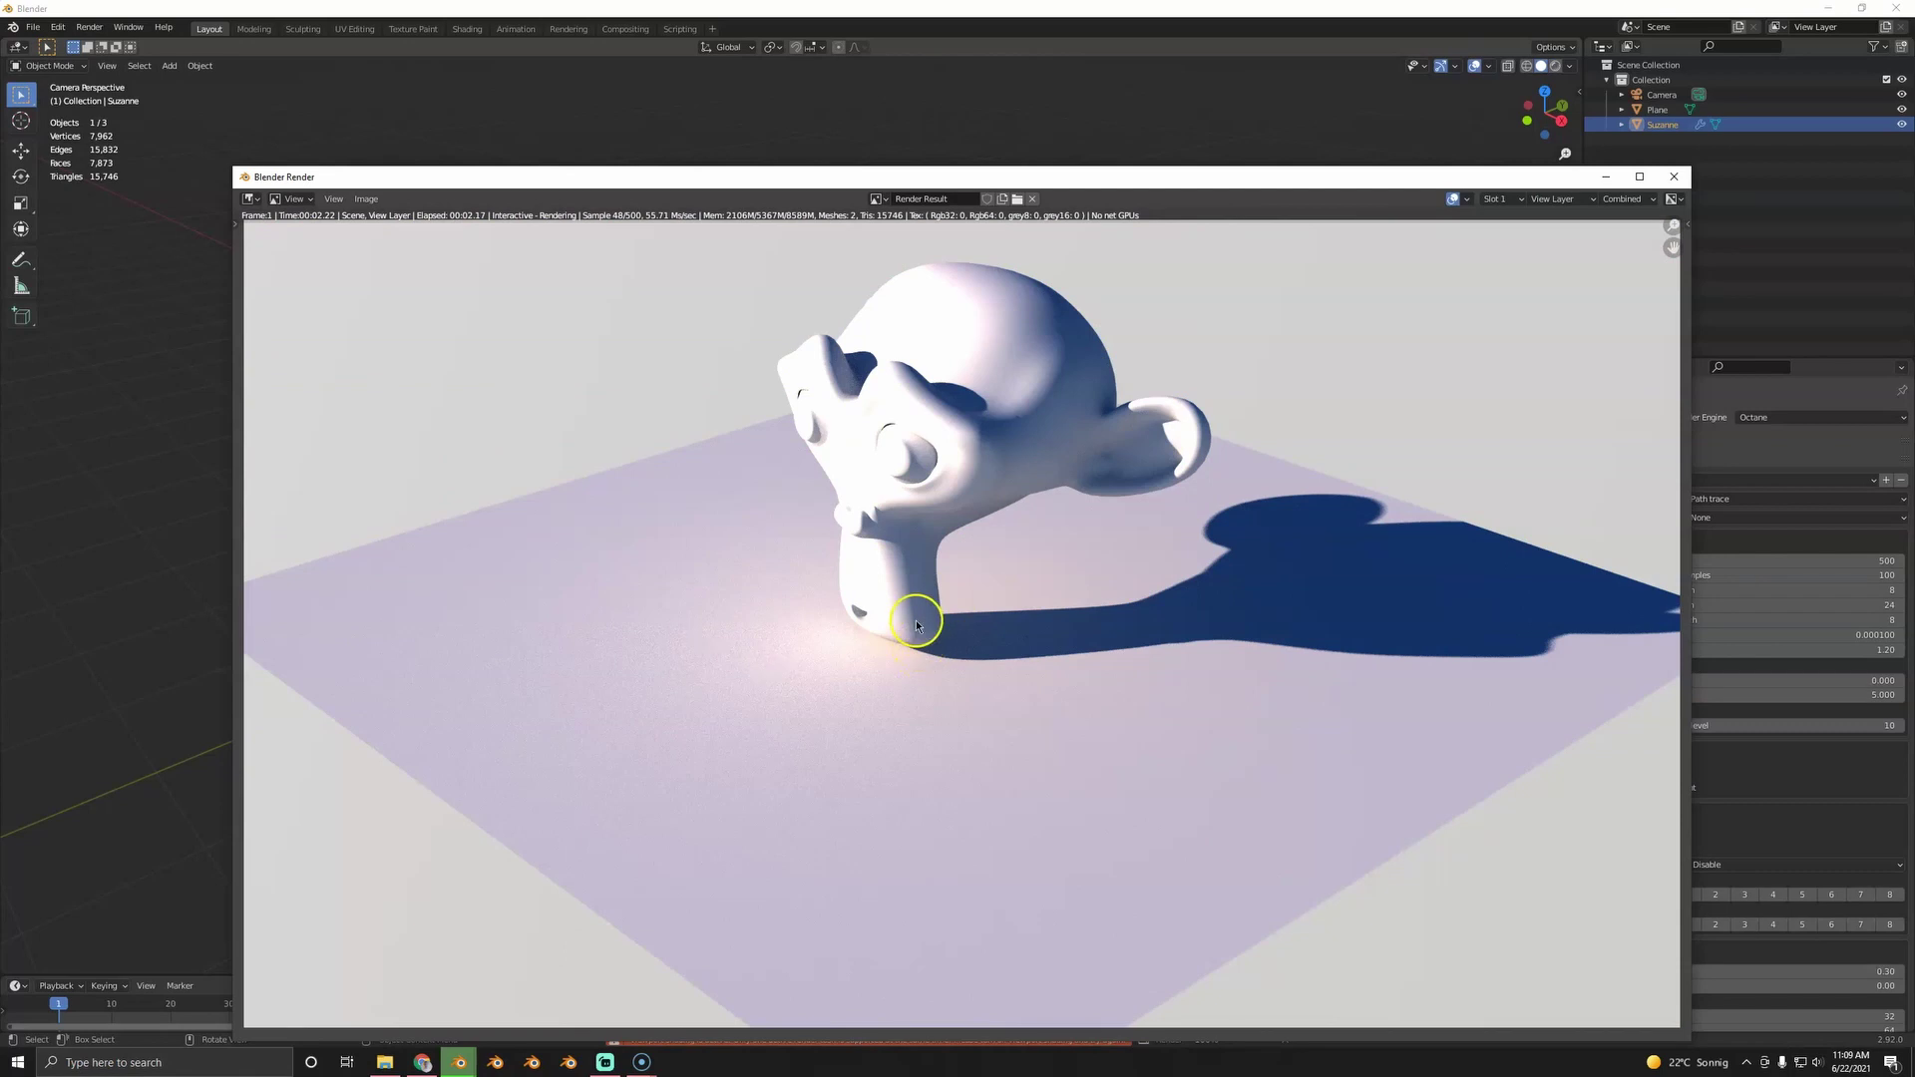
{"action": "key", "text": "Escape"}
{"action": "left_click", "coordinate": [1675, 179]}
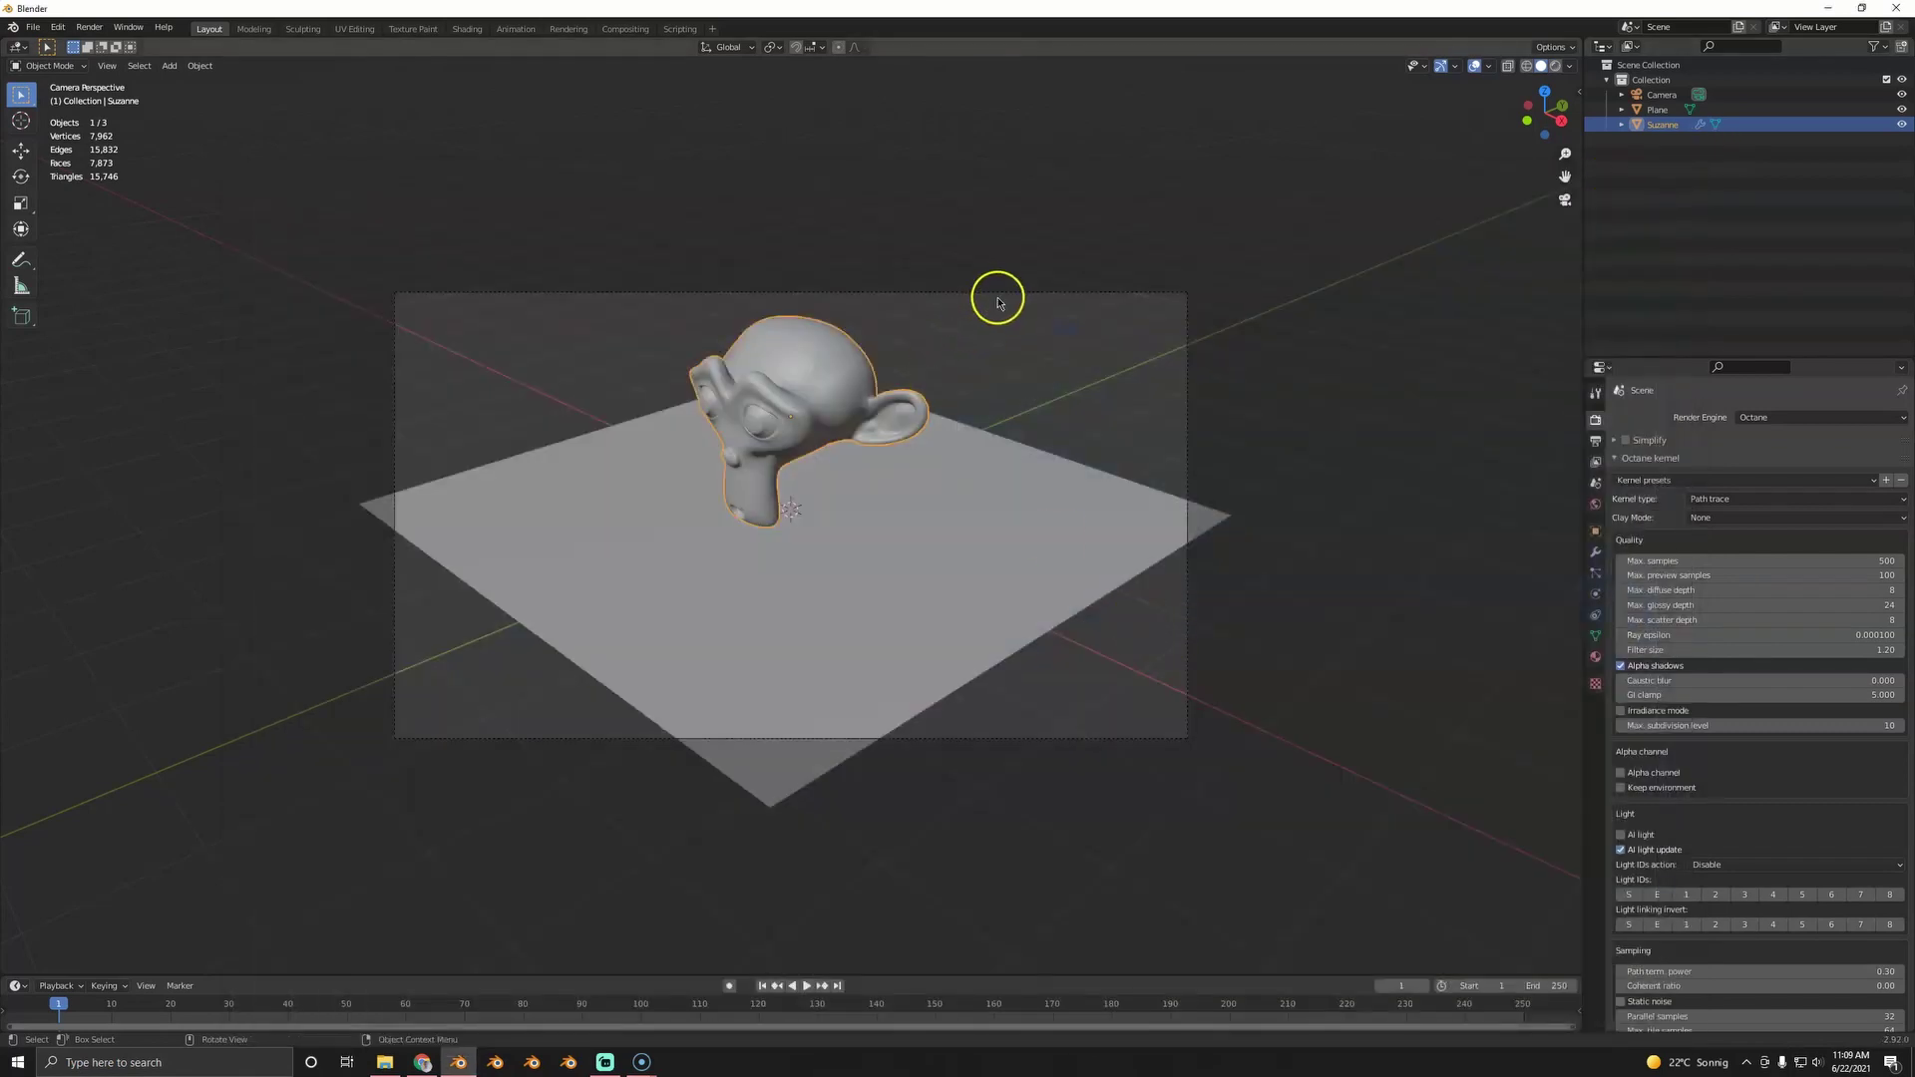
- Set the camera's Gamma to 2.2 in the Octane Camera Imager (Render Mode) settings and render again to check the image
{"action": "left_click", "coordinate": [1037, 296]}
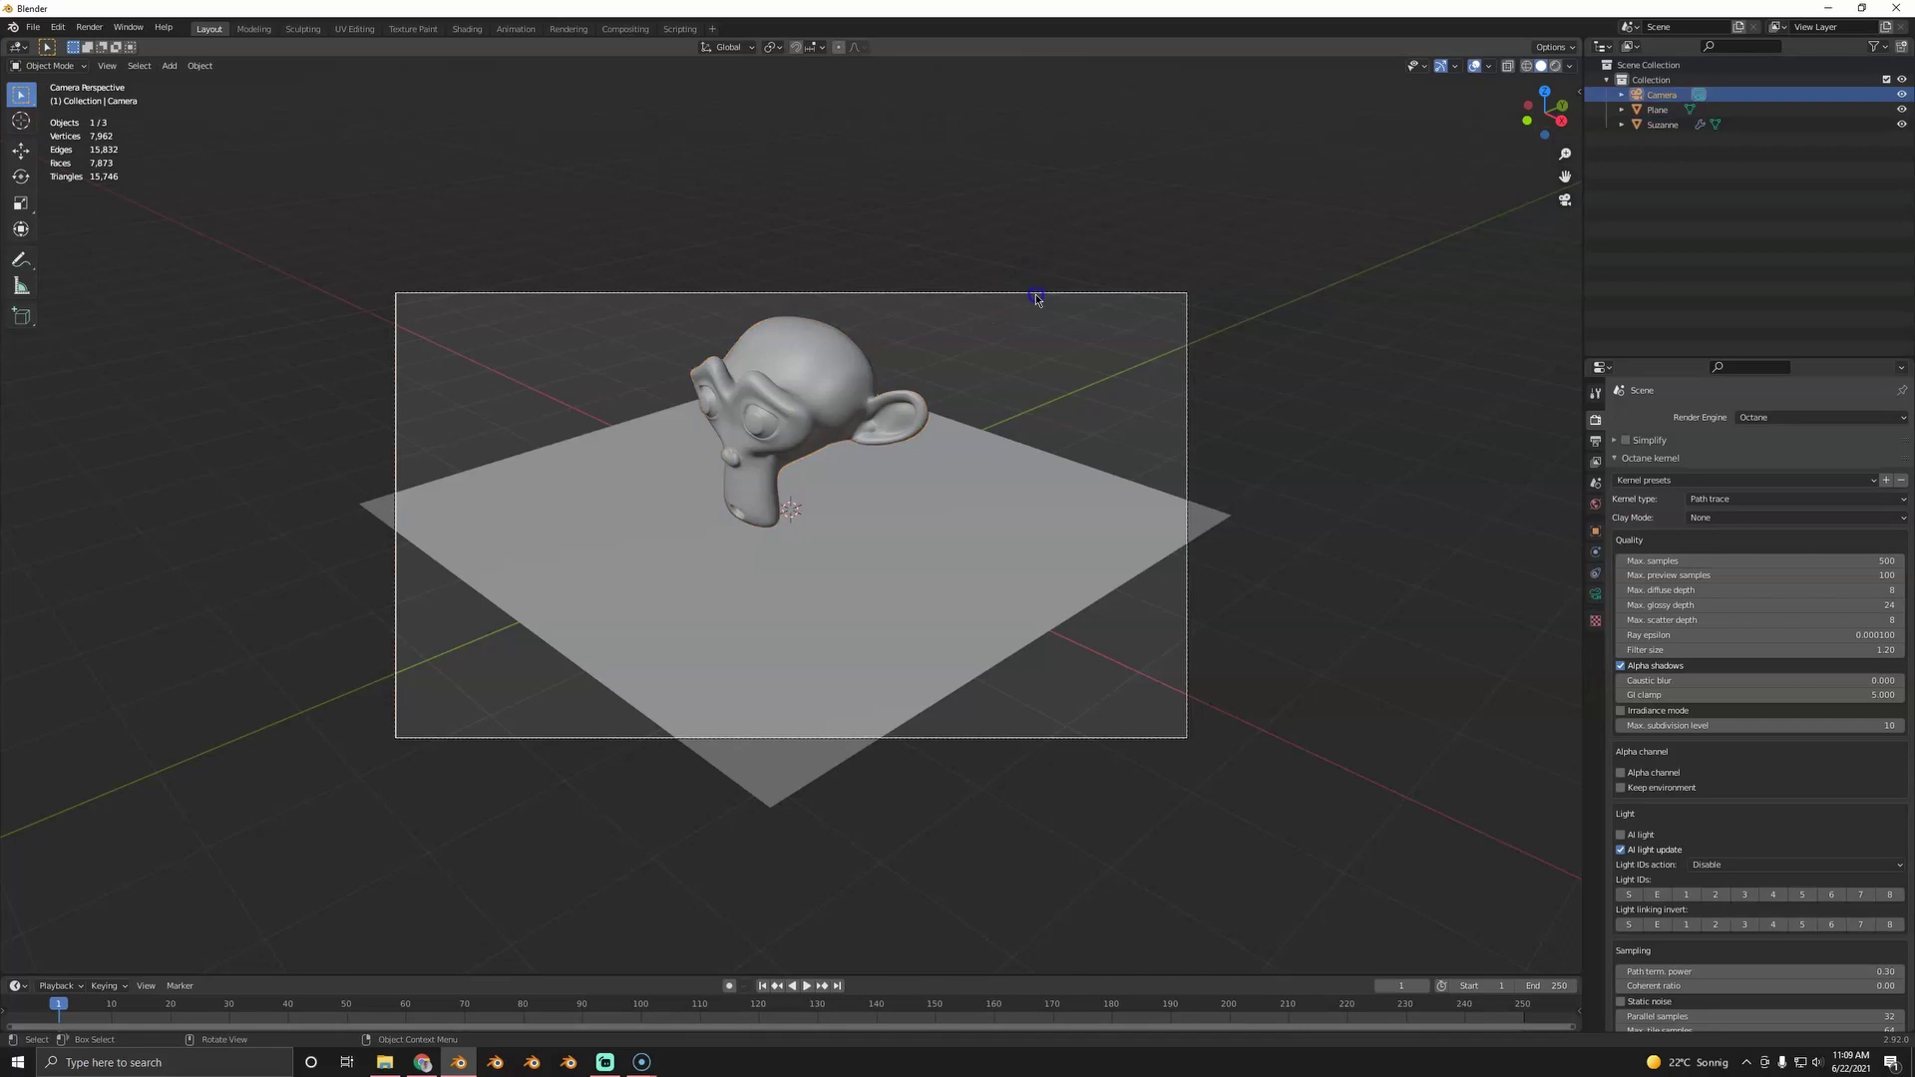
{"action": "left_click", "coordinate": [1595, 594]}
{"action": "scroll", "coordinate": [1710, 774], "scroll_direction": "down", "scroll_amount": 15}
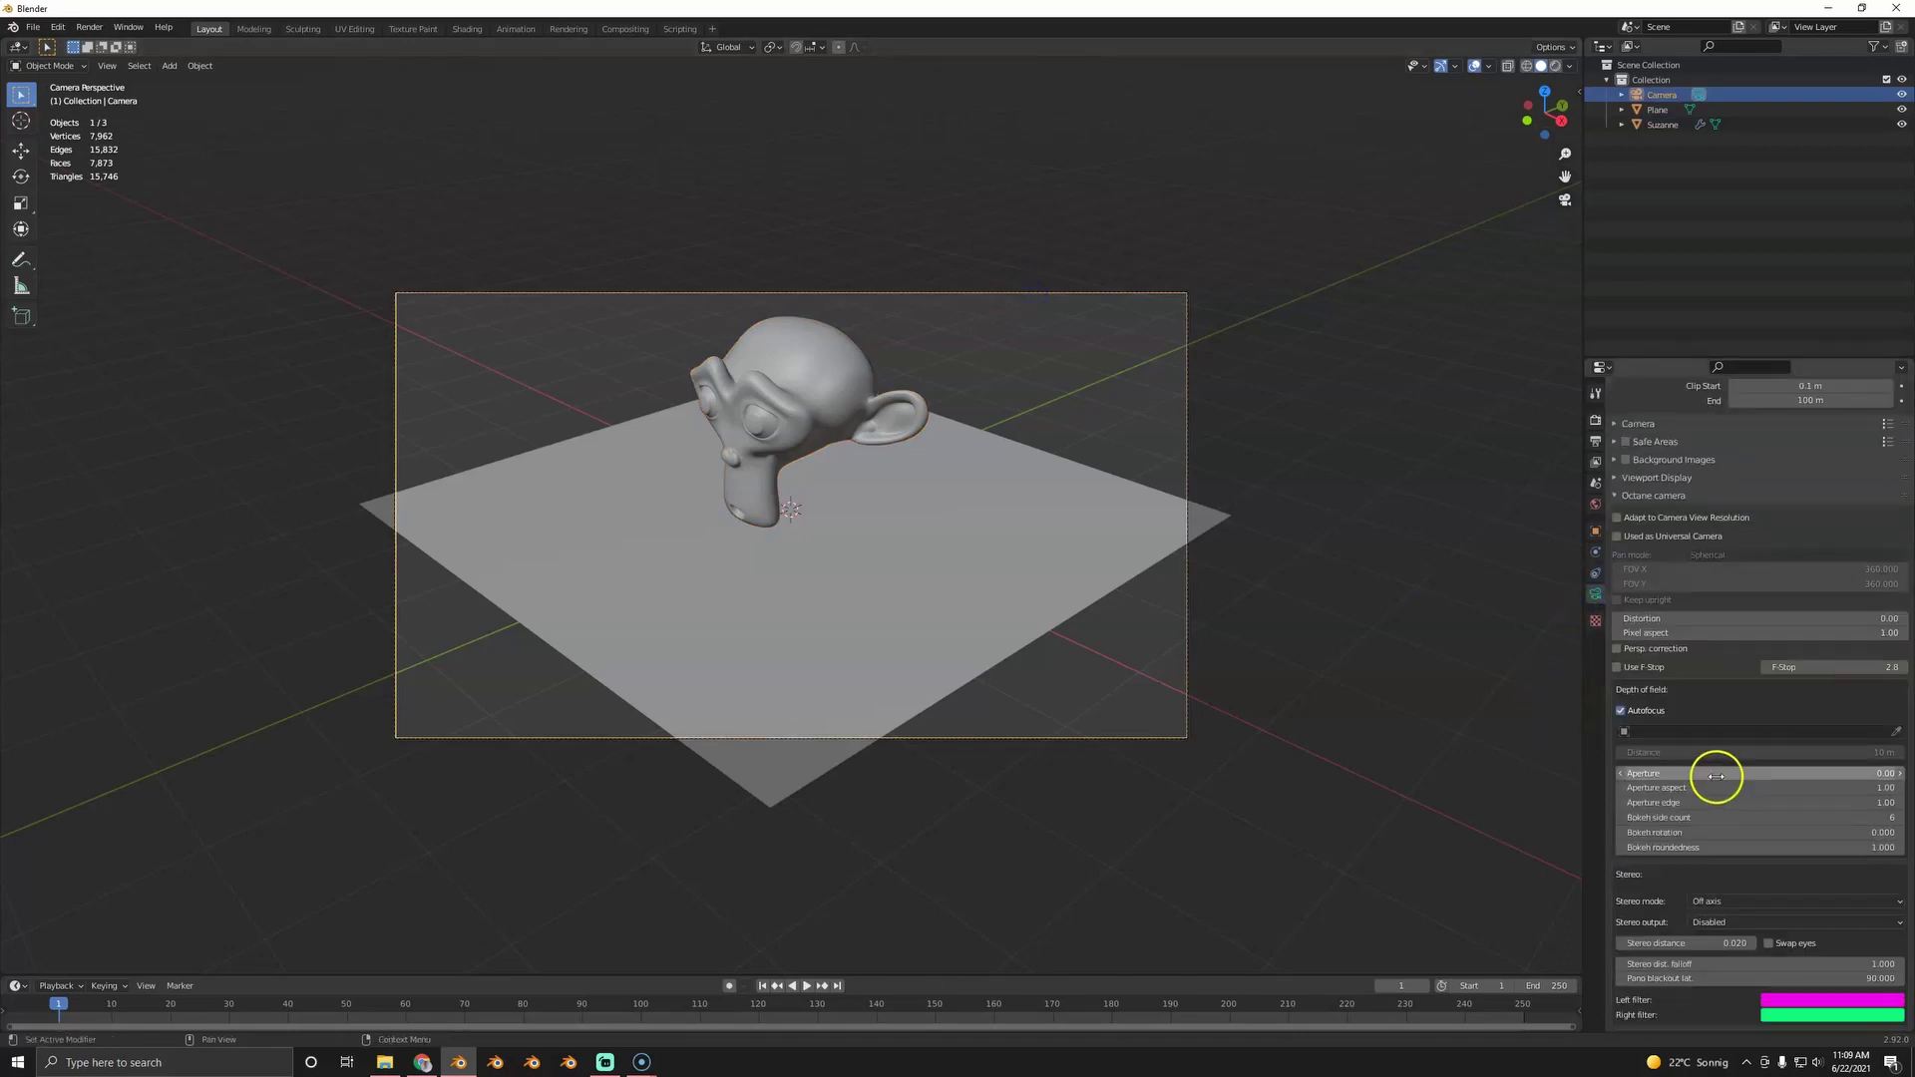
{"action": "scroll", "coordinate": [1701, 793], "scroll_direction": "down", "scroll_amount": 4}
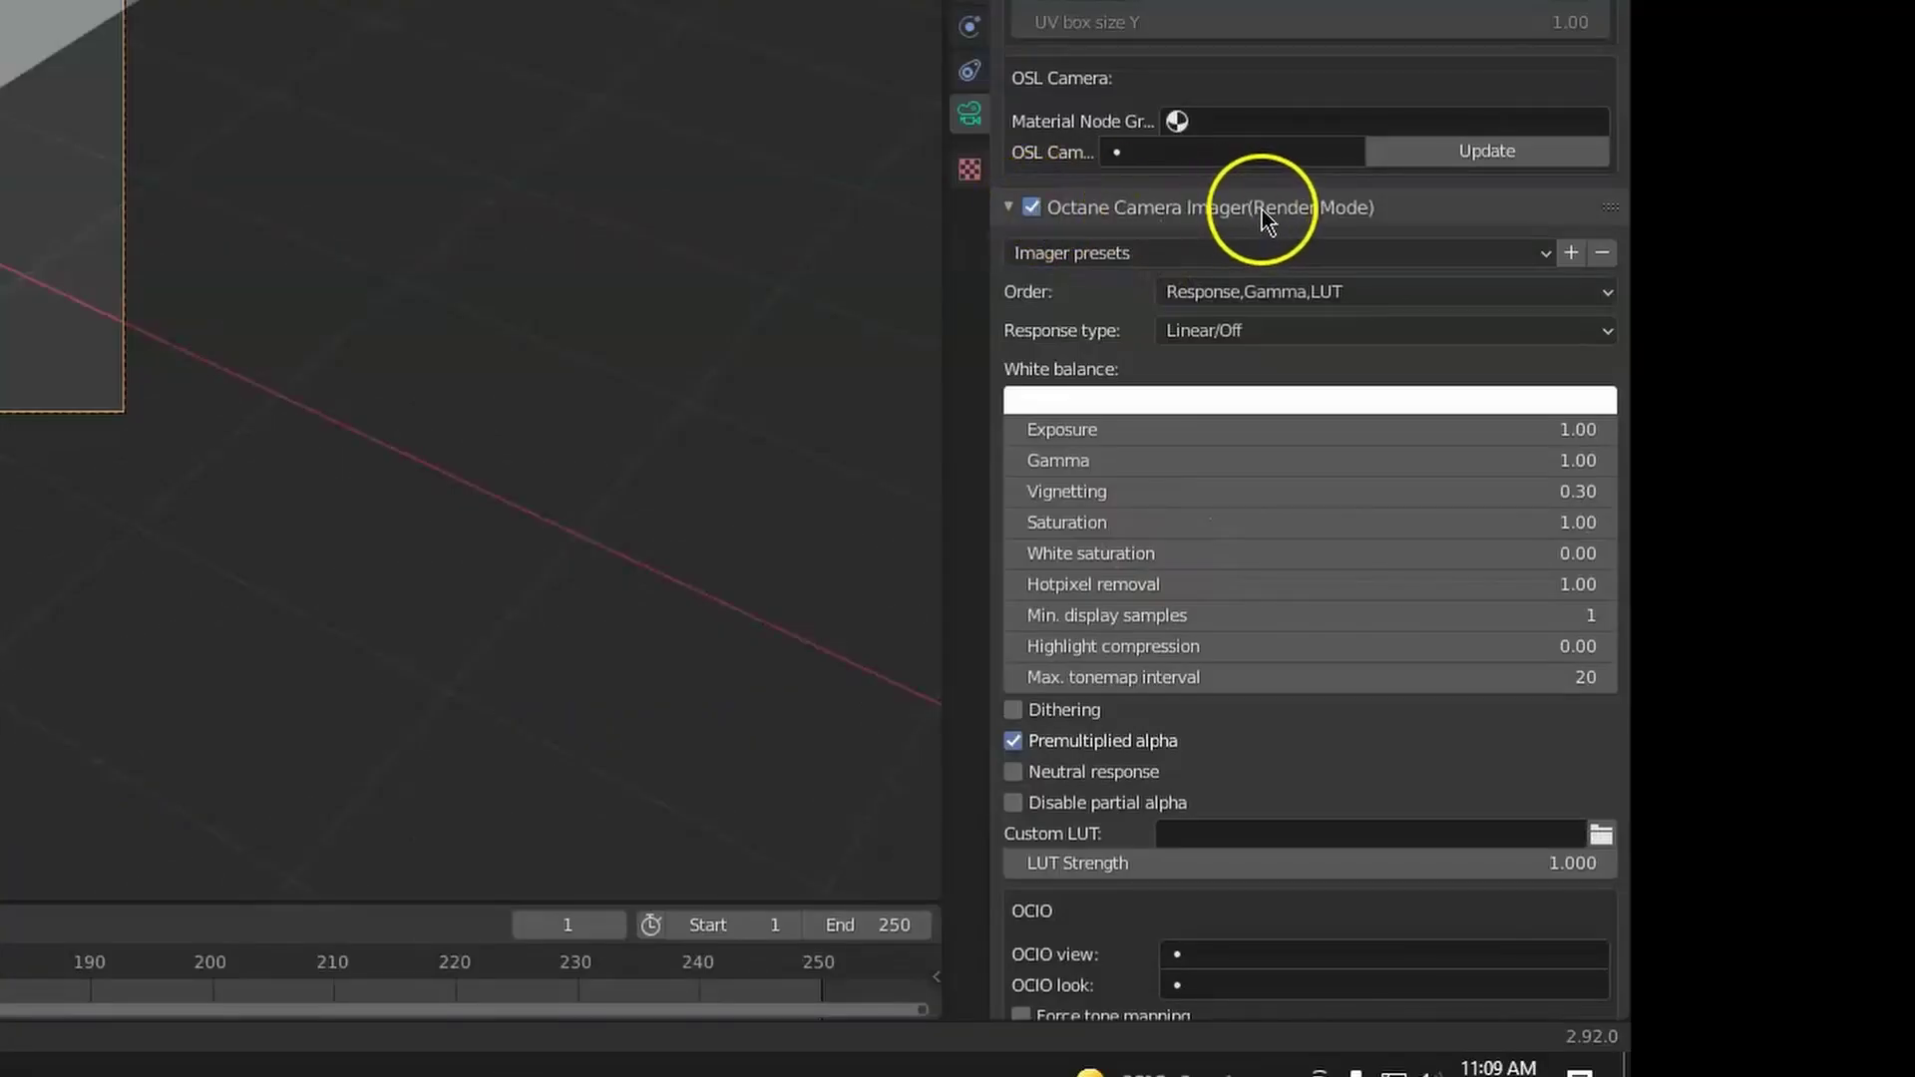
{"action": "left_click", "coordinate": [1115, 458]}
{"action": "type", "text": "2.2"}
{"action": "key", "text": "Return"}
{"action": "key", "text": "F12"}
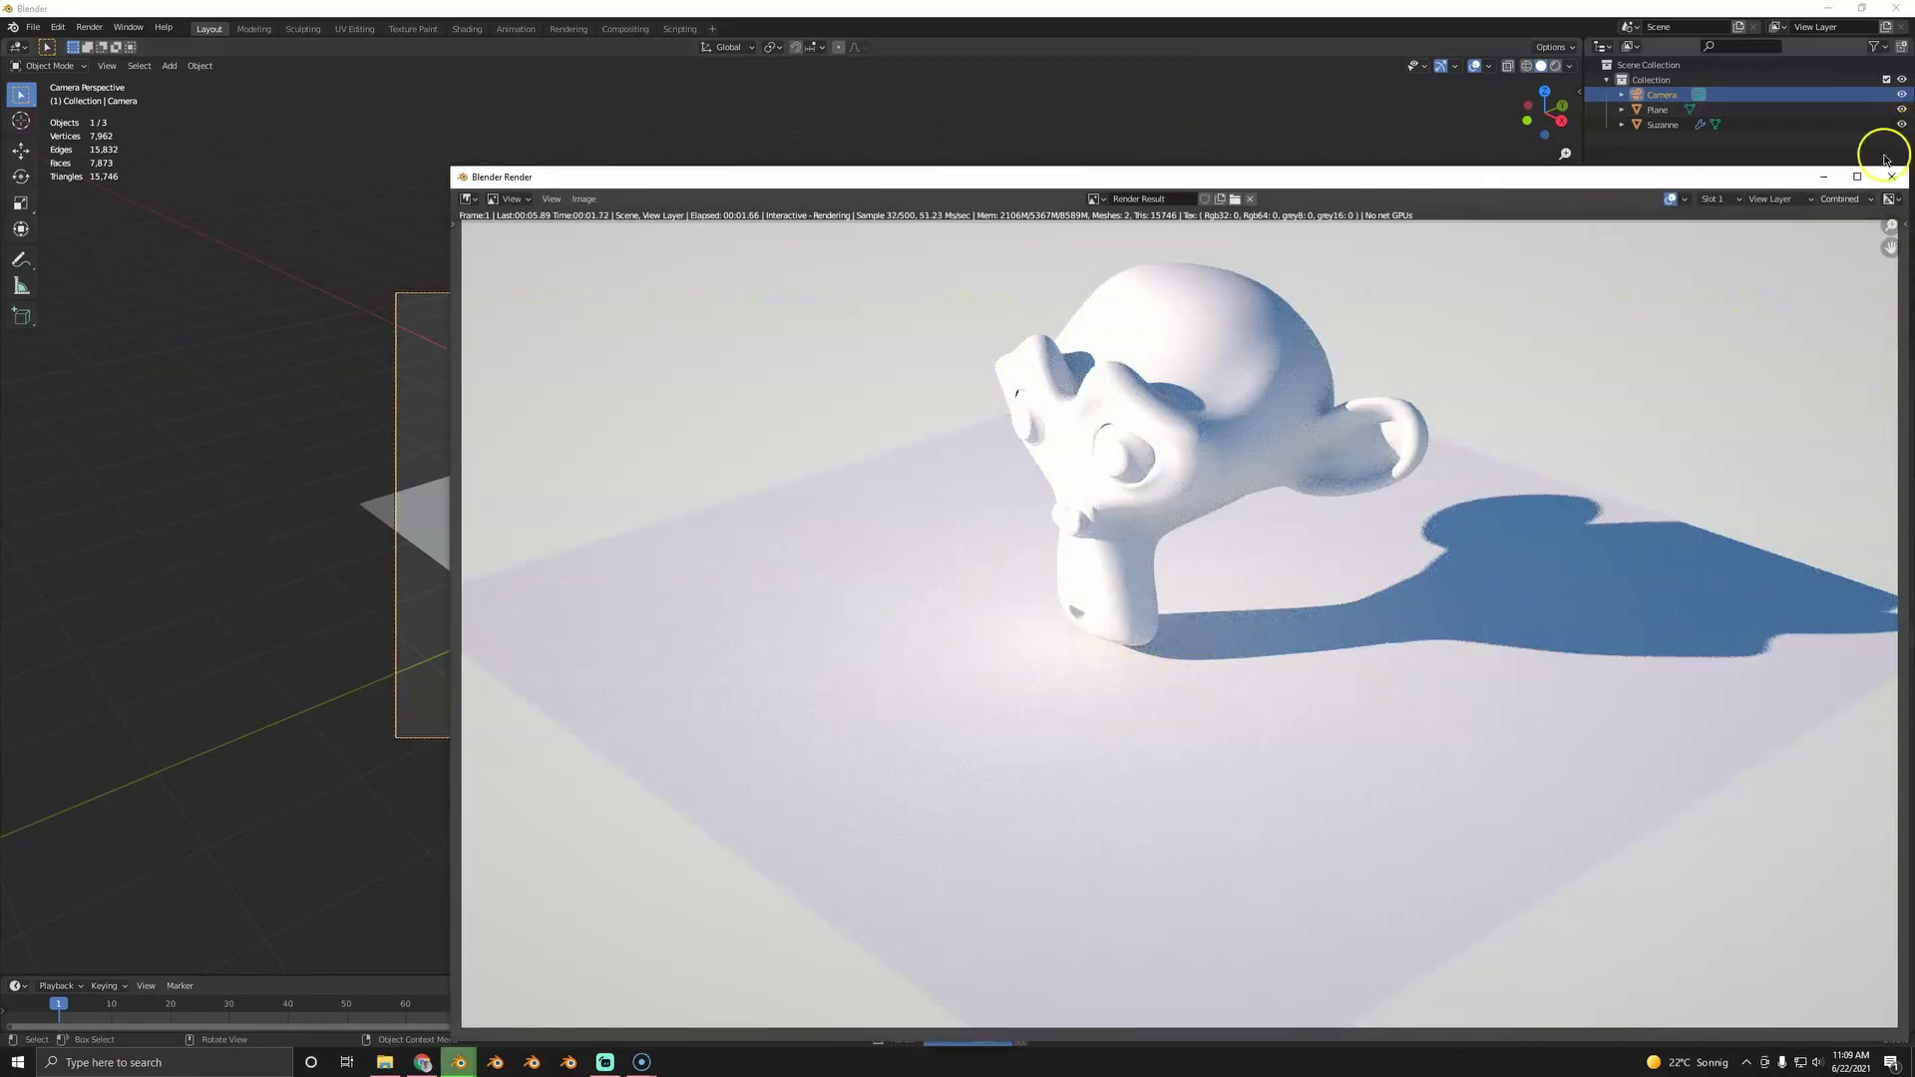
{"action": "left_click", "coordinate": [1895, 177]}
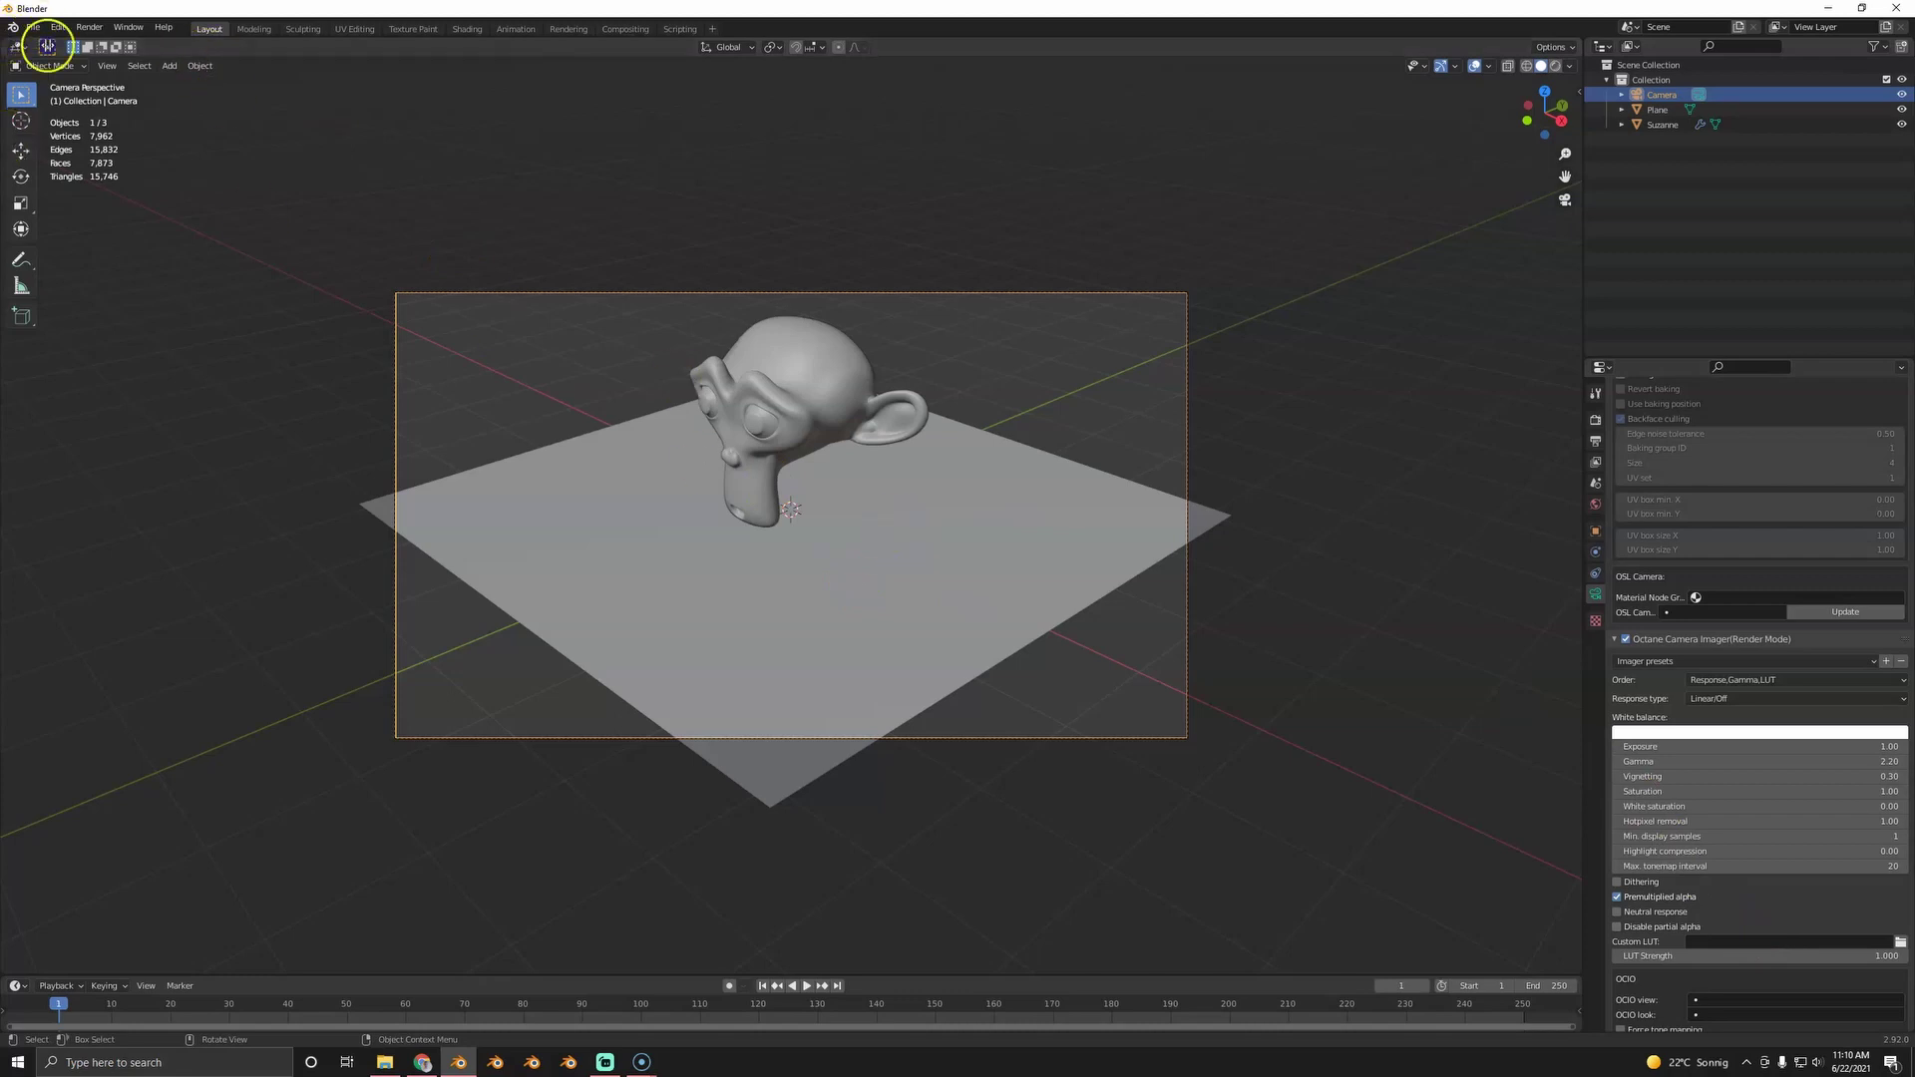
- Split the 3D viewport vertically and turn the narrower new area into a Shader Editor
{"action": "left_click_drag", "start_coordinate": [47, 46], "coordinate": [597, 84]}
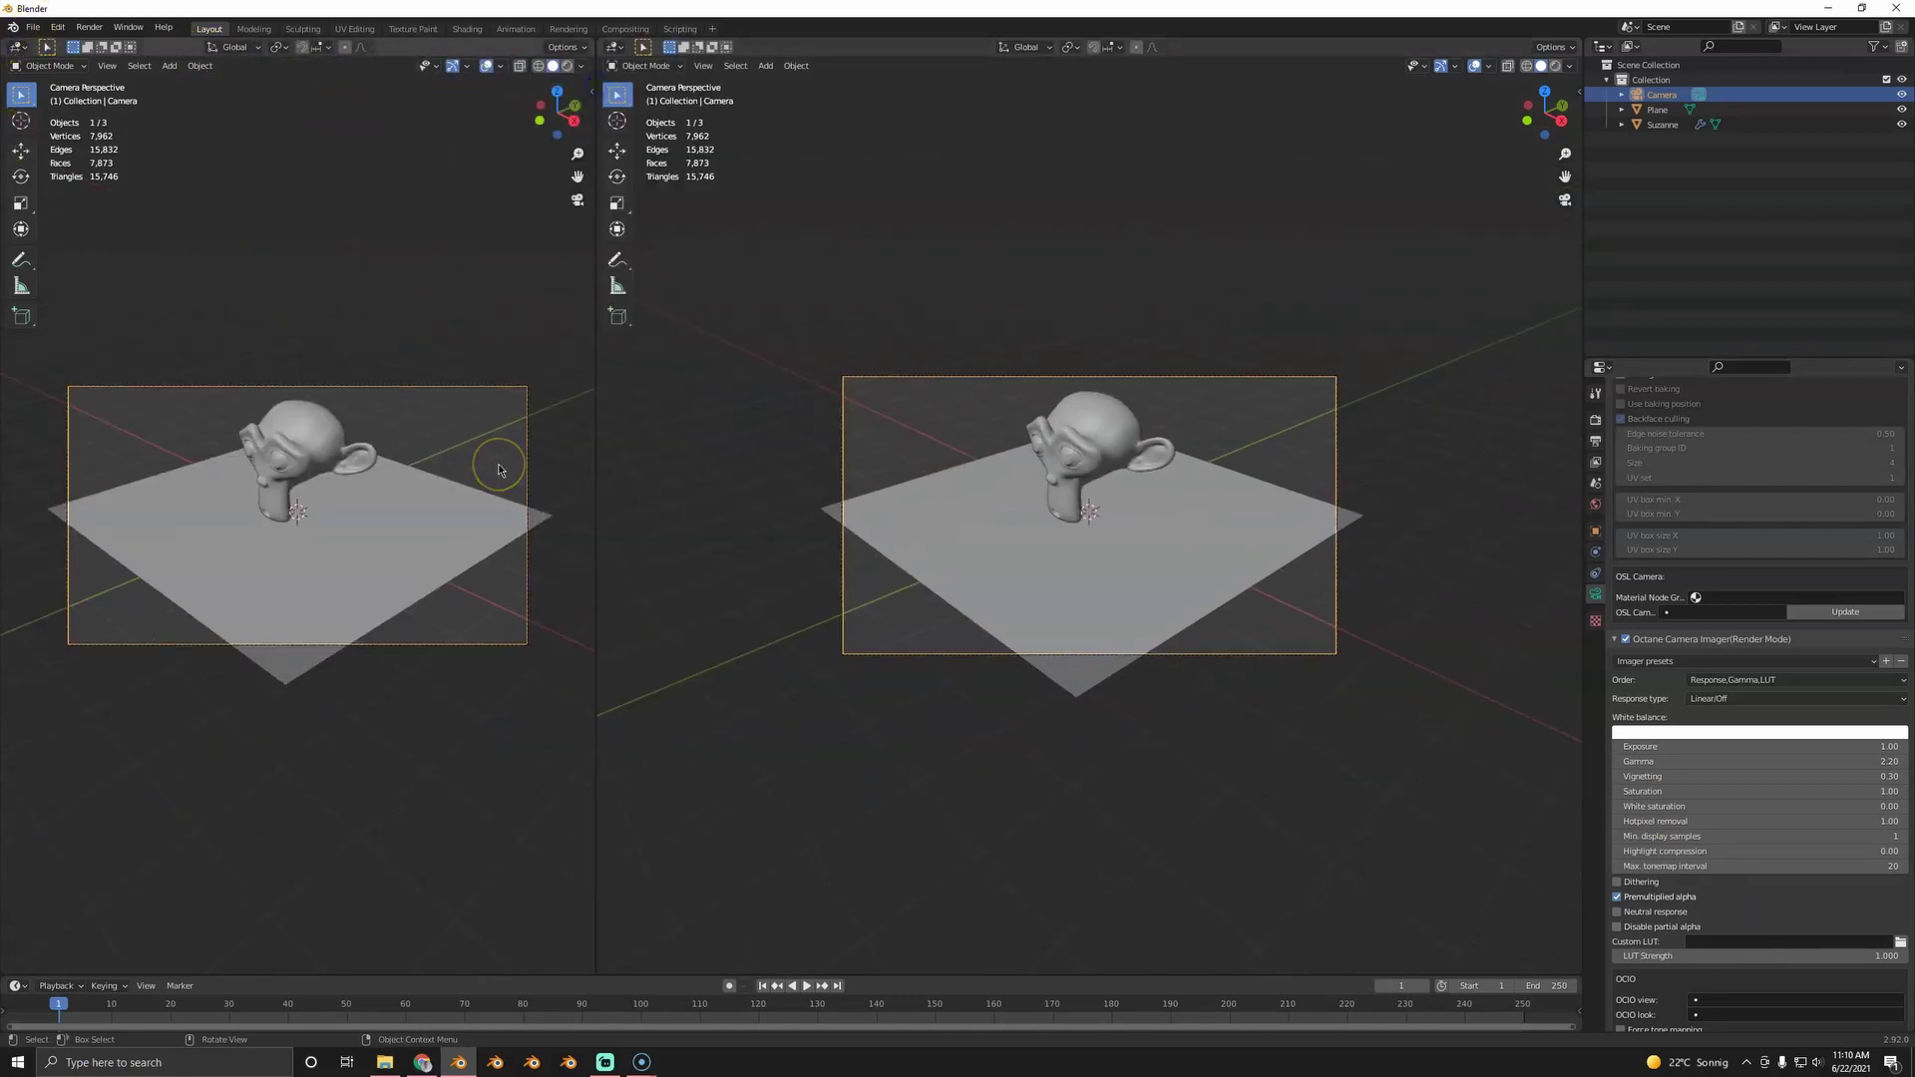
{"action": "left_click", "coordinate": [18, 47]}
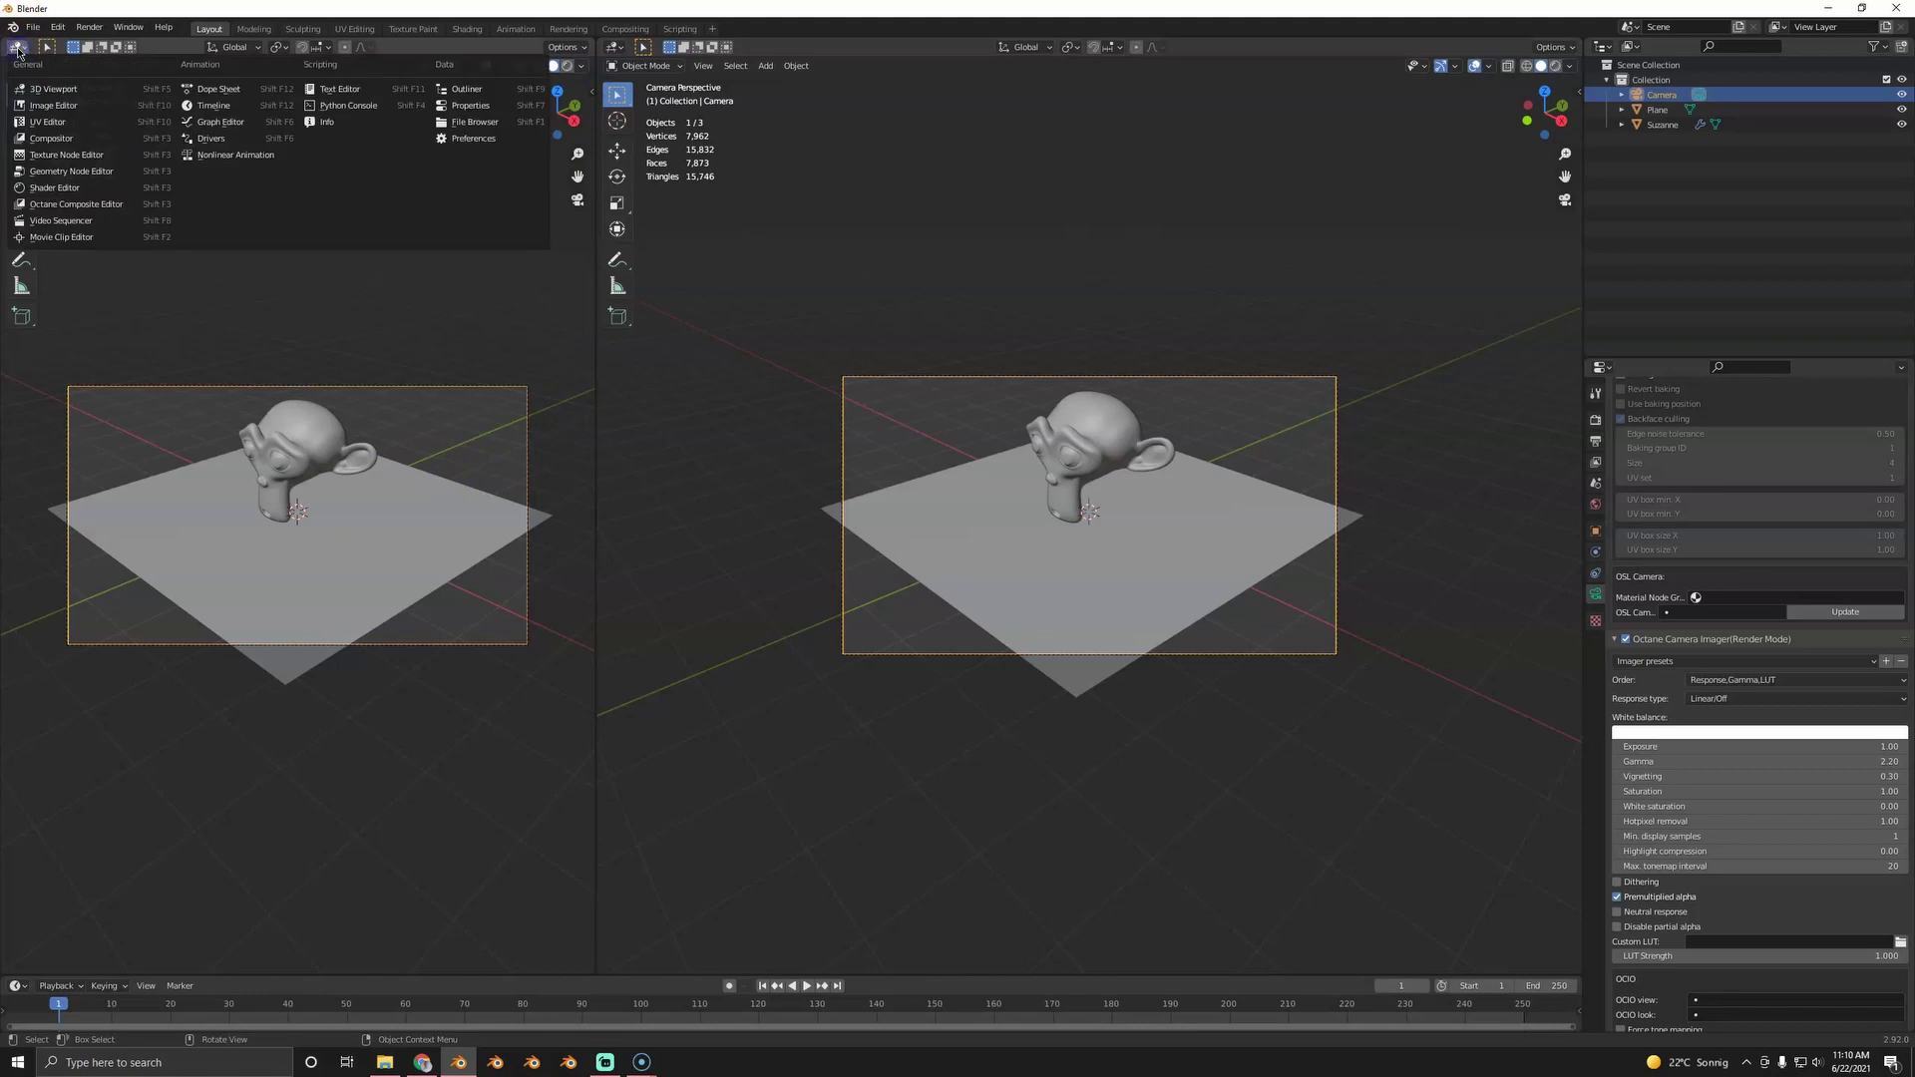
{"action": "left_click", "coordinate": [51, 184]}
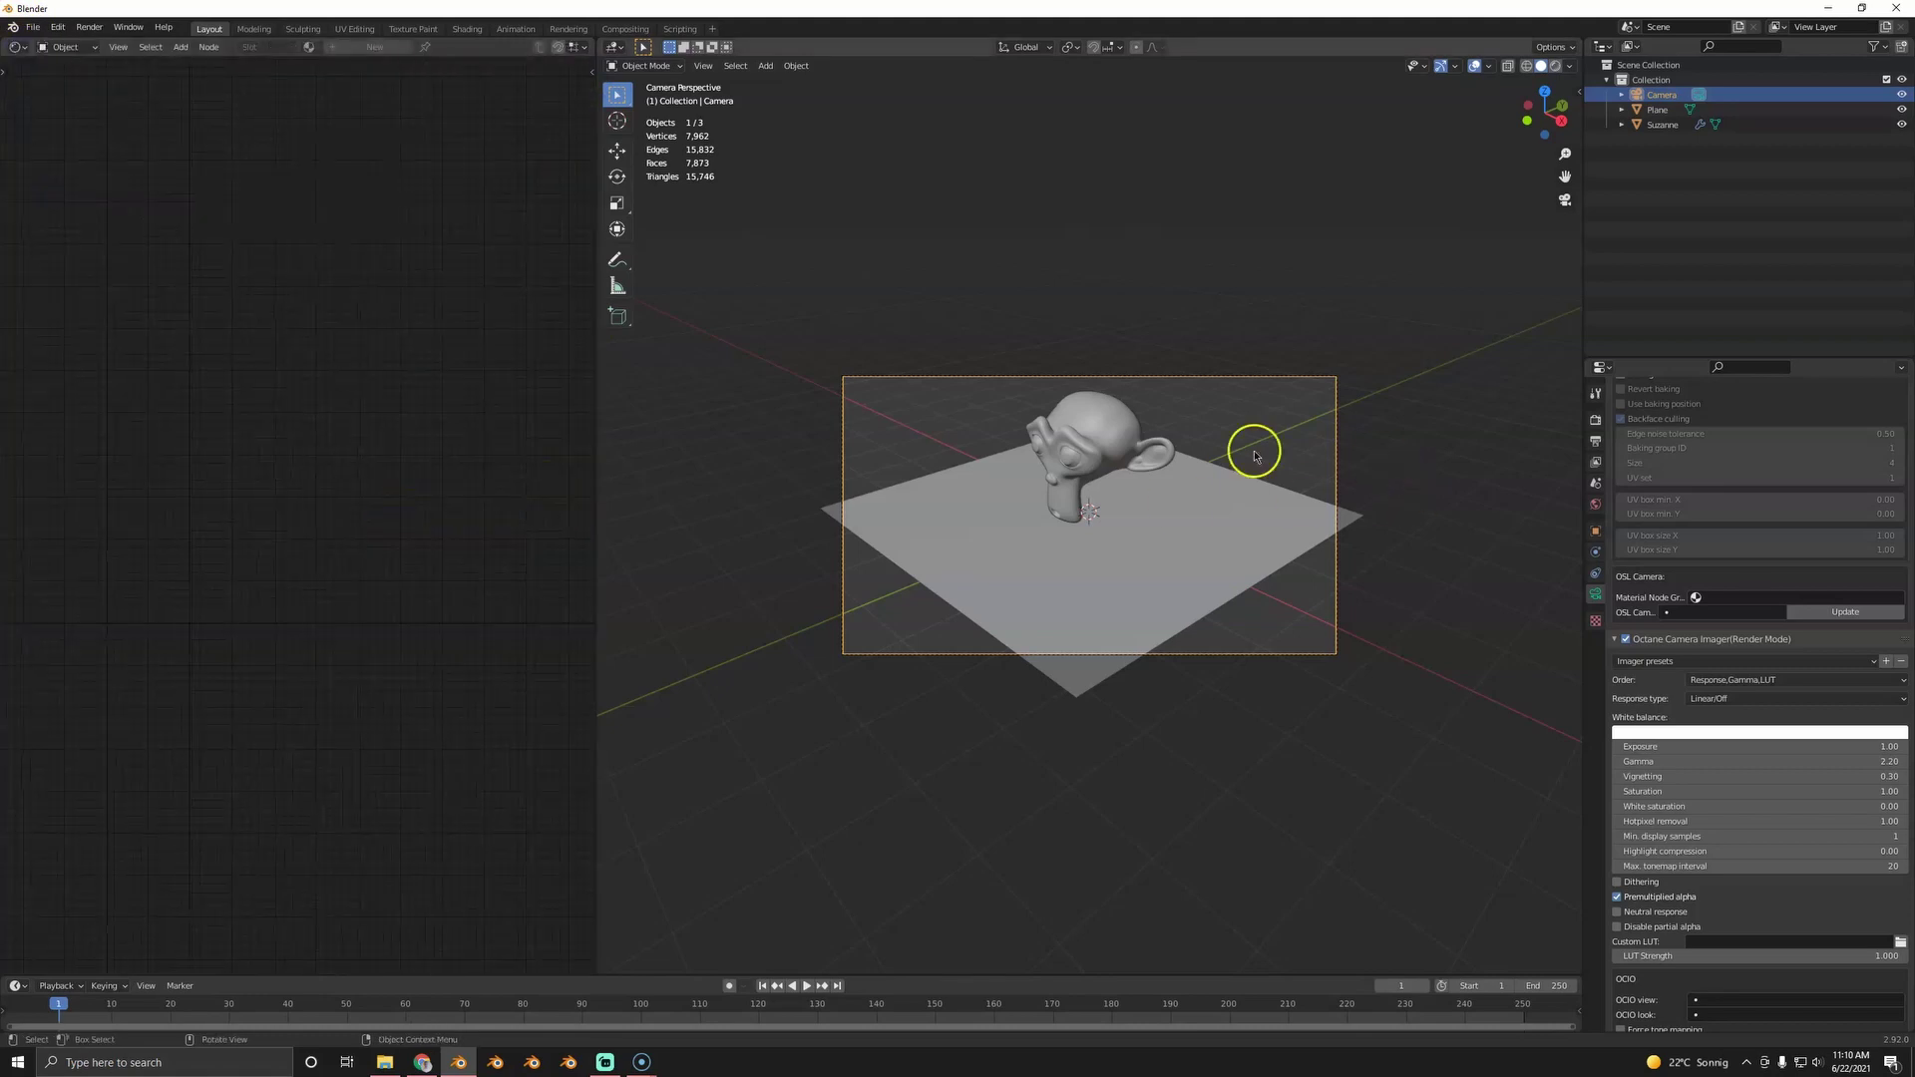
- Select the camera and move it slightly upward along the Z axis
{"action": "left_click", "coordinate": [1054, 424]}
{"action": "left_click", "coordinate": [1269, 376]}
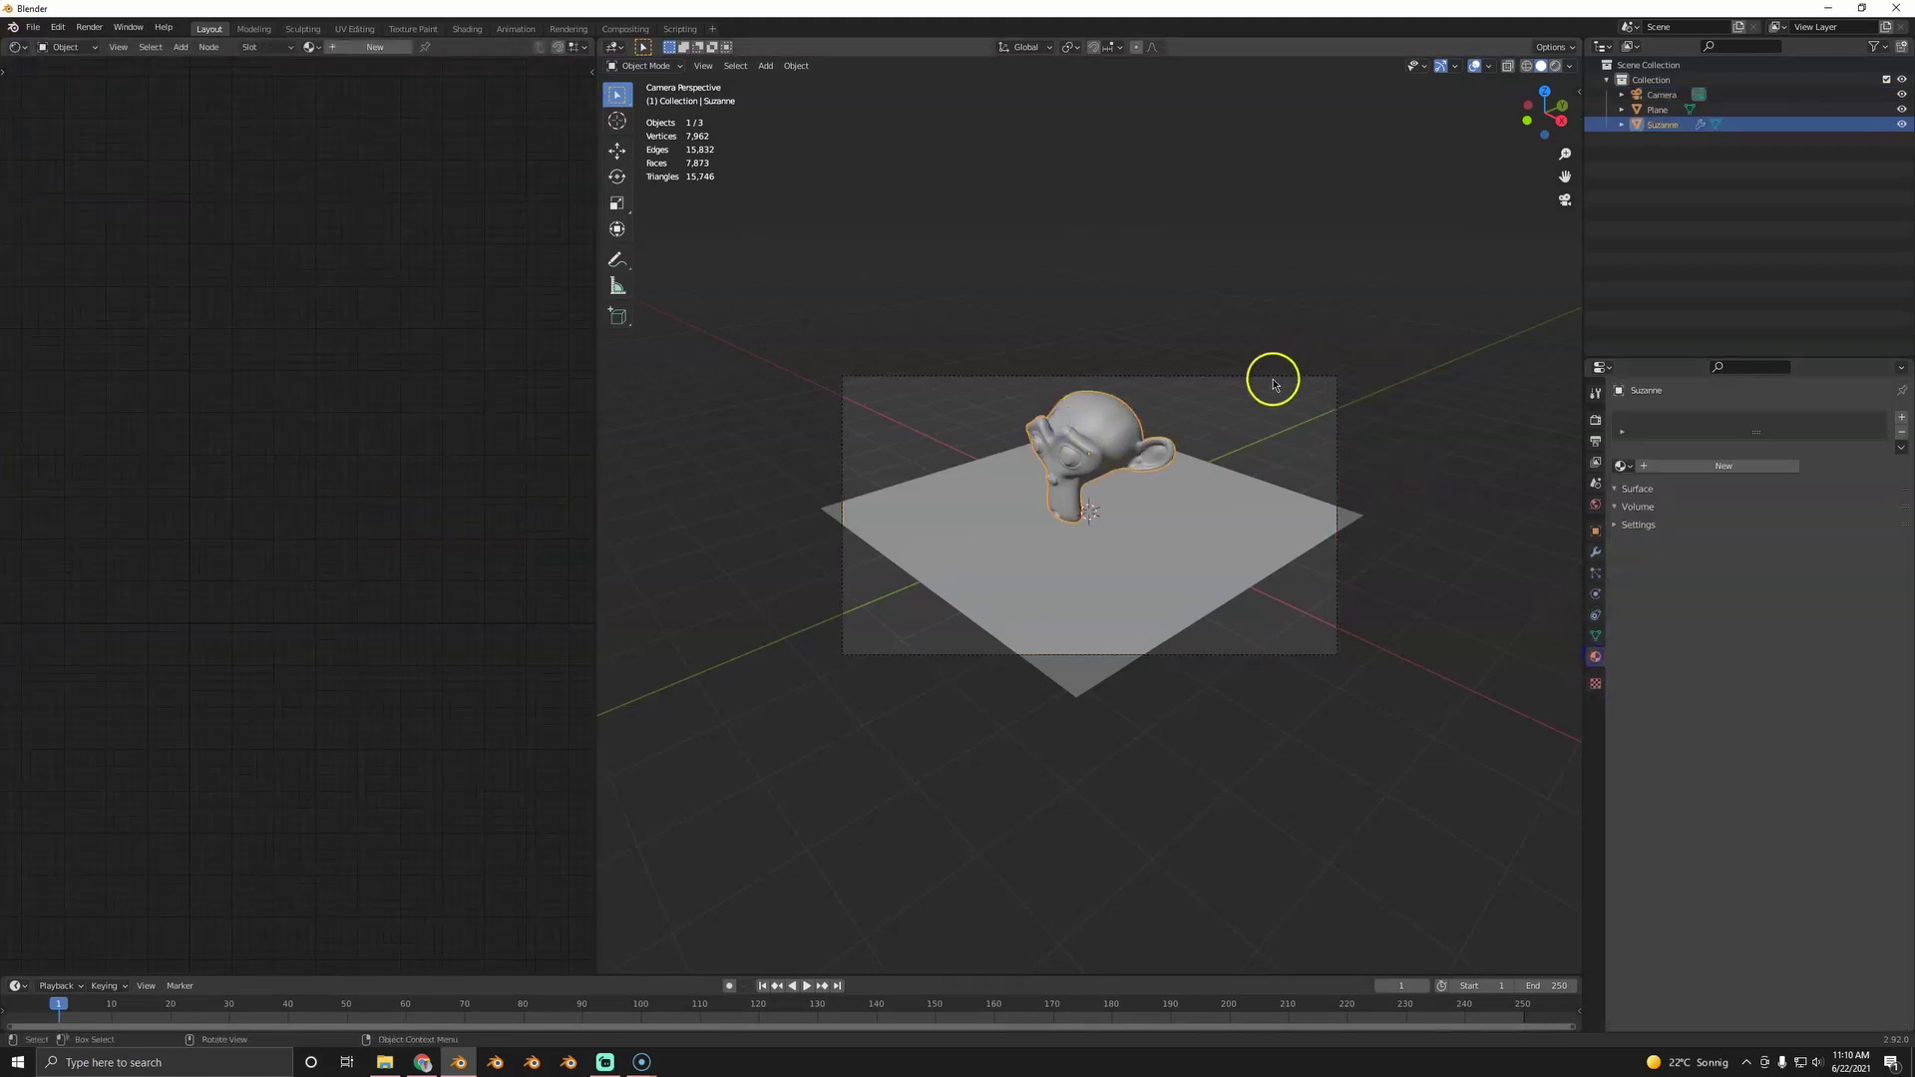
{"action": "key", "text": "g"}
{"action": "key", "text": "z"}
{"action": "left_click", "coordinate": [1276, 322]}
- Select the monkey head and create a new material for it
{"action": "left_click", "coordinate": [1055, 462]}
{"action": "left_click", "coordinate": [1594, 656]}
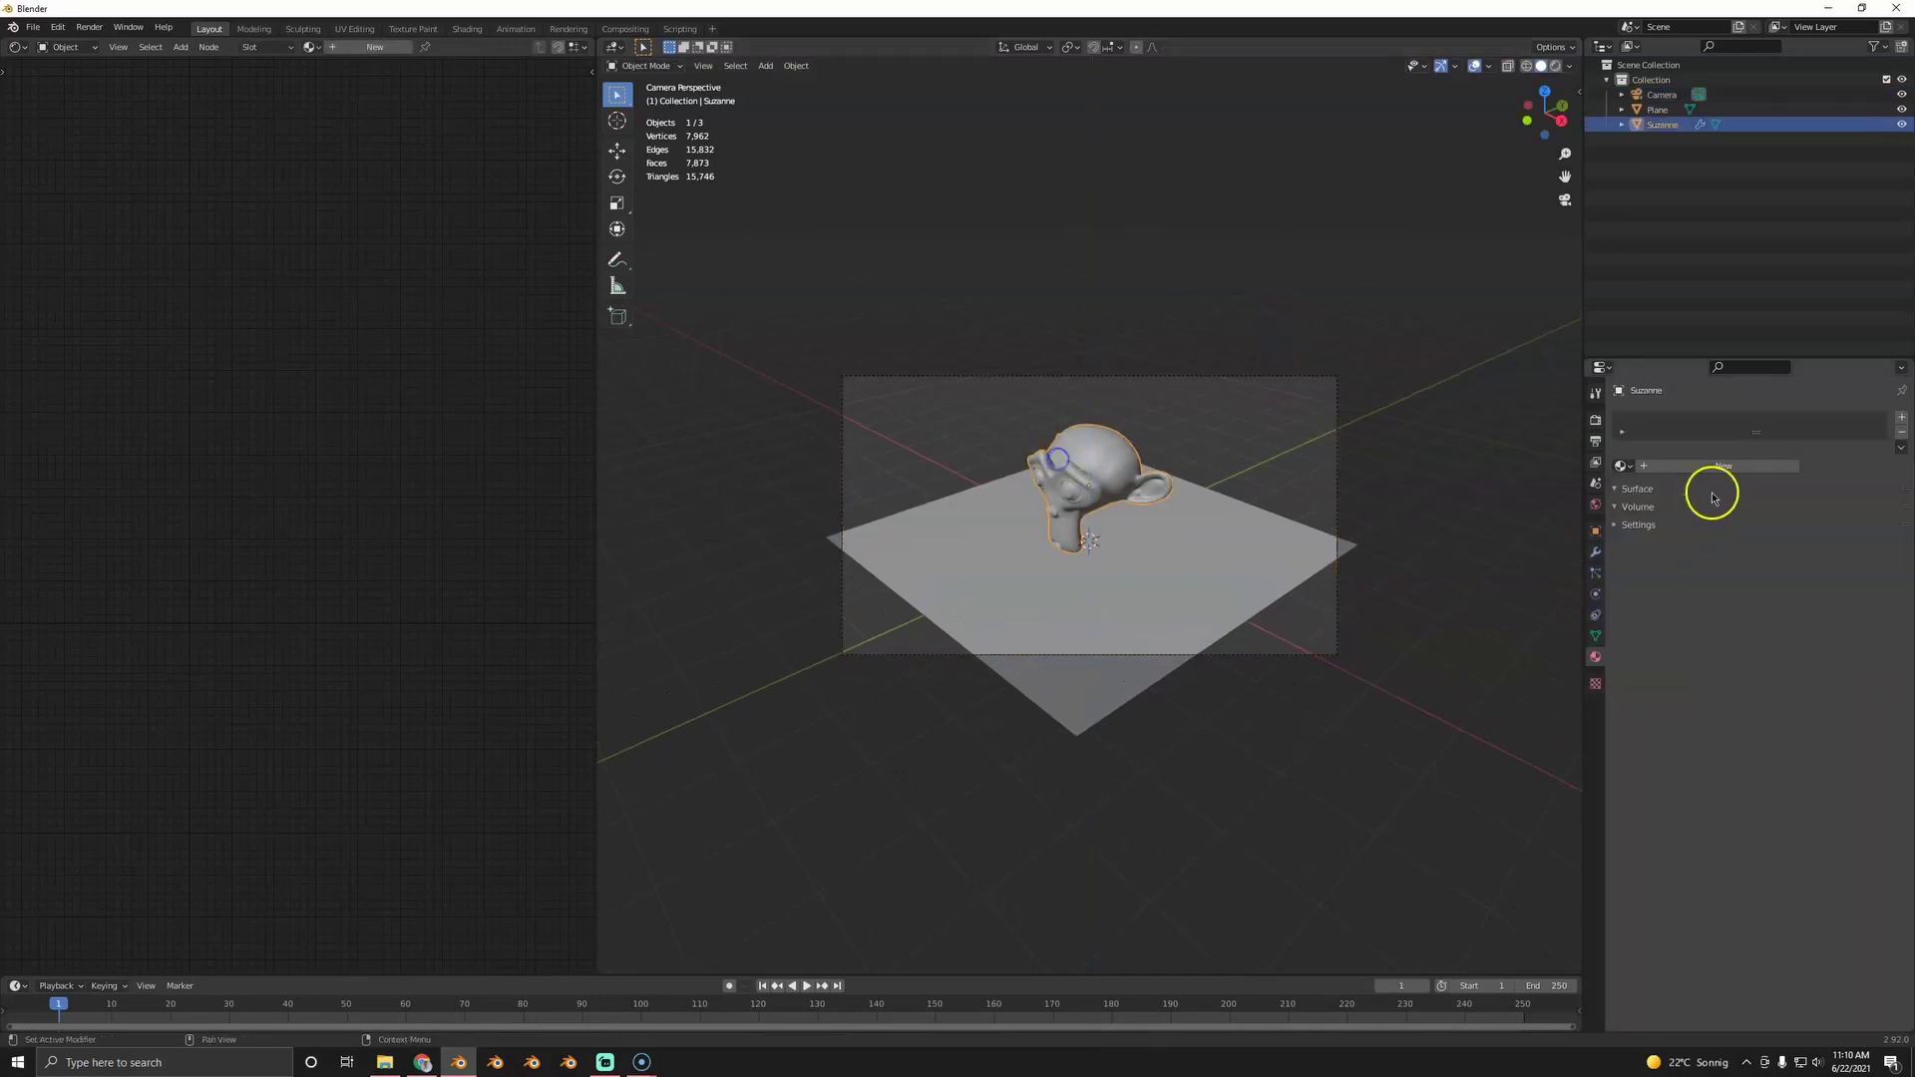
{"action": "left_click", "coordinate": [1709, 466]}
- Widen the Universal Material node of the monkey's material in the Shader Editor so its parameter names are readable
{"action": "scroll", "coordinate": [253, 465], "scroll_direction": "up", "scroll_amount": 4}
{"action": "middle_click_drag", "start_coordinate": [253, 466], "coordinate": [440, 217]}
{"action": "scroll", "coordinate": [424, 282], "scroll_direction": "up", "scroll_amount": 4}
{"action": "left_click", "coordinate": [330, 204]}
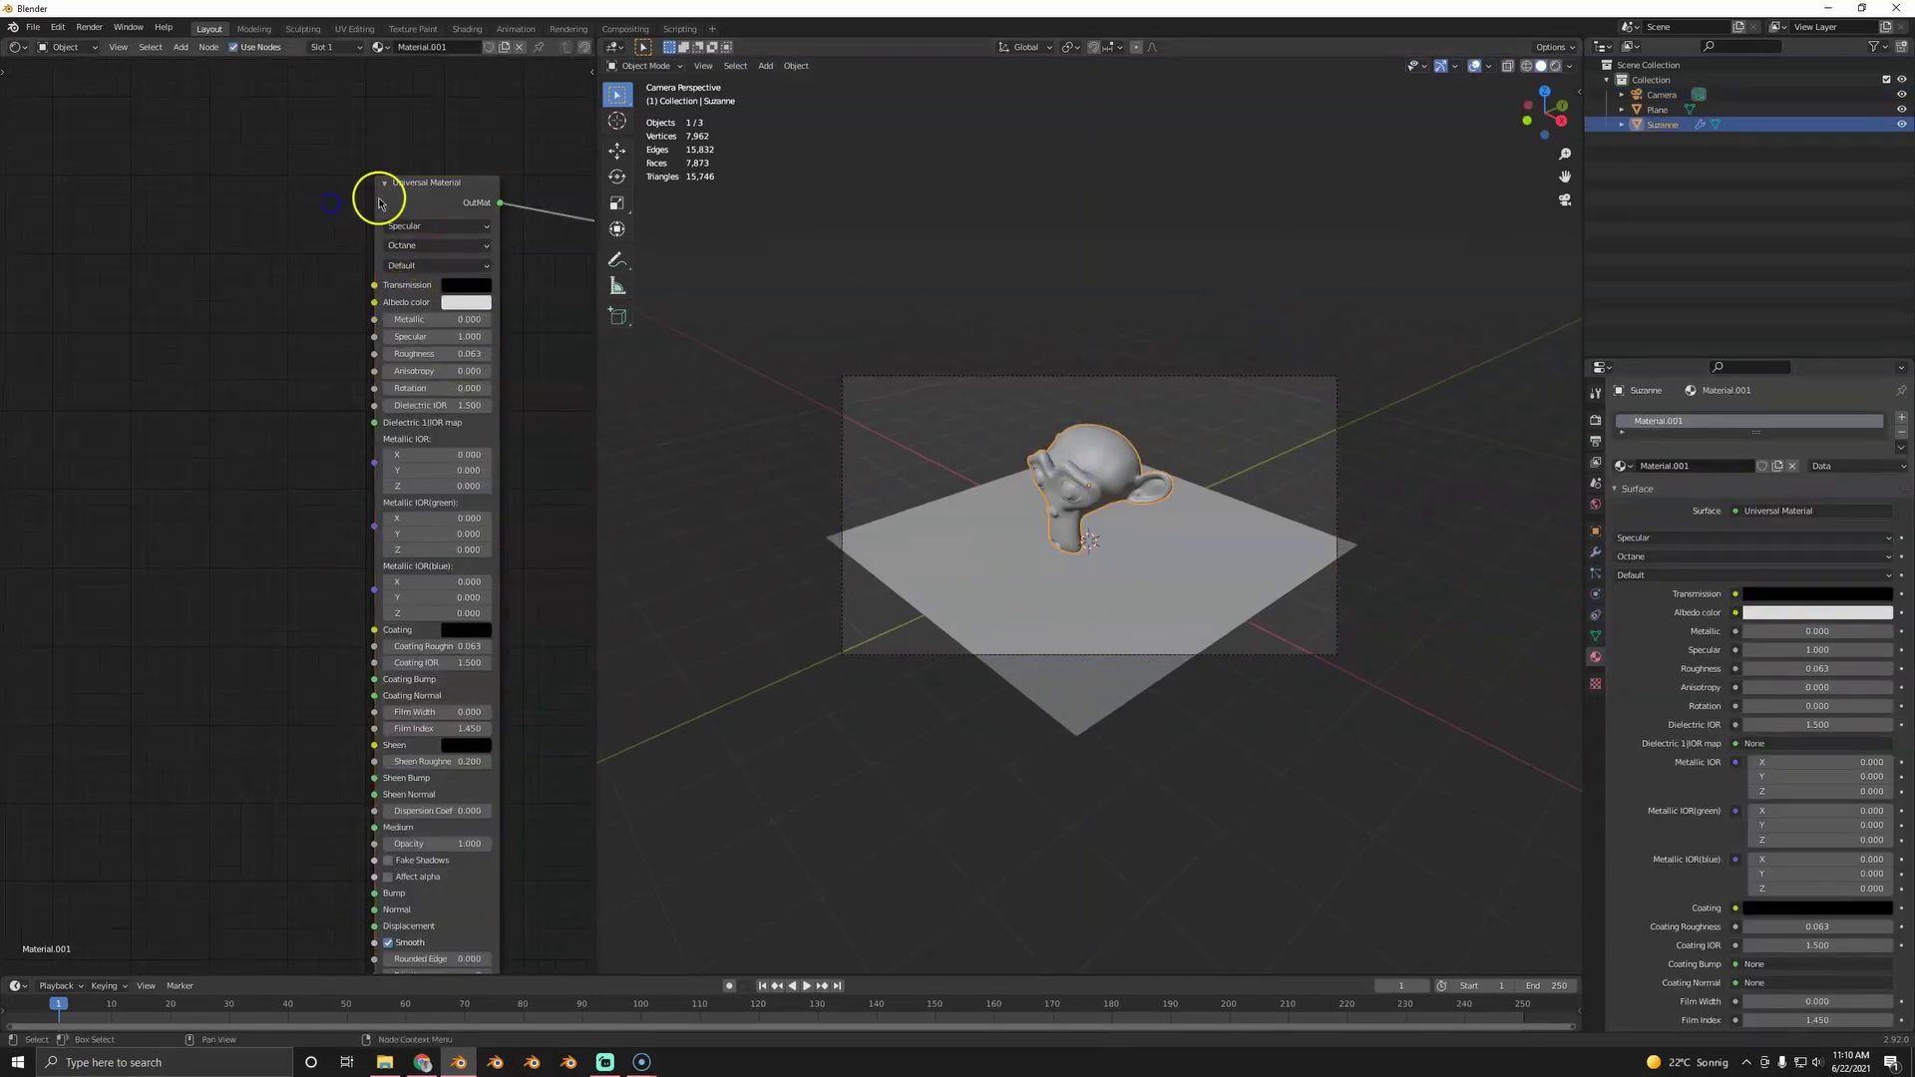
{"action": "left_click_drag", "start_coordinate": [376, 202], "coordinate": [223, 214]}
{"action": "scroll", "coordinate": [338, 410], "scroll_direction": "down", "scroll_amount": 3}
{"action": "middle_click_drag", "start_coordinate": [330, 440], "coordinate": [313, 376]}
{"action": "scroll", "coordinate": [313, 376], "scroll_direction": "up", "scroll_amount": 1}
{"action": "middle_click_drag", "start_coordinate": [457, 364], "coordinate": [399, 382]}
{"action": "scroll", "coordinate": [1126, 522], "scroll_direction": "up", "scroll_amount": 2}
- Switch to rendered shading, create a new material for the plane, and enable its Shadow catcher option
{"action": "key", "text": "z"}
{"action": "left_click", "coordinate": [1111, 398]}
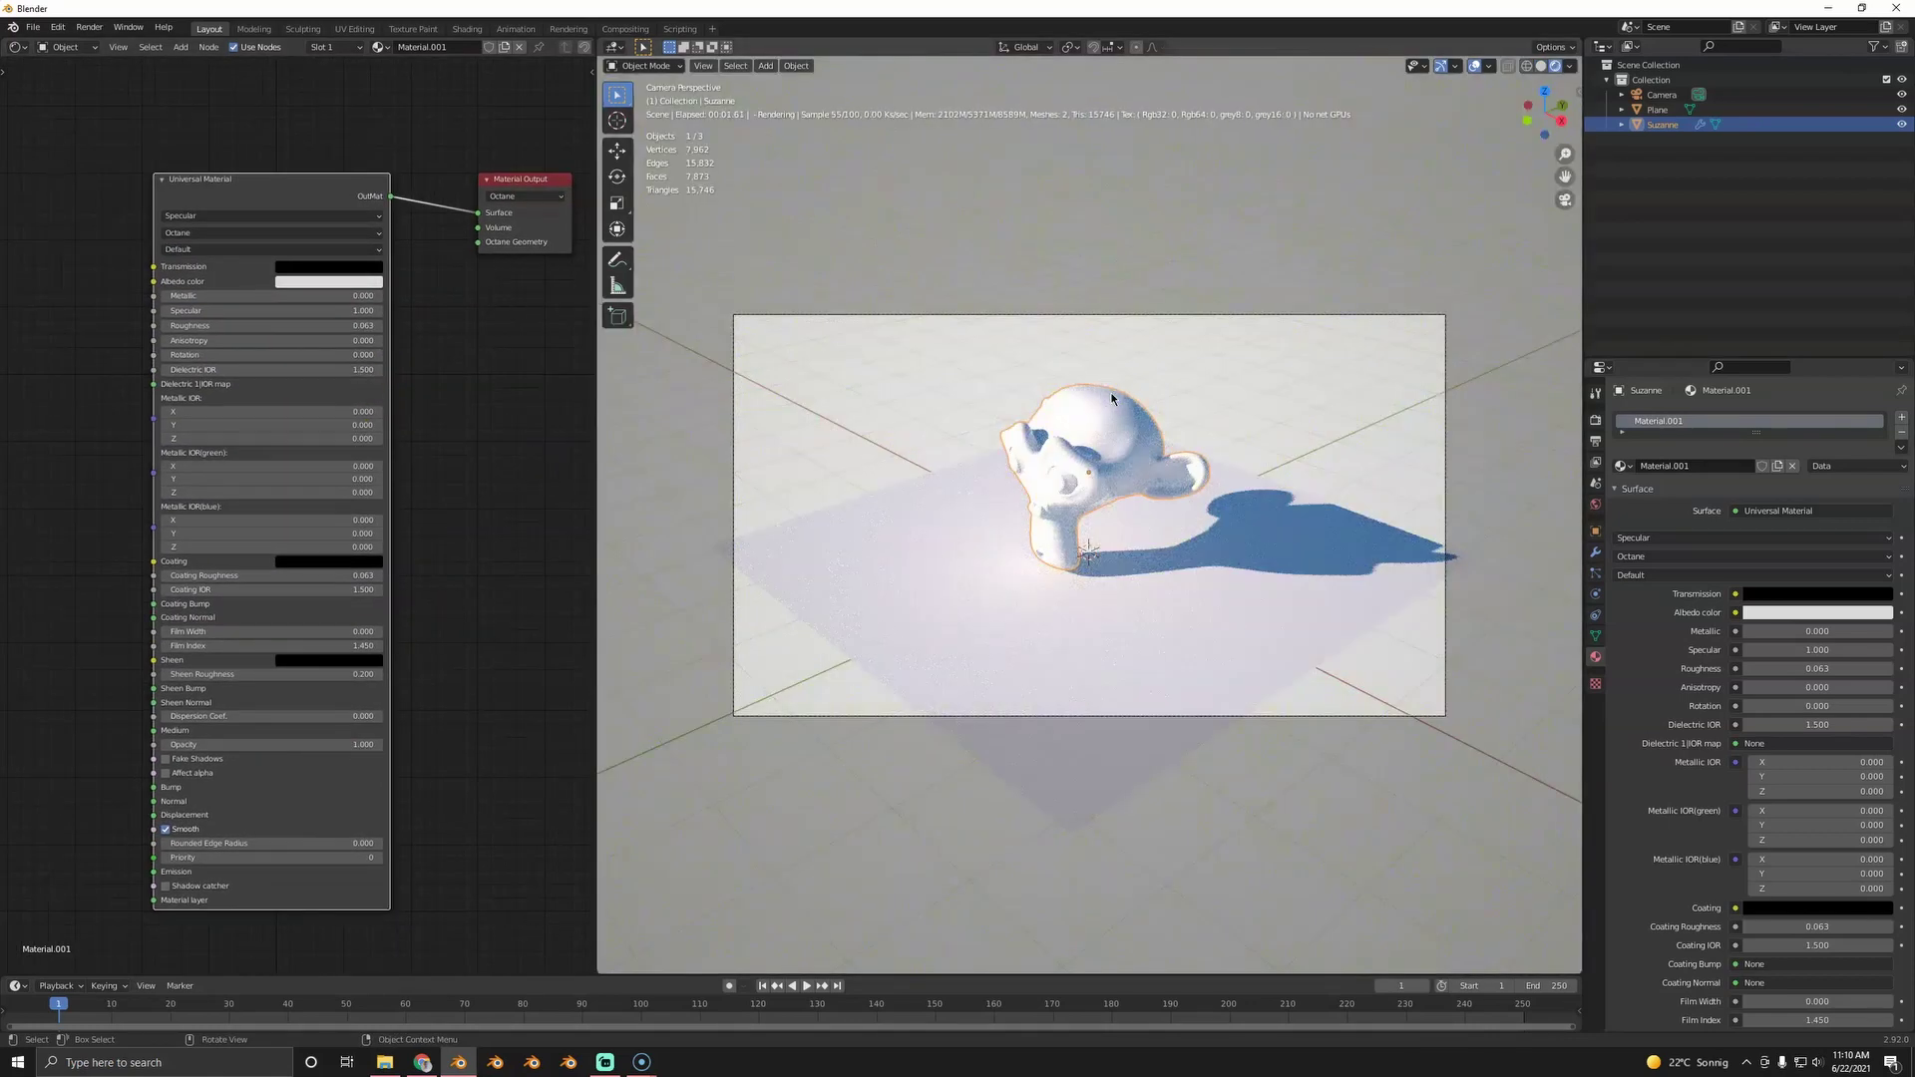
{"action": "left_click", "coordinate": [1164, 680]}
{"action": "left_click", "coordinate": [1727, 466]}
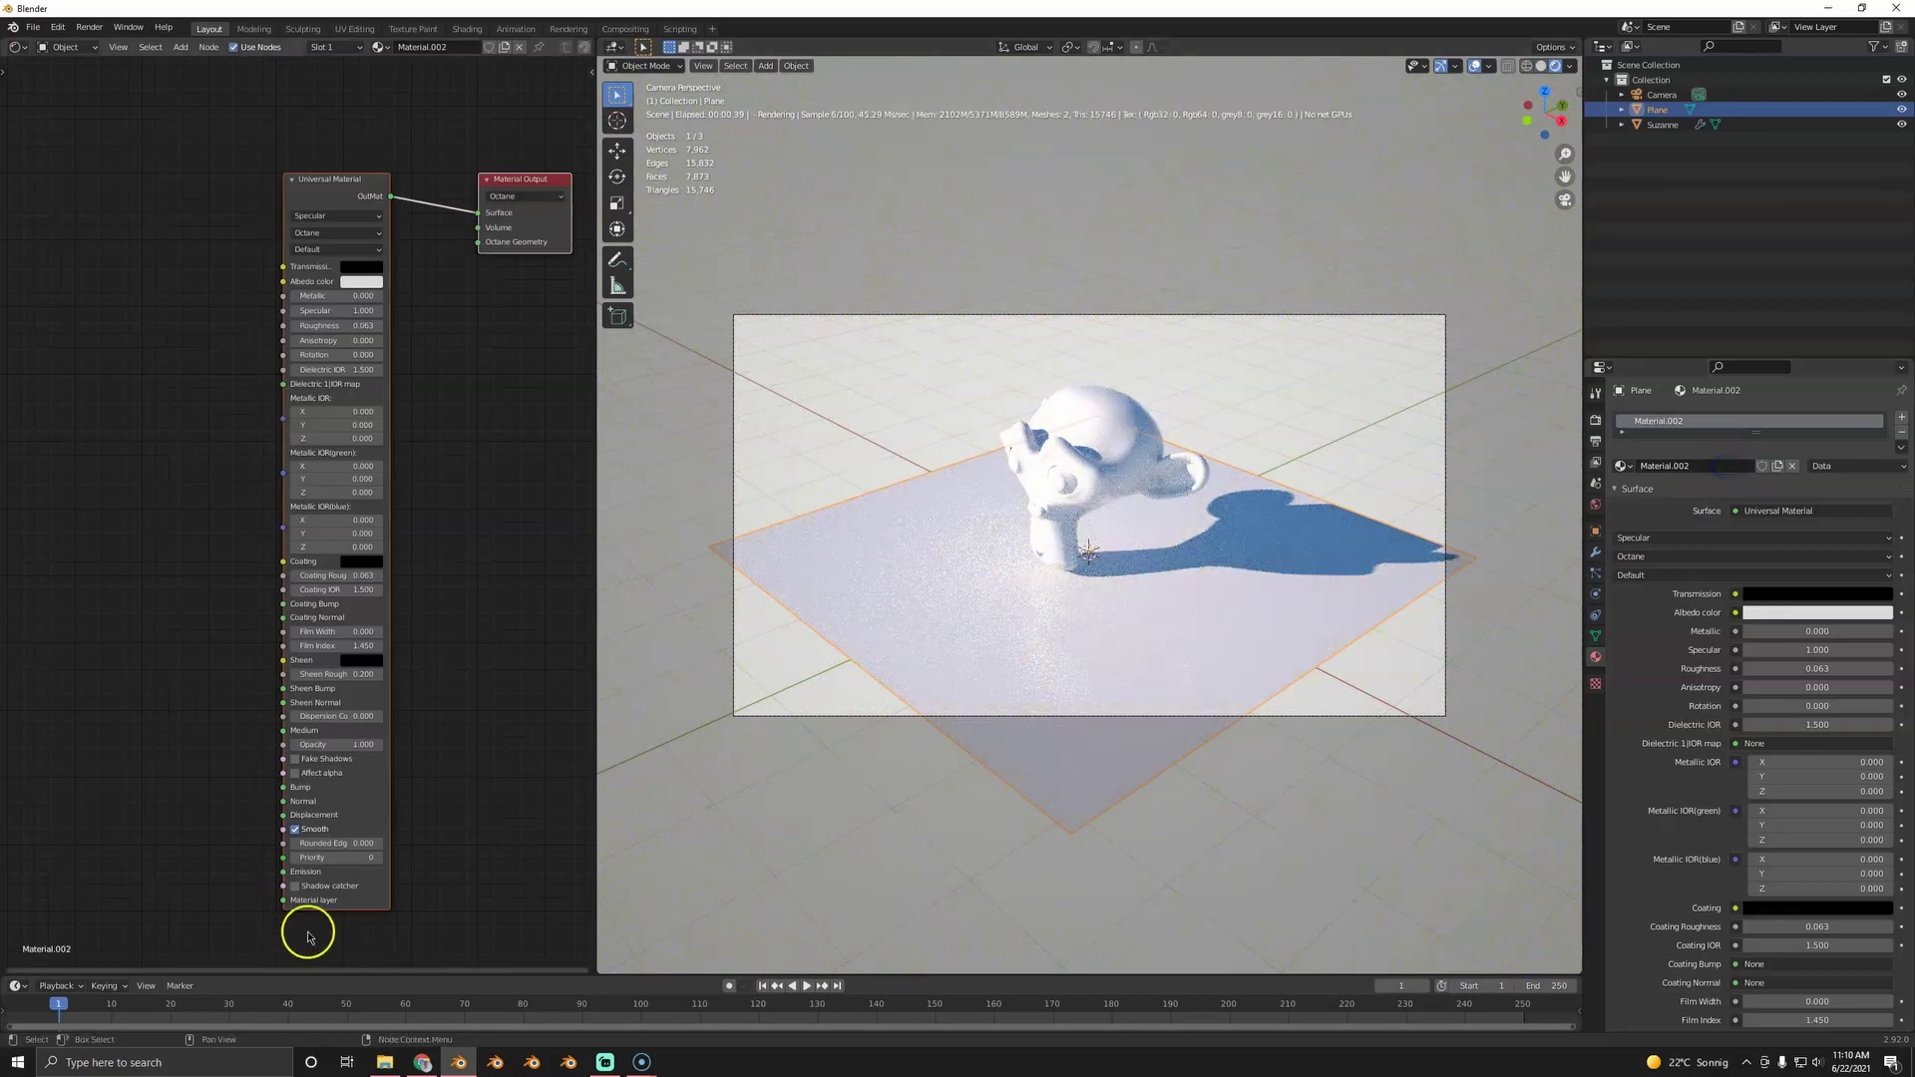
{"action": "left_click", "coordinate": [294, 886]}
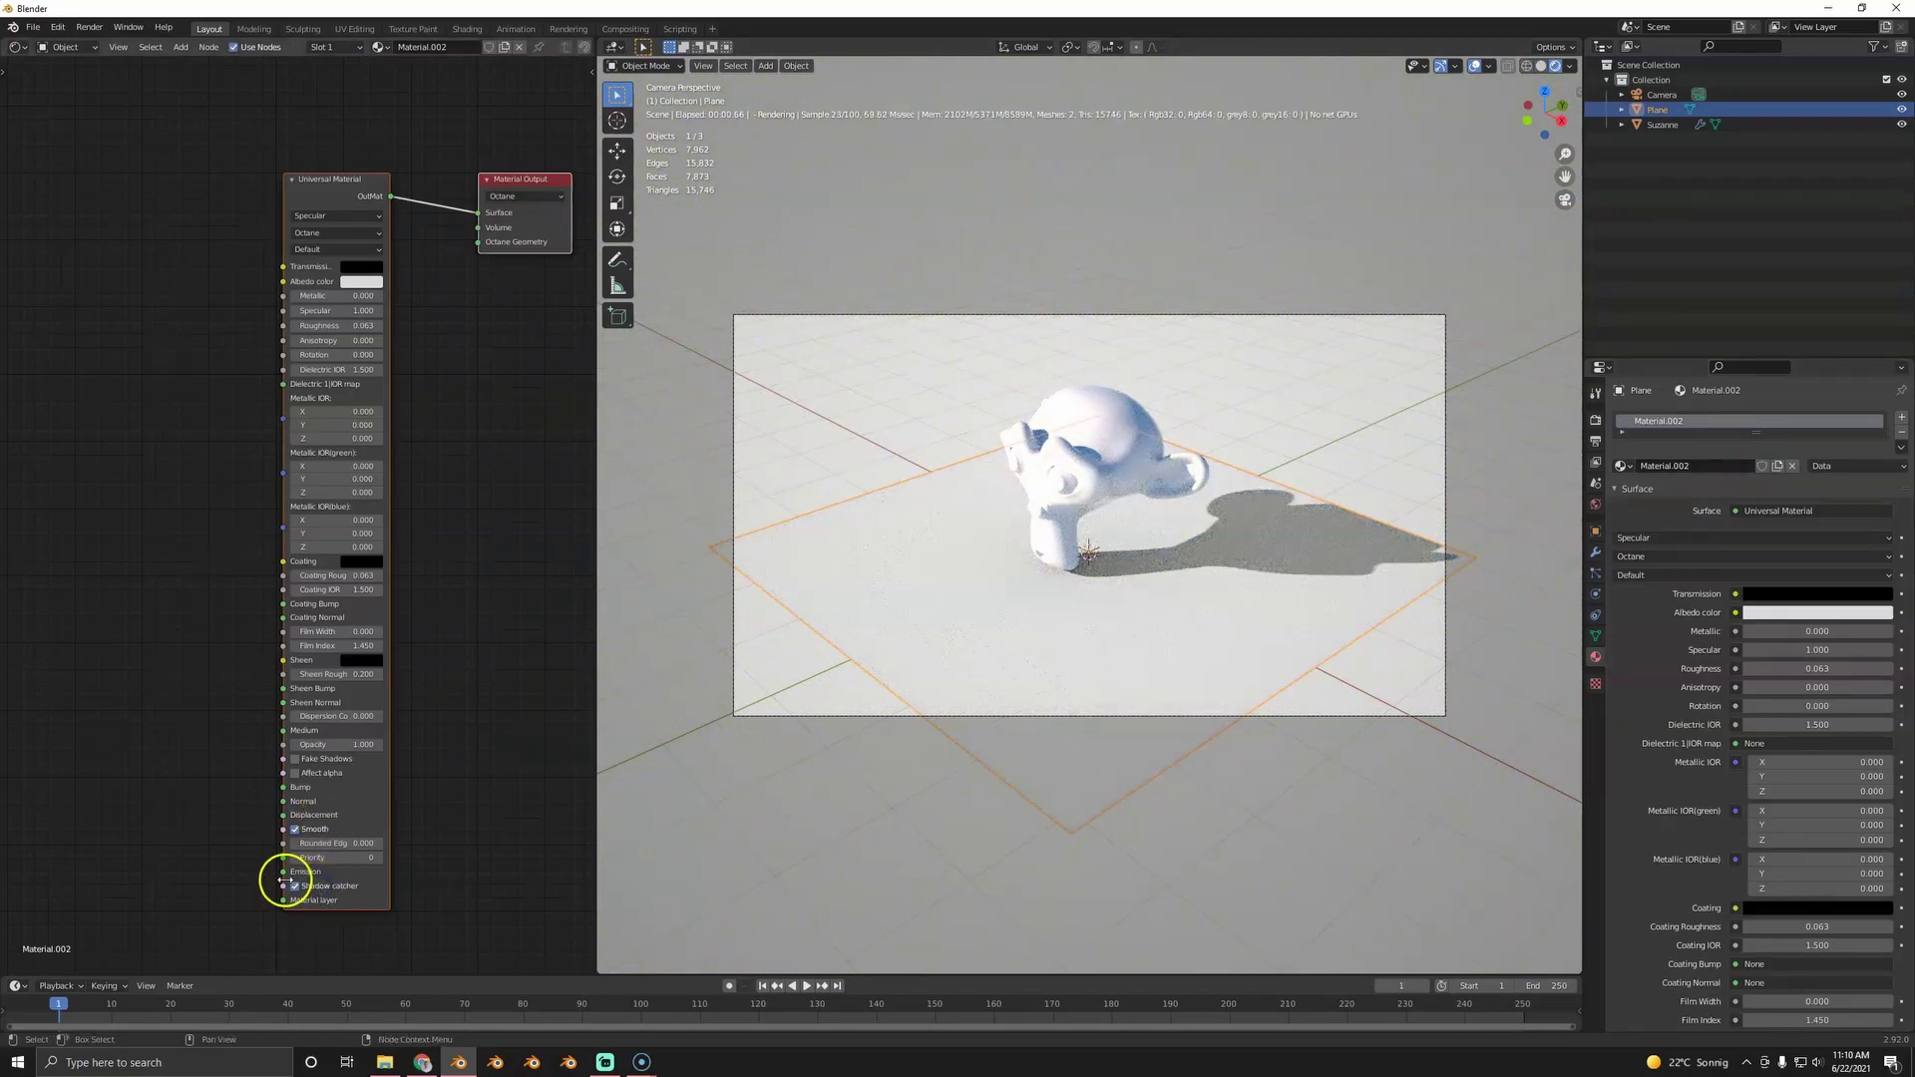
- Widen the Universal Material node of the plane's material in the Shader Editor
{"action": "middle_click_drag", "start_coordinate": [390, 885], "coordinate": [244, 881]}
{"action": "left_click_drag", "start_coordinate": [244, 881], "coordinate": [412, 932]}
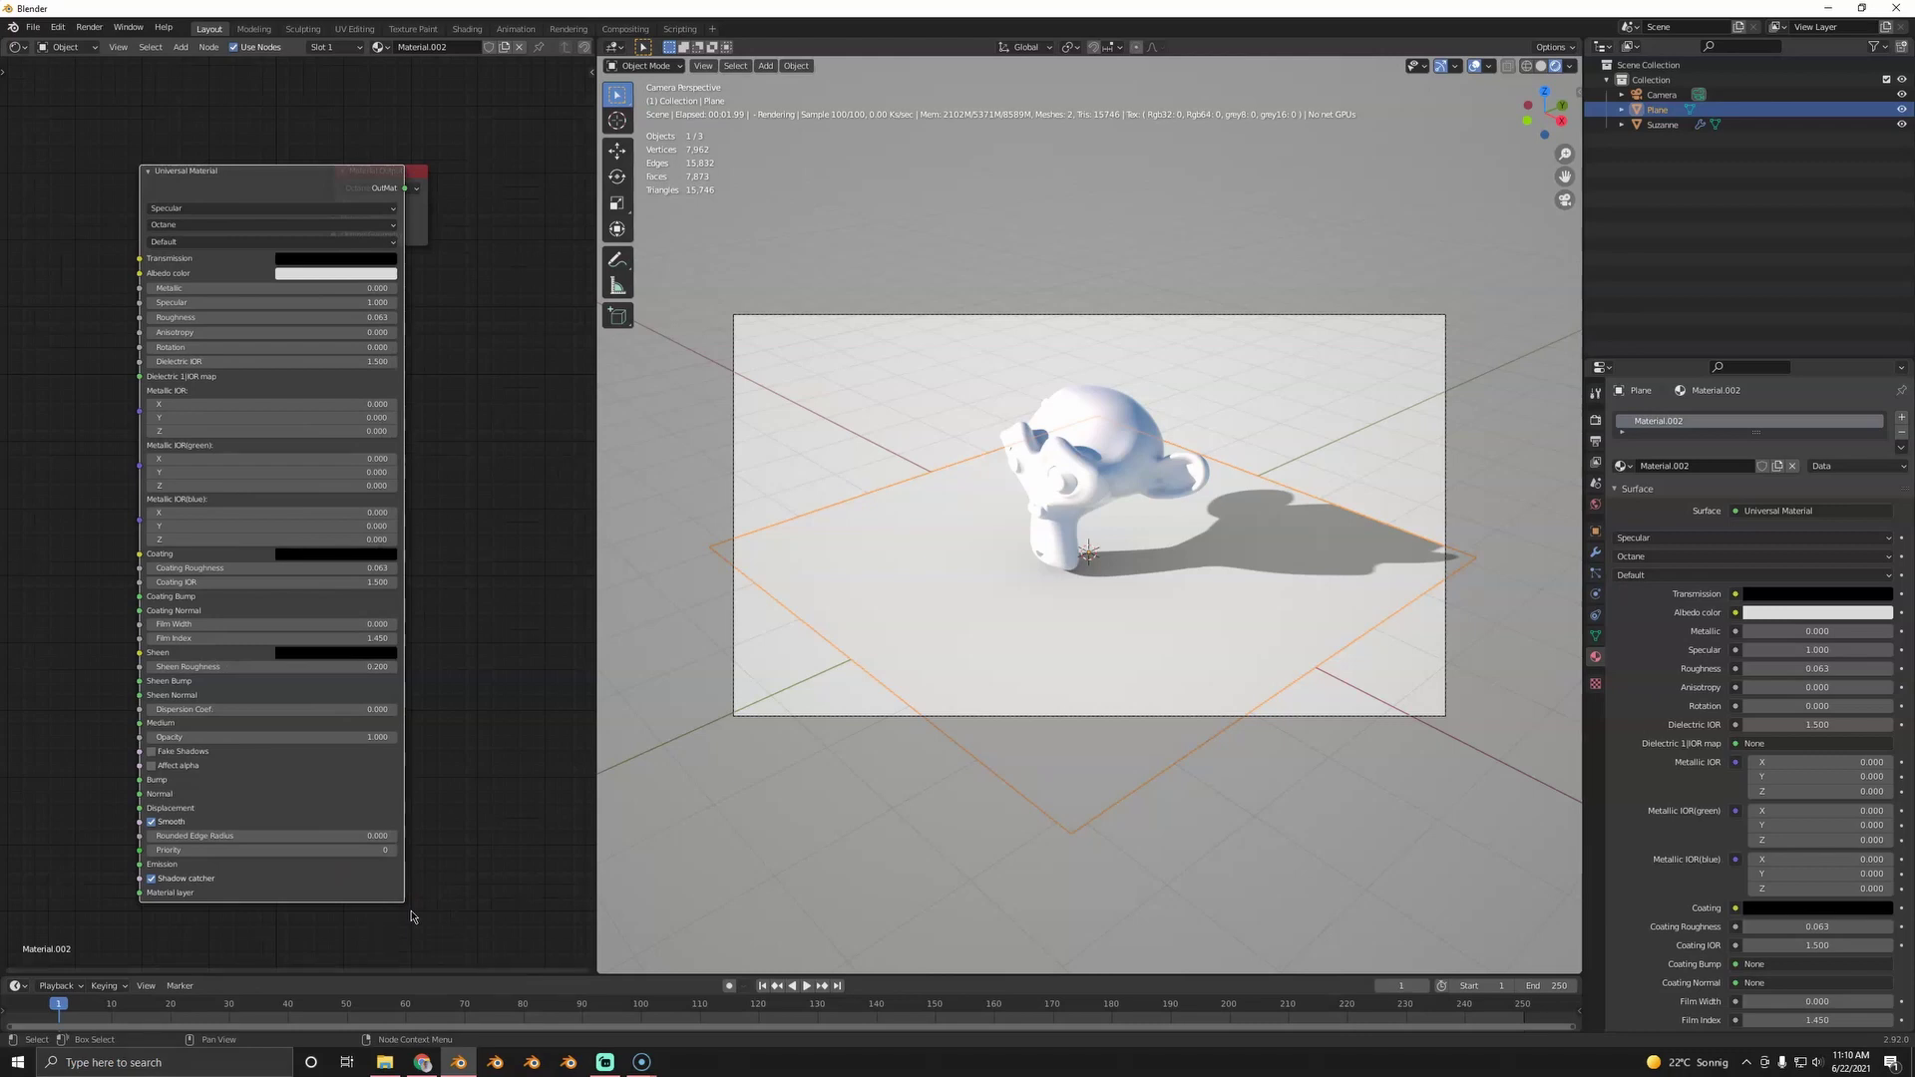
{"action": "left_click", "coordinate": [429, 926]}
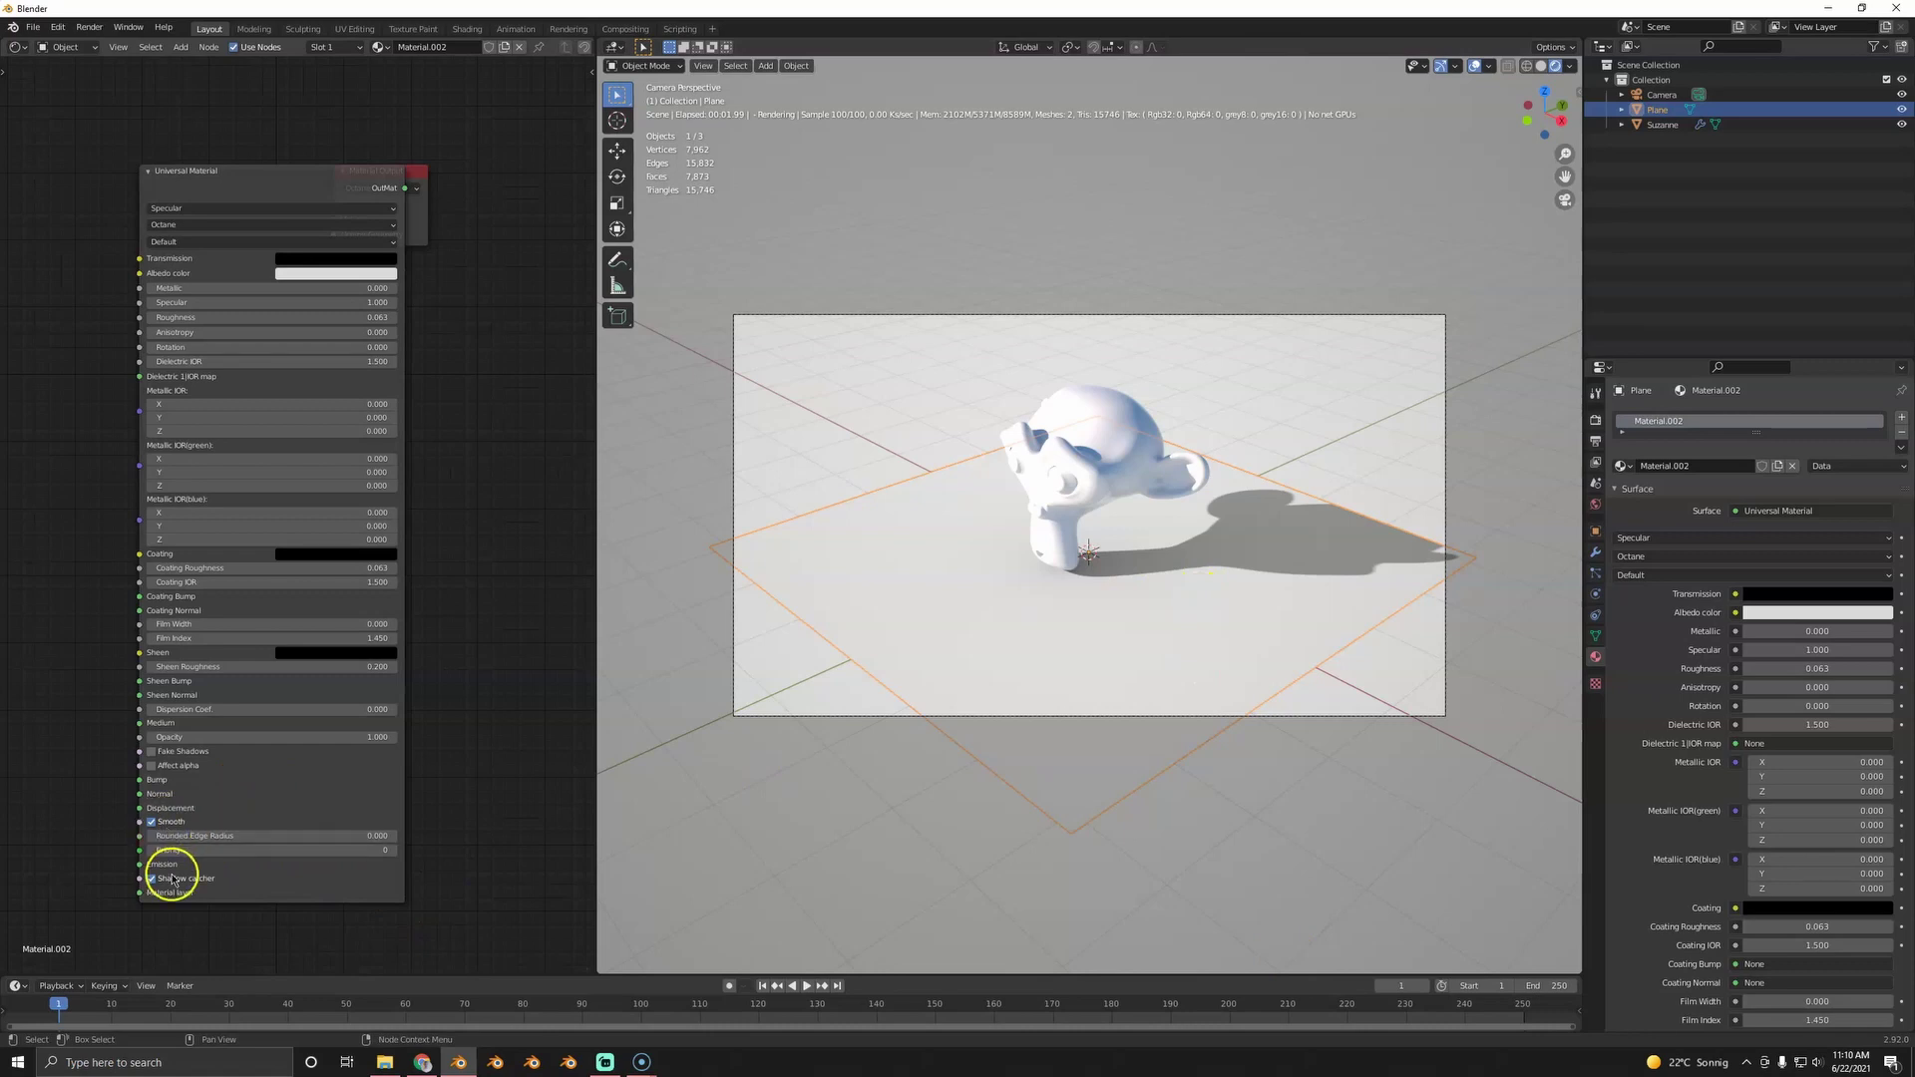
- Select the monkey head and set Specular to 1 in its Universal Material node
{"action": "left_click", "coordinate": [1133, 486]}
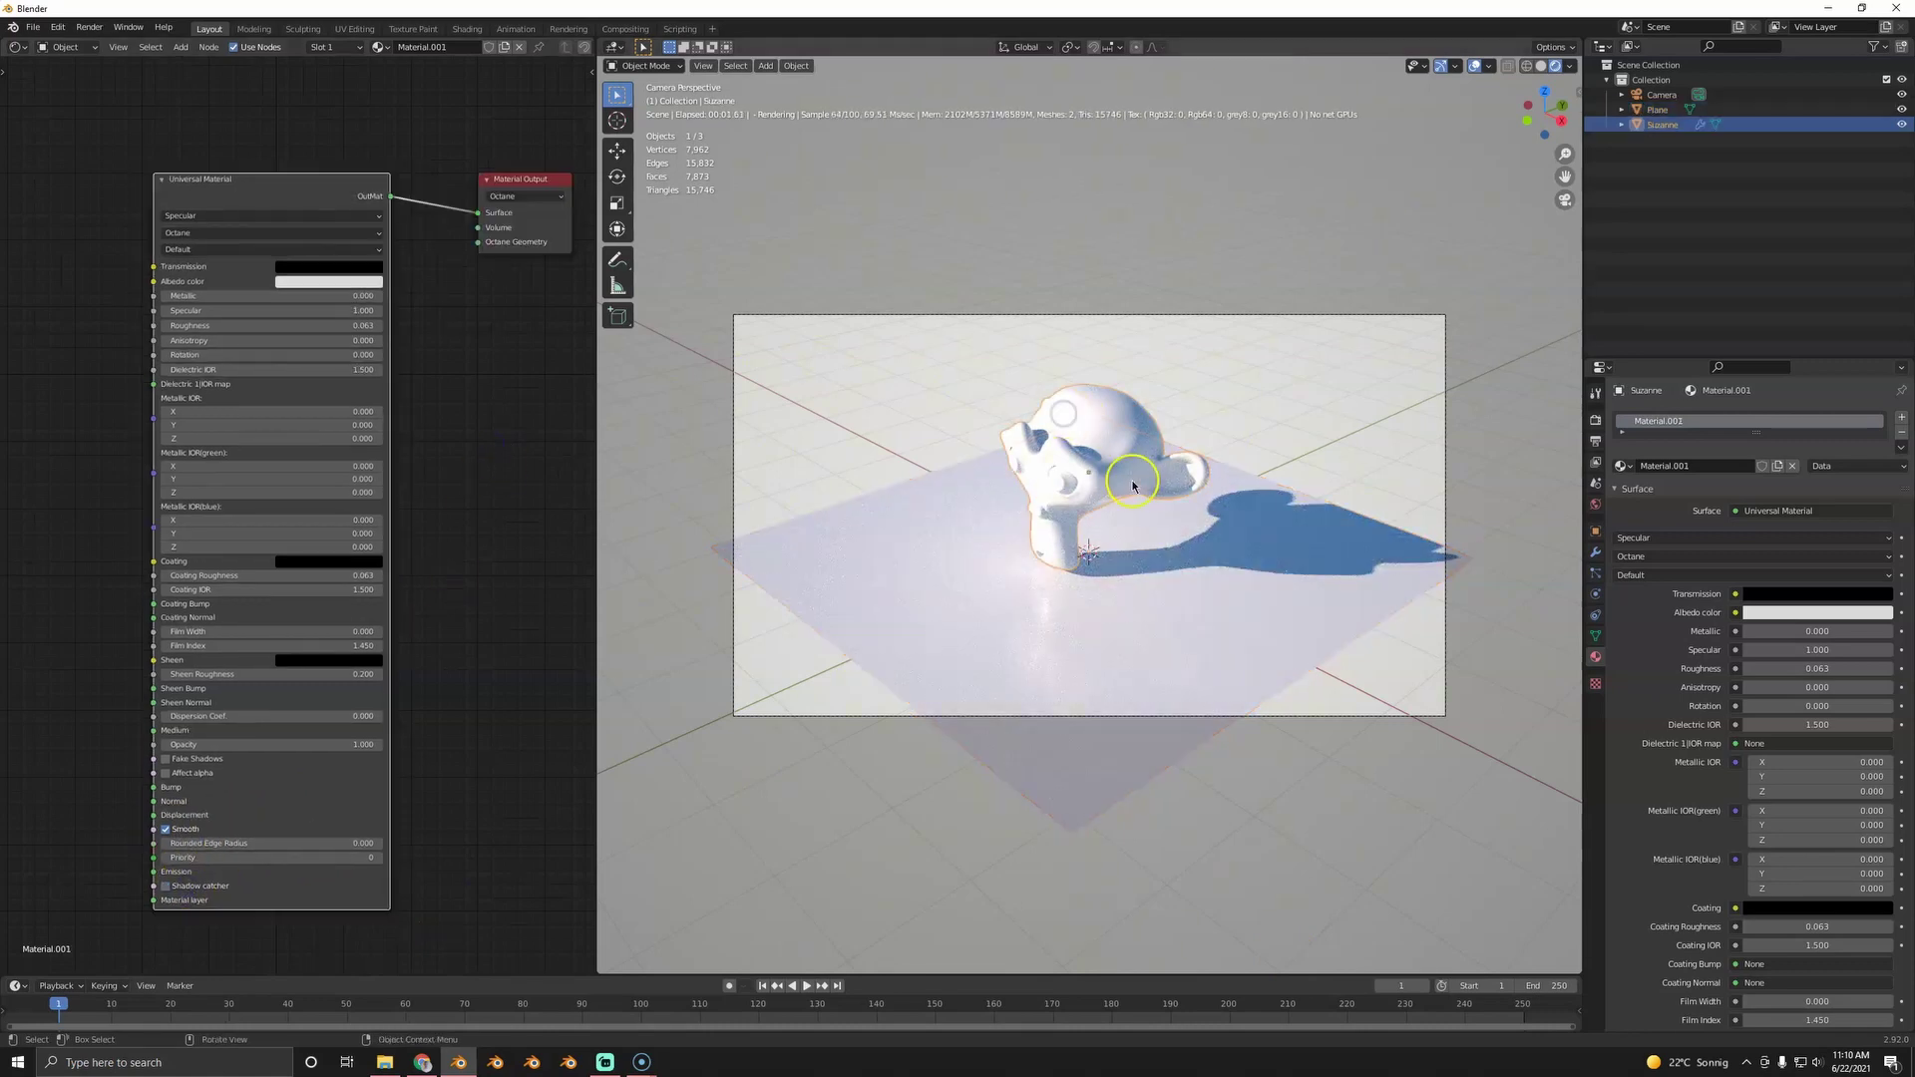
{"action": "scroll", "coordinate": [1147, 513], "scroll_direction": "up", "scroll_amount": 2}
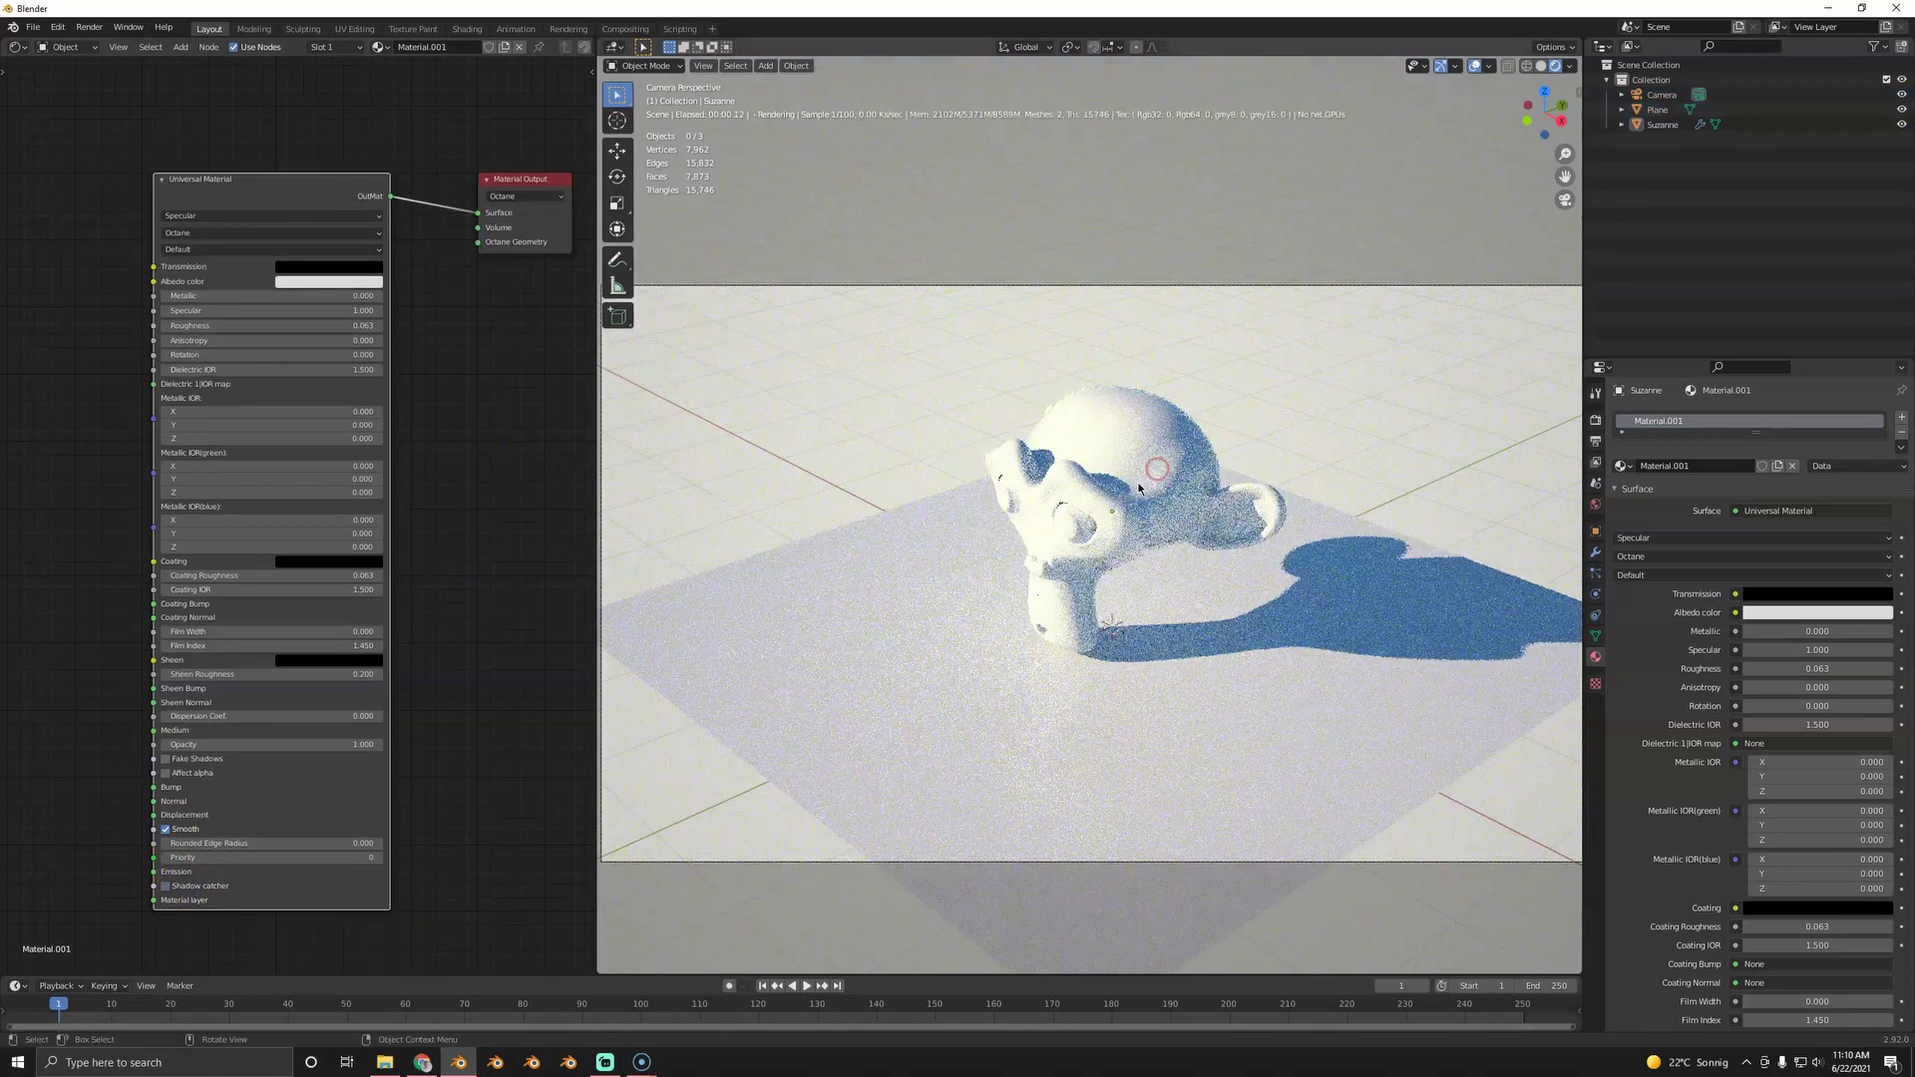
{"action": "left_click", "coordinate": [1148, 555]}
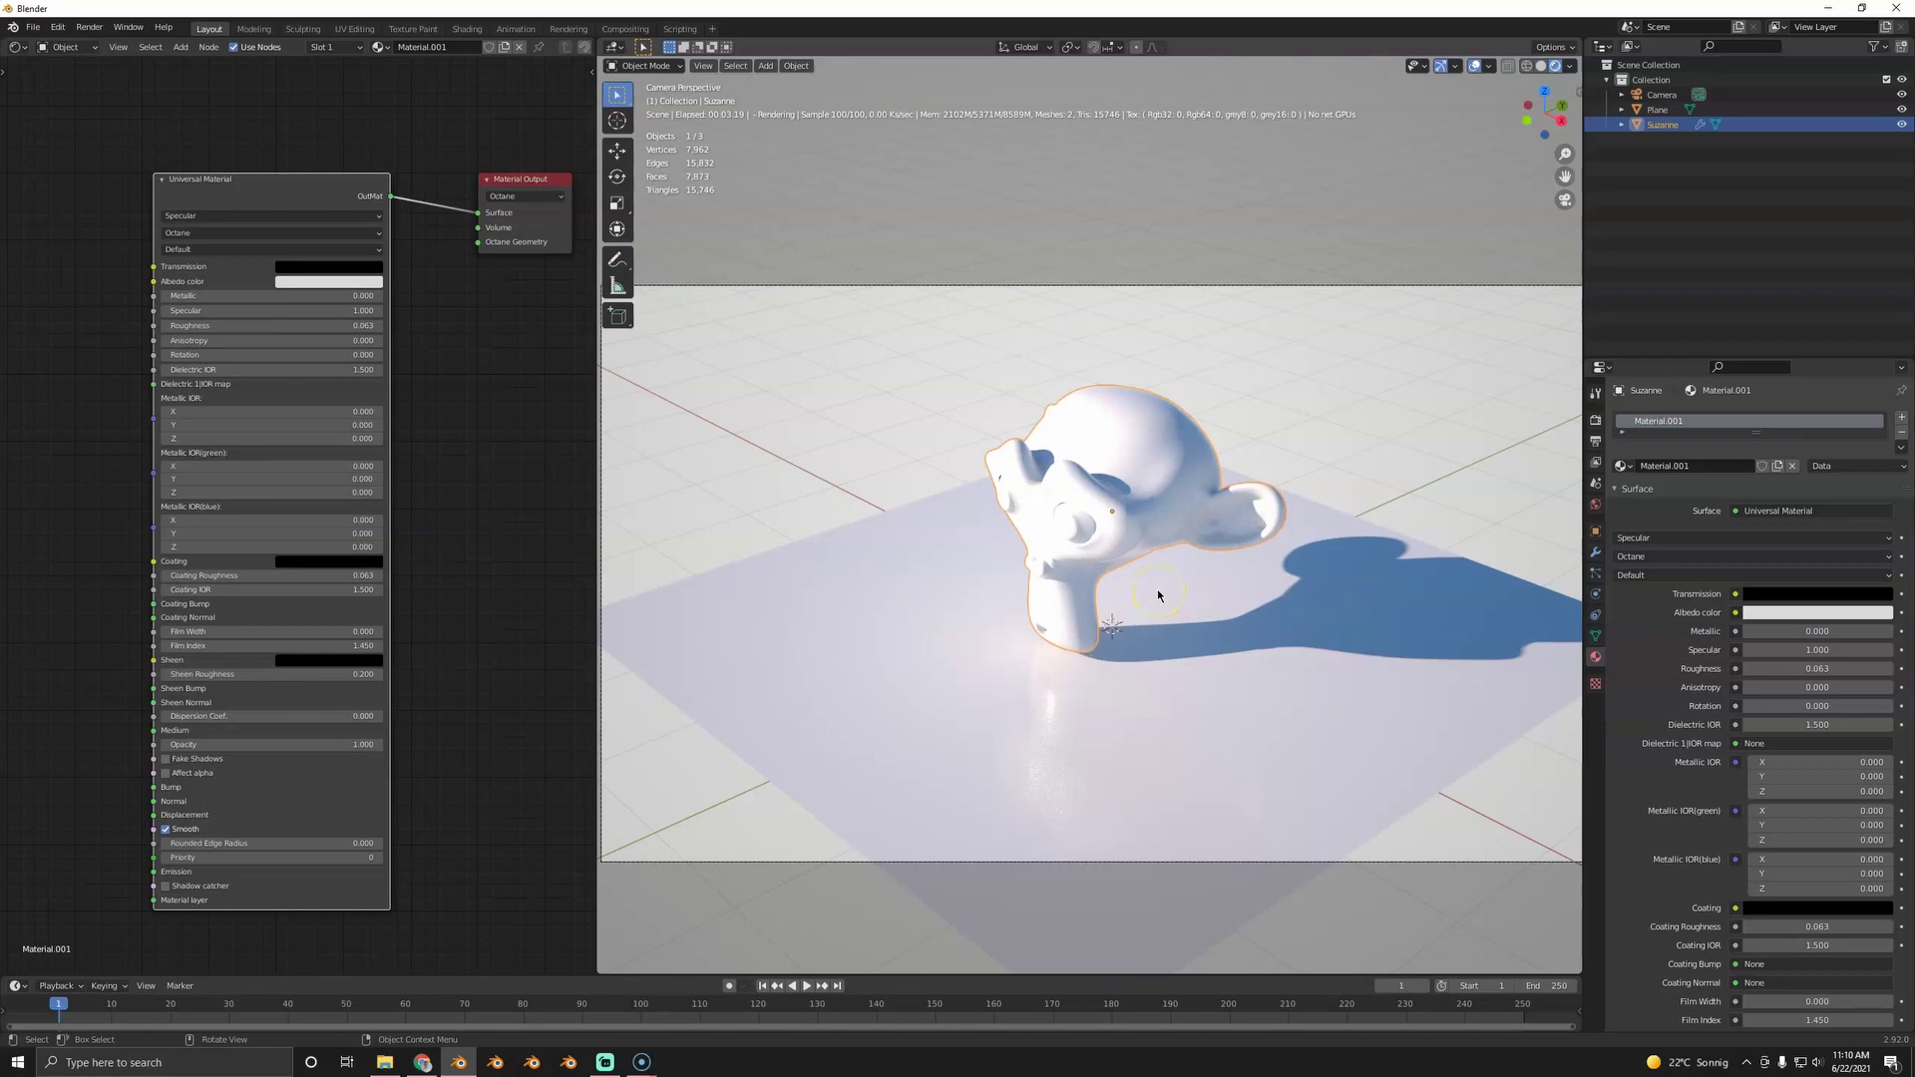
{"action": "middle_click_drag", "start_coordinate": [443, 412], "coordinate": [396, 362]}
{"action": "scroll", "coordinate": [461, 454], "scroll_direction": "up", "scroll_amount": 1}
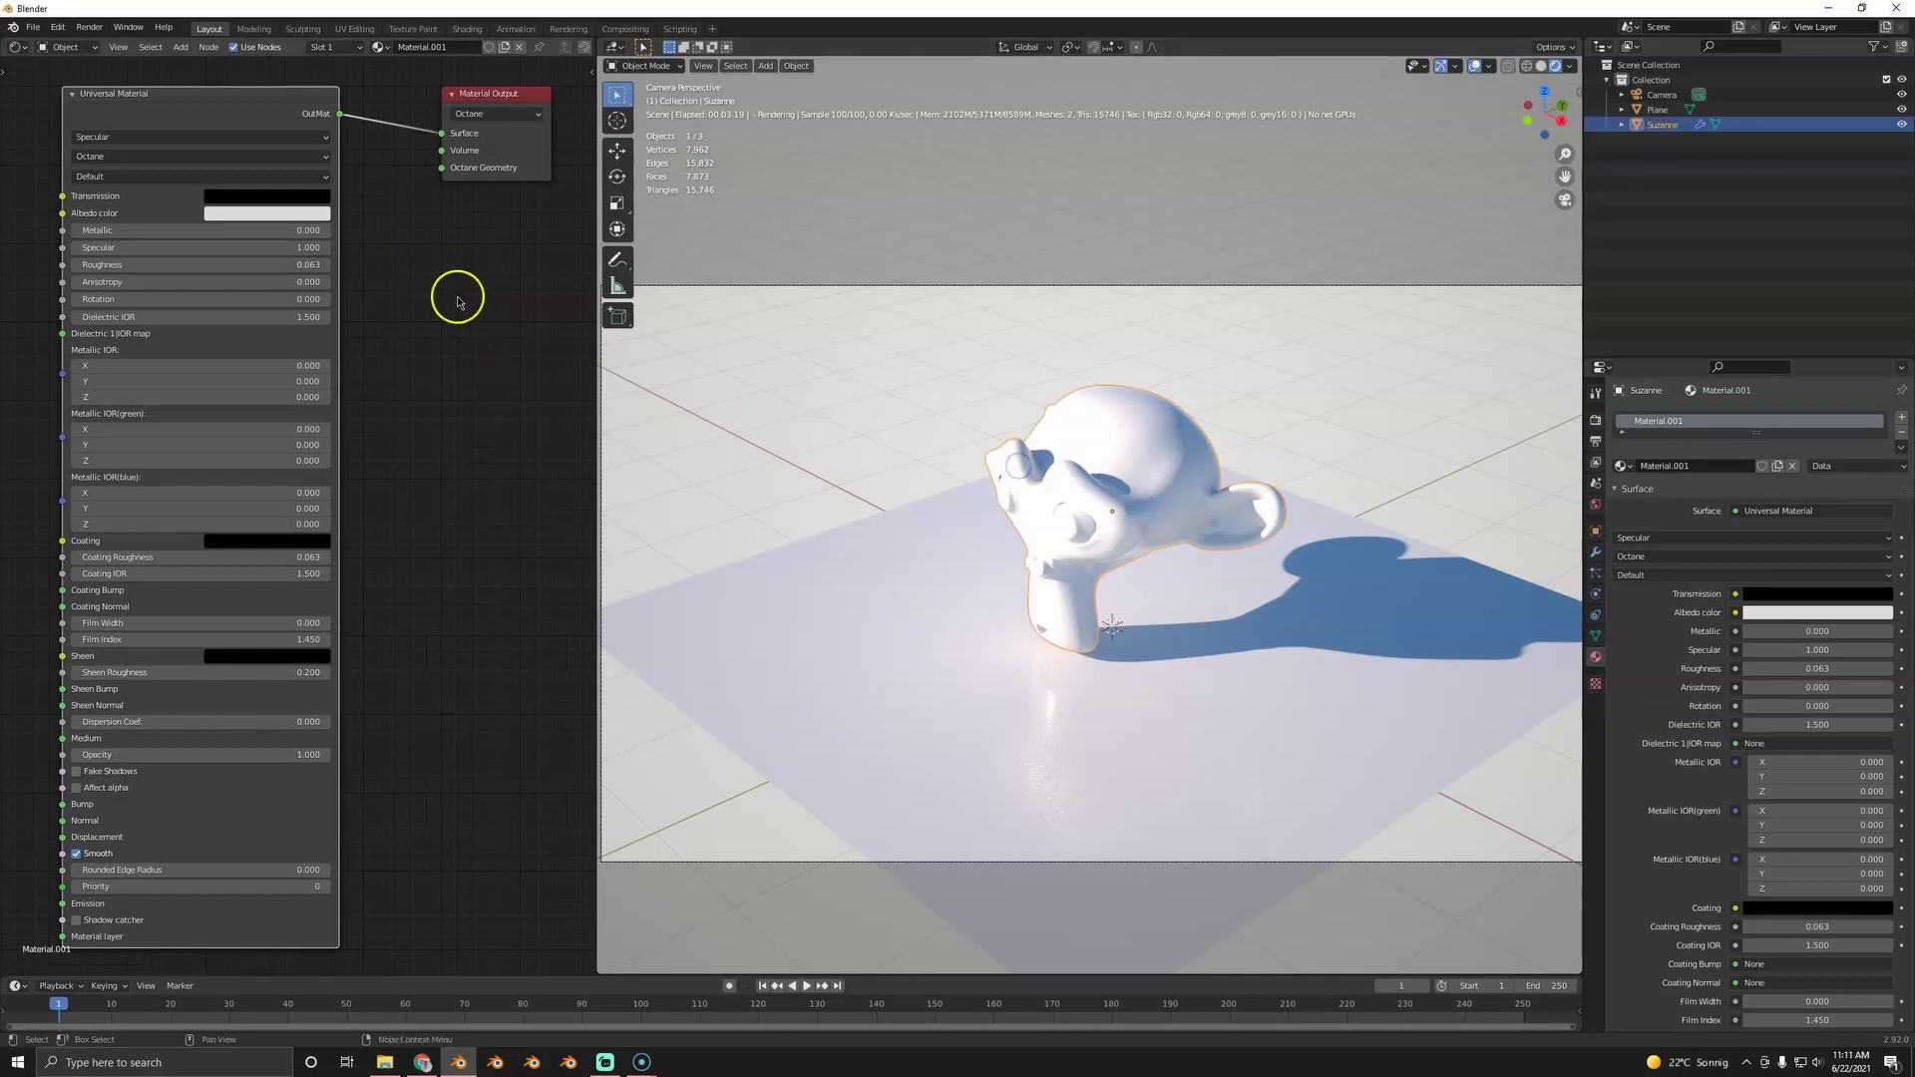
{"action": "middle_click_drag", "start_coordinate": [458, 295], "coordinate": [462, 478]}
{"action": "scroll", "coordinate": [460, 476], "scroll_direction": "up", "scroll_amount": 4}
{"action": "middle_click_drag", "start_coordinate": [419, 413], "coordinate": [503, 437]}
{"action": "left_click", "coordinate": [265, 427]}
{"action": "type", "text": "1"}
{"action": "key", "text": "Return"}
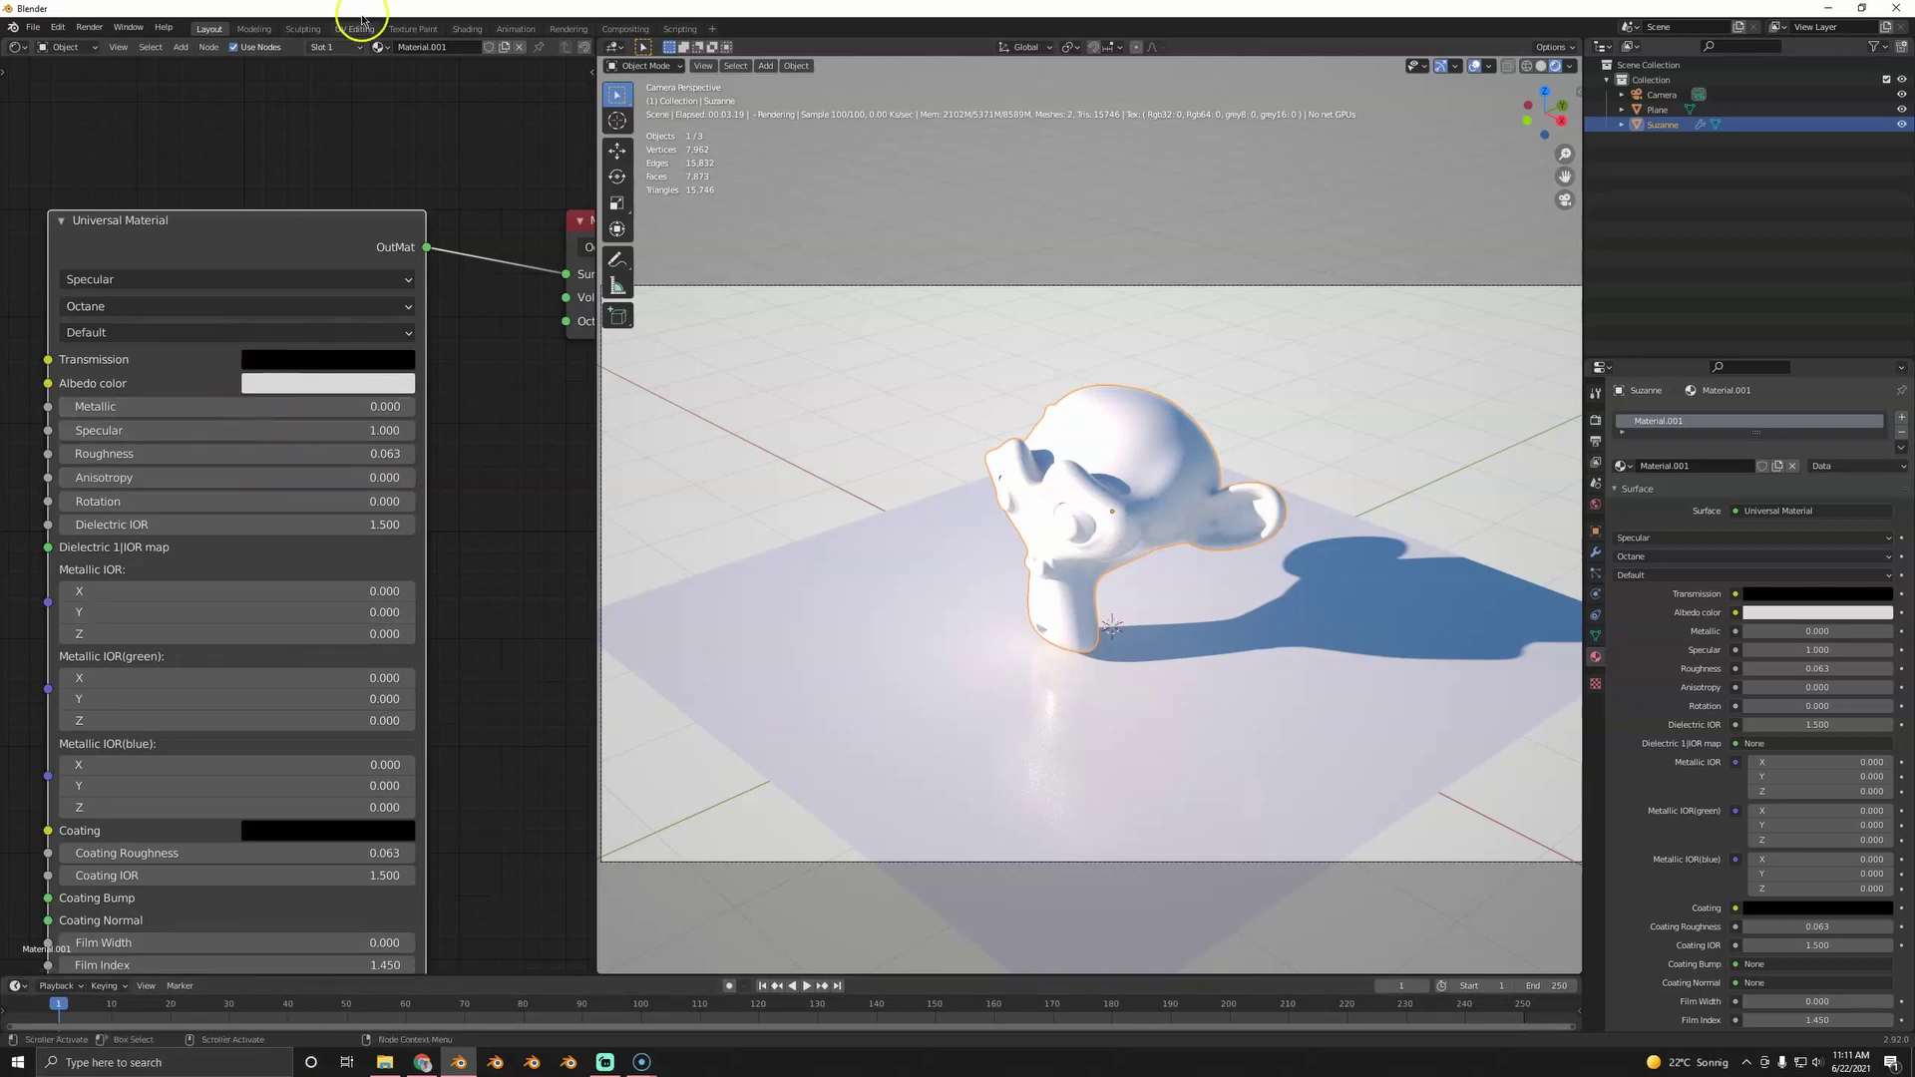
- Set the monkey material's Metallic to 1 and its Roughness to about 0.99
{"action": "left_click", "coordinate": [287, 403]}
{"action": "type", "text": "1"}
{"action": "left_click", "coordinate": [536, 361]}
{"action": "left_click_drag", "start_coordinate": [206, 451], "coordinate": [372, 453]}
- Give the monkey material a fully saturated red albedo with value 0.7 and a white coating color
{"action": "left_click", "coordinate": [293, 382]}
{"action": "left_click_drag", "start_coordinate": [317, 228], "coordinate": [330, 258]}
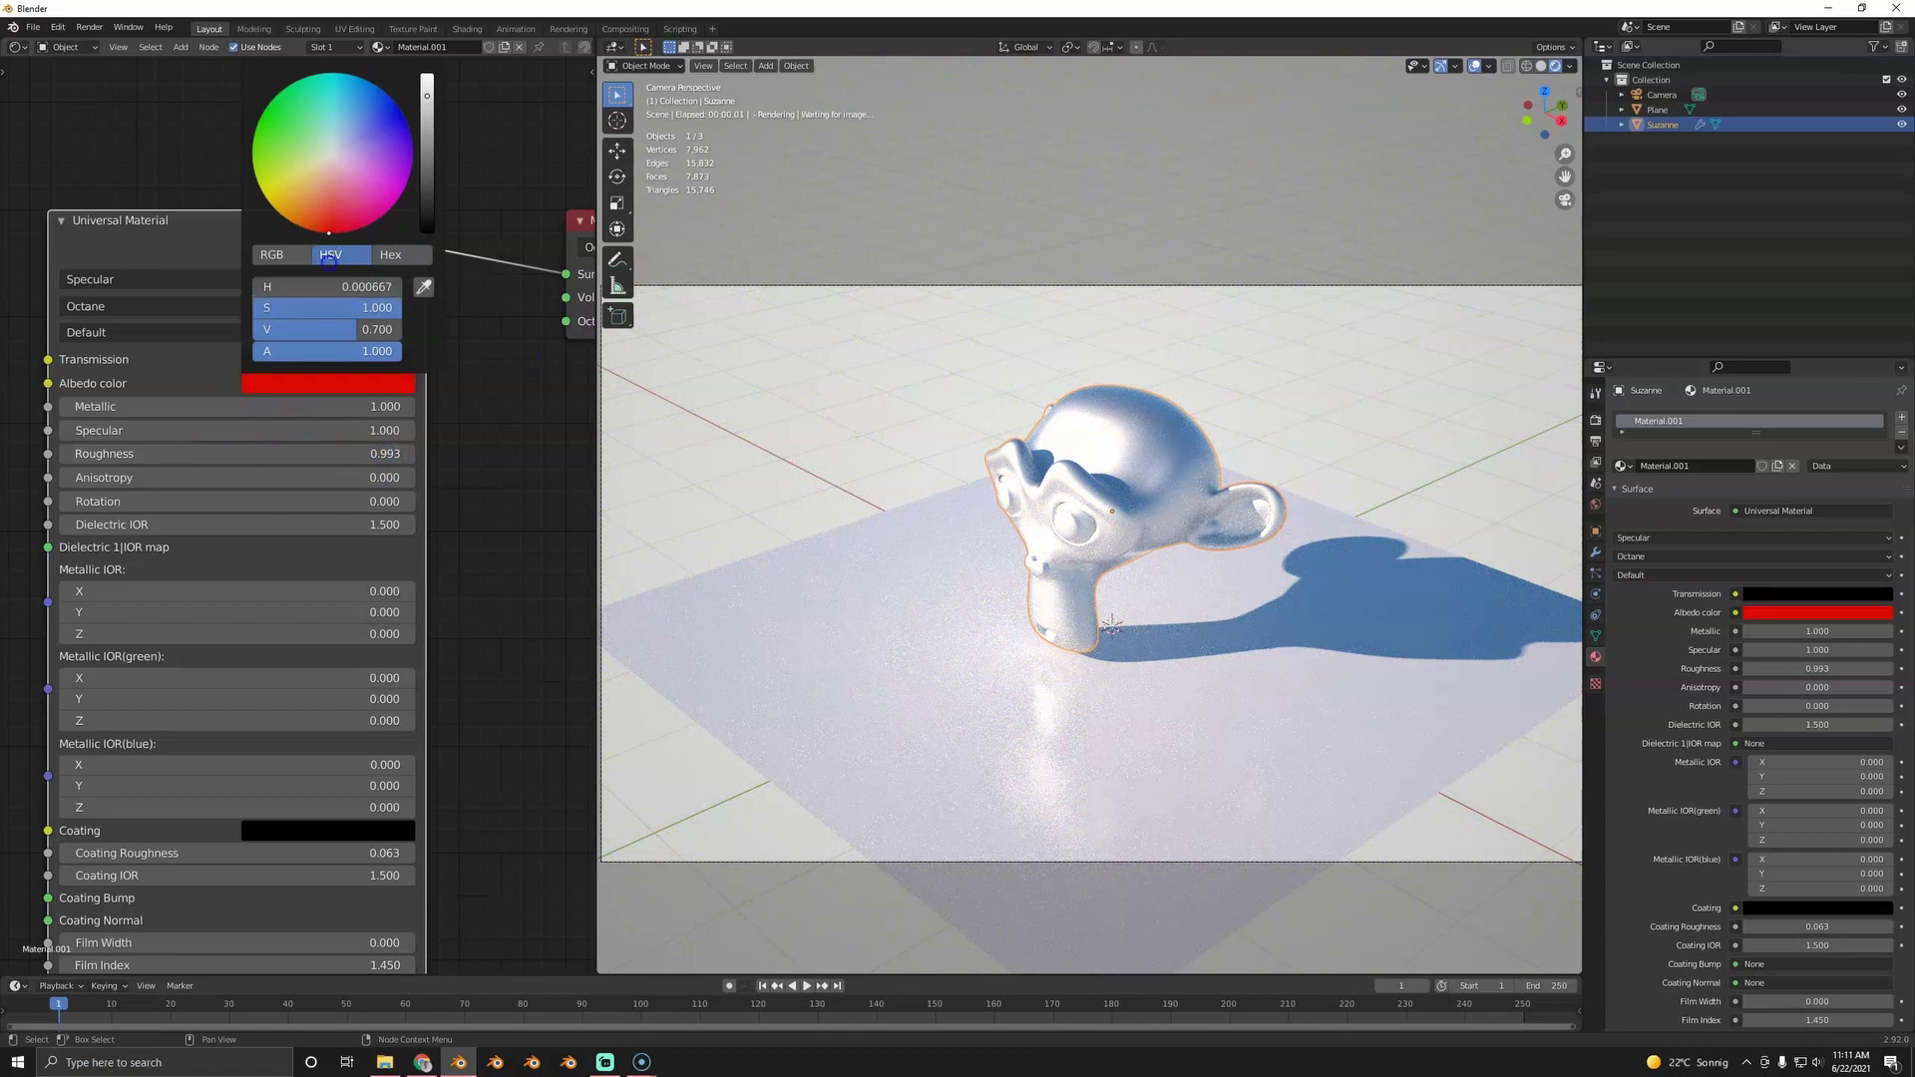
{"action": "scroll", "coordinate": [406, 602], "scroll_direction": "down", "scroll_amount": 3}
{"action": "middle_click_drag", "start_coordinate": [411, 602], "coordinate": [397, 459]}
{"action": "scroll", "coordinate": [397, 461], "scroll_direction": "up", "scroll_amount": 5}
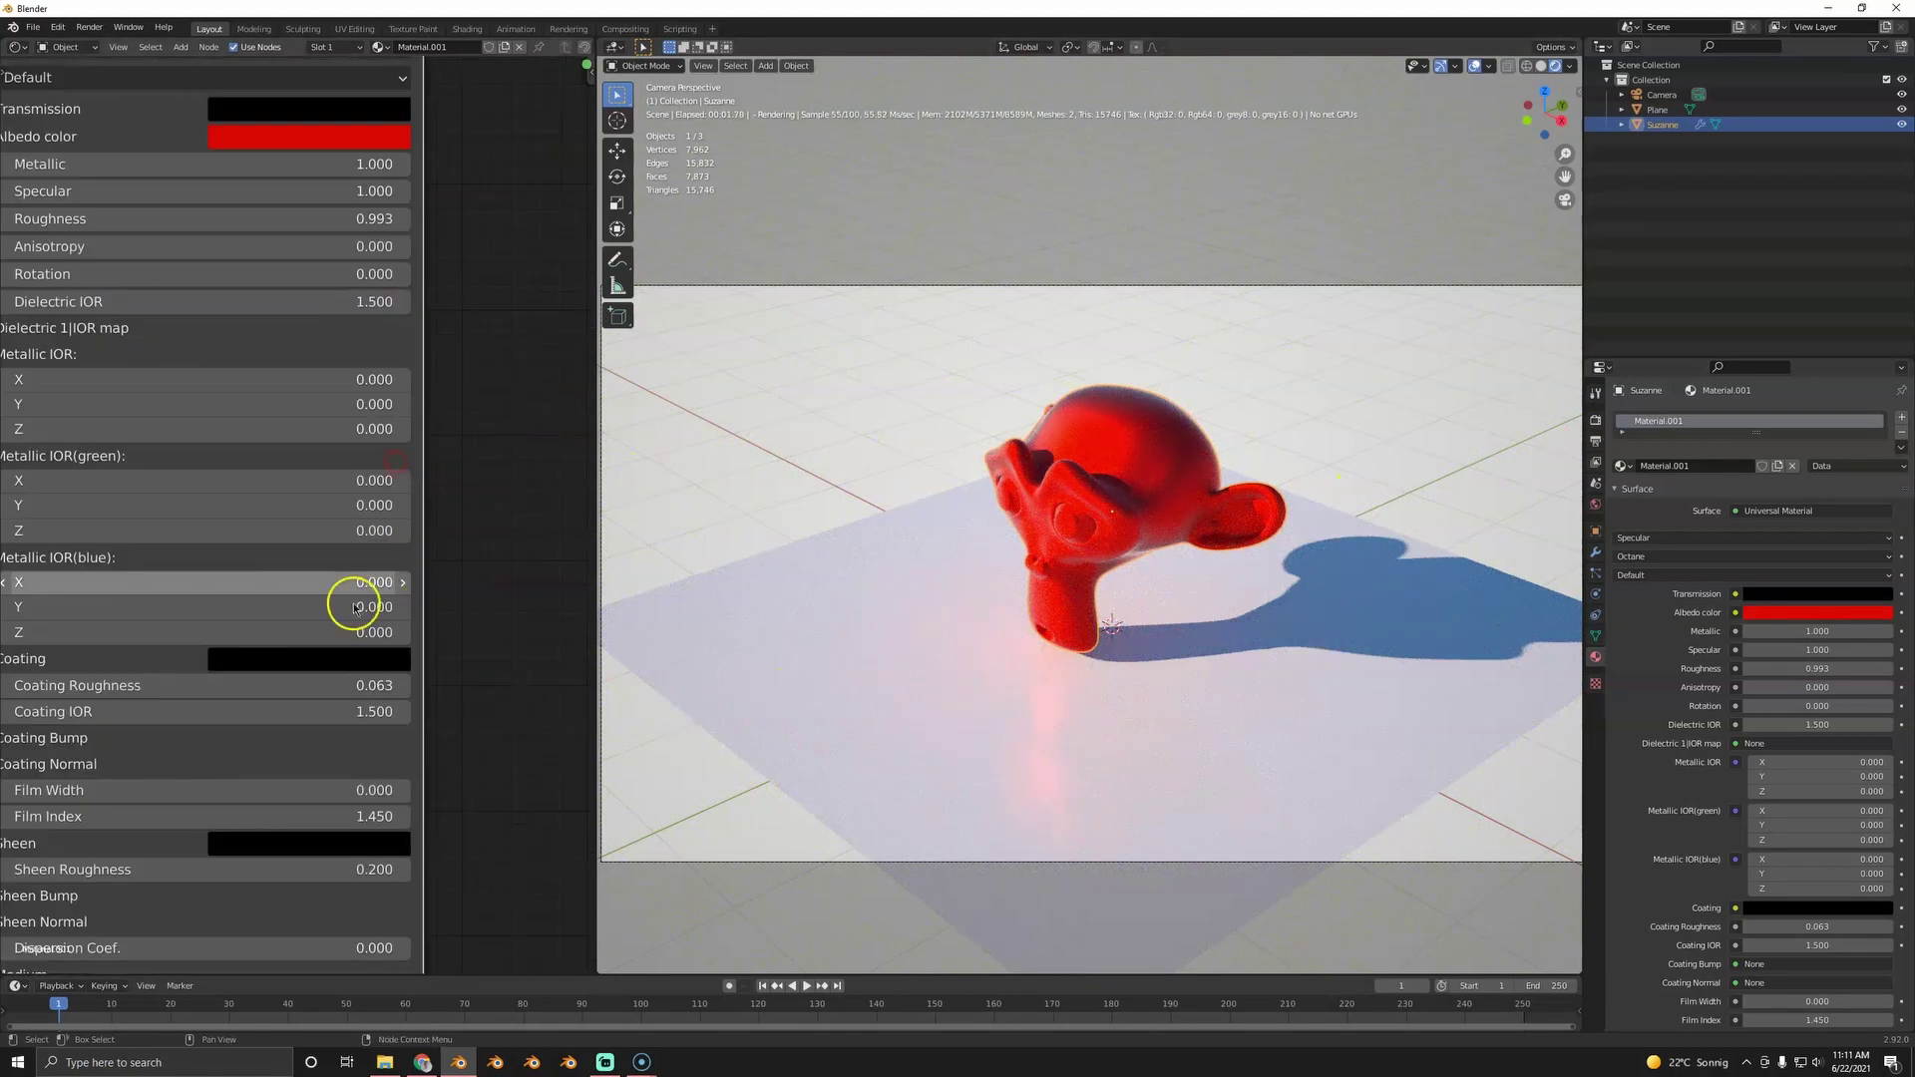
{"action": "left_click", "coordinate": [337, 664]}
{"action": "left_click_drag", "start_coordinate": [431, 436], "coordinate": [426, 324]}
- Try Specular at 0 on the monkey's material, returning it to 1
{"action": "middle_click_drag", "start_coordinate": [284, 362], "coordinate": [392, 722]}
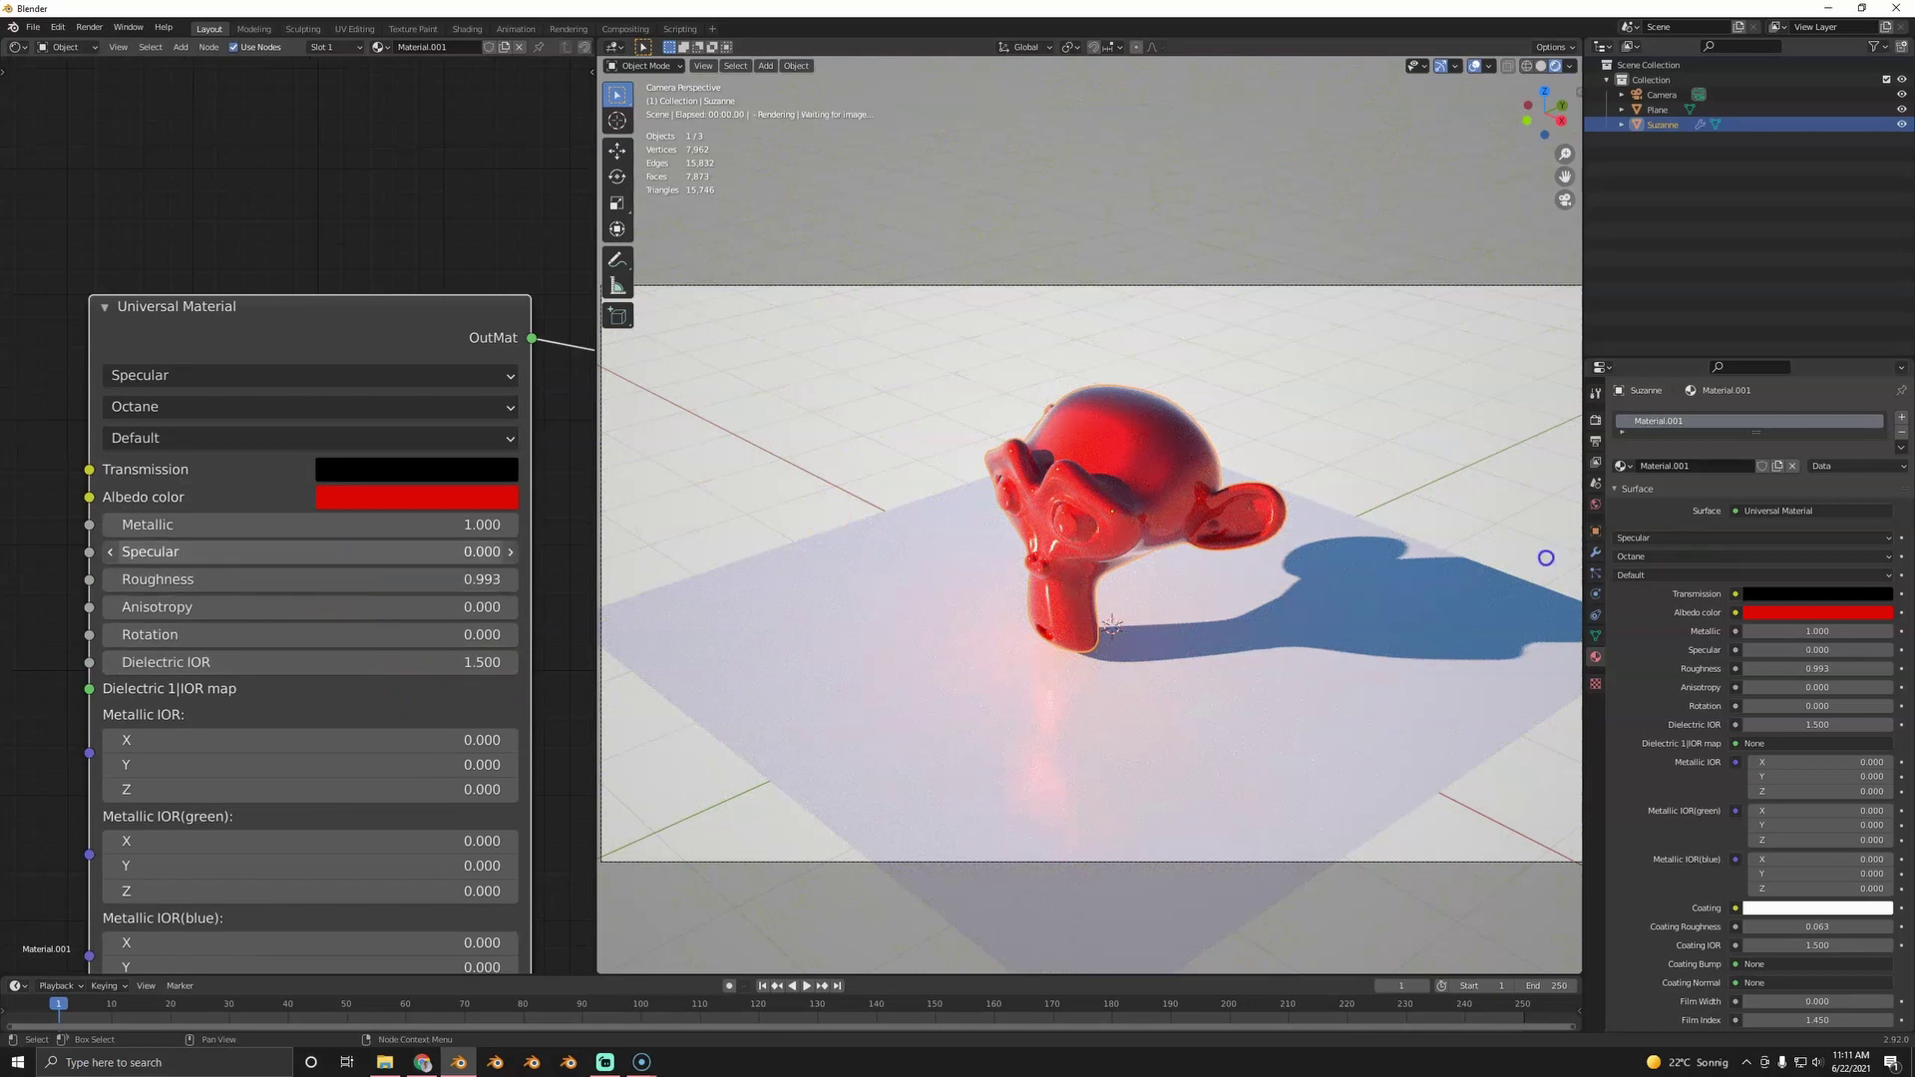
{"action": "left_click", "coordinate": [355, 555]}
{"action": "type", "text": "1"}
{"action": "key", "text": "Return"}
- Set the monkey material's Metallic to 0 and compare Specular at 0 and at 1, leaving it at 1
{"action": "scroll", "coordinate": [560, 778], "scroll_direction": "down", "scroll_amount": 4}
{"action": "middle_click_drag", "start_coordinate": [531, 726], "coordinate": [517, 609]}
{"action": "left_click_drag", "start_coordinate": [311, 394], "coordinate": [1881, 410]}
{"action": "left_click", "coordinate": [396, 413]}
{"action": "key", "text": "Return"}
{"action": "left_click_drag", "start_coordinate": [372, 414], "coordinate": [130, 414]}
{"action": "left_click", "coordinate": [377, 413]}
{"action": "type", "text": "1"}
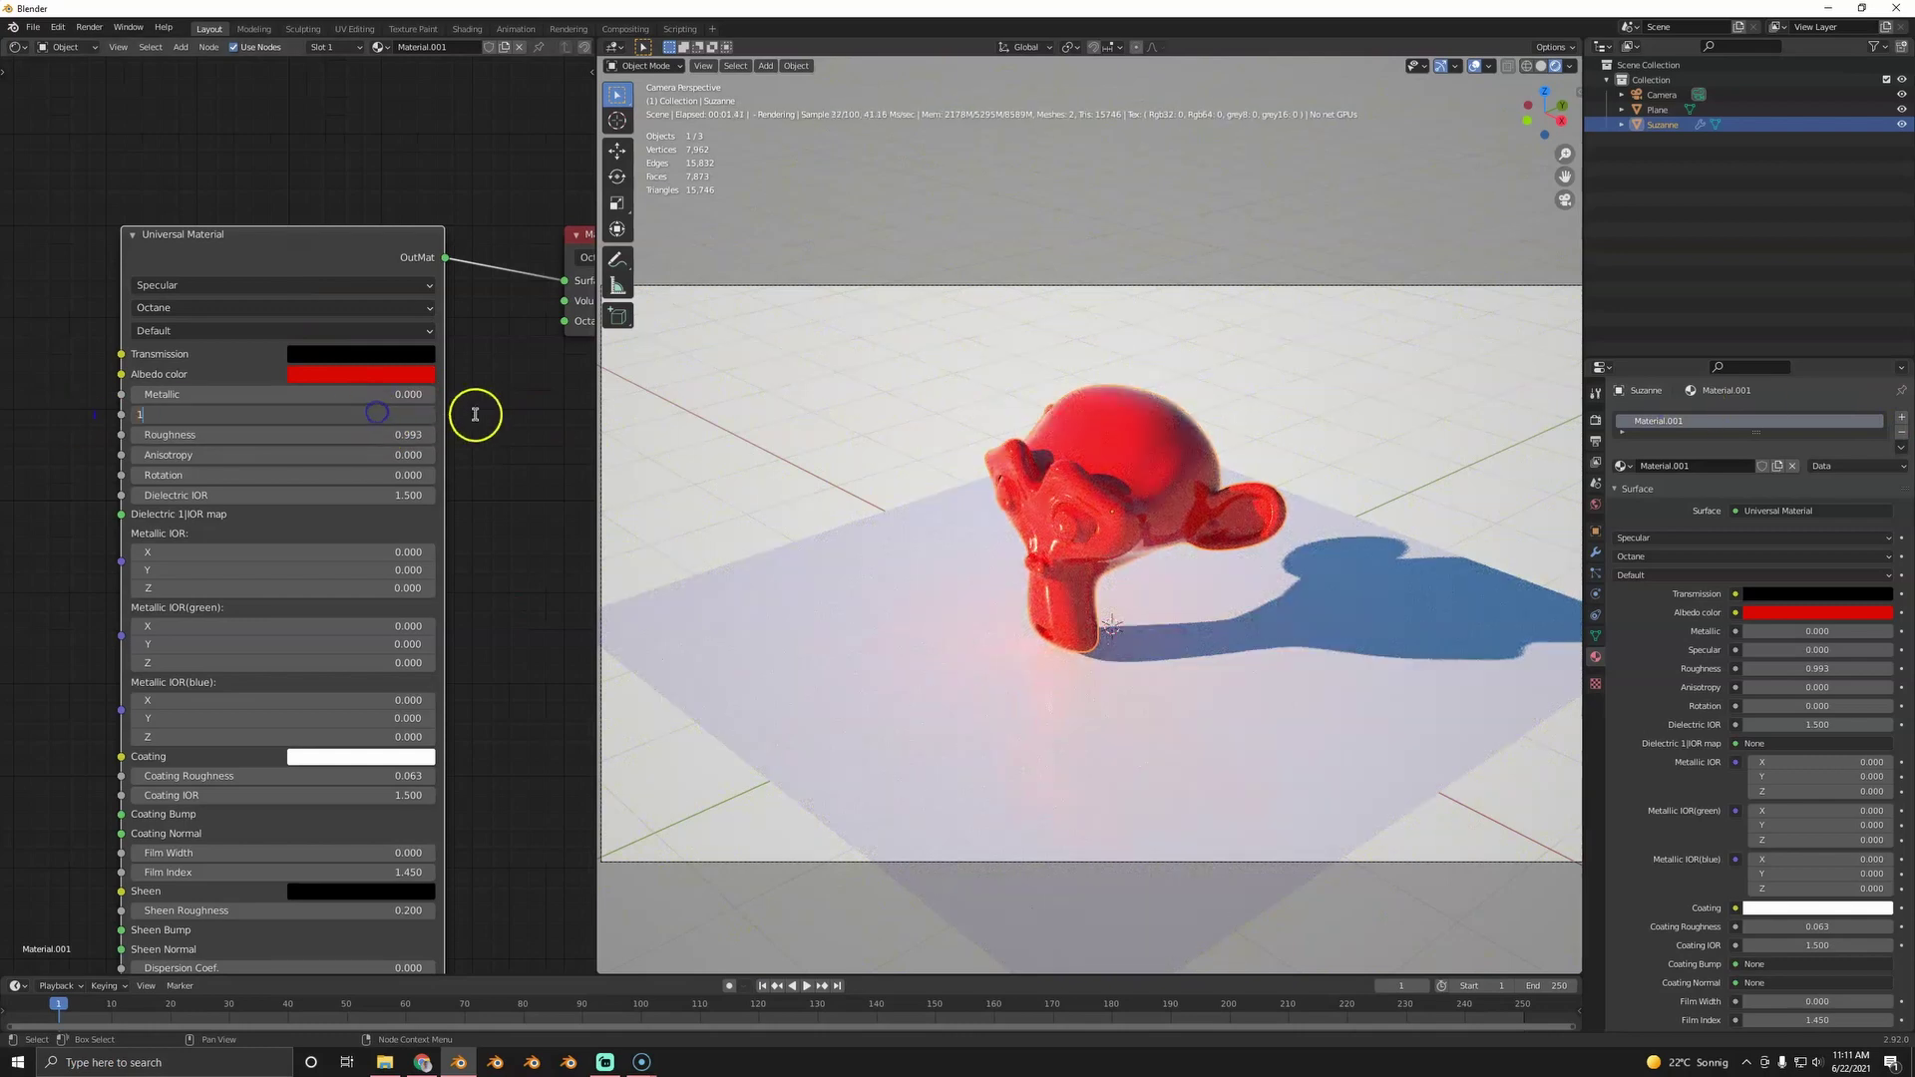
{"action": "key", "text": "Return"}
{"action": "scroll", "coordinate": [384, 808], "scroll_direction": "down", "scroll_amount": 2}
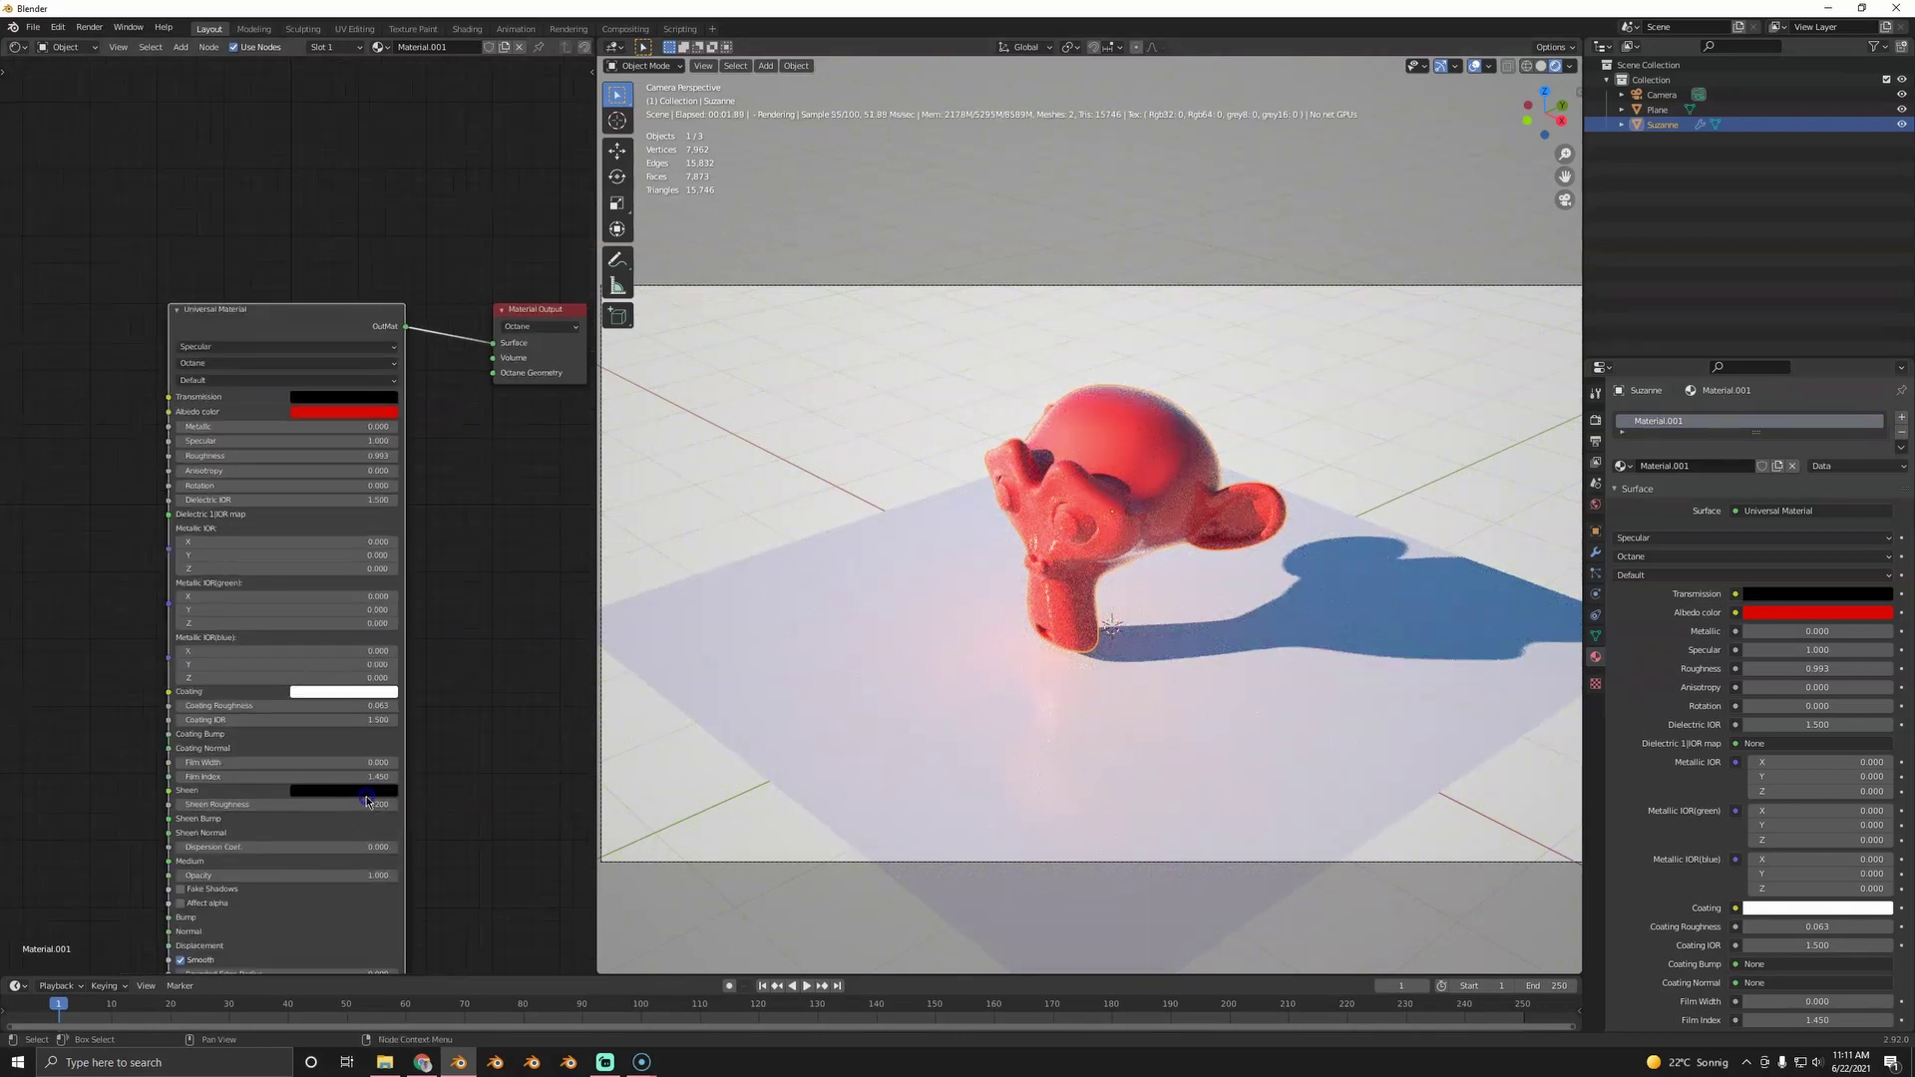
{"action": "left_click", "coordinate": [367, 796]}
{"action": "left_click_drag", "start_coordinate": [406, 693], "coordinate": [388, 748]}
{"action": "scroll", "coordinate": [406, 669], "scroll_direction": "up", "scroll_amount": 2}
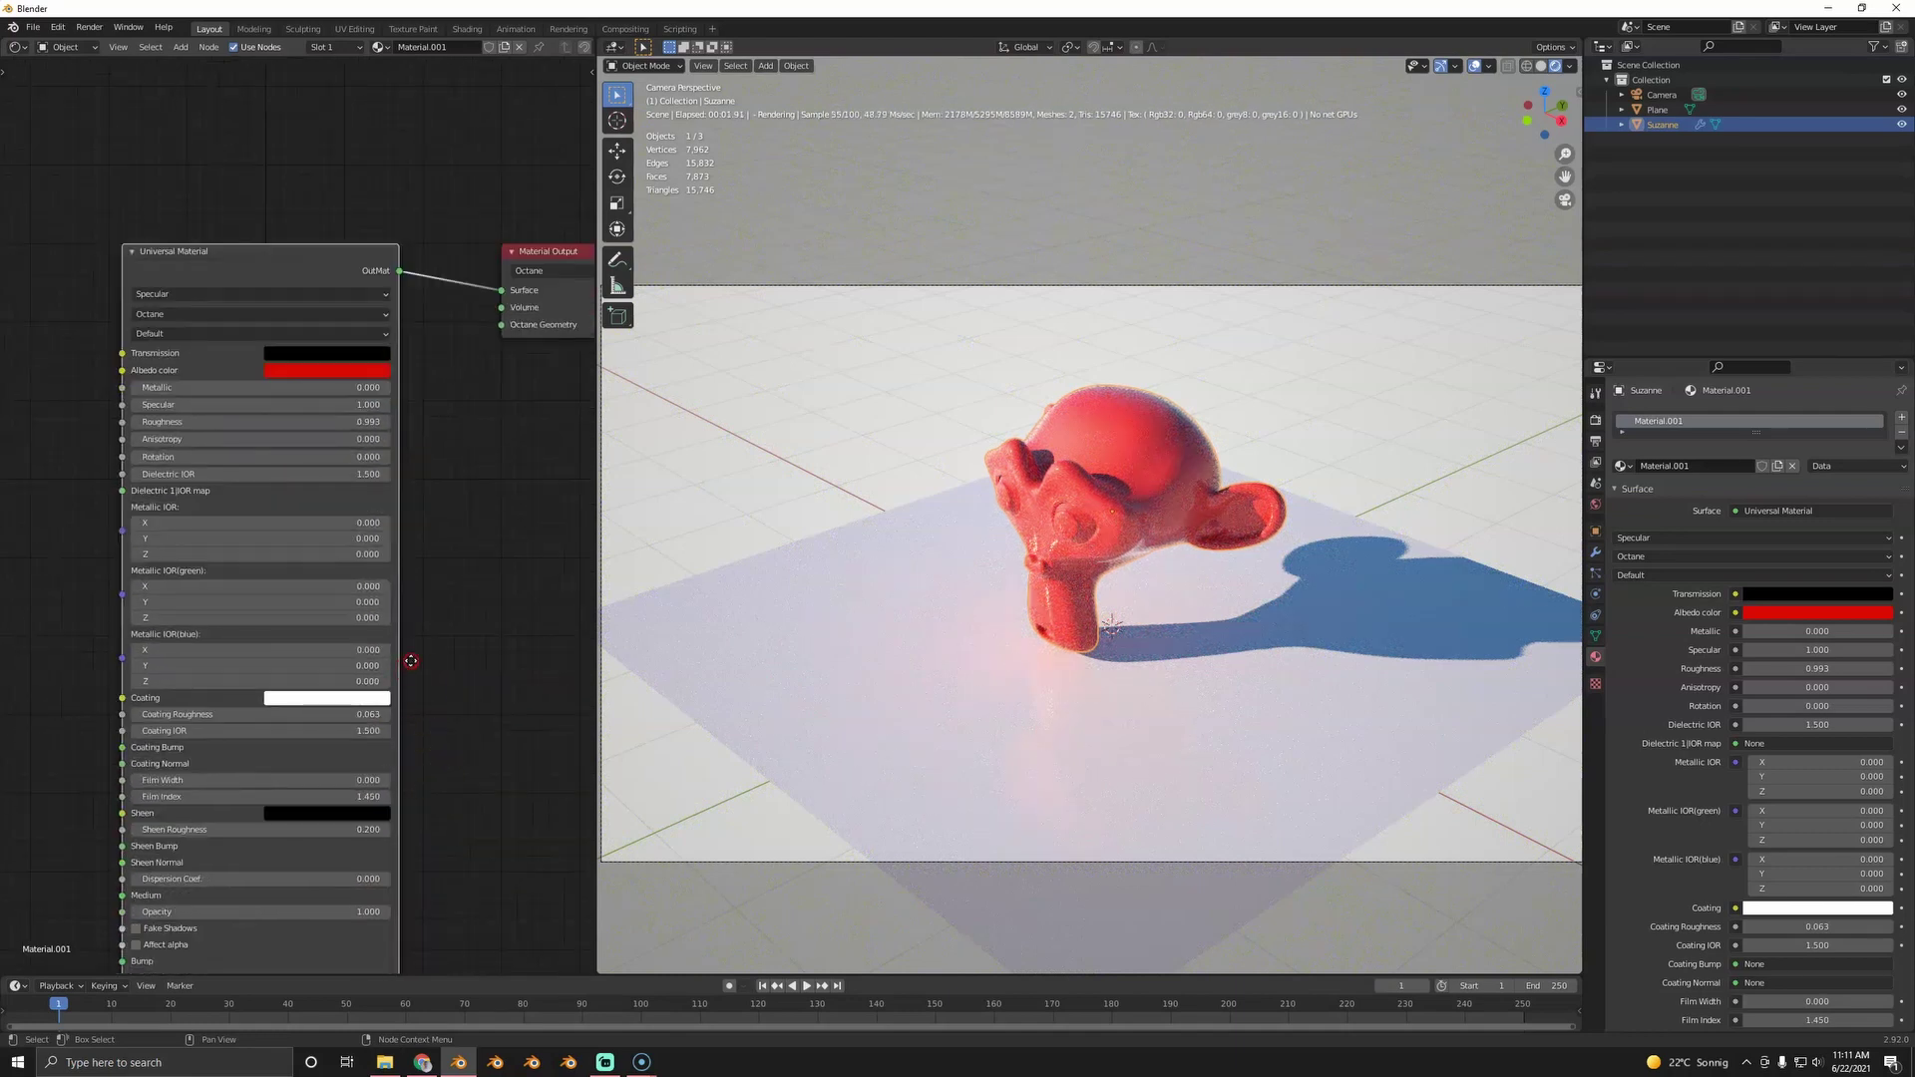
{"action": "scroll", "coordinate": [411, 661], "scroll_direction": "up", "scroll_amount": 1}
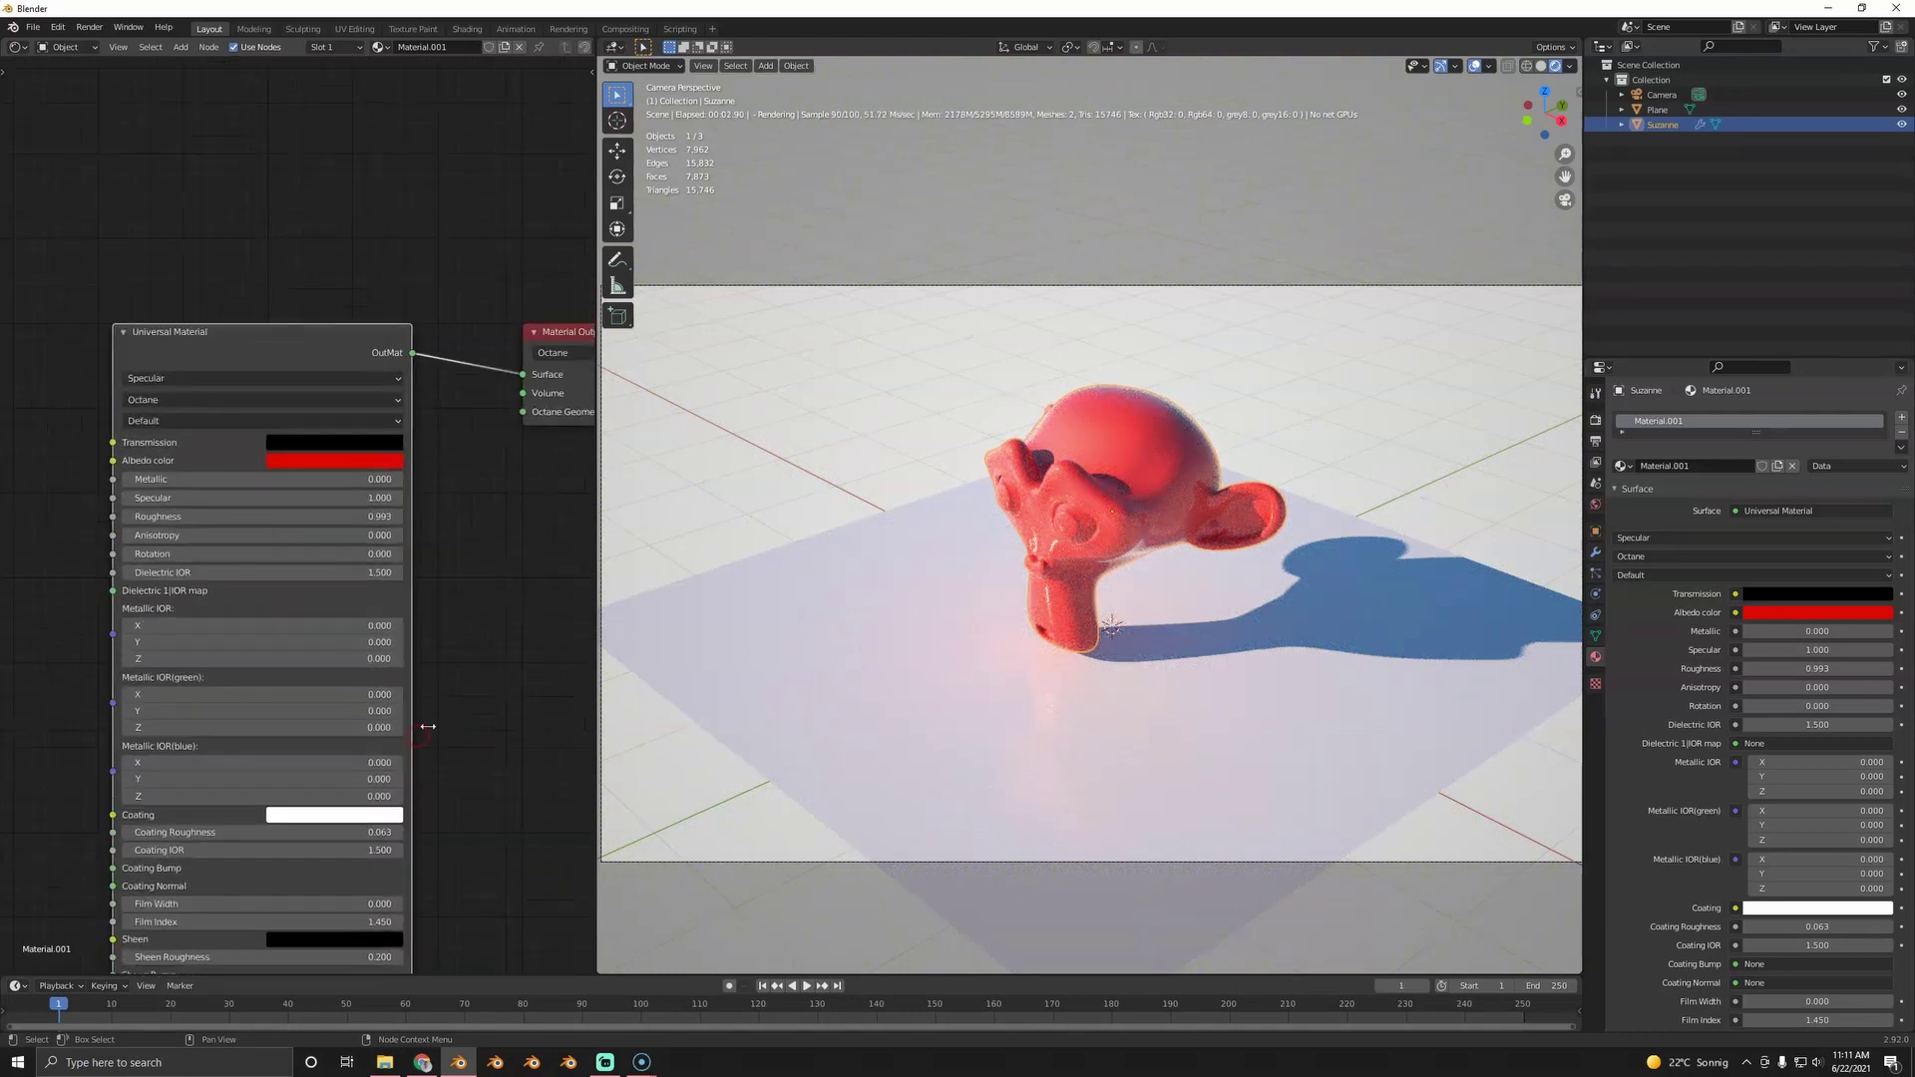
- Lower the monkey material's Roughness to 0 and darken its Coating color to black
{"action": "left_click", "coordinate": [333, 450]}
{"action": "left_click_drag", "start_coordinate": [256, 522], "coordinate": [20, 526]}
{"action": "left_click", "coordinate": [365, 867]}
{"action": "left_click", "coordinate": [430, 721]}
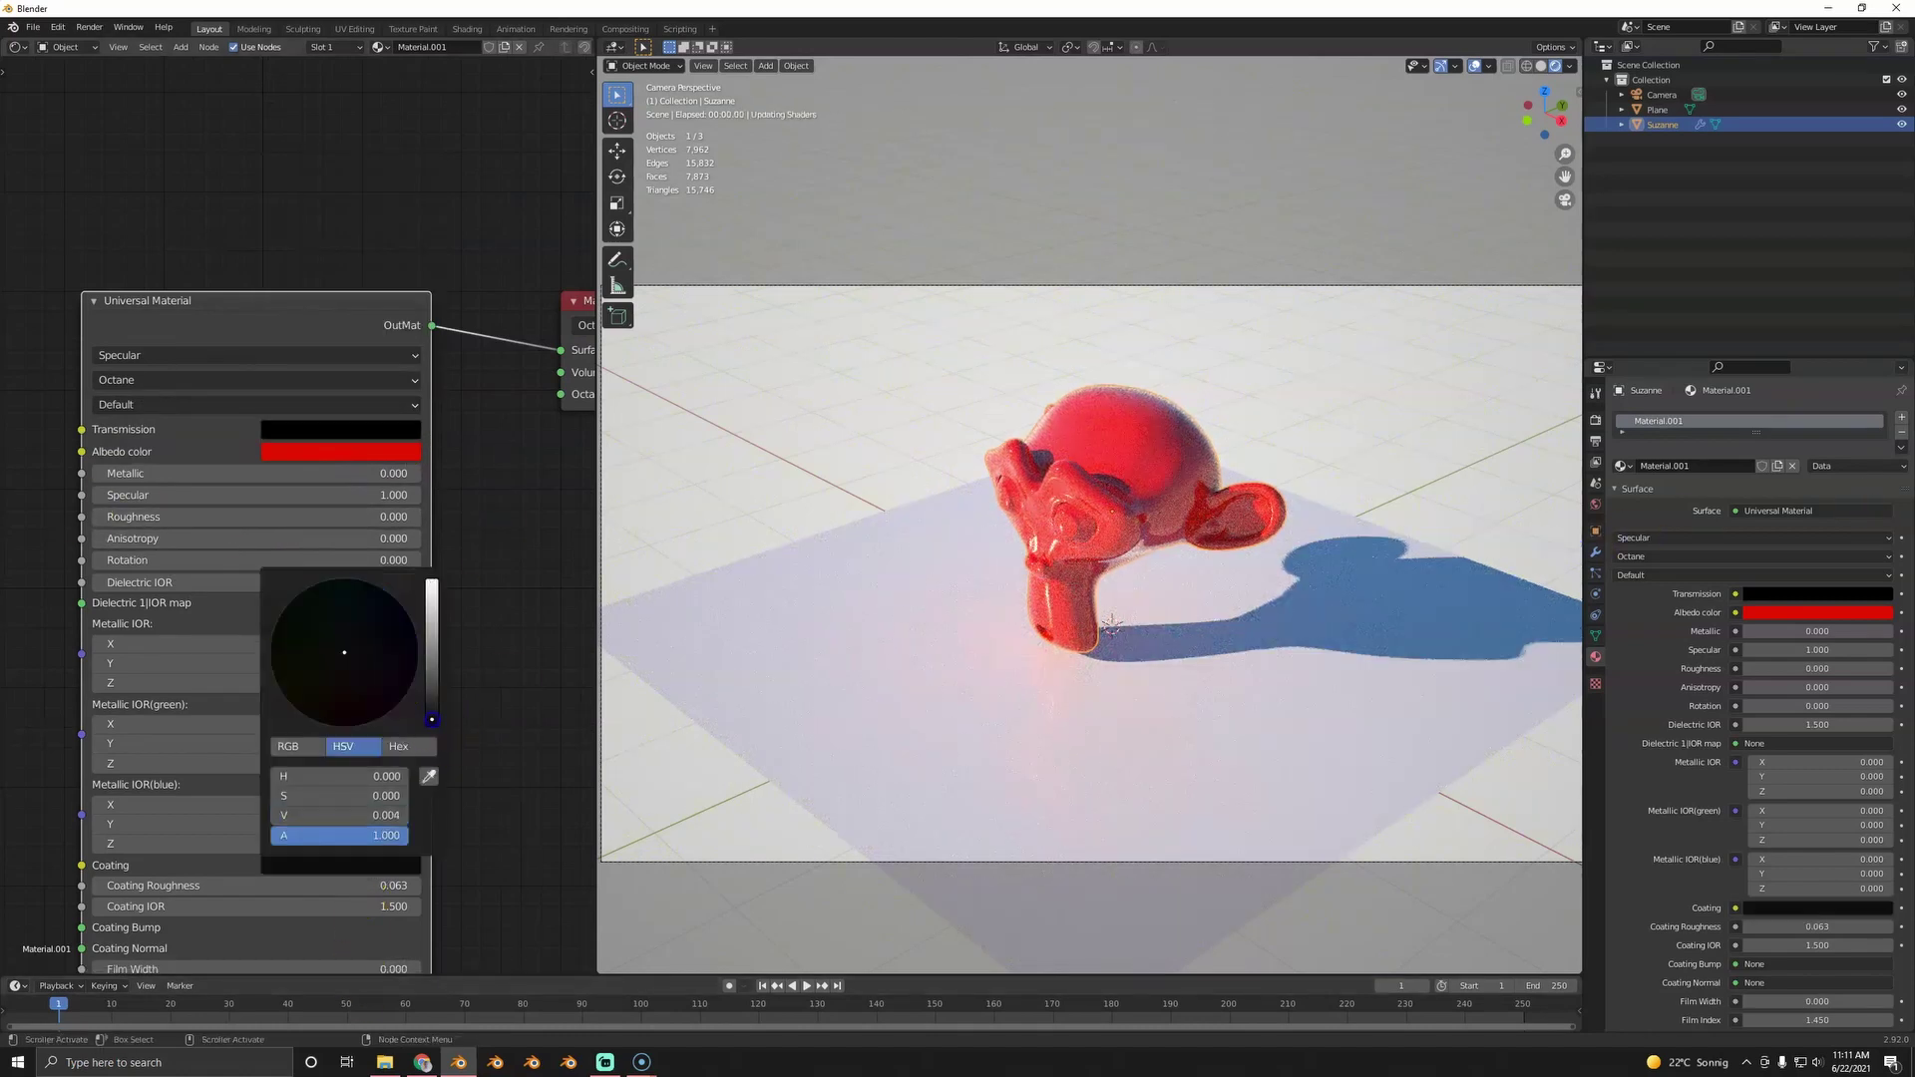
- Turn the monkey's material into clear glass with a black albedo color and a white transmission color
{"action": "left_click", "coordinate": [377, 454]}
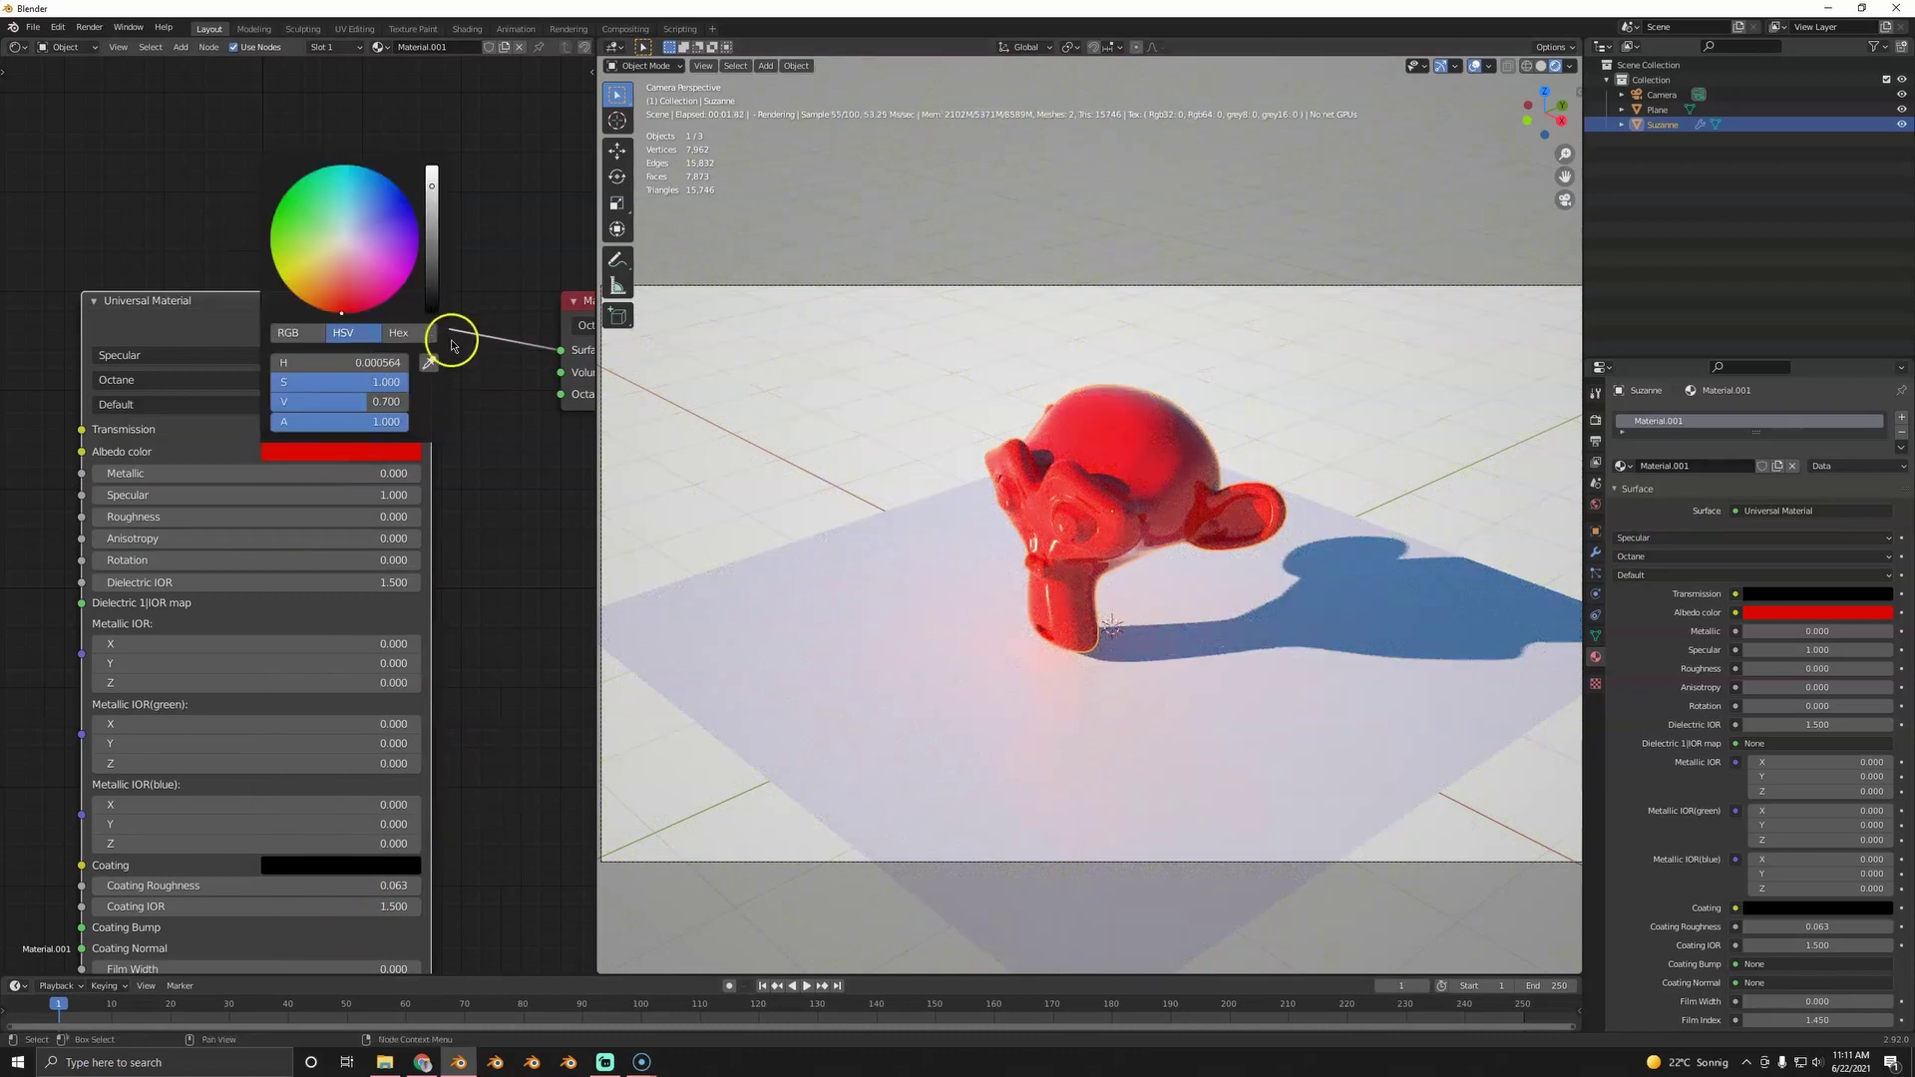
{"action": "left_click", "coordinate": [438, 305]}
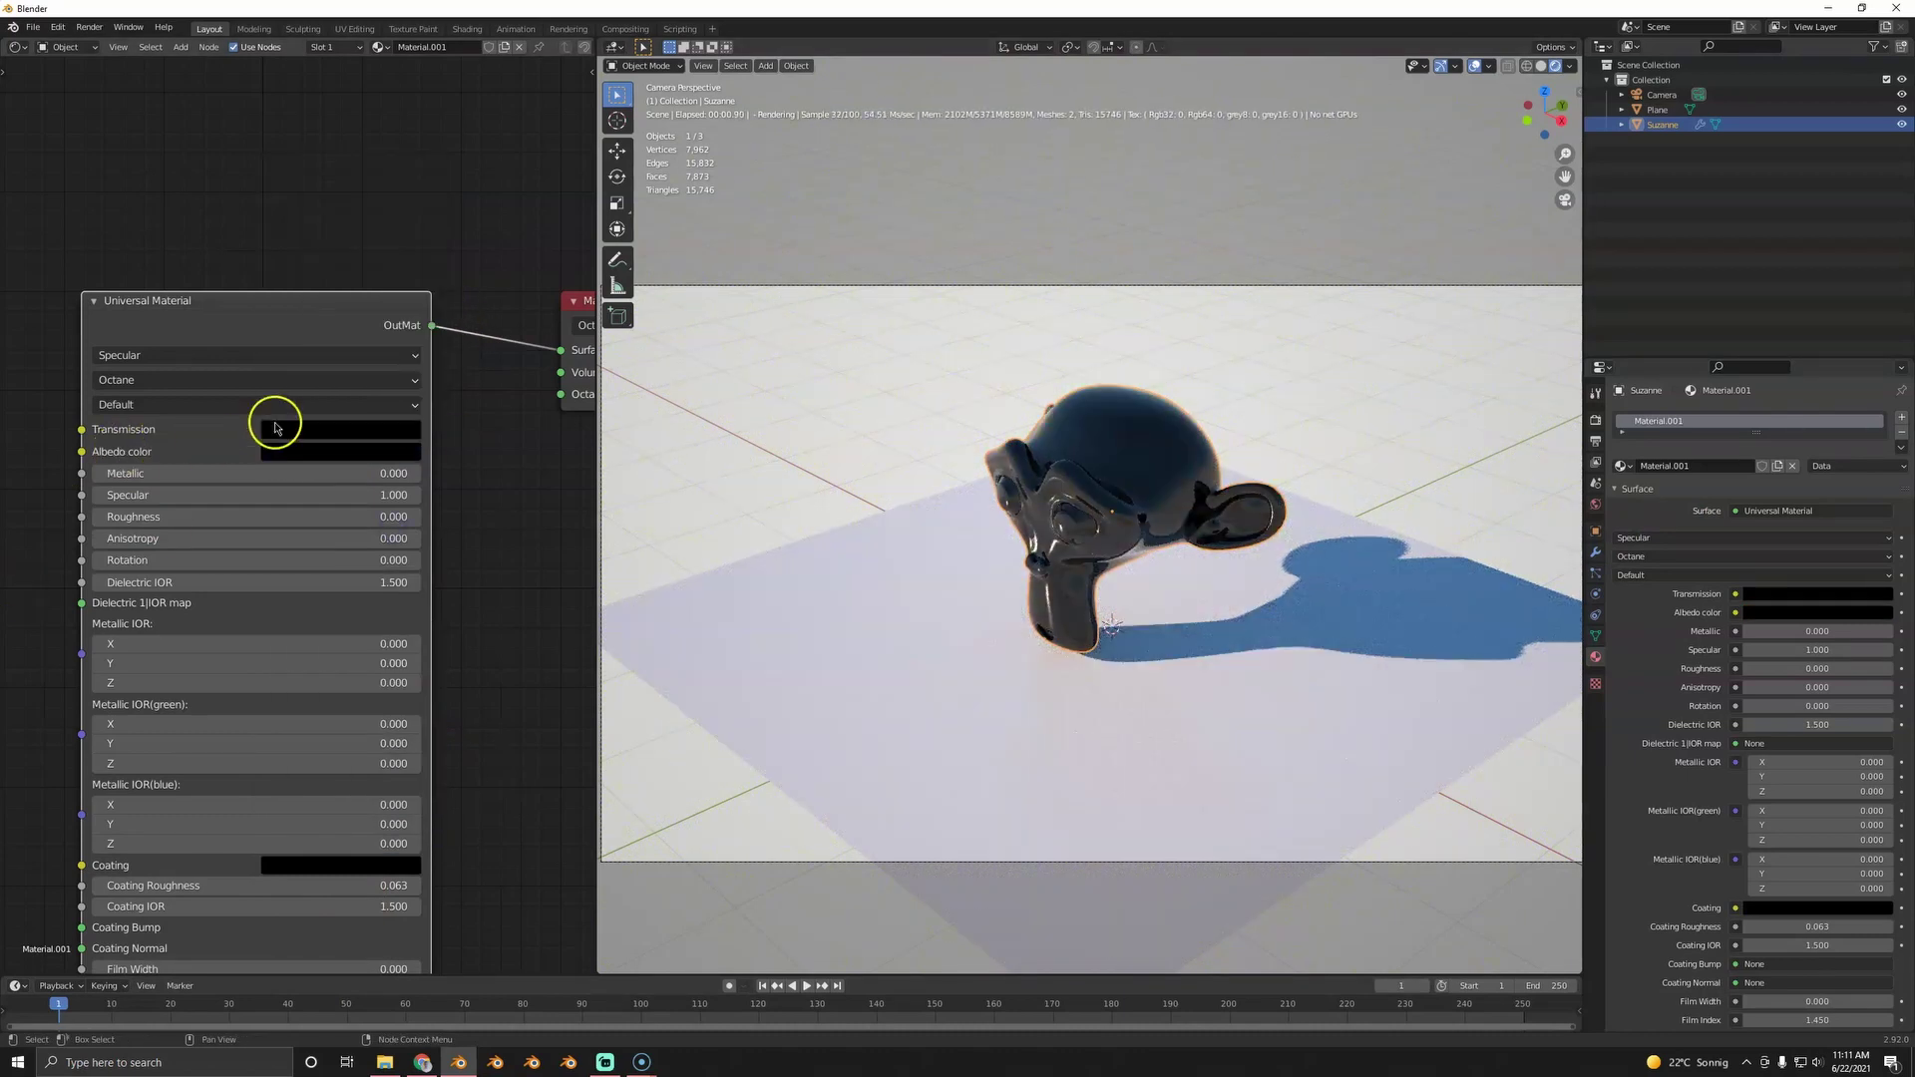
{"action": "left_click", "coordinate": [279, 430]}
{"action": "left_click_drag", "start_coordinate": [429, 259], "coordinate": [431, 150]}
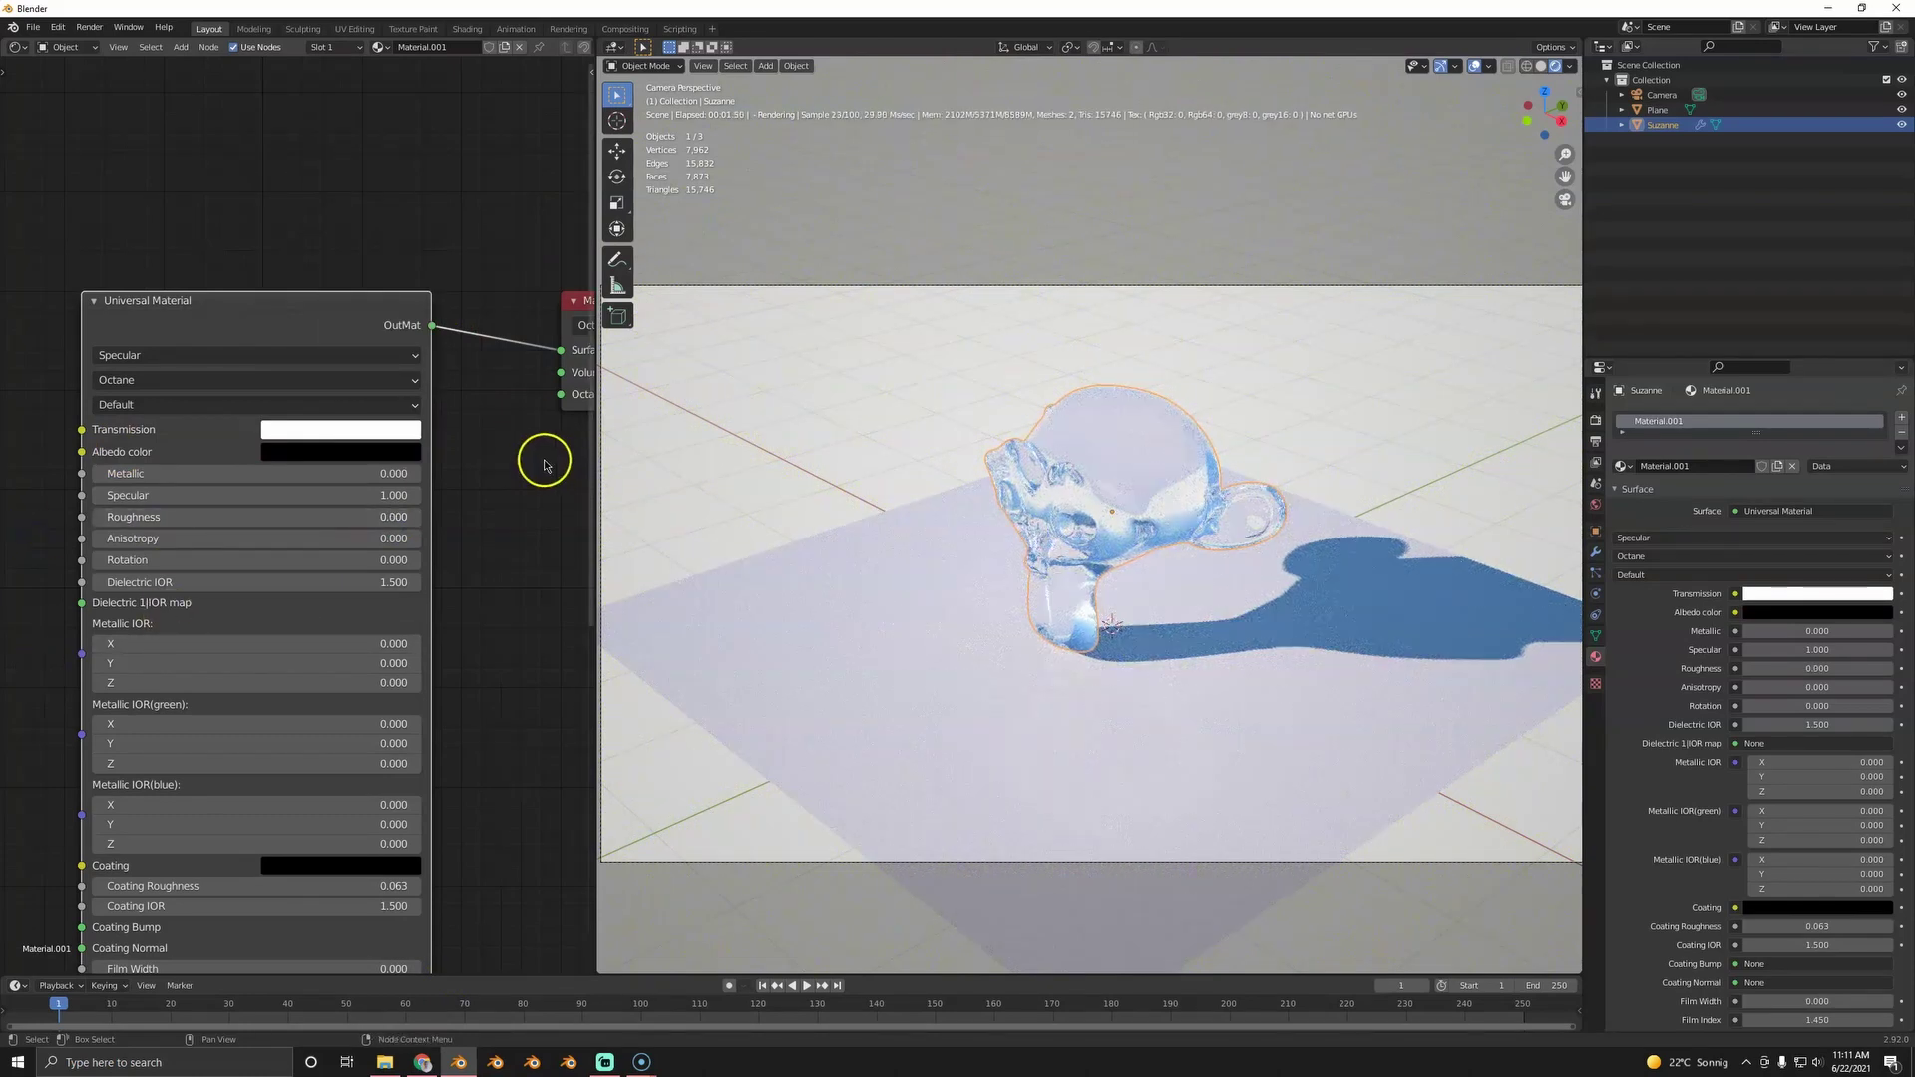
- Deselect all objects in the viewport so the glass monkey shows without selection outlines
{"action": "key", "text": "alt+a"}
{"action": "left_click", "coordinate": [1128, 407]}
{"action": "key", "text": "a"}
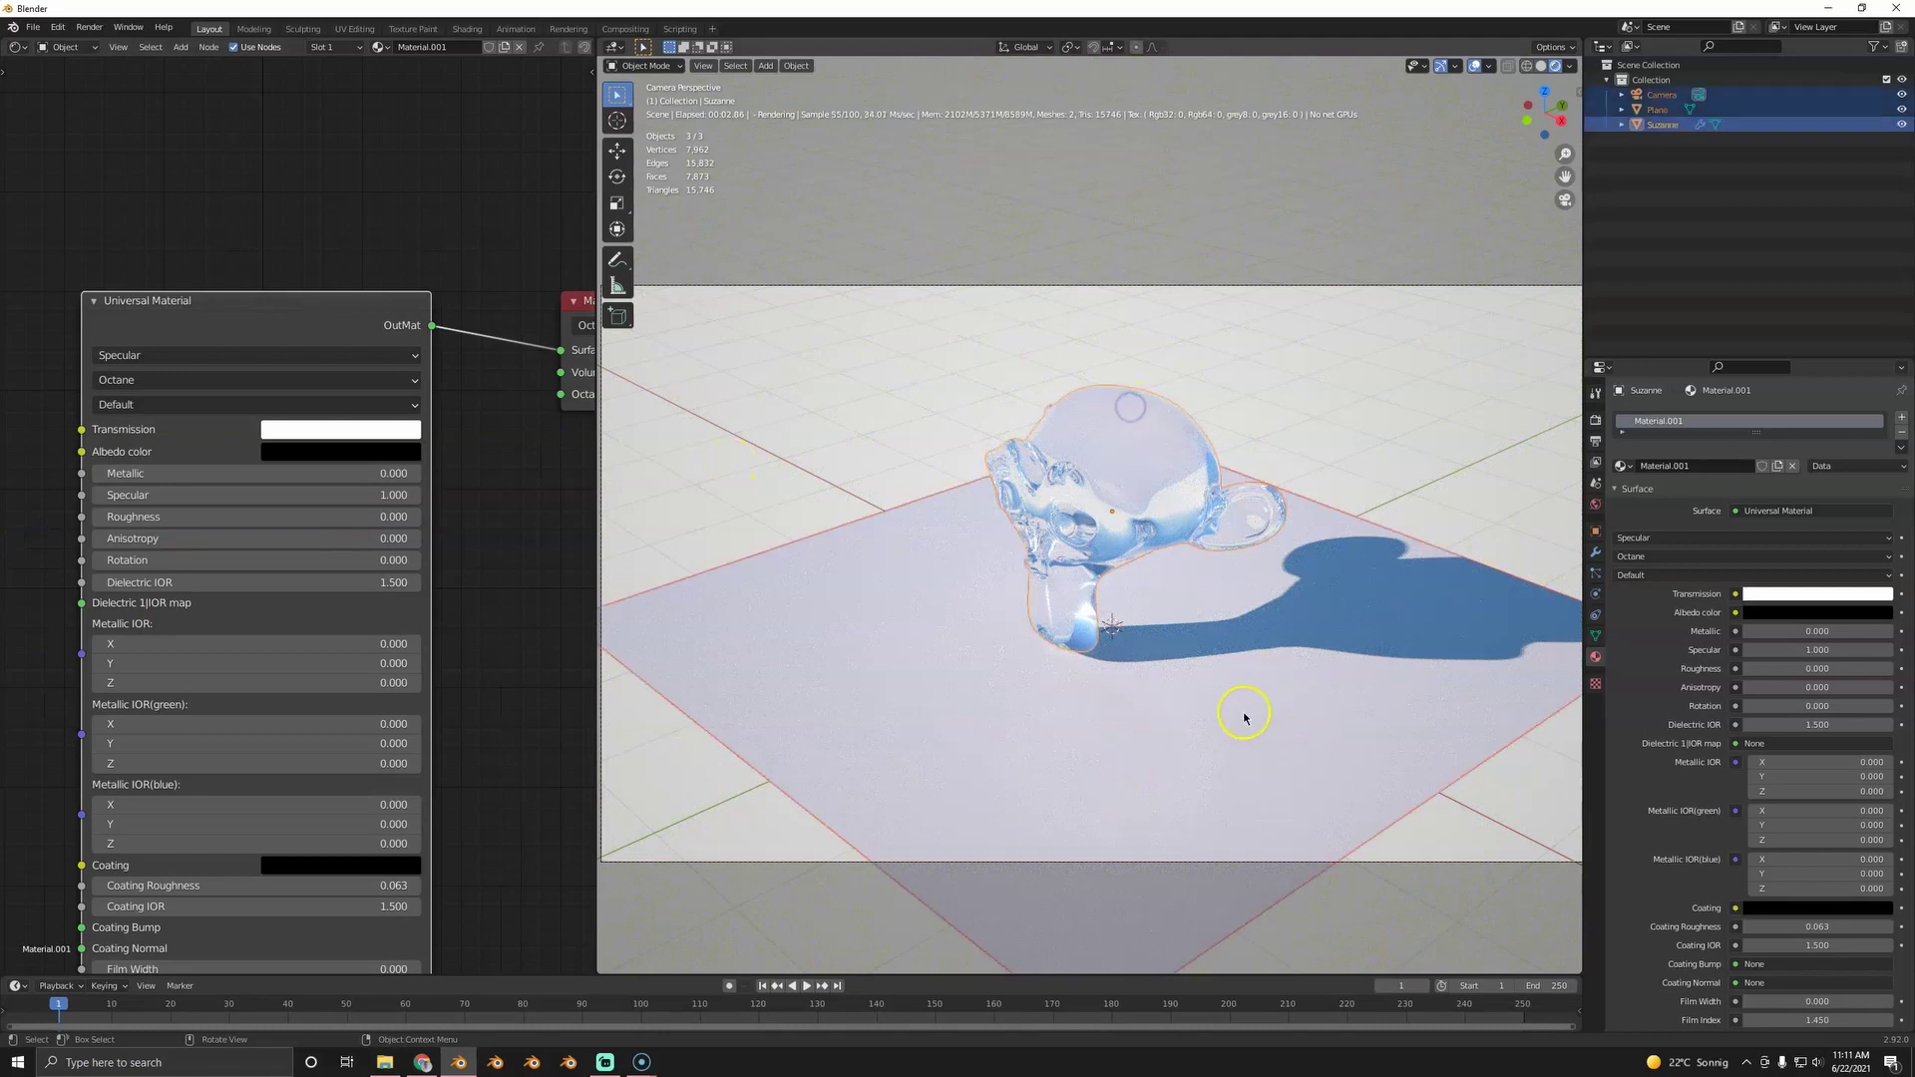
{"action": "key", "text": "alt+a"}
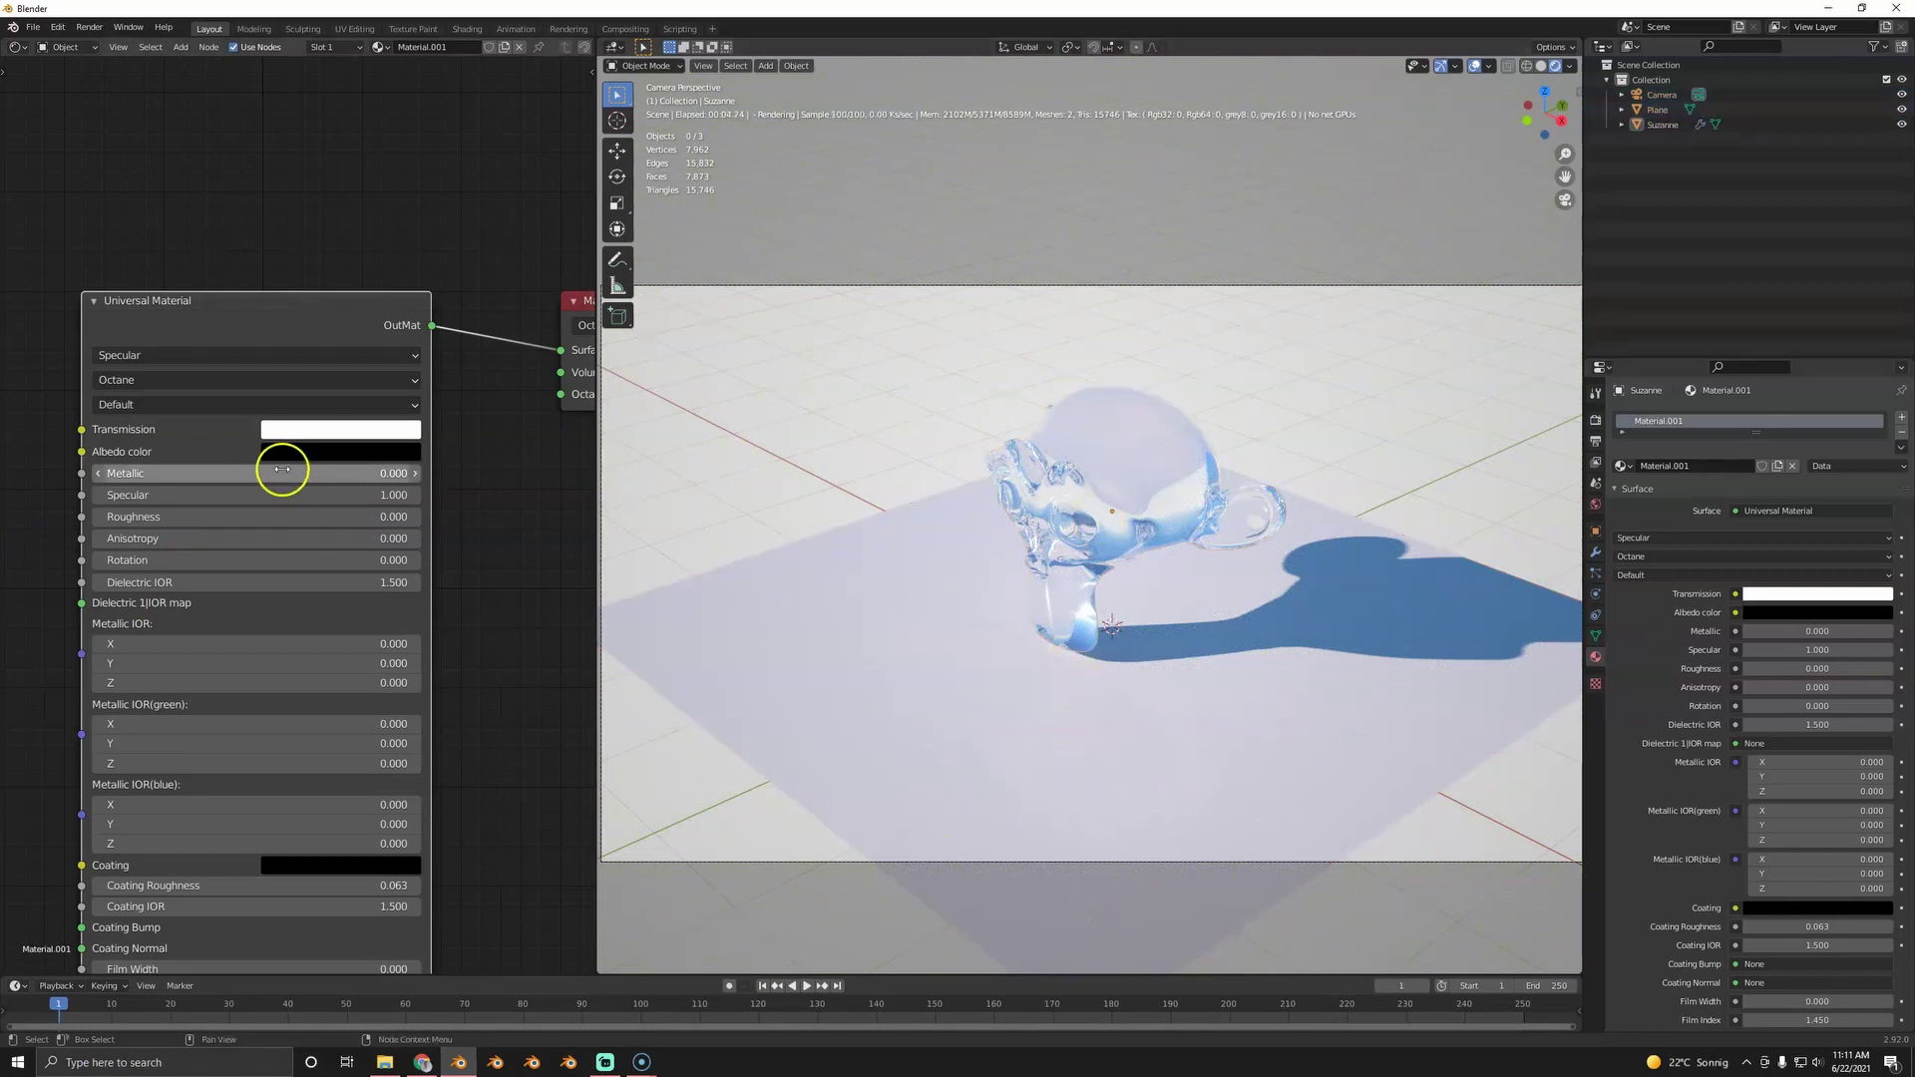
- Make the monkey's material opaque white with a black transmission color and a white albedo color
{"action": "left_click", "coordinate": [365, 427]}
{"action": "left_click", "coordinate": [387, 429]}
{"action": "left_click_drag", "start_coordinate": [431, 267], "coordinate": [396, 617]}
{"action": "left_click", "coordinate": [380, 452]}
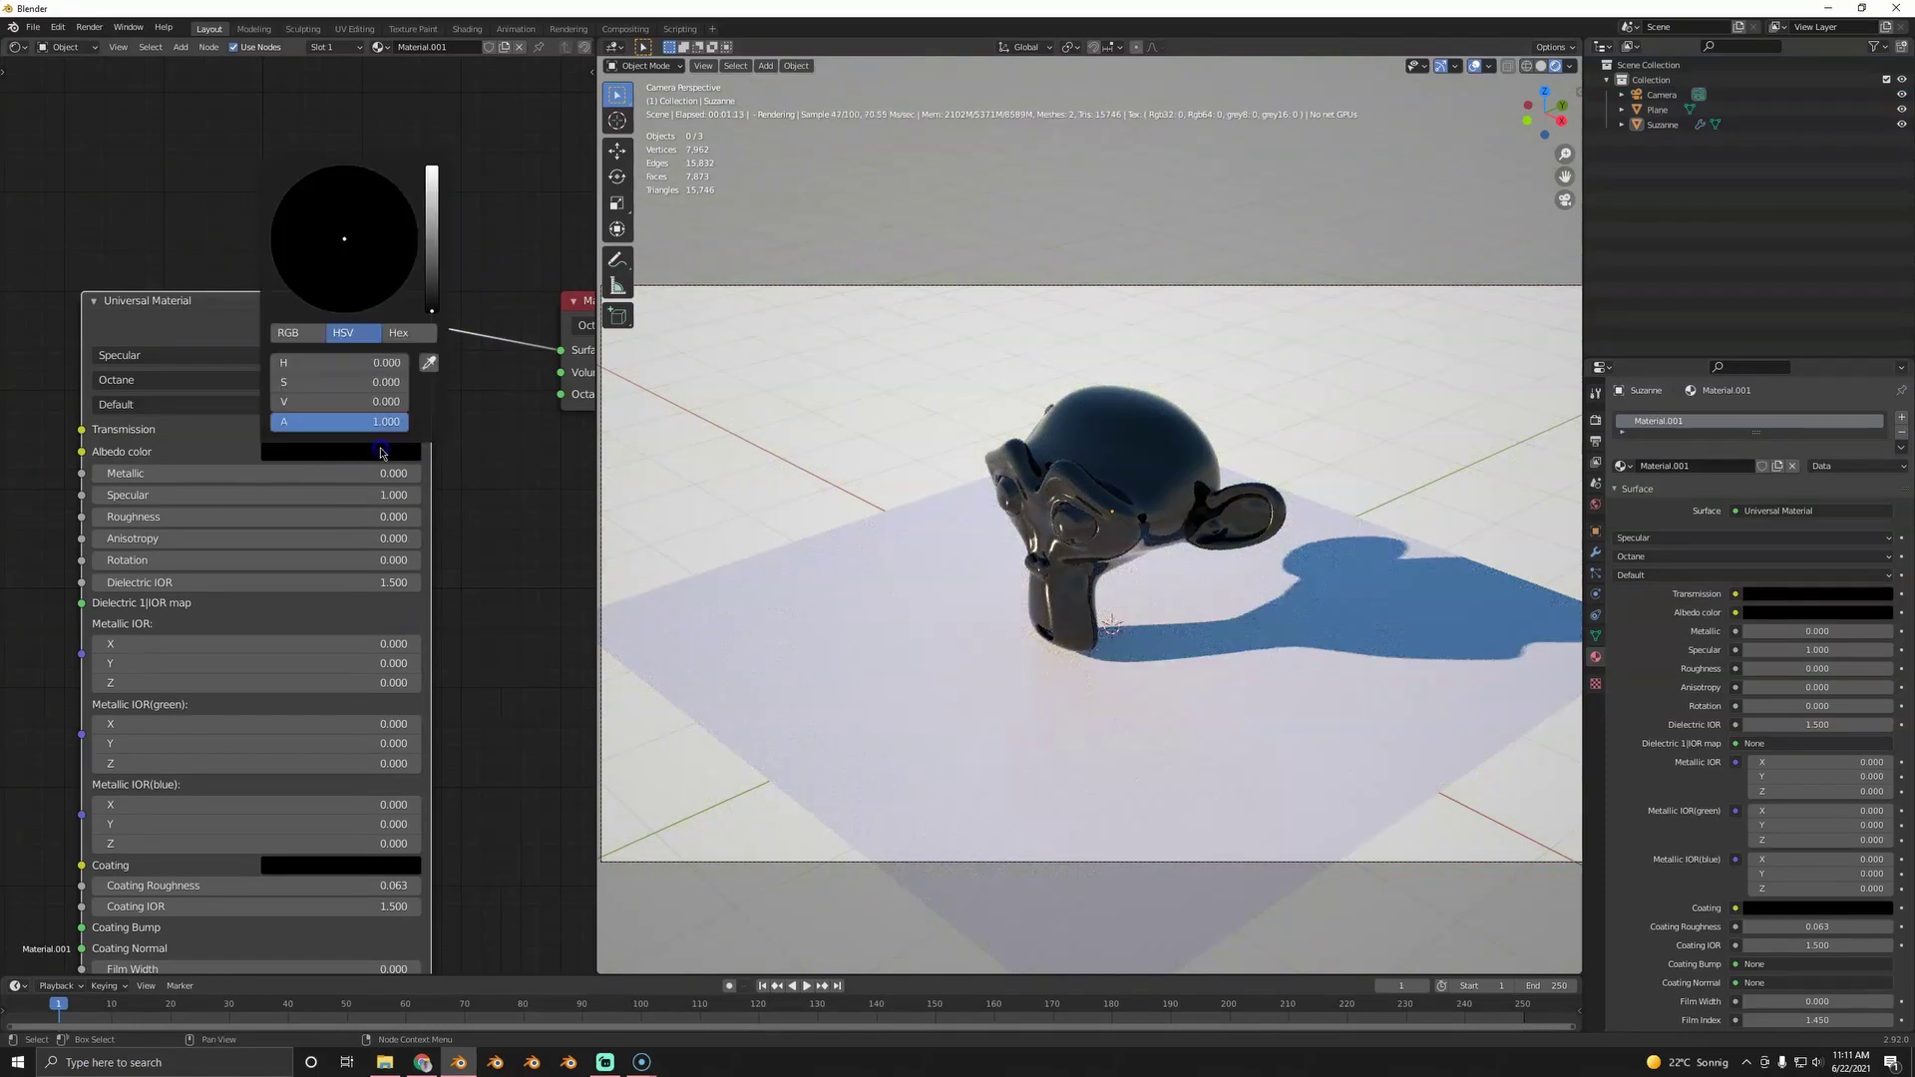
{"action": "left_click_drag", "start_coordinate": [431, 291], "coordinate": [432, 170]}
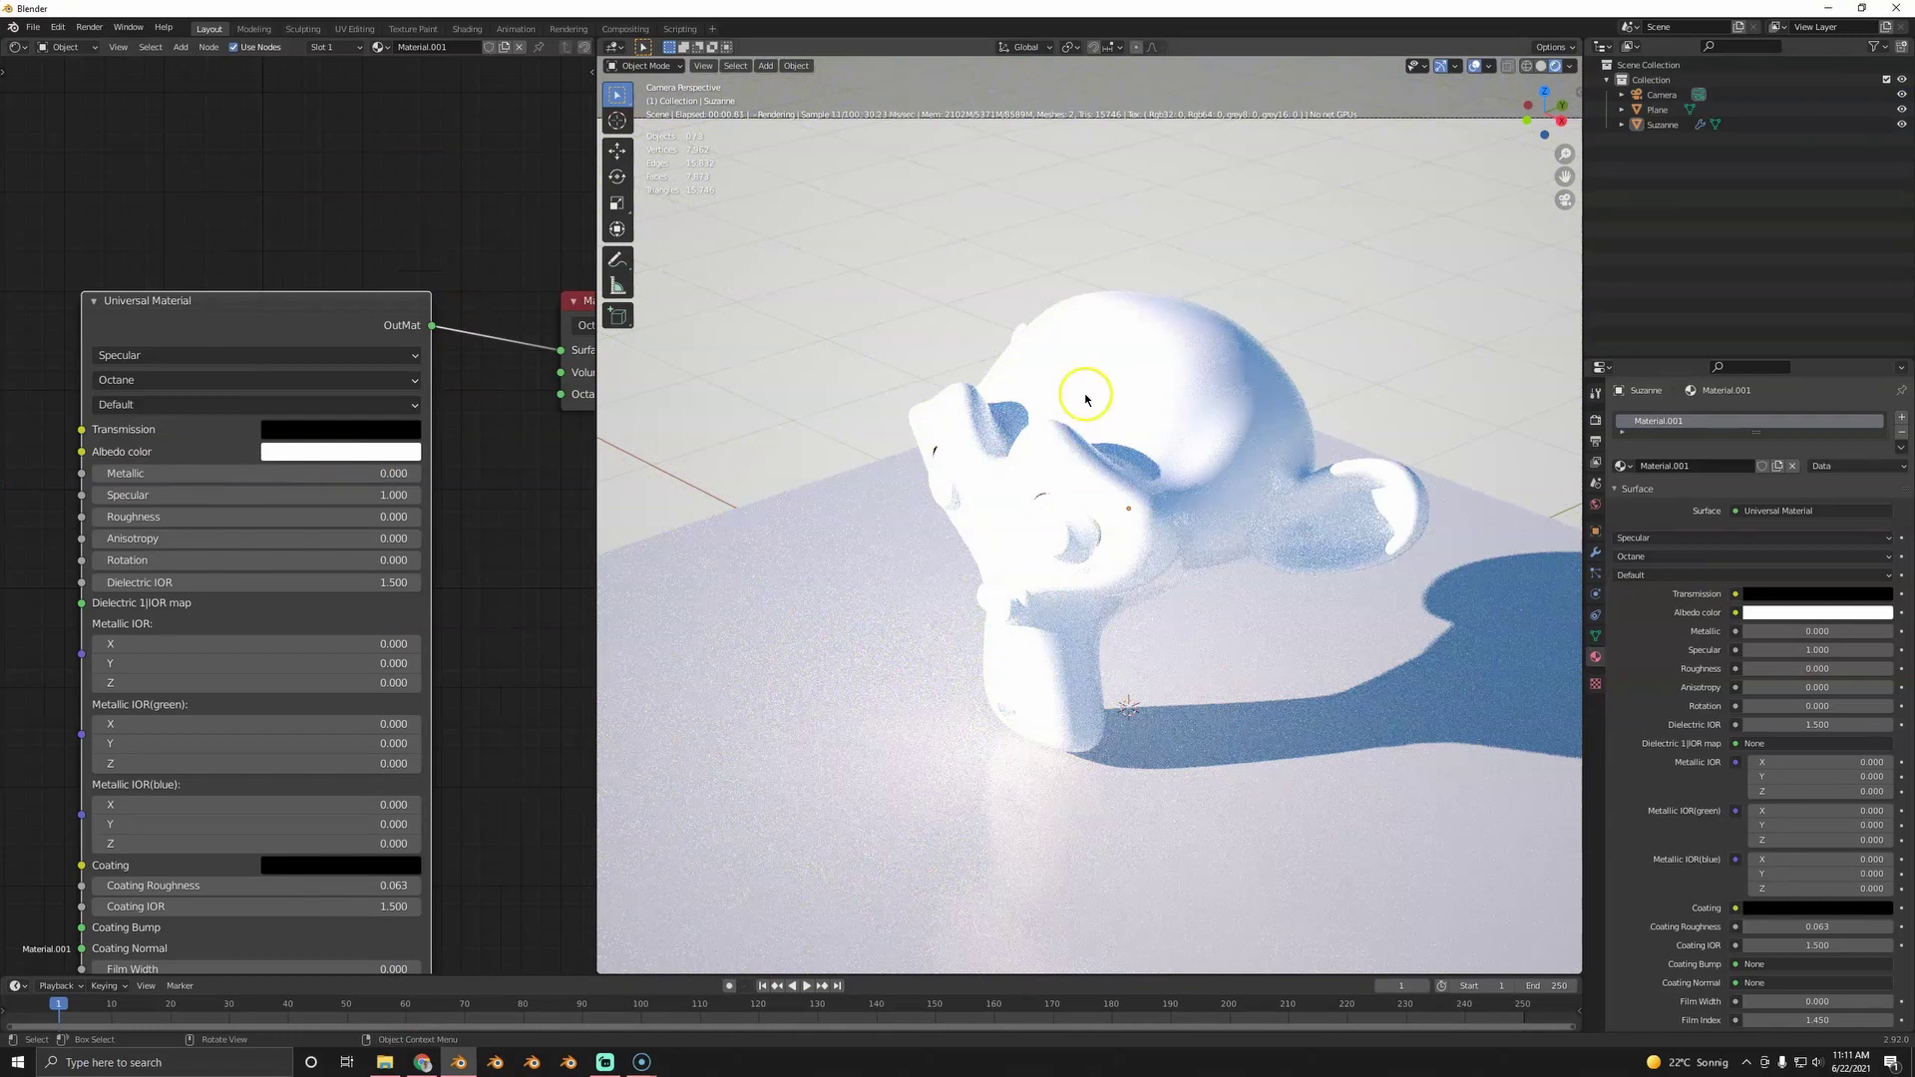
- Select the camera and raise Highlight compression to 1.00 in its Octane Camera Imager settings
{"action": "scroll", "coordinate": [1097, 558], "scroll_direction": "up", "scroll_amount": 1}
{"action": "left_click", "coordinate": [1291, 932]}
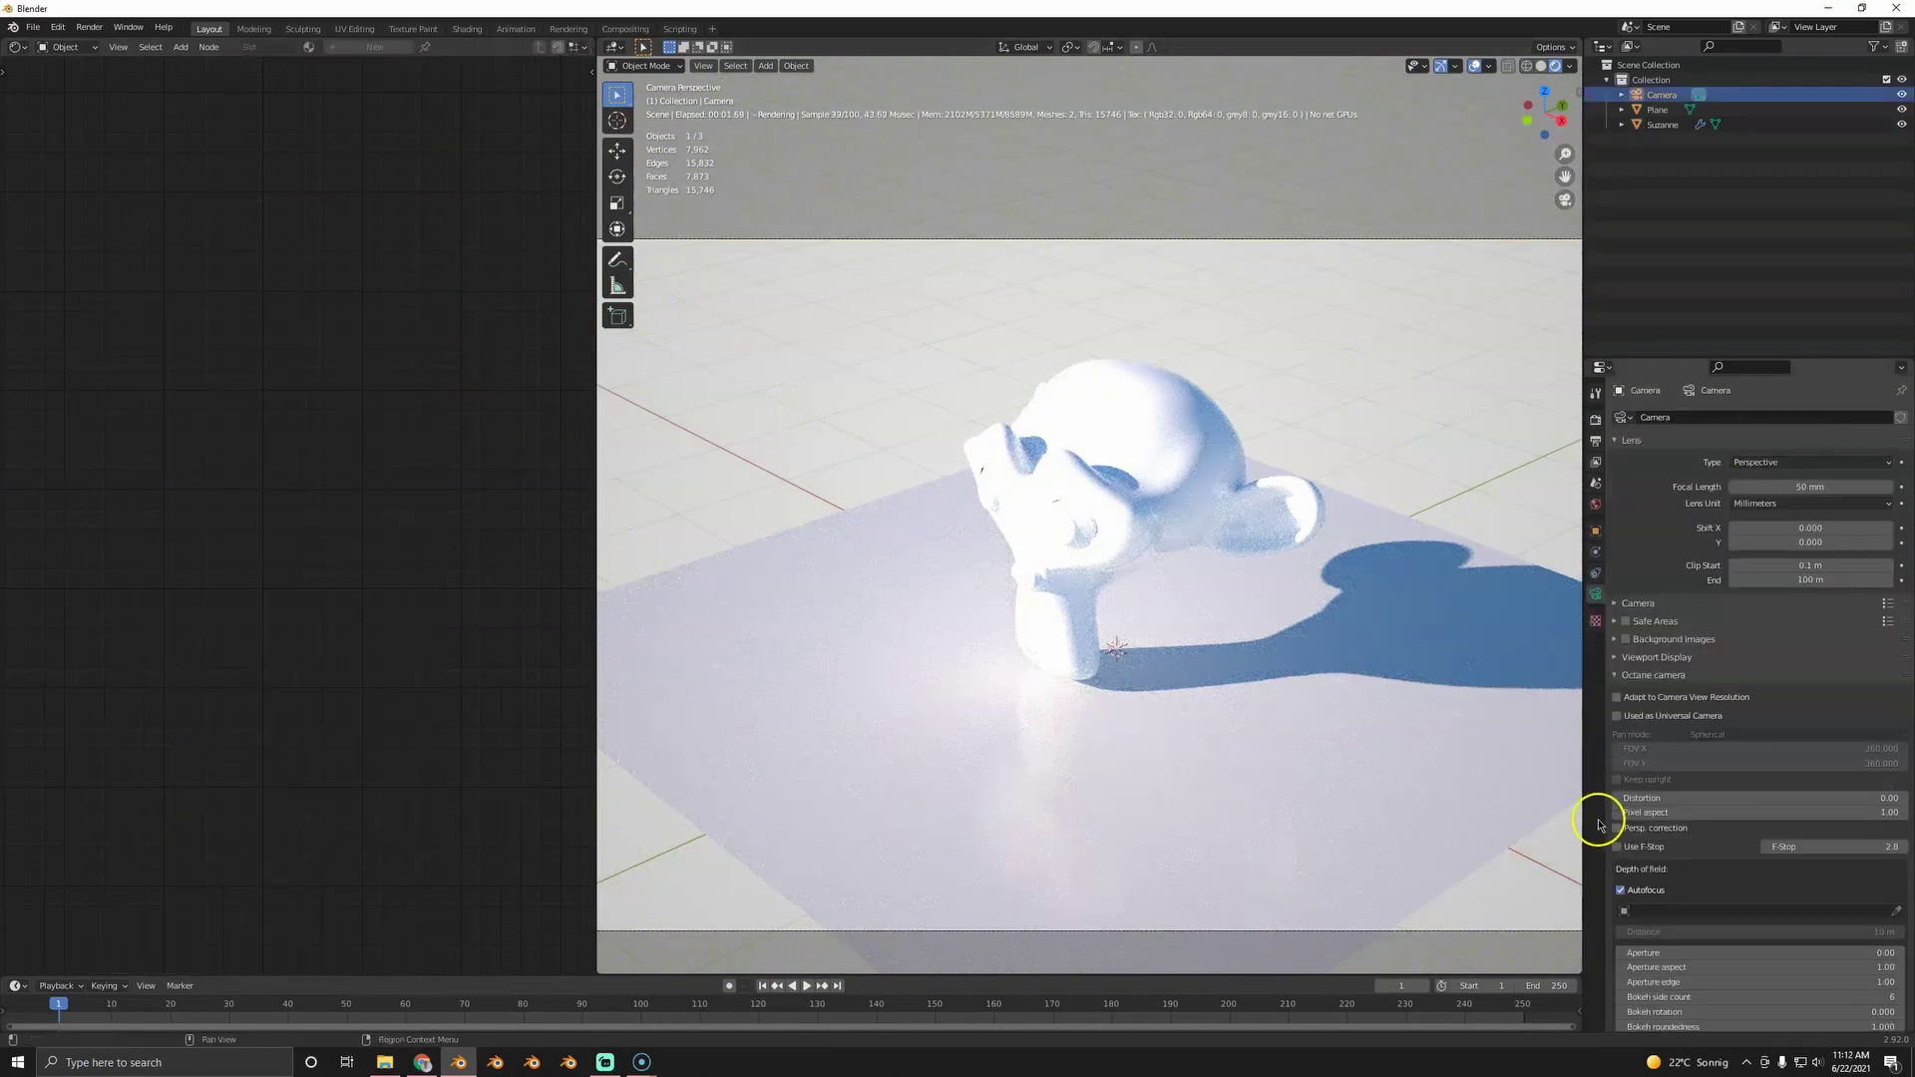
{"action": "scroll", "coordinate": [1770, 883], "scroll_direction": "down", "scroll_amount": 20}
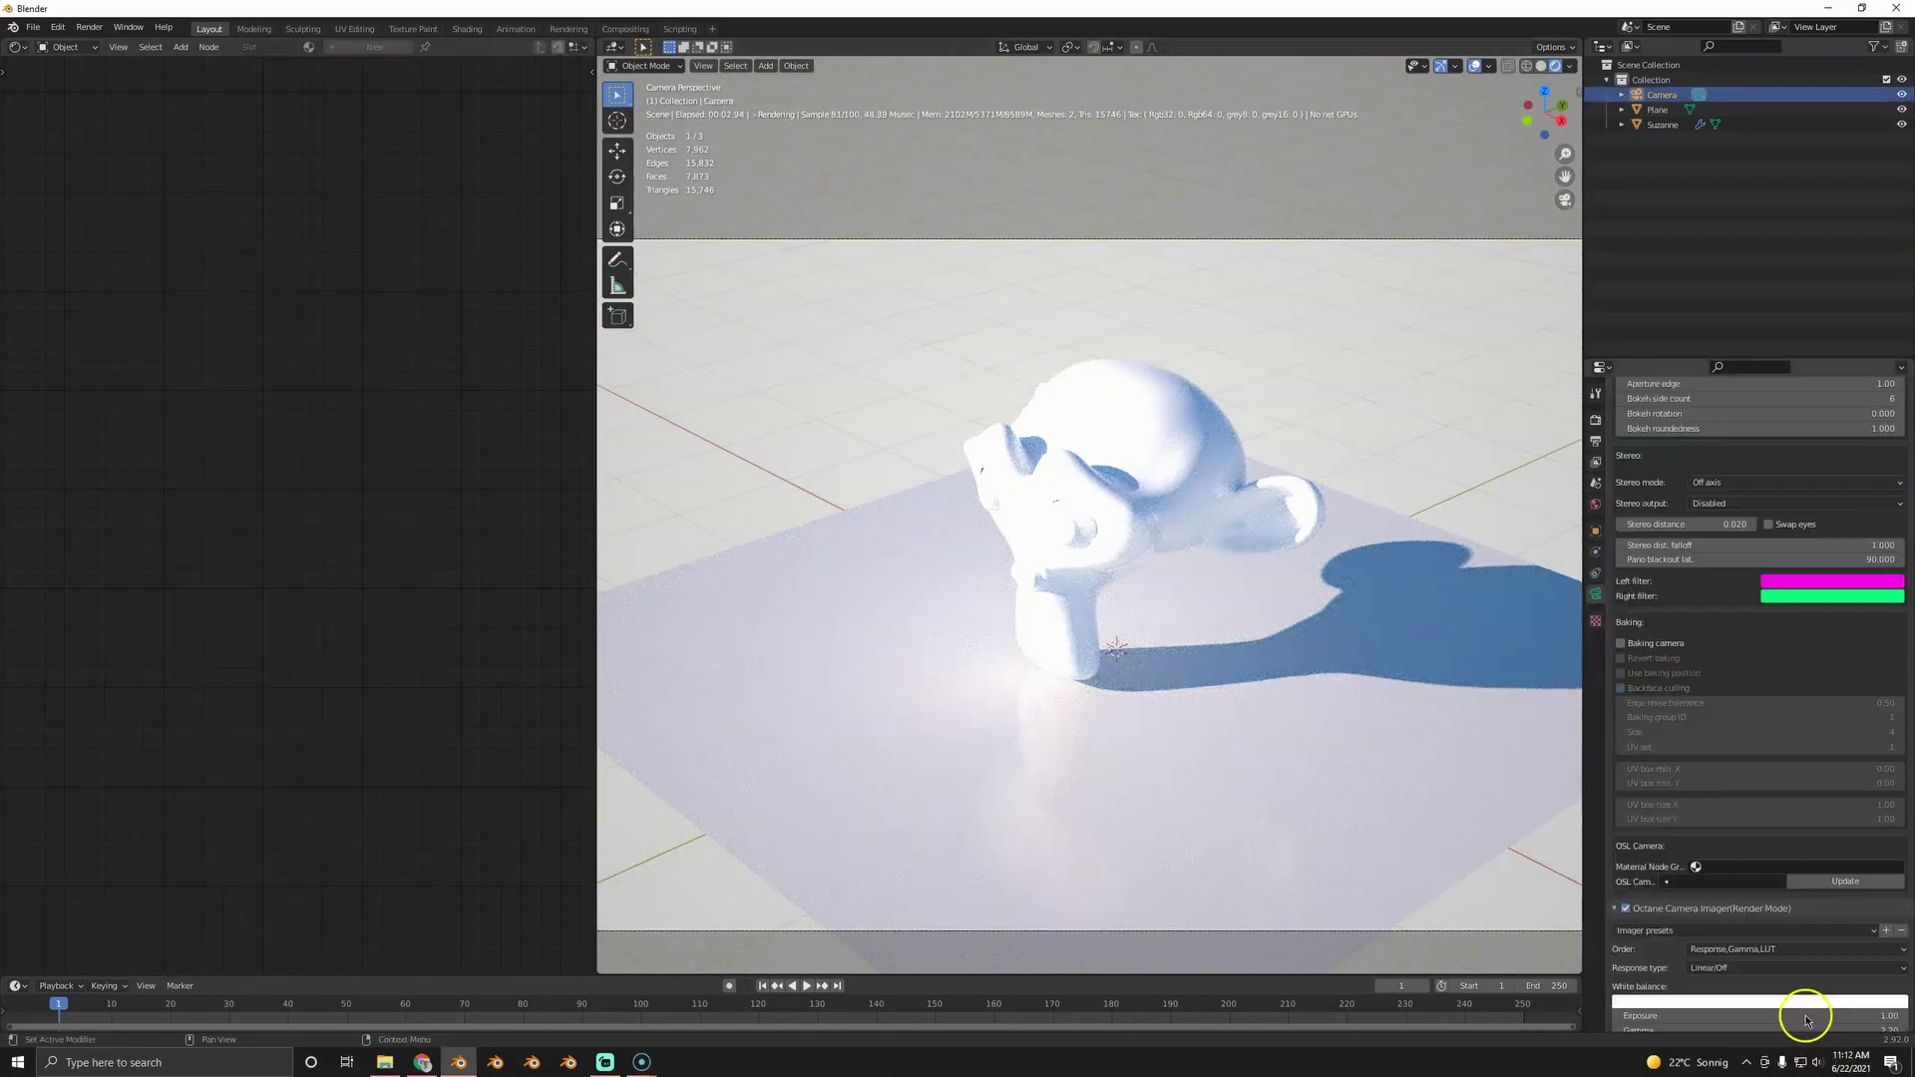
{"action": "scroll", "coordinate": [1736, 867], "scroll_direction": "down", "scroll_amount": 4}
{"action": "scroll", "coordinate": [1667, 855], "scroll_direction": "down", "scroll_amount": 8}
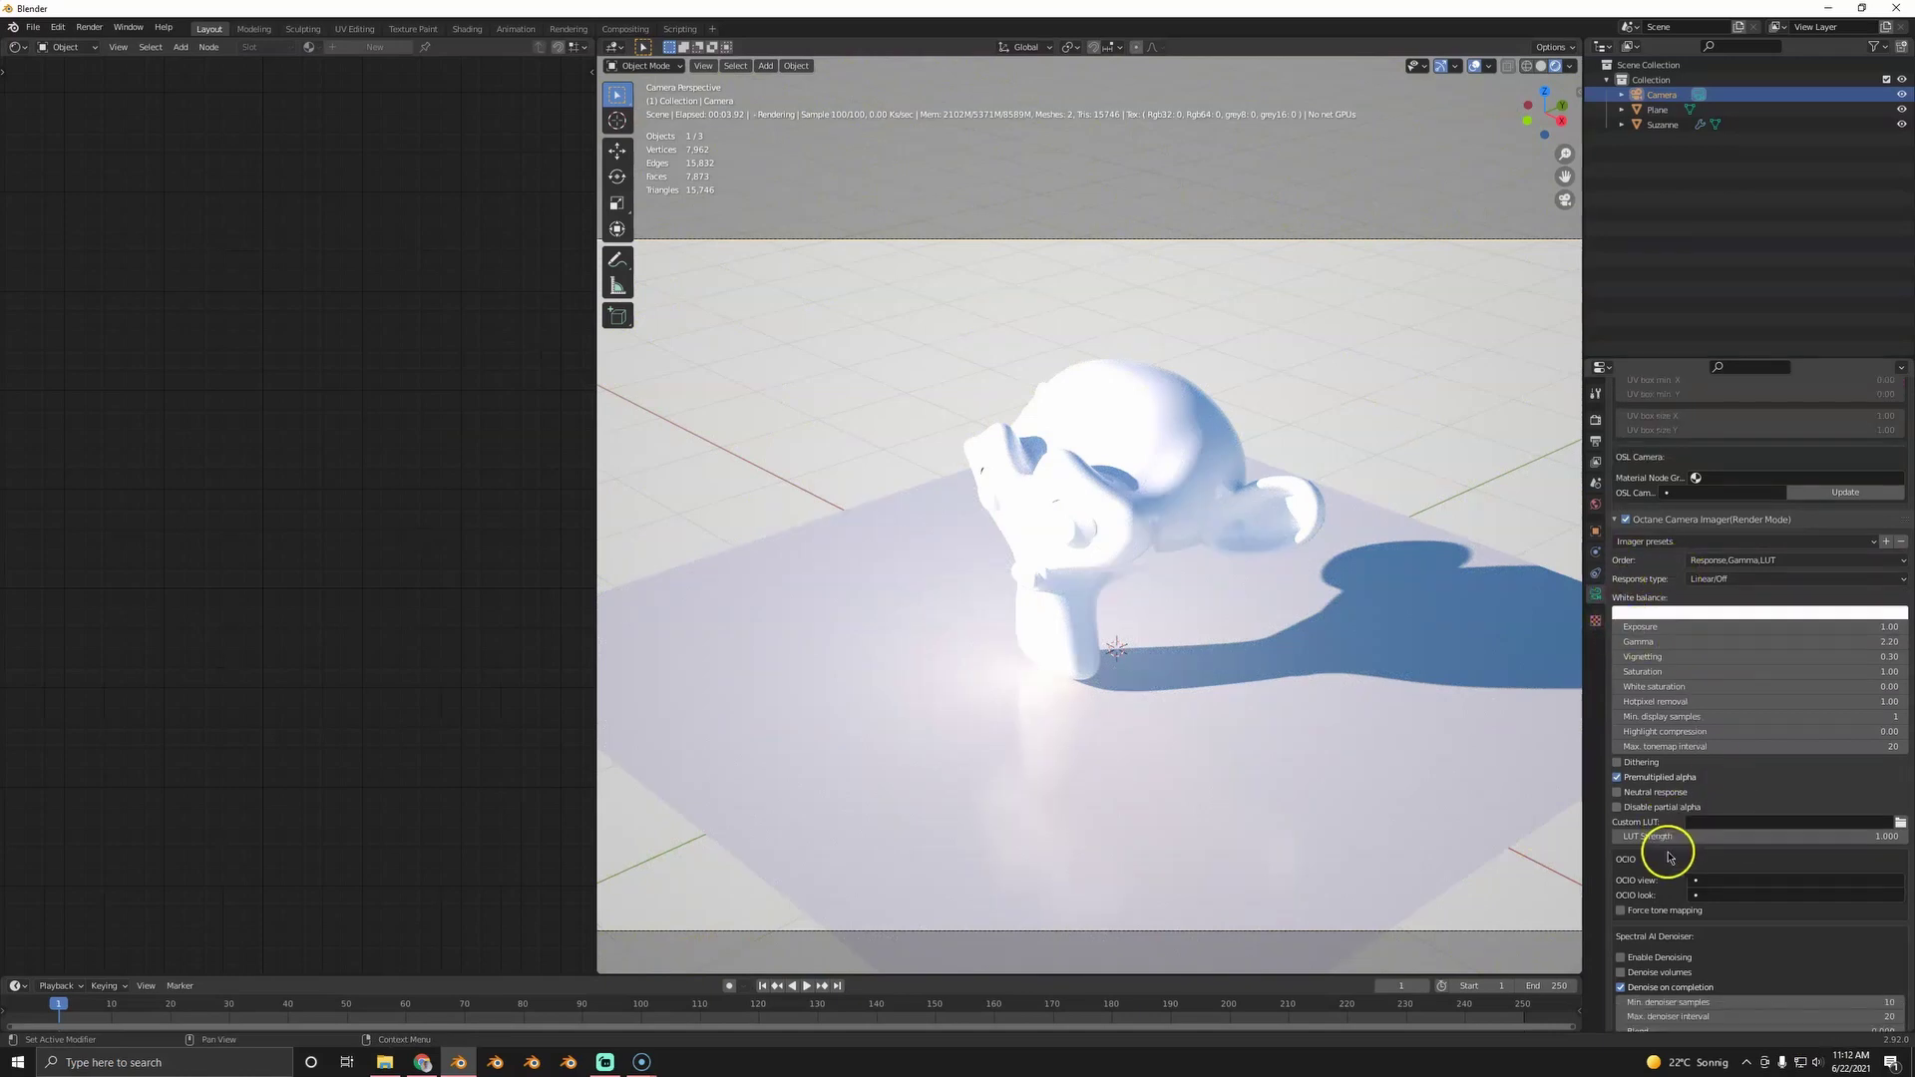
{"action": "scroll", "coordinate": [1675, 852], "scroll_direction": "up", "scroll_amount": 10}
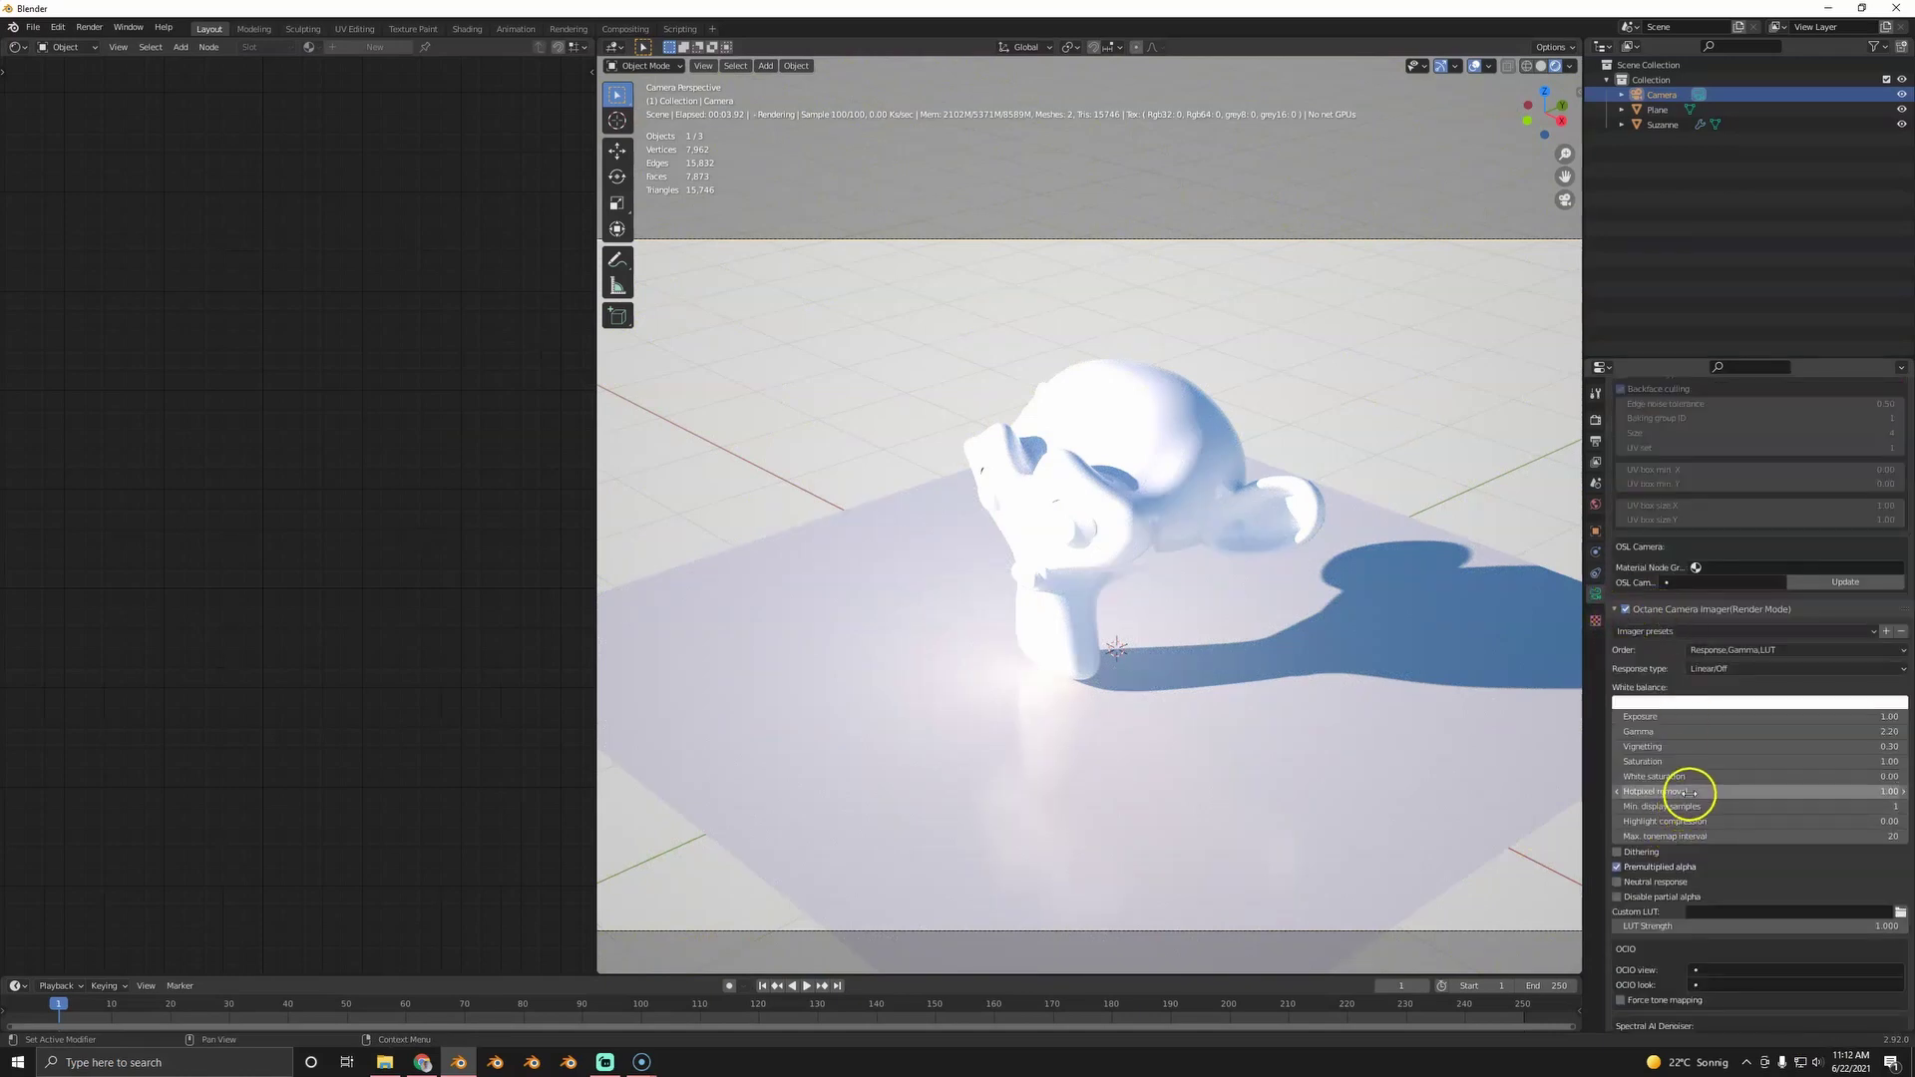
{"action": "left_click_drag", "start_coordinate": [1663, 821], "coordinate": [12, 812]}
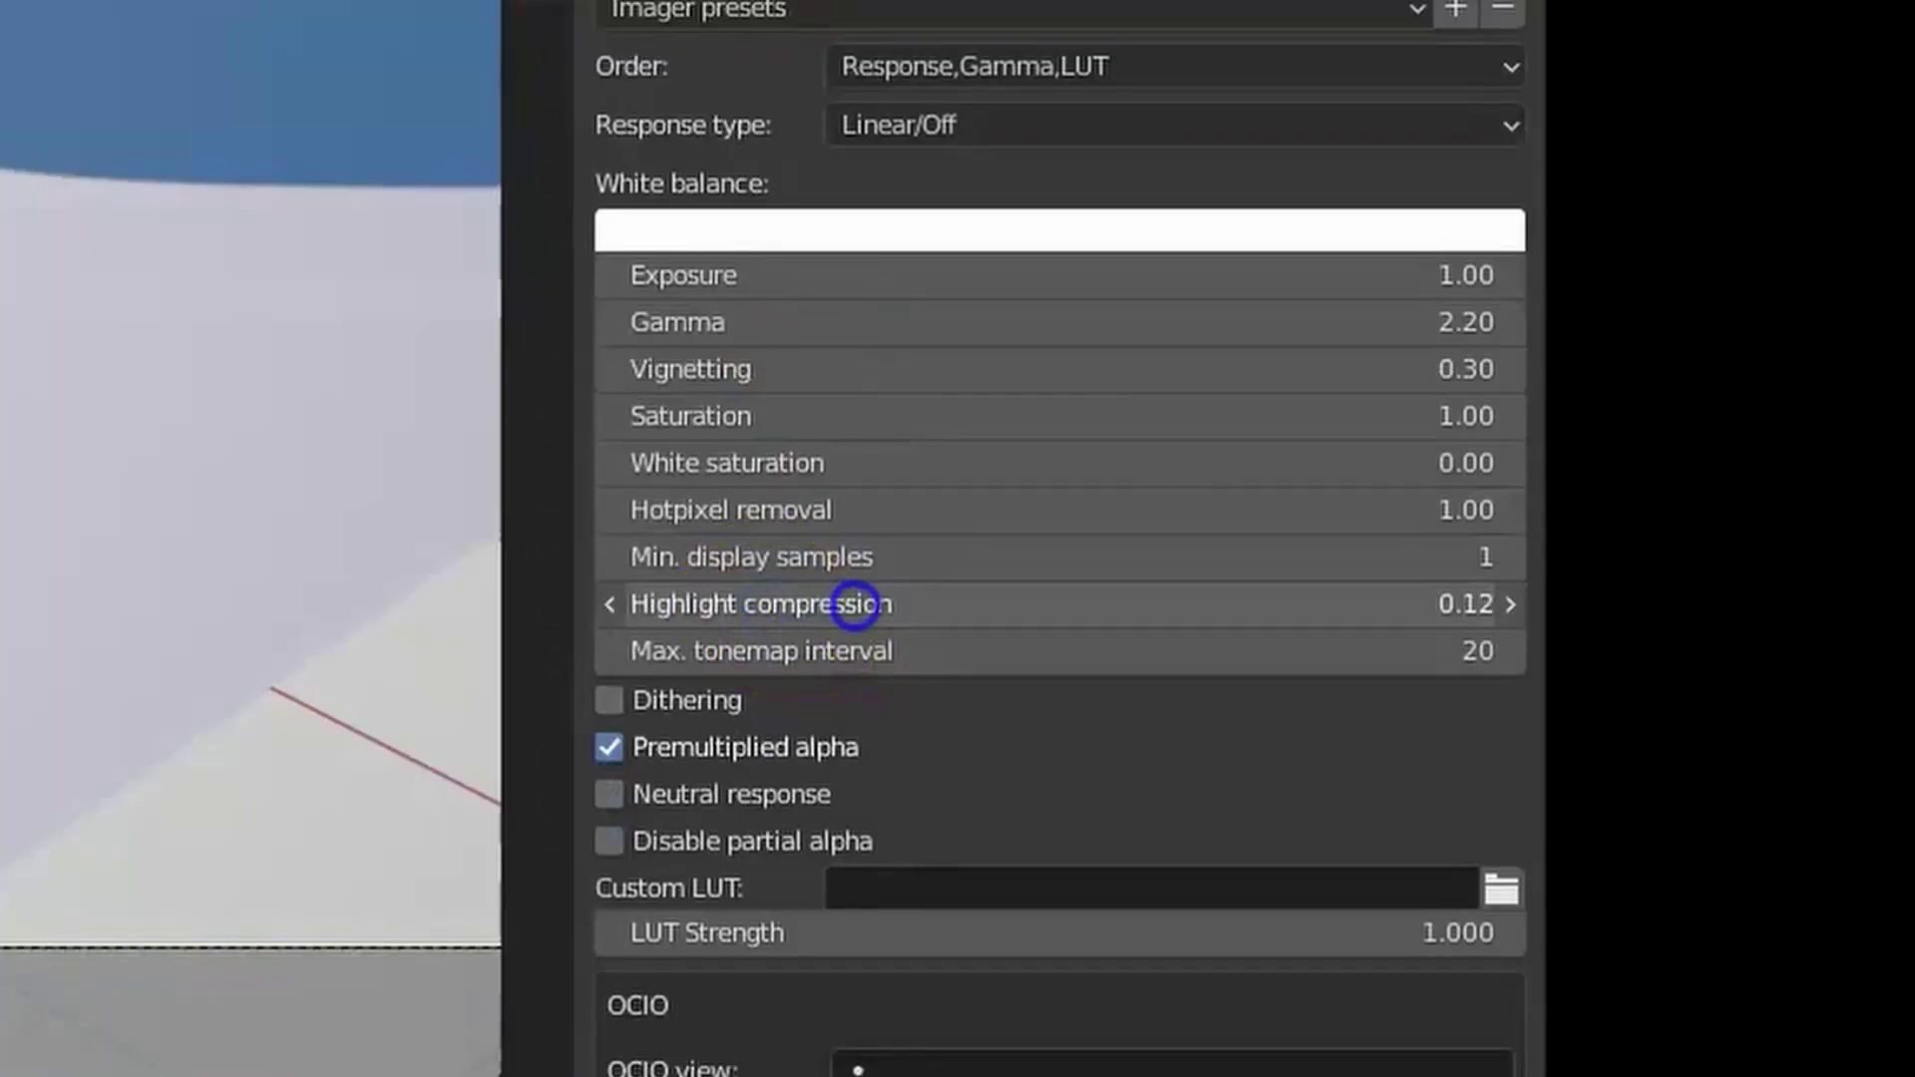
{"action": "scroll", "coordinate": [1034, 479], "scroll_direction": "up", "scroll_amount": 4}
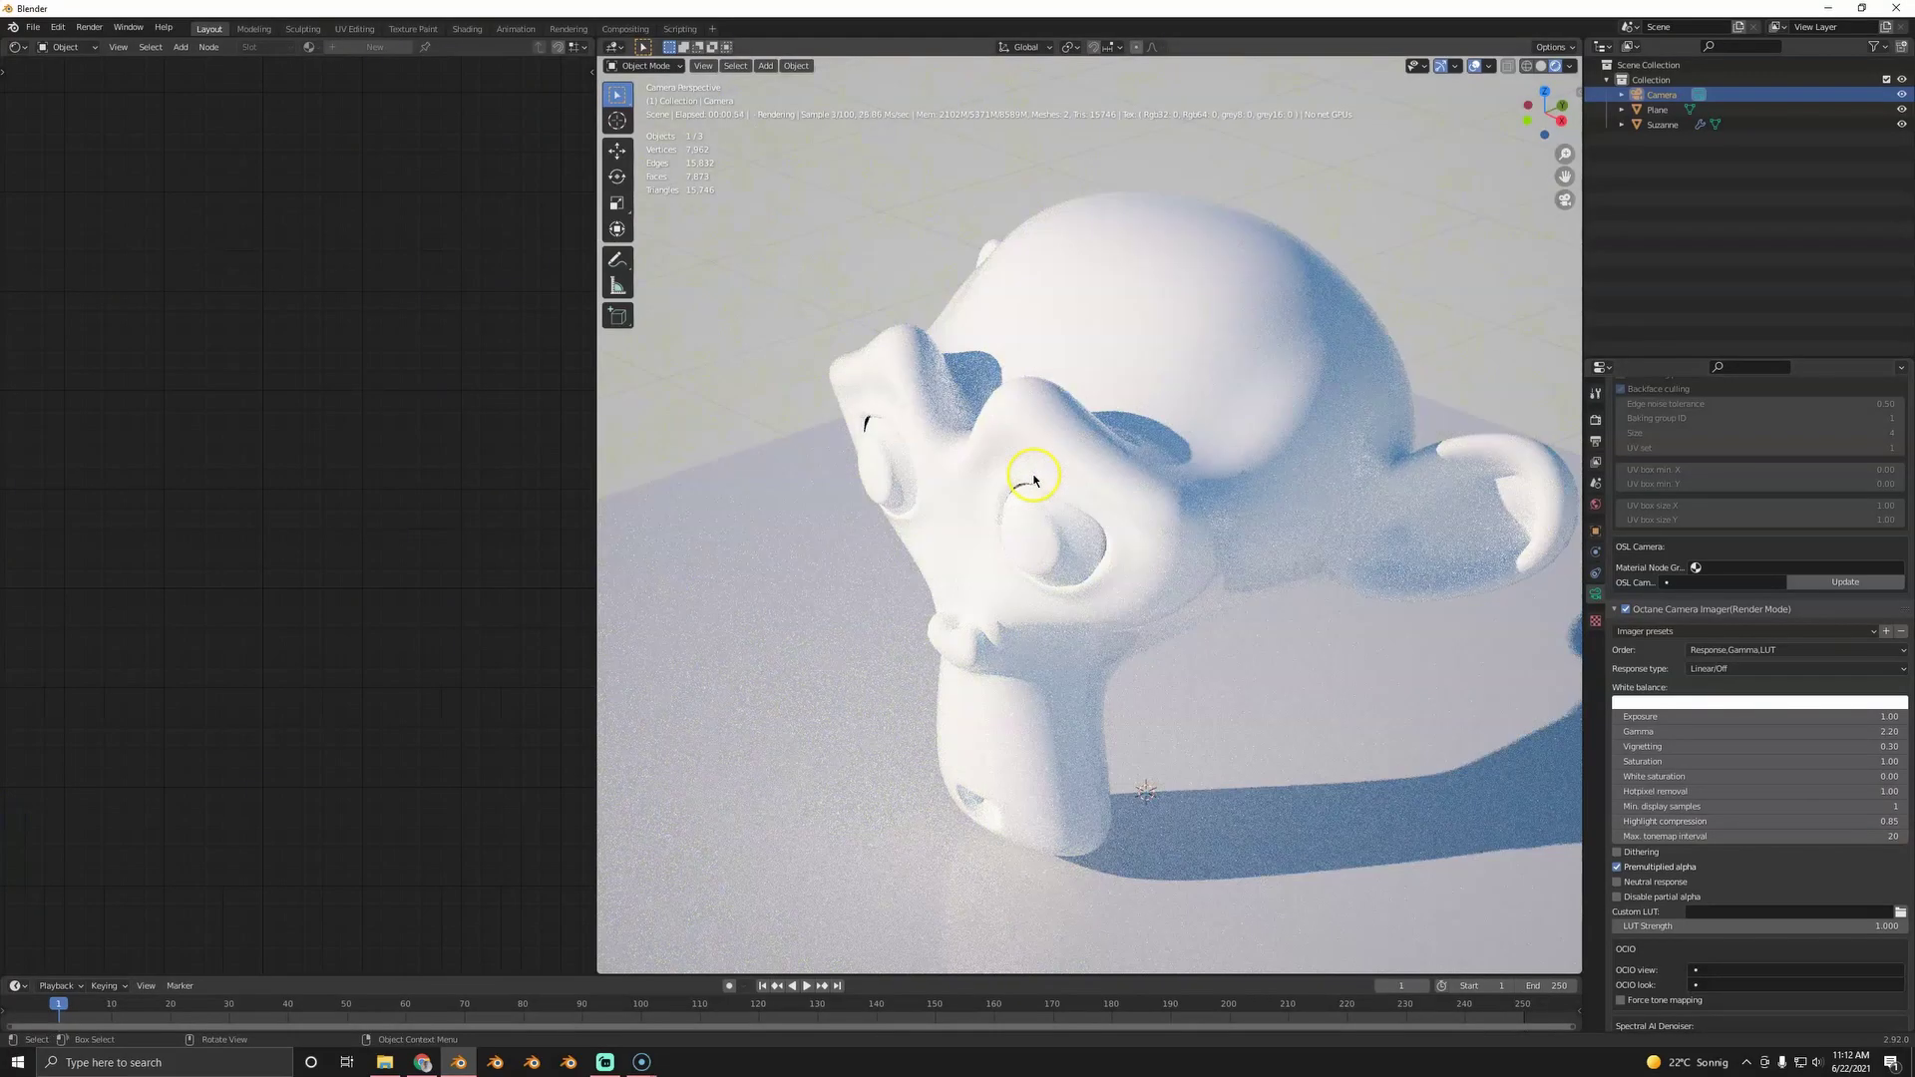
{"action": "left_click_drag", "start_coordinate": [1764, 820], "coordinate": [1812, 812]}
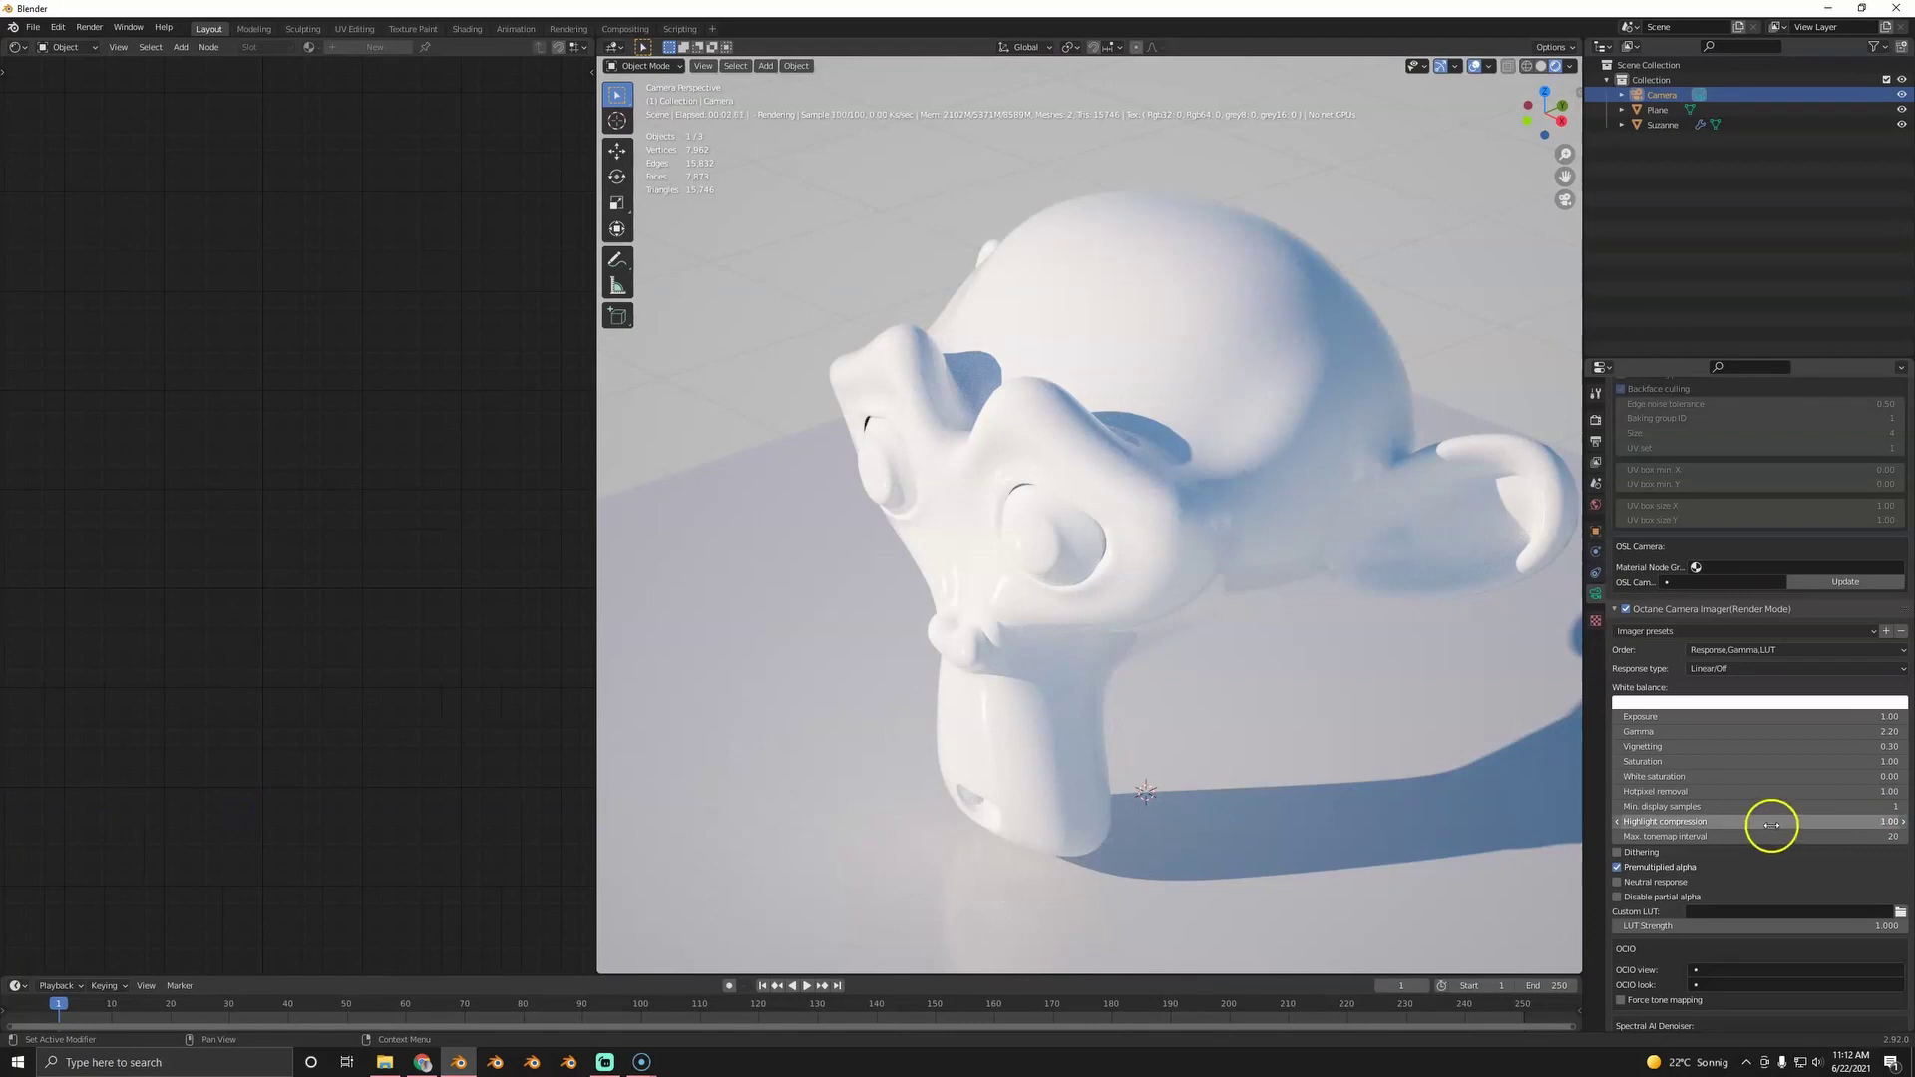
- Set the camera imager's Highlight compression to 0 and its Vignetting to 1.00
{"action": "left_click_drag", "start_coordinate": [1772, 822], "coordinate": [1697, 824]}
{"action": "scroll", "coordinate": [1470, 735], "scroll_direction": "down", "scroll_amount": 5}
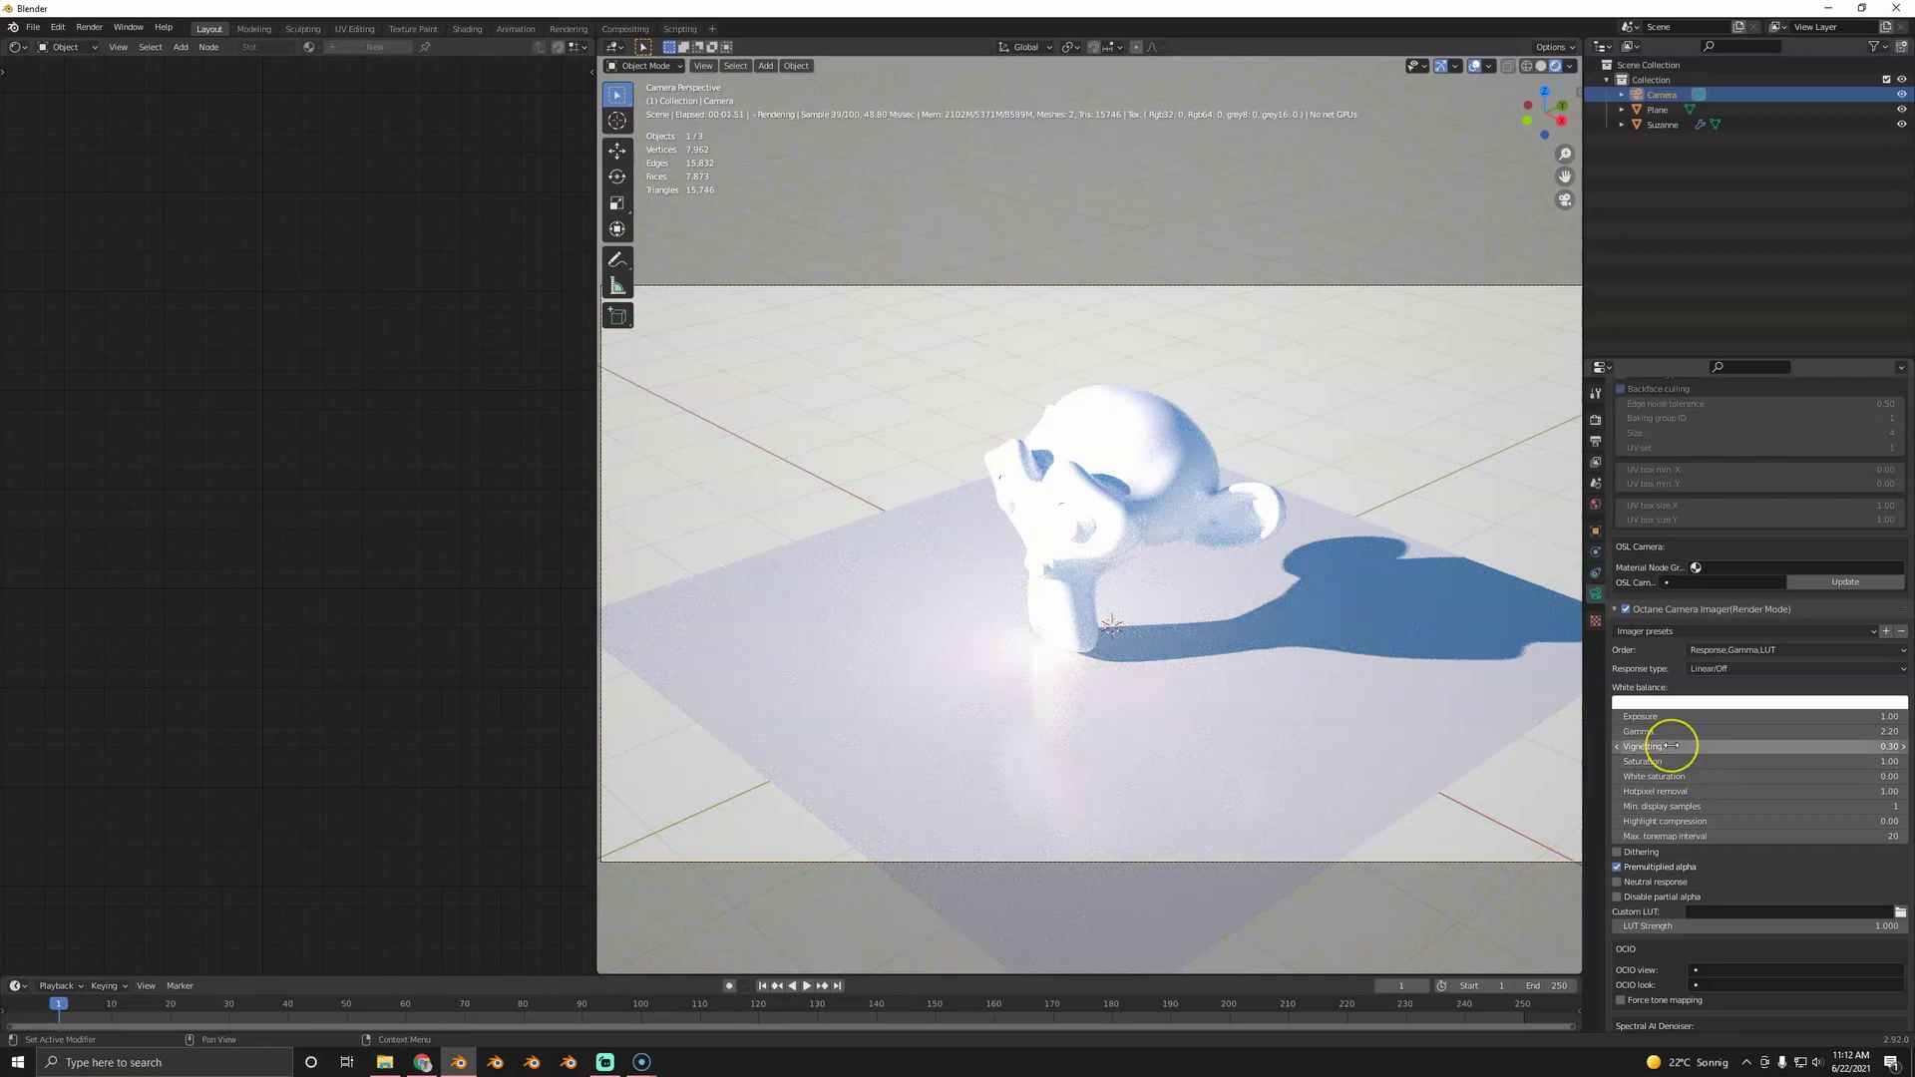
{"action": "left_click_drag", "start_coordinate": [1671, 746], "coordinate": [1755, 746]}
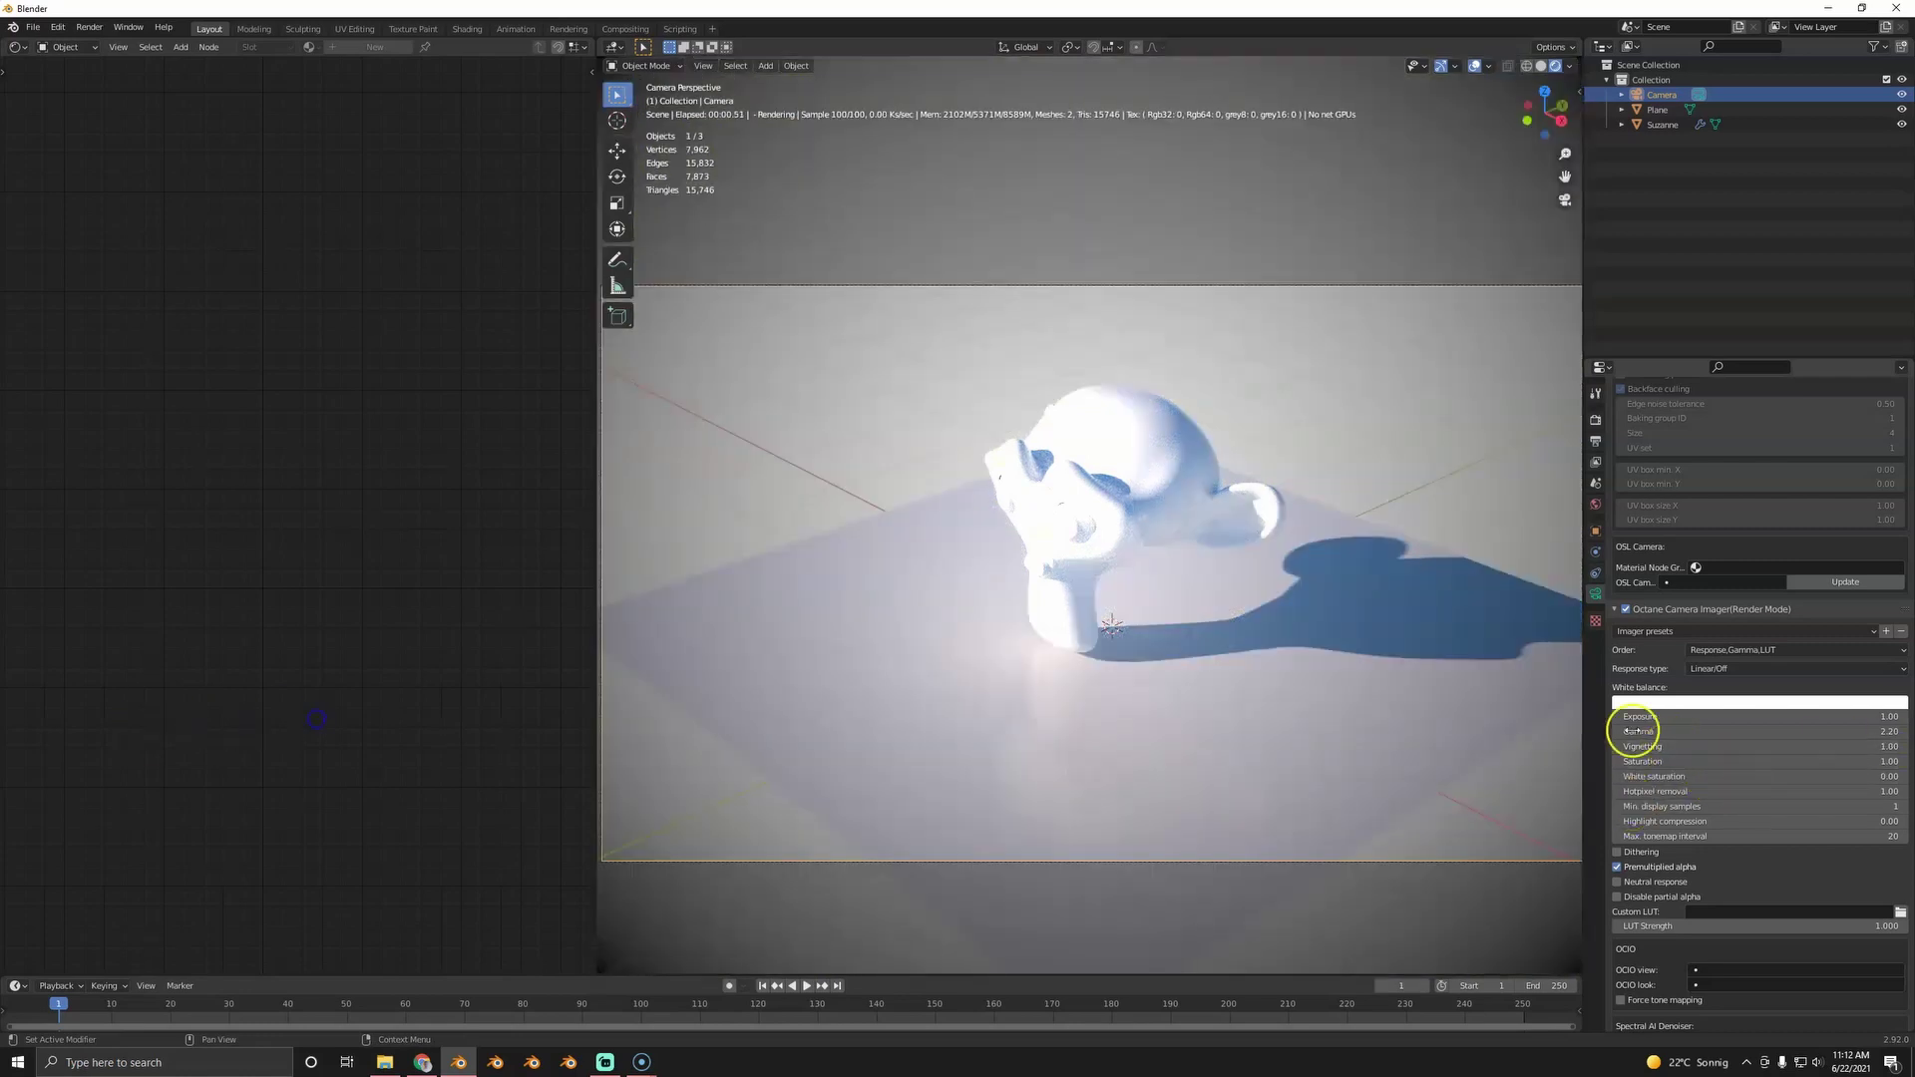
- Move the monkey head to the upper-left corner of the camera frame
{"action": "scroll", "coordinate": [1103, 692], "scroll_direction": "down", "scroll_amount": 2}
{"action": "scroll", "coordinate": [1042, 616], "scroll_direction": "up", "scroll_amount": 2}
{"action": "middle_click_drag", "start_coordinate": [1030, 610], "coordinate": [1156, 575], "text": "shift"}
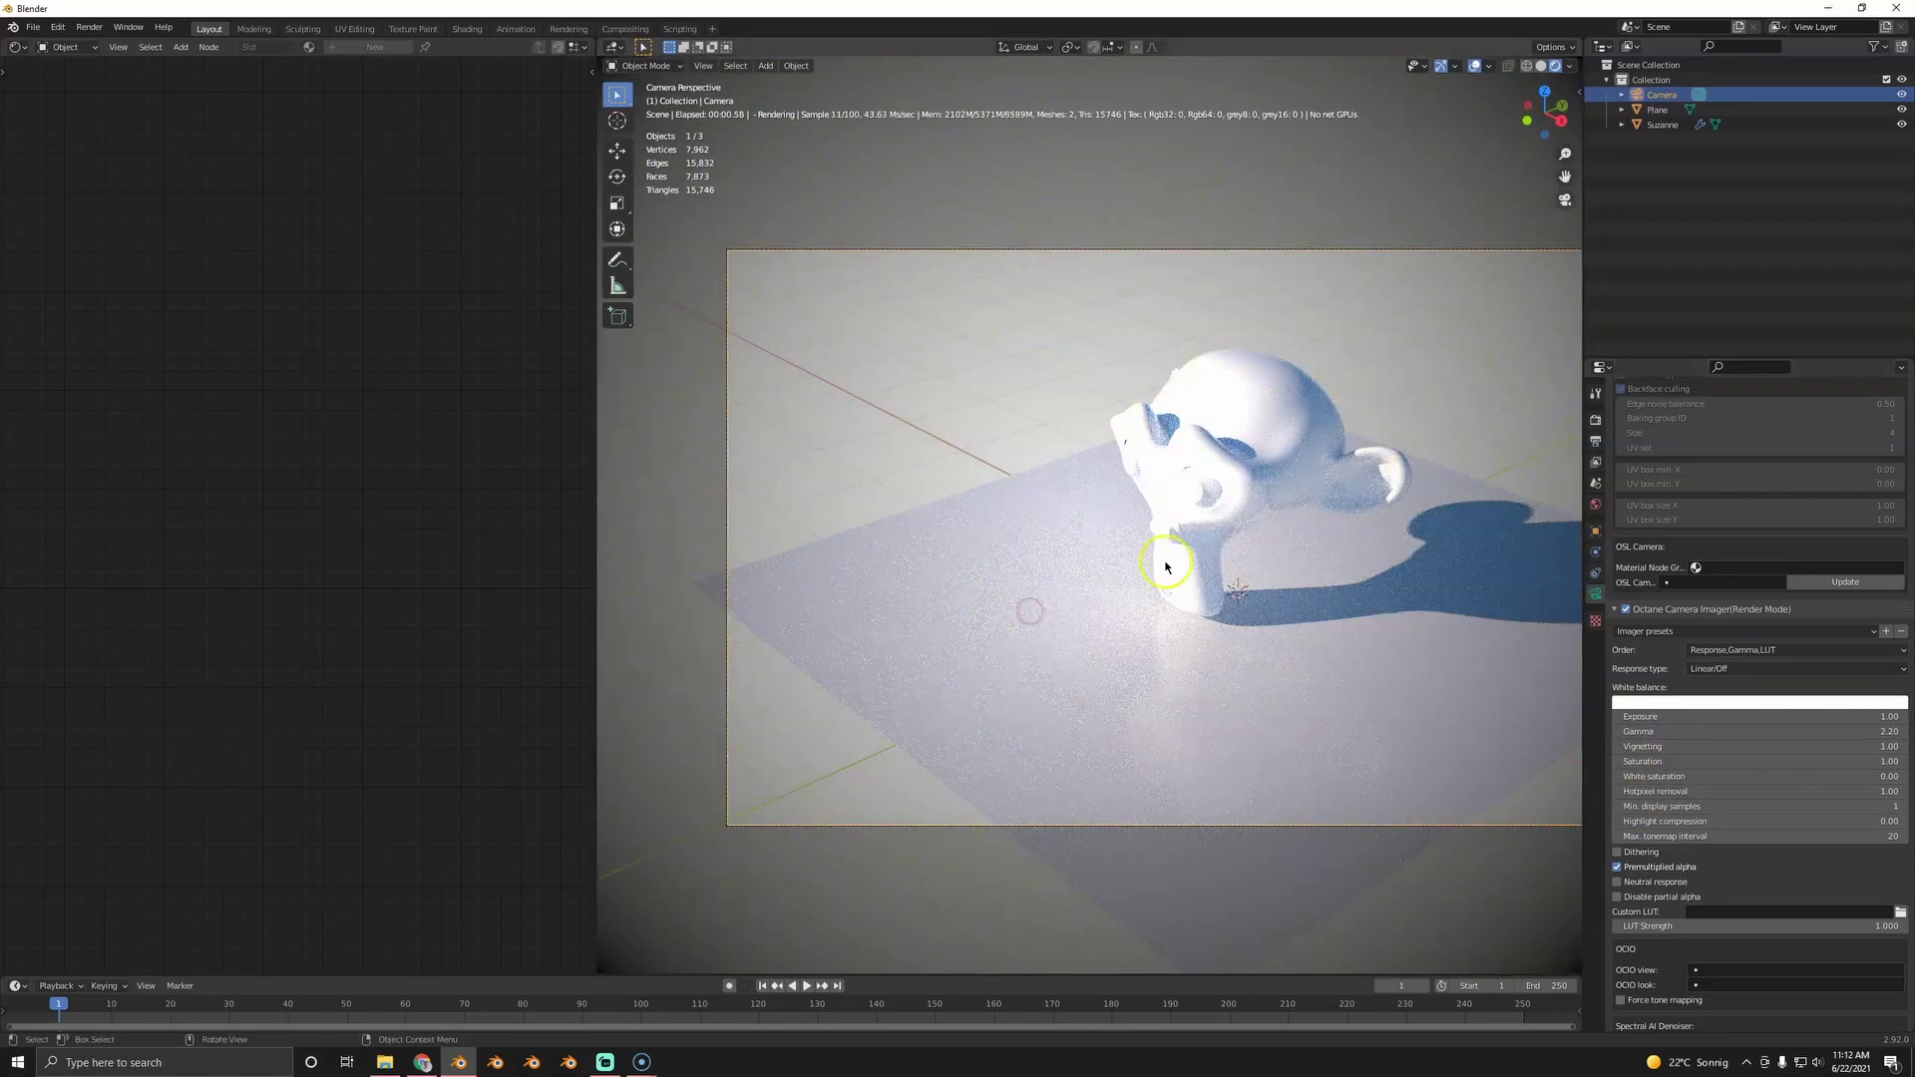
{"action": "left_click", "coordinate": [1210, 528]}
{"action": "key", "text": "g"}
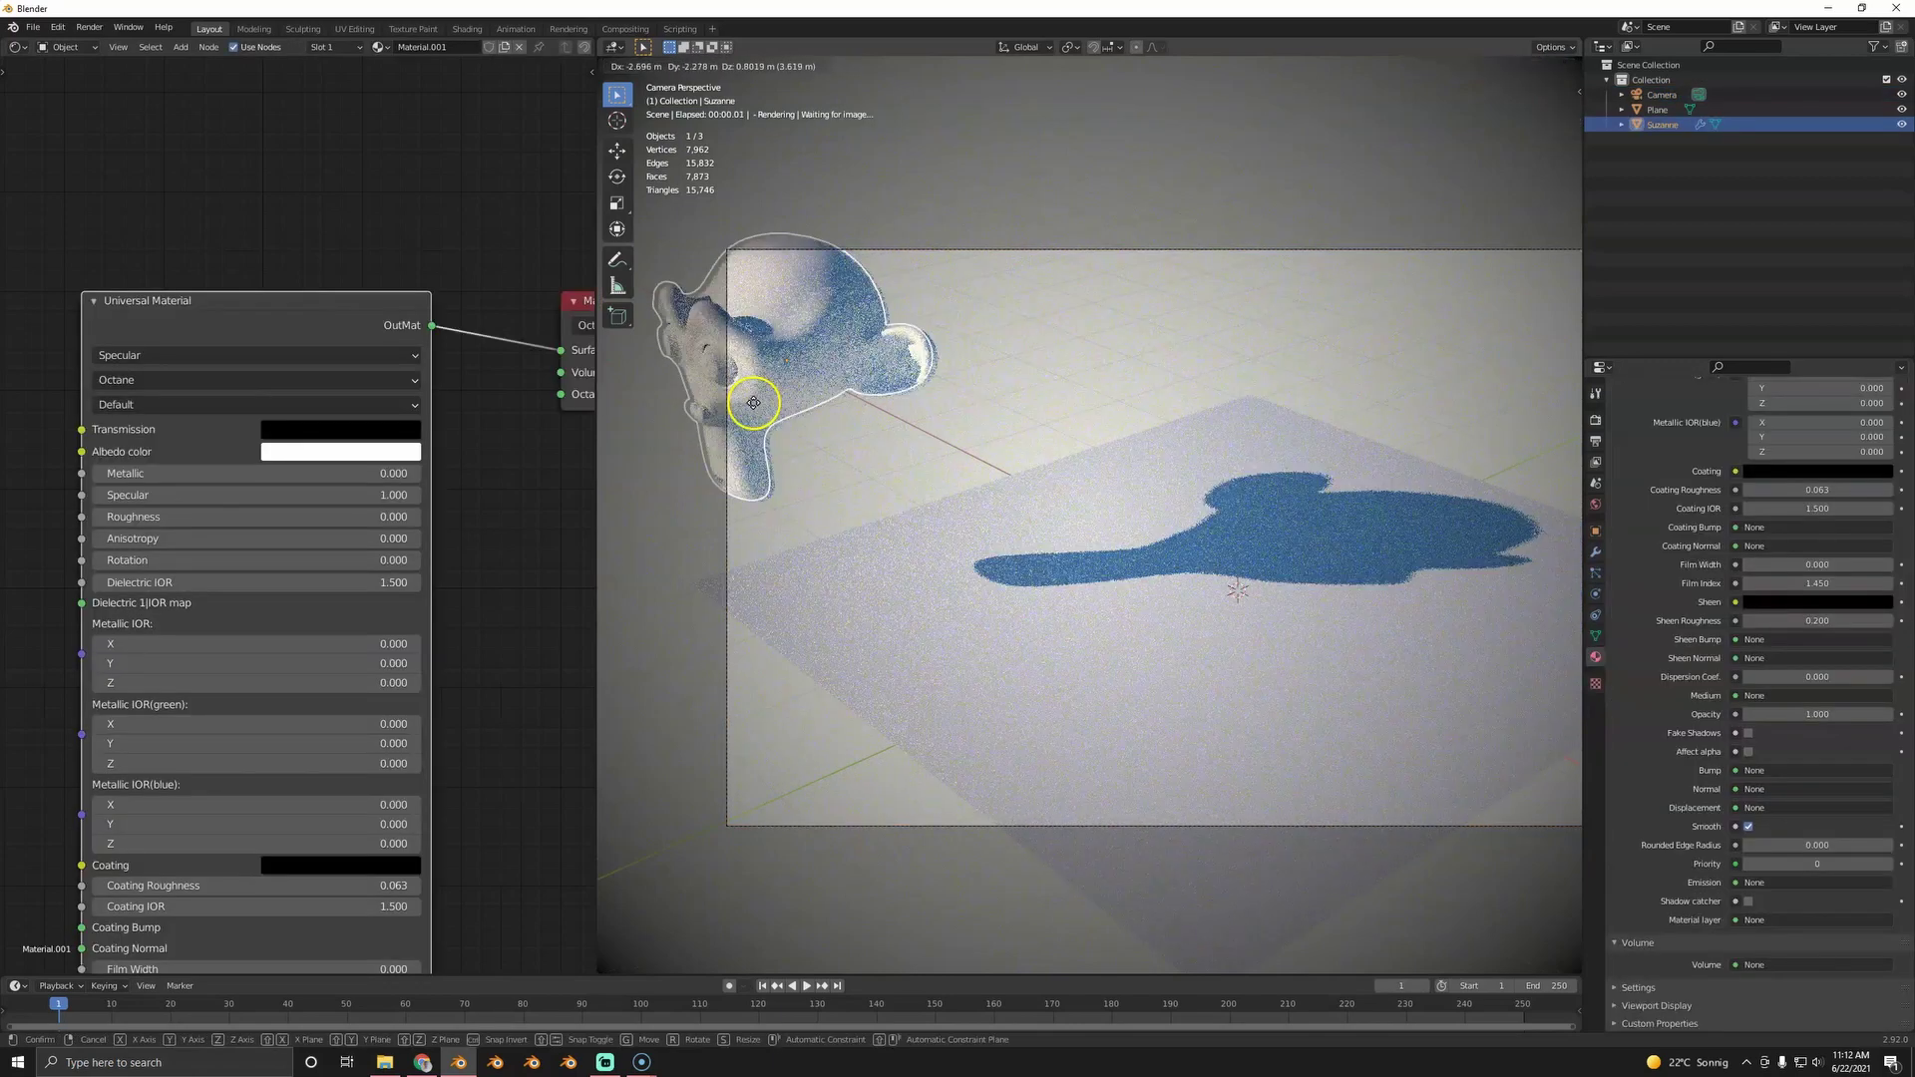
{"action": "left_click", "coordinate": [810, 408]}
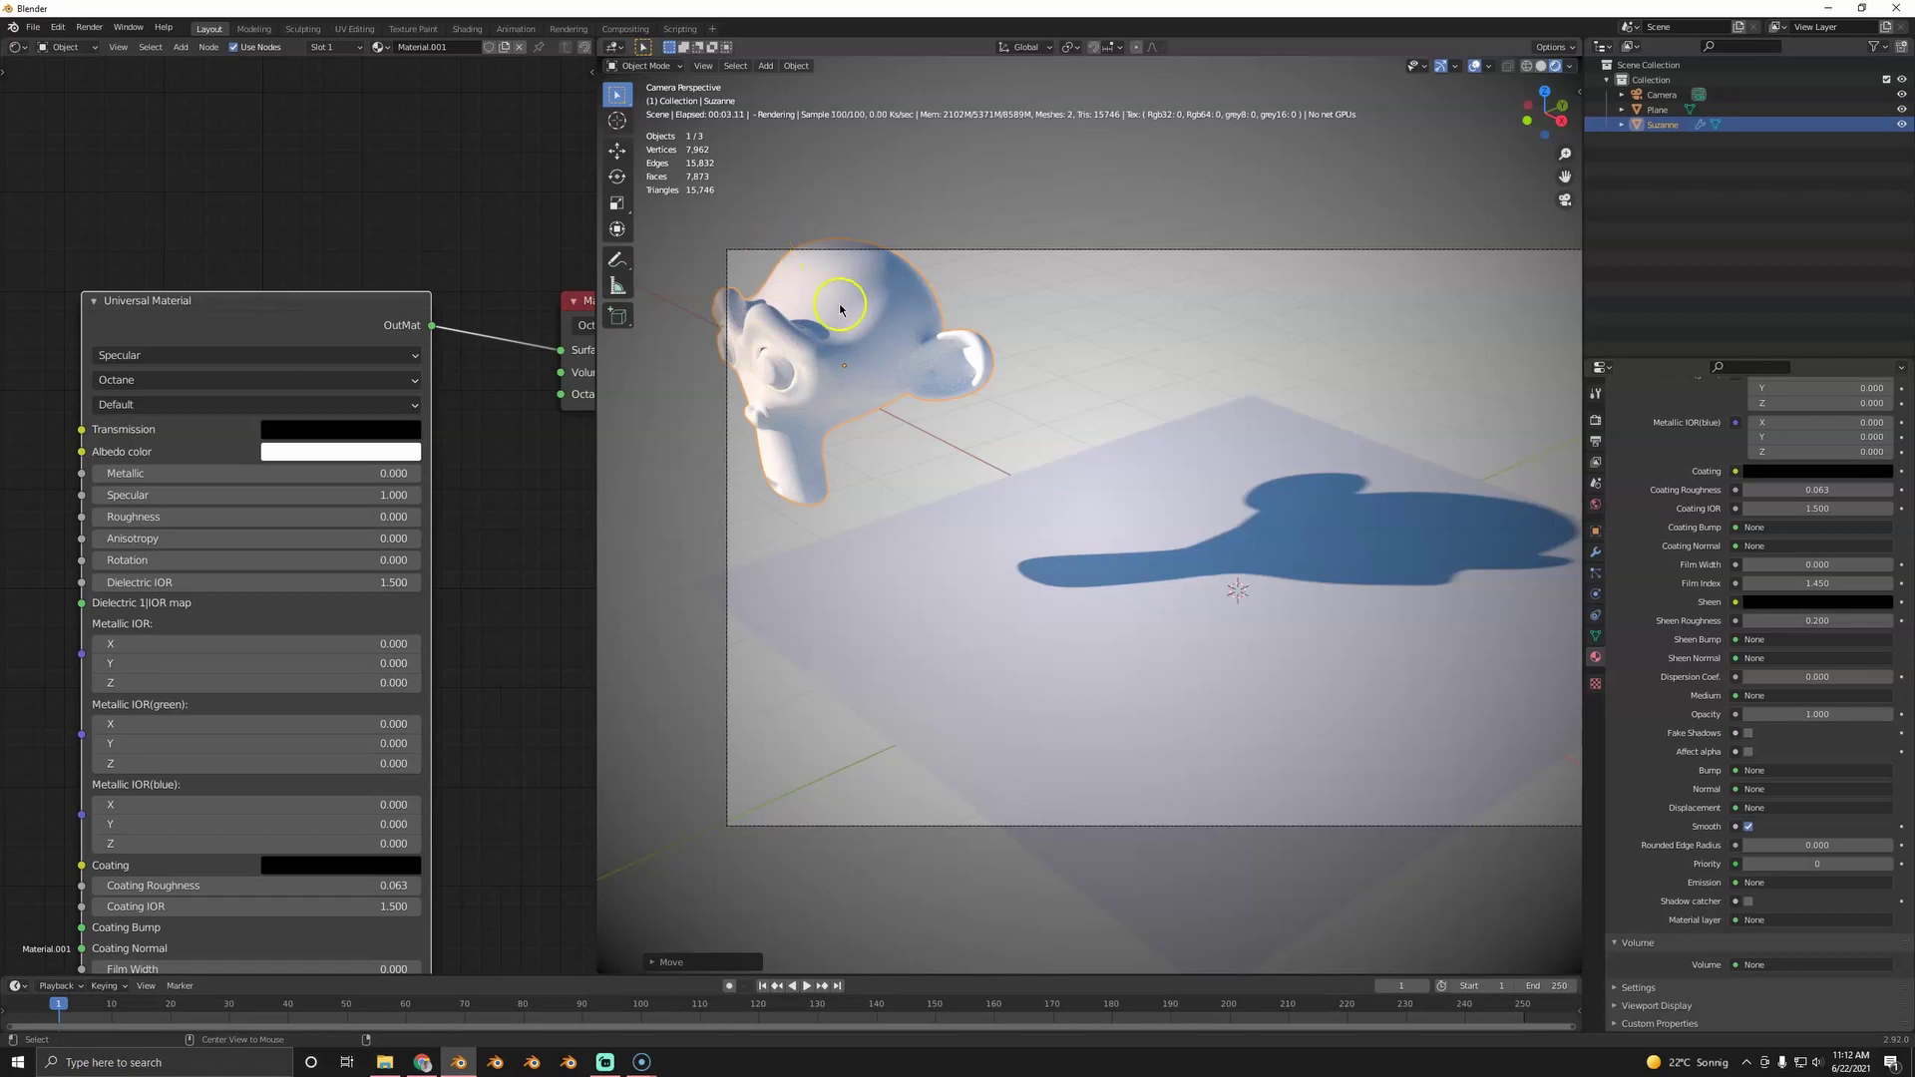
- Clear the monkey head's location and raise it along the Z axis until it stands on the plane
{"action": "key", "text": "alt+g"}
{"action": "key", "text": "ctrl+z"}
{"action": "key", "text": "alt+g"}
{"action": "key", "text": "g"}
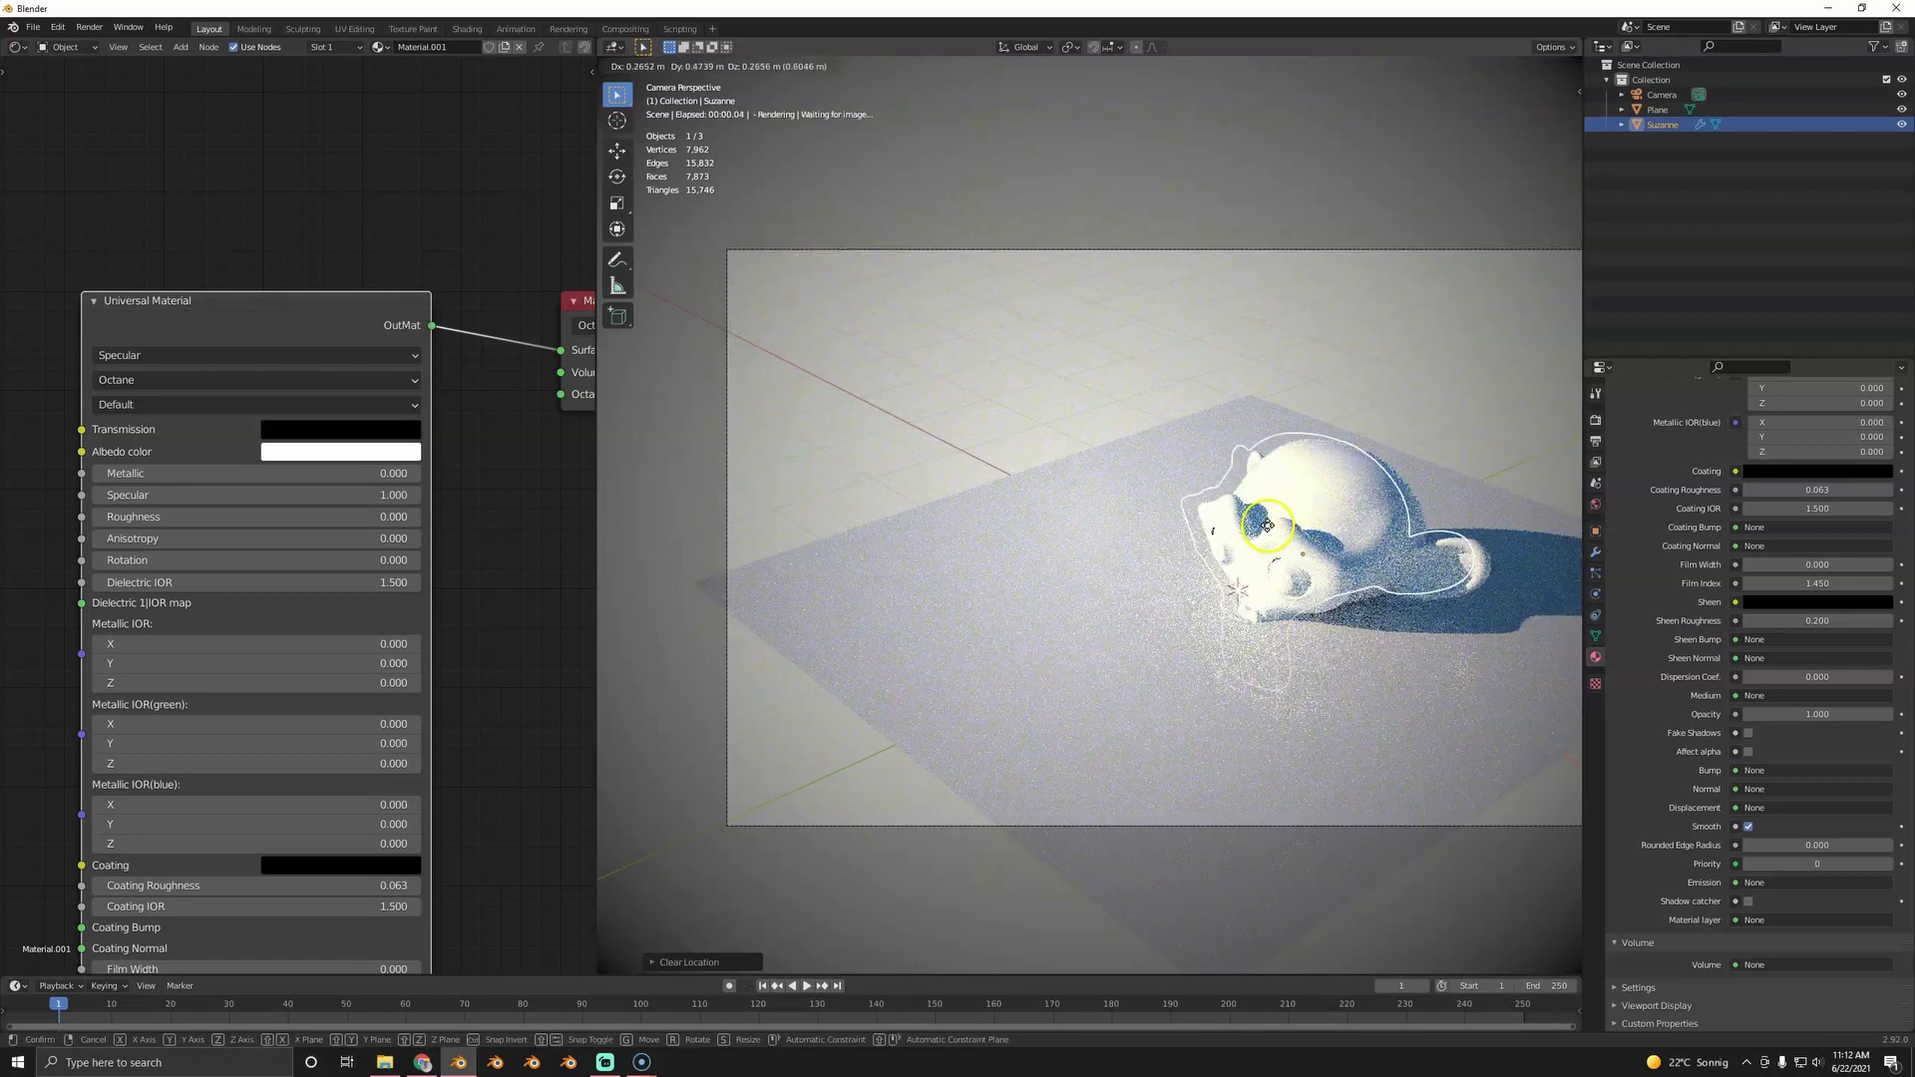
{"action": "right_click", "coordinate": [867, 359]}
{"action": "key", "text": "g"}
{"action": "key", "text": "z"}
{"action": "left_click", "coordinate": [1301, 427]}
- Select the camera and enable Octane Post Processing in its settings
{"action": "middle_click_drag", "start_coordinate": [1301, 427], "coordinate": [1221, 417], "text": "shift"}
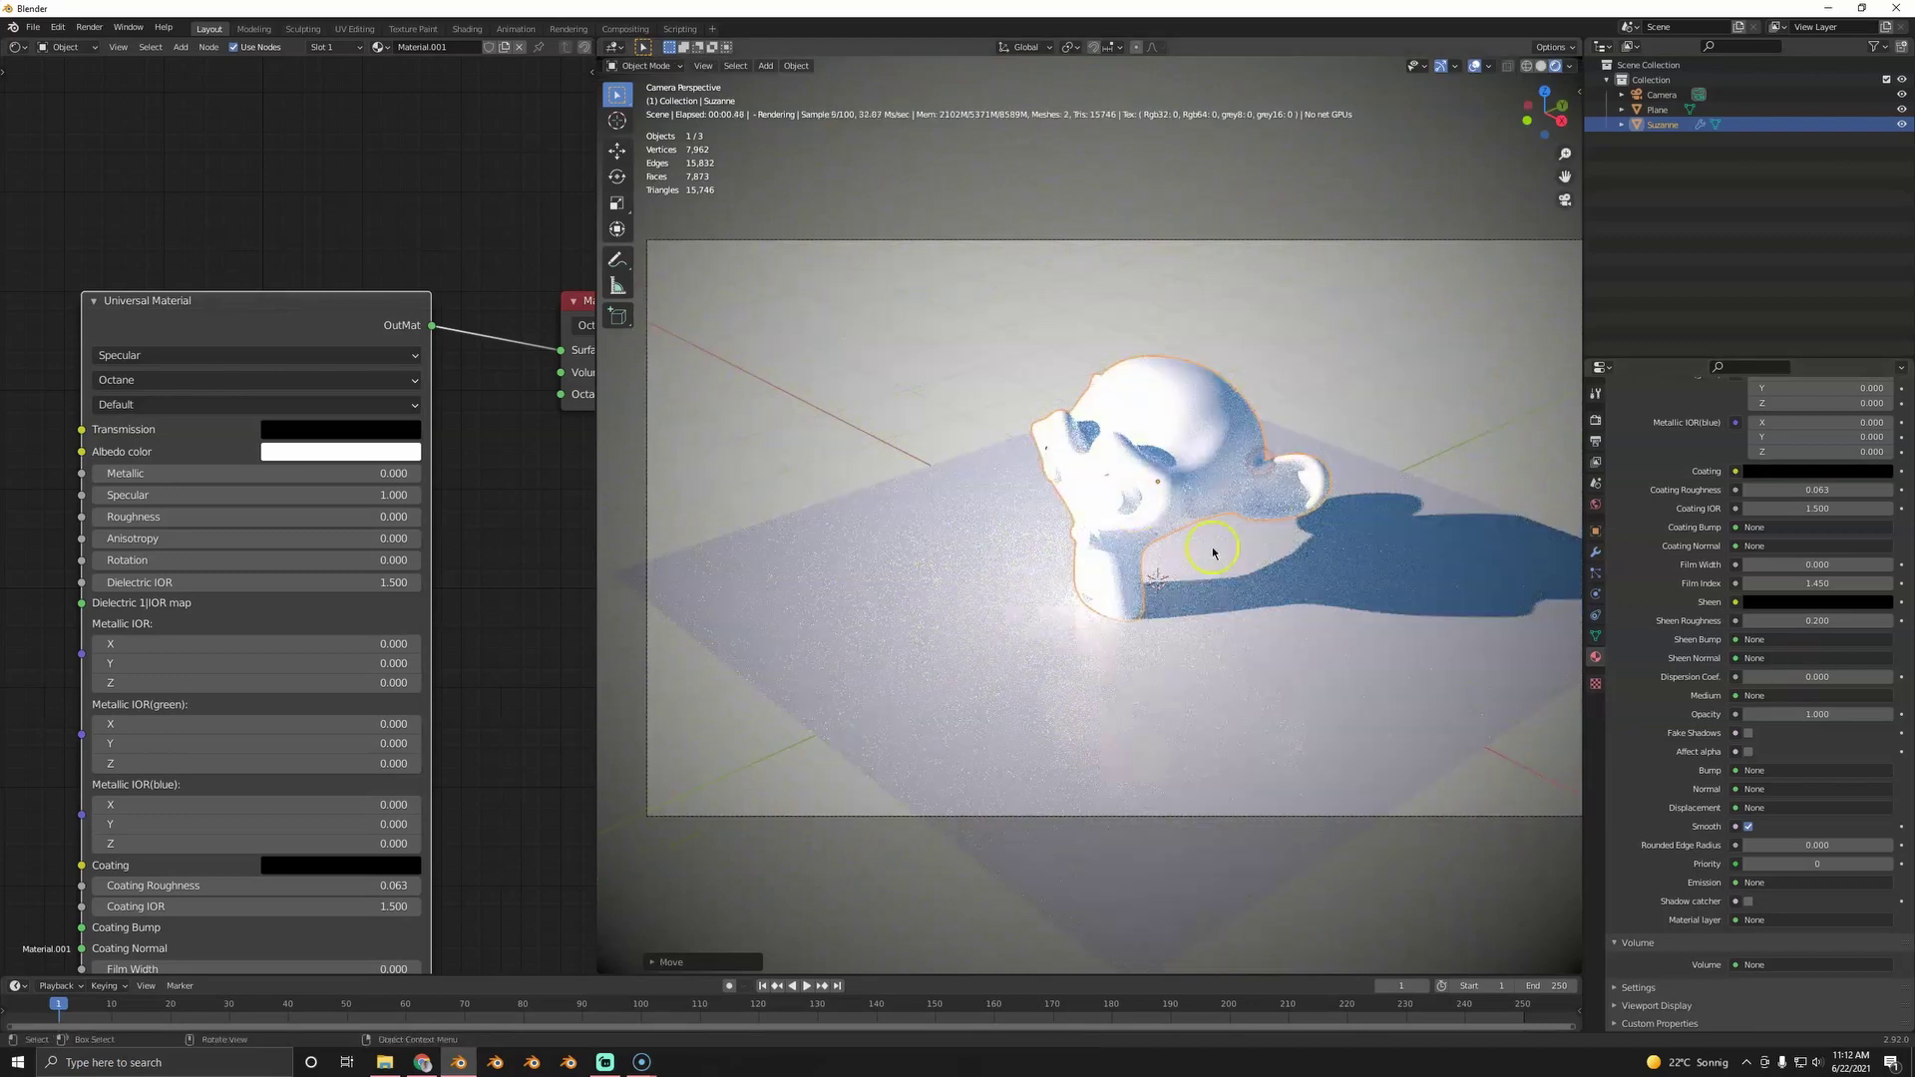
{"action": "left_click", "coordinate": [1299, 243]}
{"action": "scroll", "coordinate": [1705, 838], "scroll_direction": "down", "scroll_amount": 5}
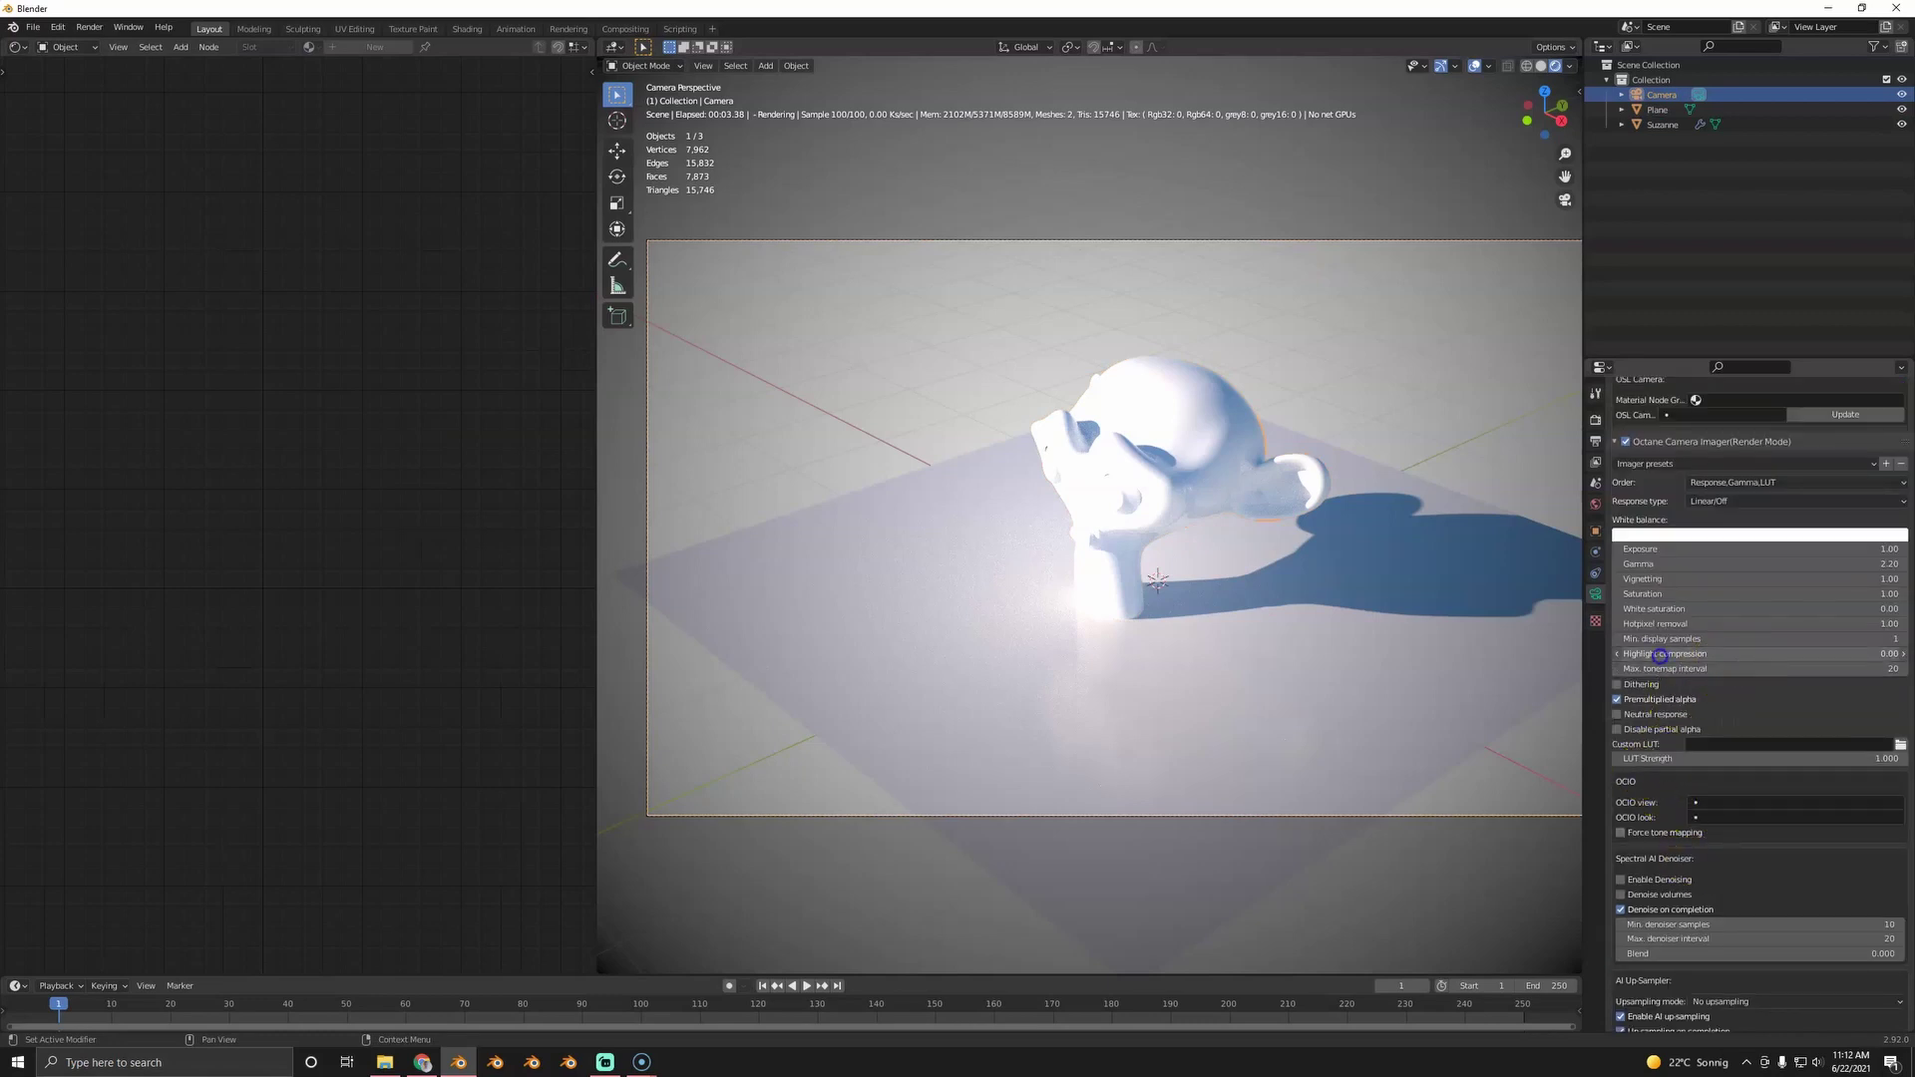
{"action": "scroll", "coordinate": [1662, 821], "scroll_direction": "down", "scroll_amount": 5}
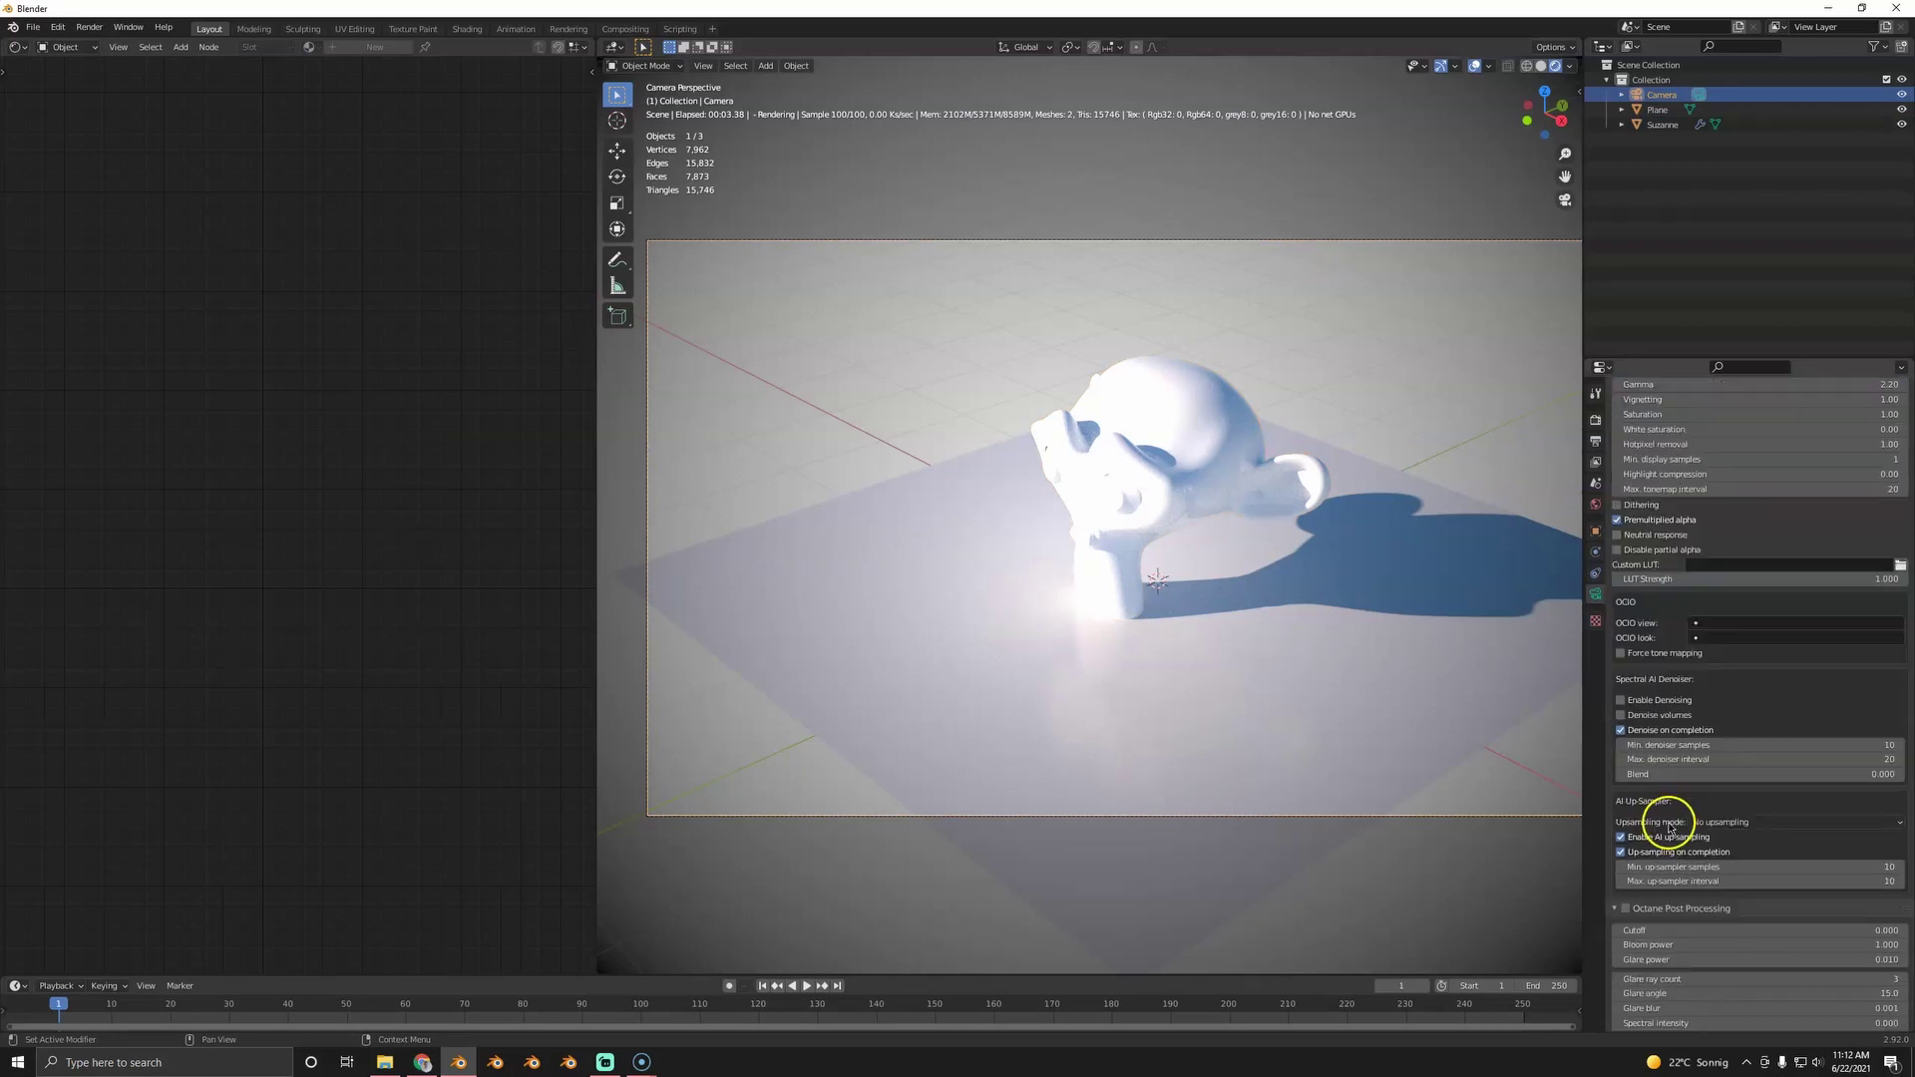
{"action": "left_click", "coordinate": [1625, 870]}
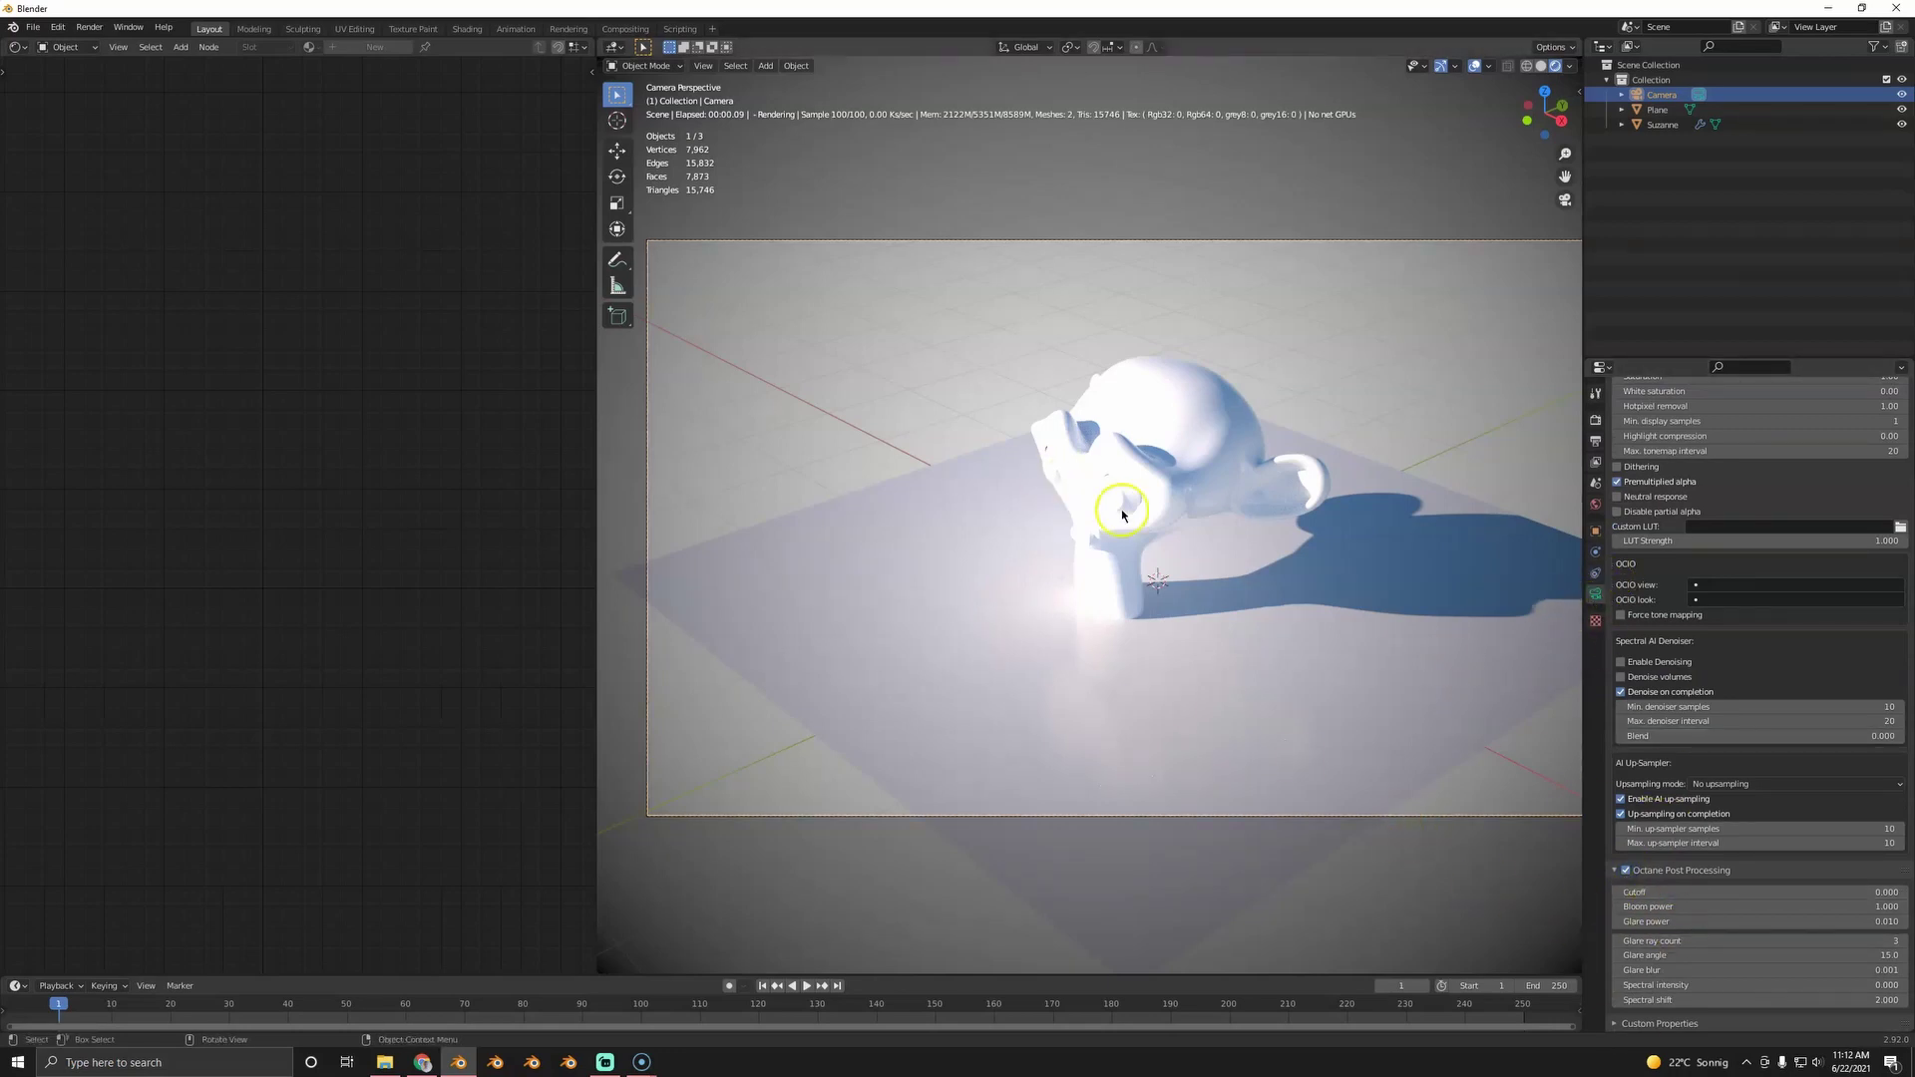
- Select the monkey head and set its Universal Material's Albedo color to black
{"action": "scroll", "coordinate": [1122, 514], "scroll_direction": "up", "scroll_amount": 3}
{"action": "left_click", "coordinate": [1218, 350]}
{"action": "left_click", "coordinate": [351, 453]}
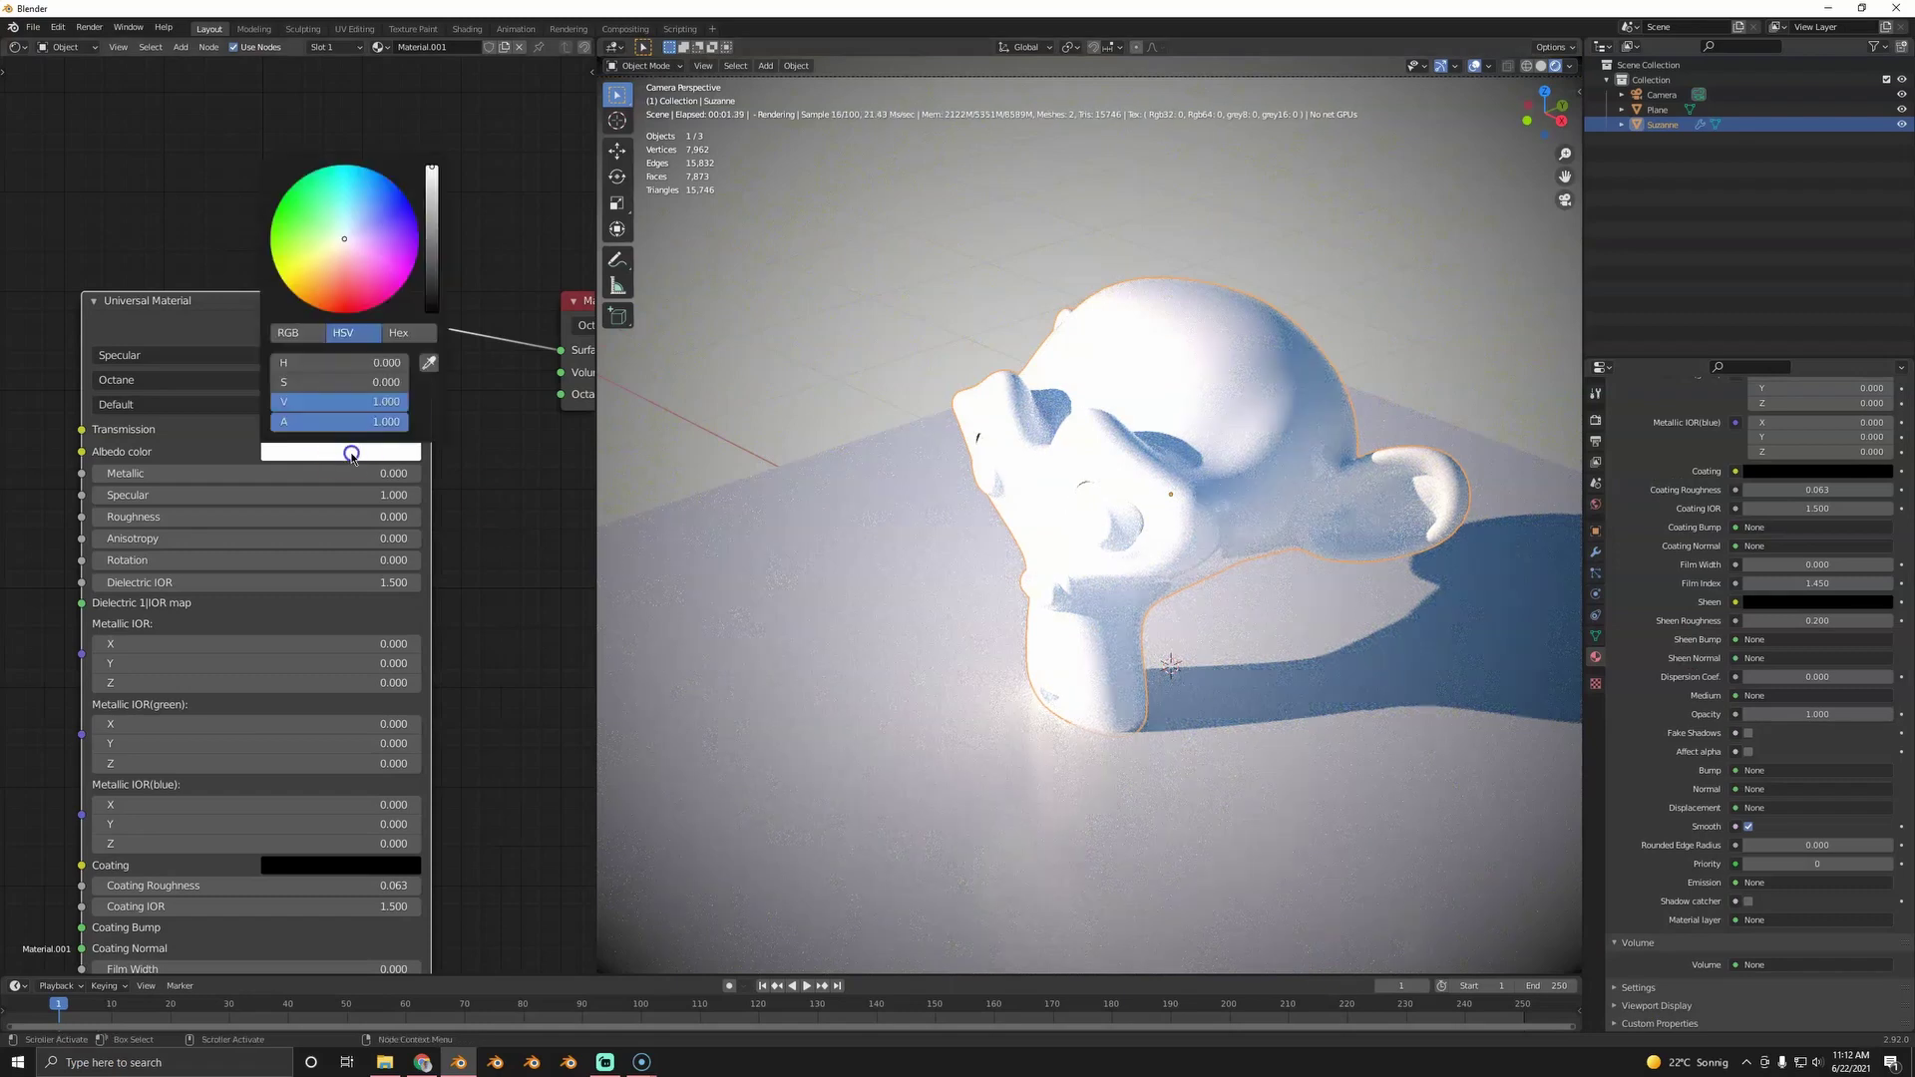
{"action": "left_click_drag", "start_coordinate": [435, 302], "coordinate": [436, 311]}
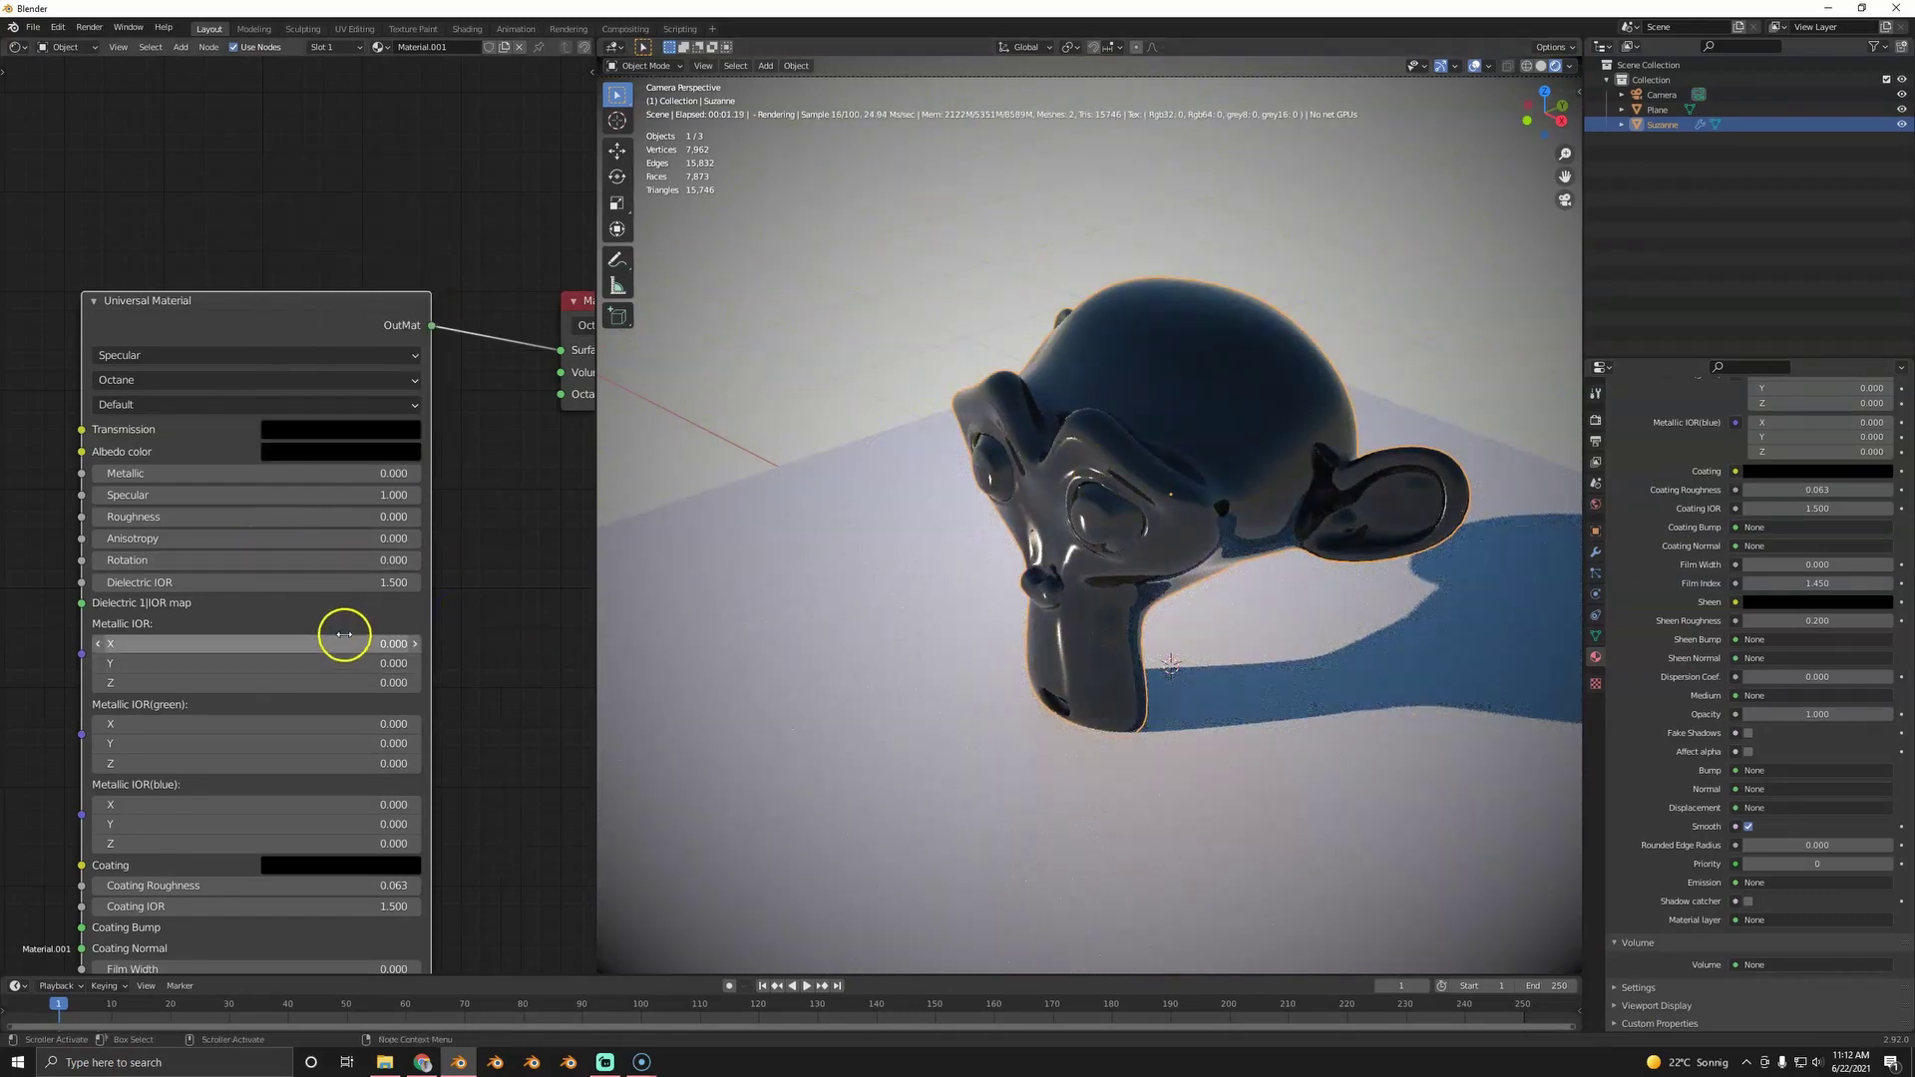
- Rotate the monkey head about the global Z axis until its face turns toward the shadow side
{"action": "key", "text": "g"}
{"action": "key", "text": "r"}
{"action": "key", "text": "z"}
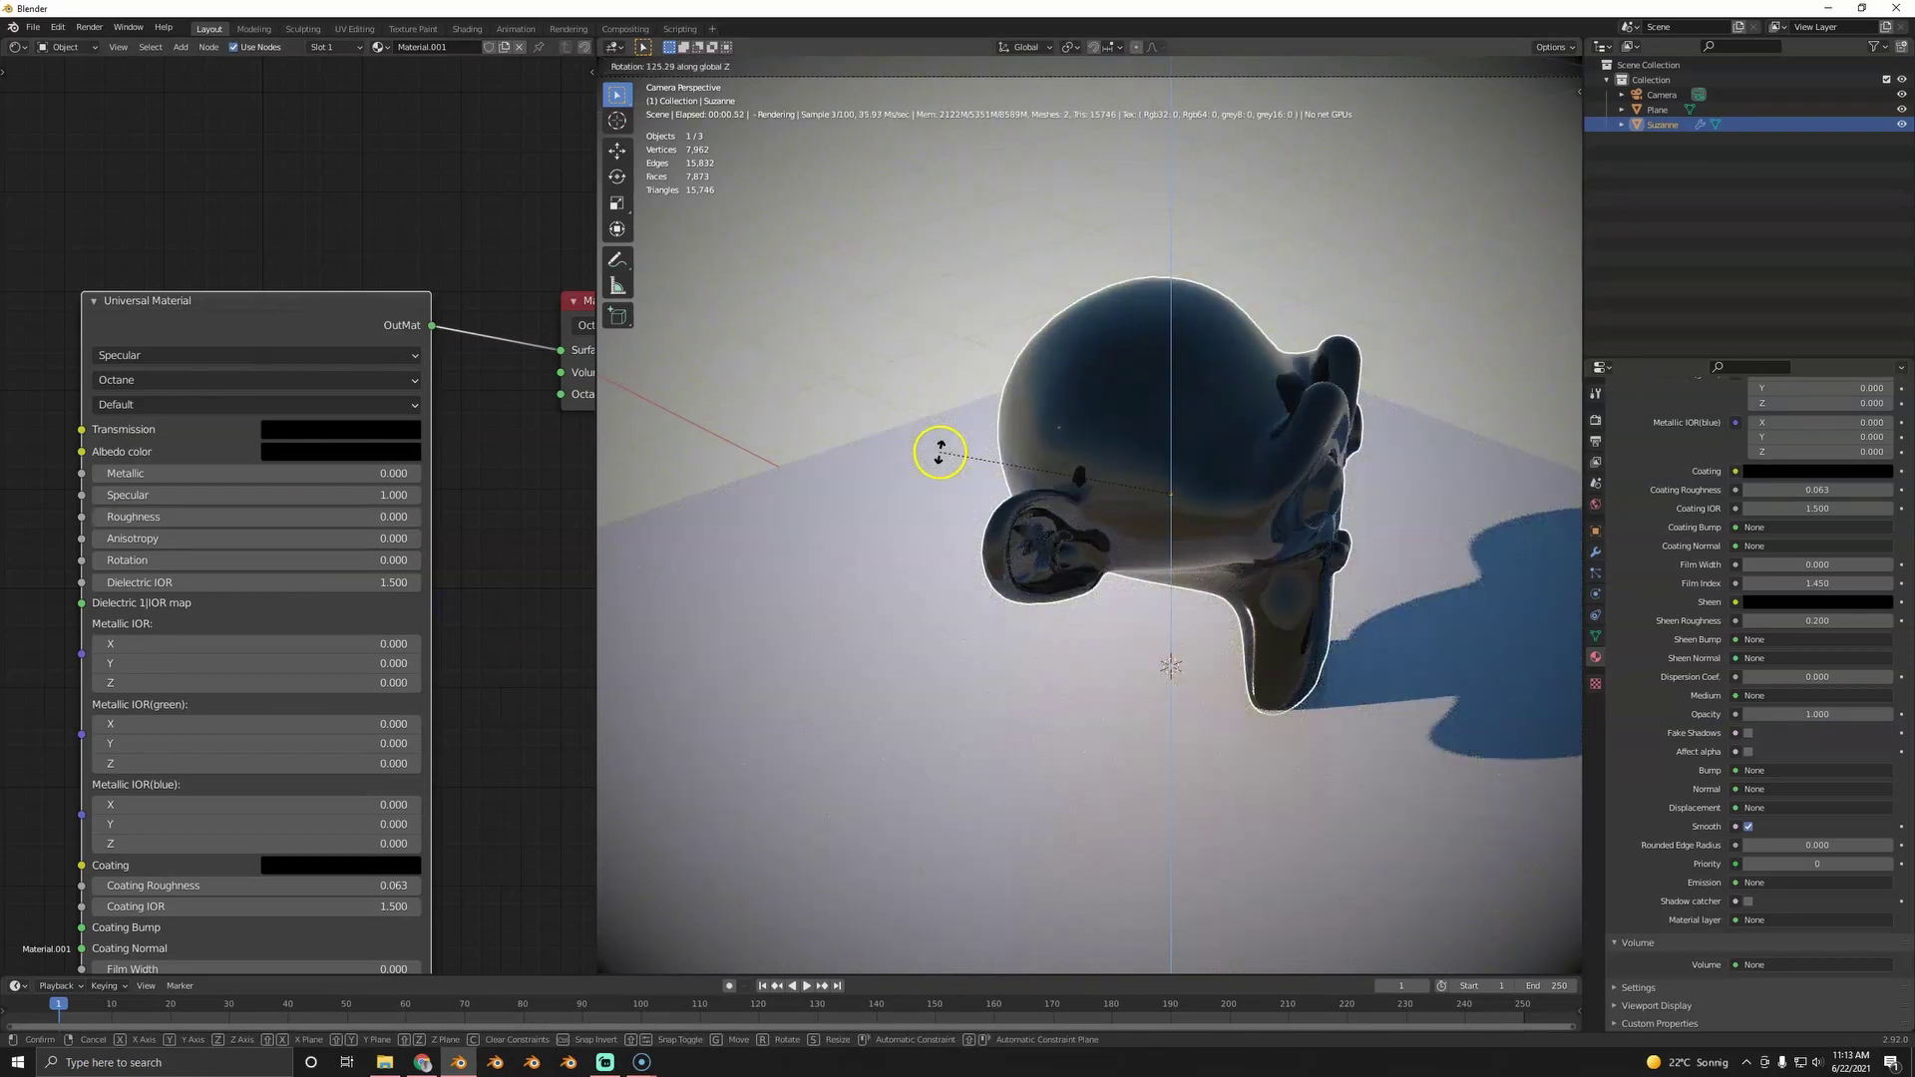
{"action": "left_click", "coordinate": [991, 357]}
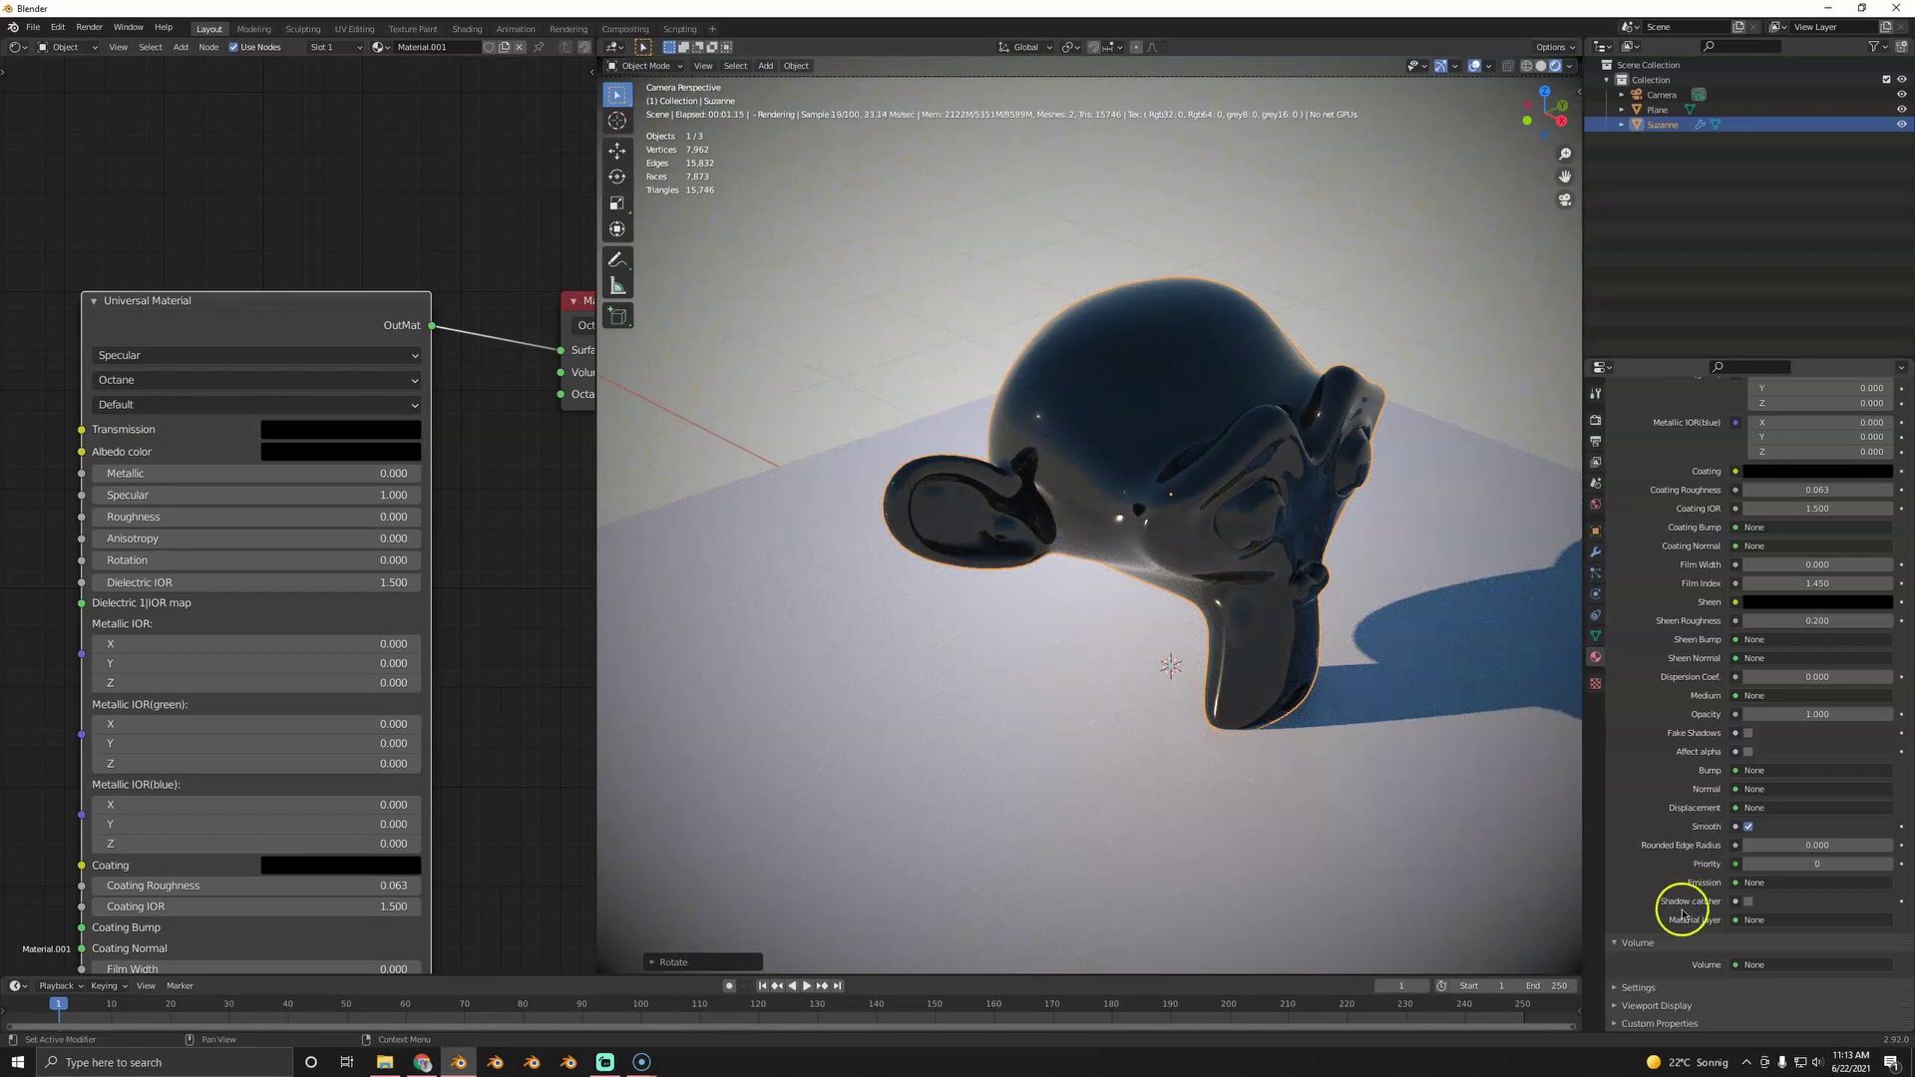
- Select the camera and set Glare power to 1000 in its Octane Post Processing settings
{"action": "left_click", "coordinate": [1656, 94]}
{"action": "left_click", "coordinate": [1595, 593]}
{"action": "scroll", "coordinate": [1710, 962], "scroll_direction": "down", "scroll_amount": 10}
{"action": "scroll", "coordinate": [1695, 842], "scroll_direction": "down", "scroll_amount": 10, "text": "ctrl"}
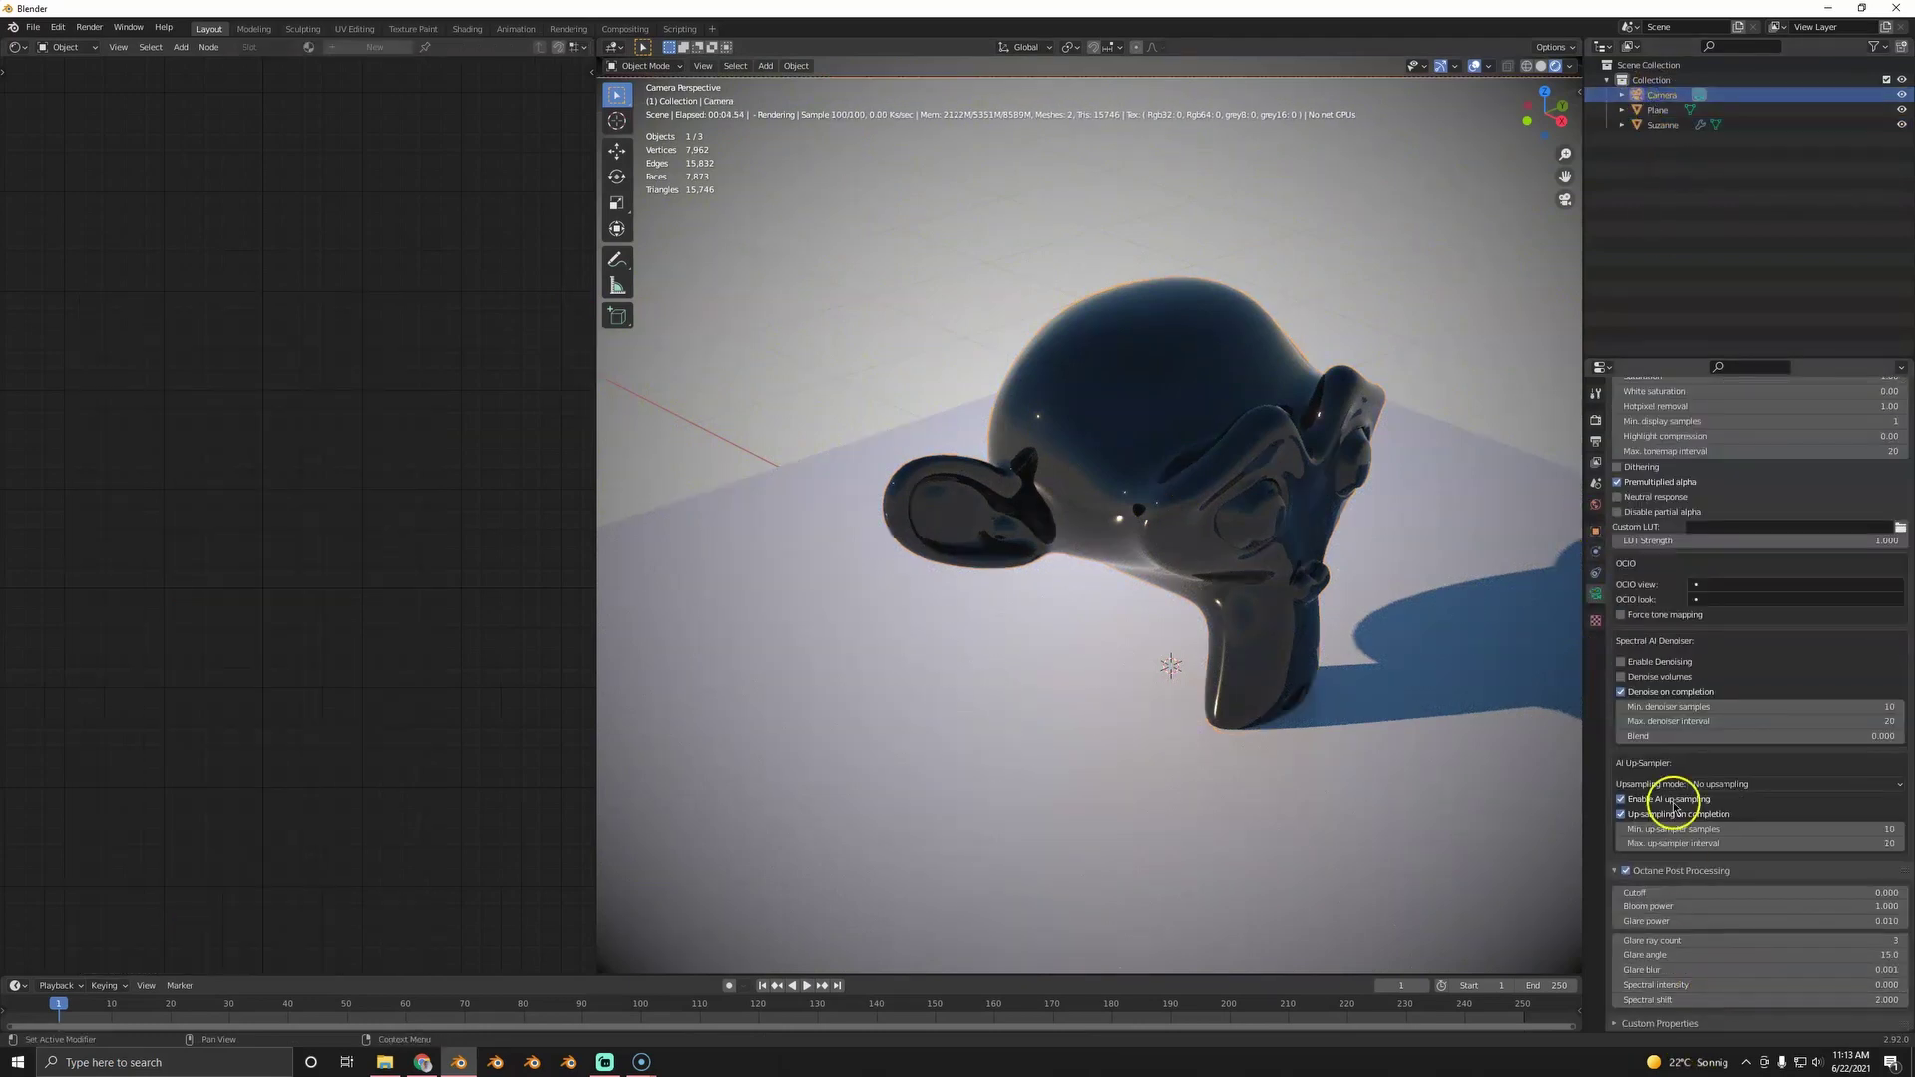
{"action": "left_click", "coordinate": [1763, 919]}
{"action": "type", "text": "1000"}
{"action": "key", "text": "Return"}
- Adjust the post-processing Cutoff to about 0.906 while checking the glare in the camera view
{"action": "left_click_drag", "start_coordinate": [1718, 890], "coordinate": [1768, 892]}
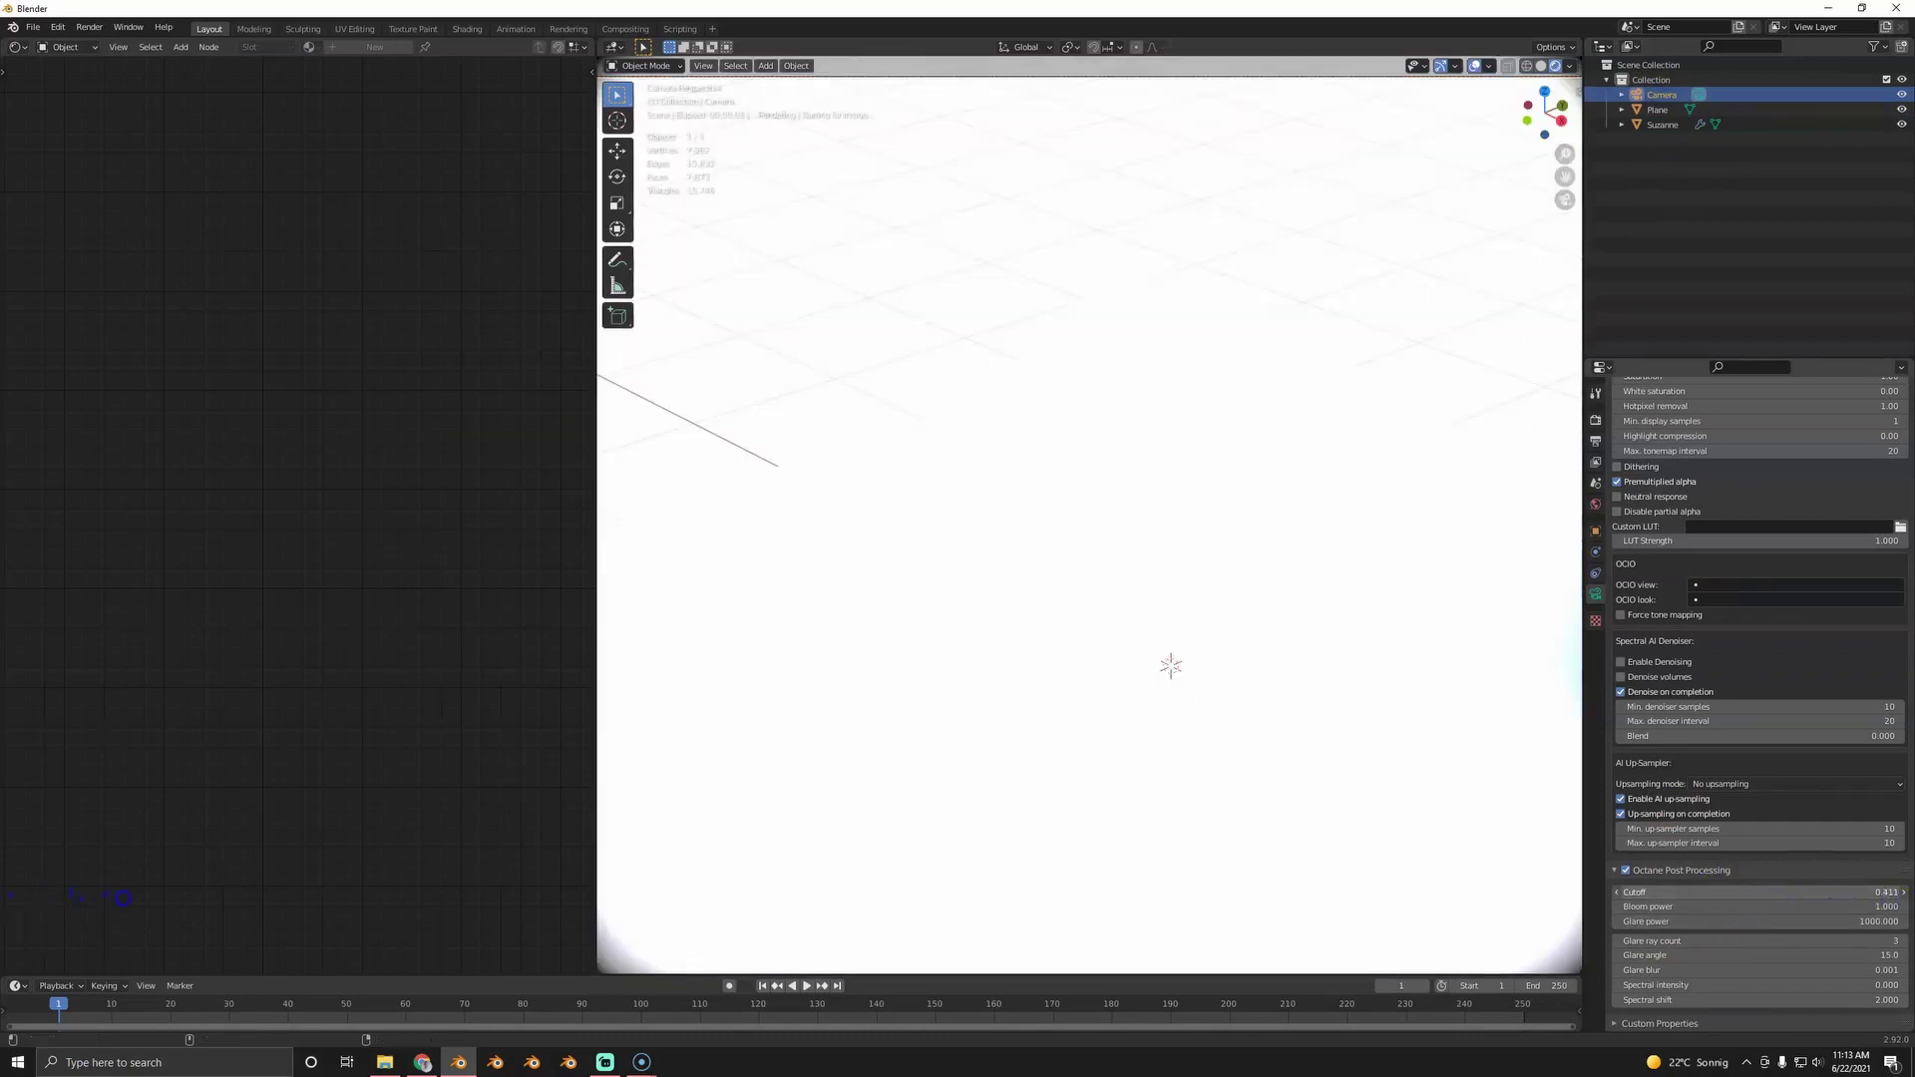
{"action": "left_click_drag", "start_coordinate": [966, 858], "coordinate": [1250, 878]}
{"action": "key", "text": "KP_0"}
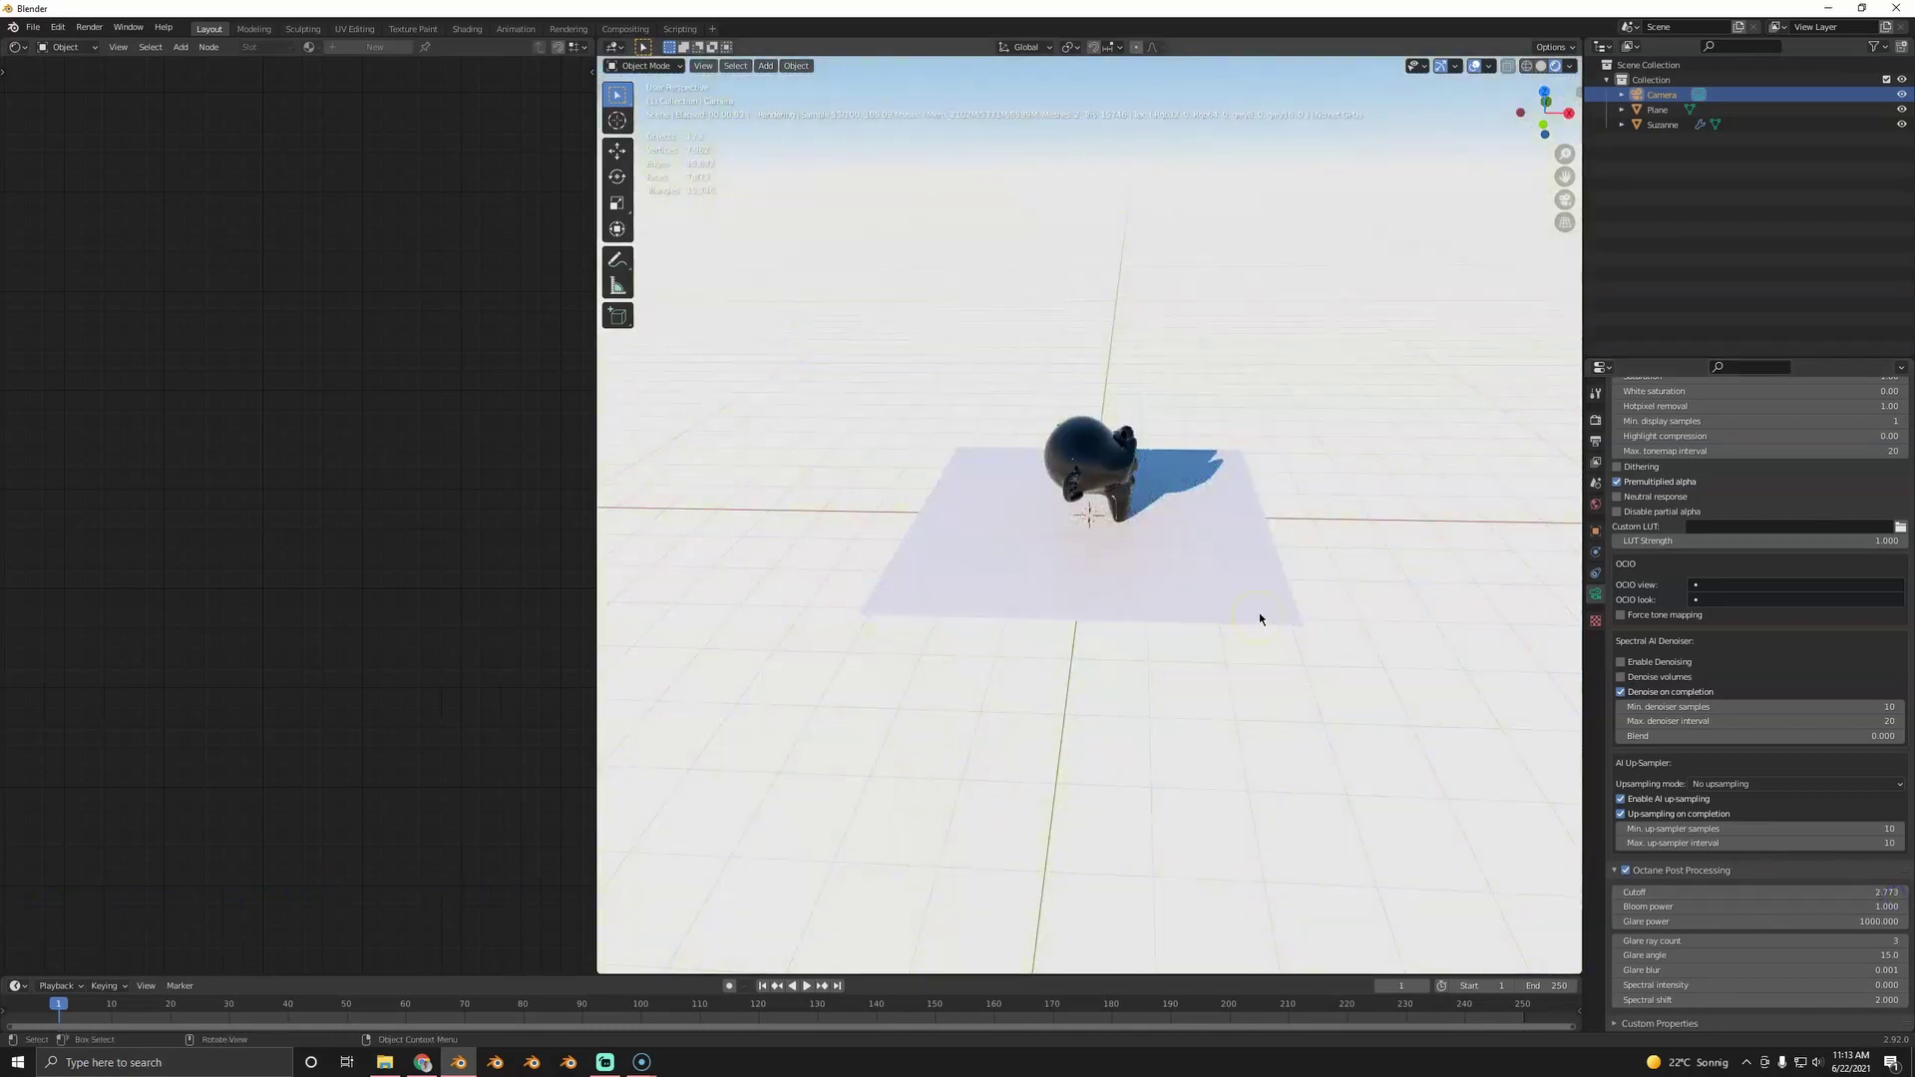
{"action": "key", "text": "KP_0"}
{"action": "mouse_move", "coordinate": [1830, 892]}
{"action": "left_mouse_down"}
{"action": "mouse_move", "coordinate": [1512, 889]}
{"action": "mouse_move", "coordinate": [1522, 834]}
{"action": "mouse_move", "coordinate": [1184, 799]}
{"action": "mouse_move", "coordinate": [1783, 812]}
{"action": "mouse_move", "coordinate": [1838, 889]}
{"action": "left_mouse_up"}
- Set the post-processing Bloom power to 10000 and lower the Cutoff to about 0.795
{"action": "left_click", "coordinate": [1831, 907]}
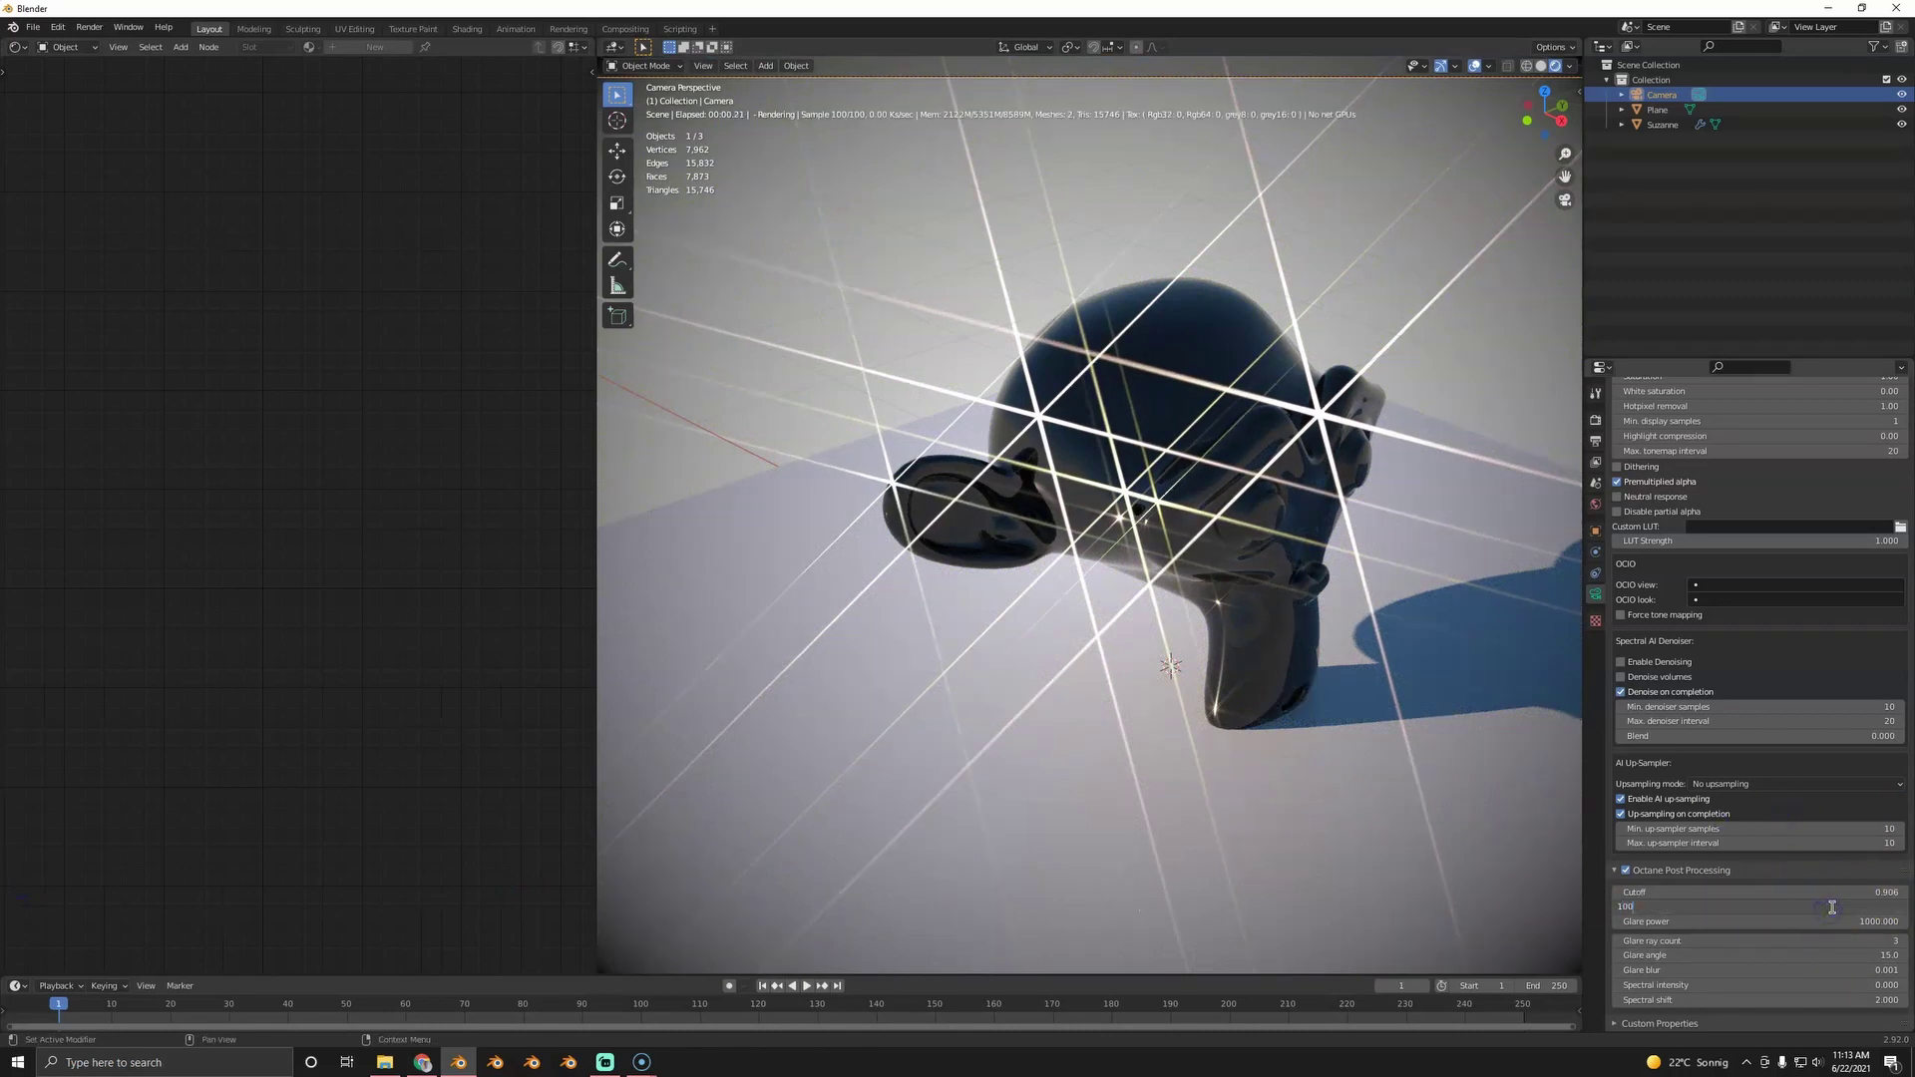
{"action": "type", "text": "0000"}
{"action": "key", "text": "Return"}
{"action": "left_click_drag", "start_coordinate": [1883, 895], "coordinate": [1773, 893]}
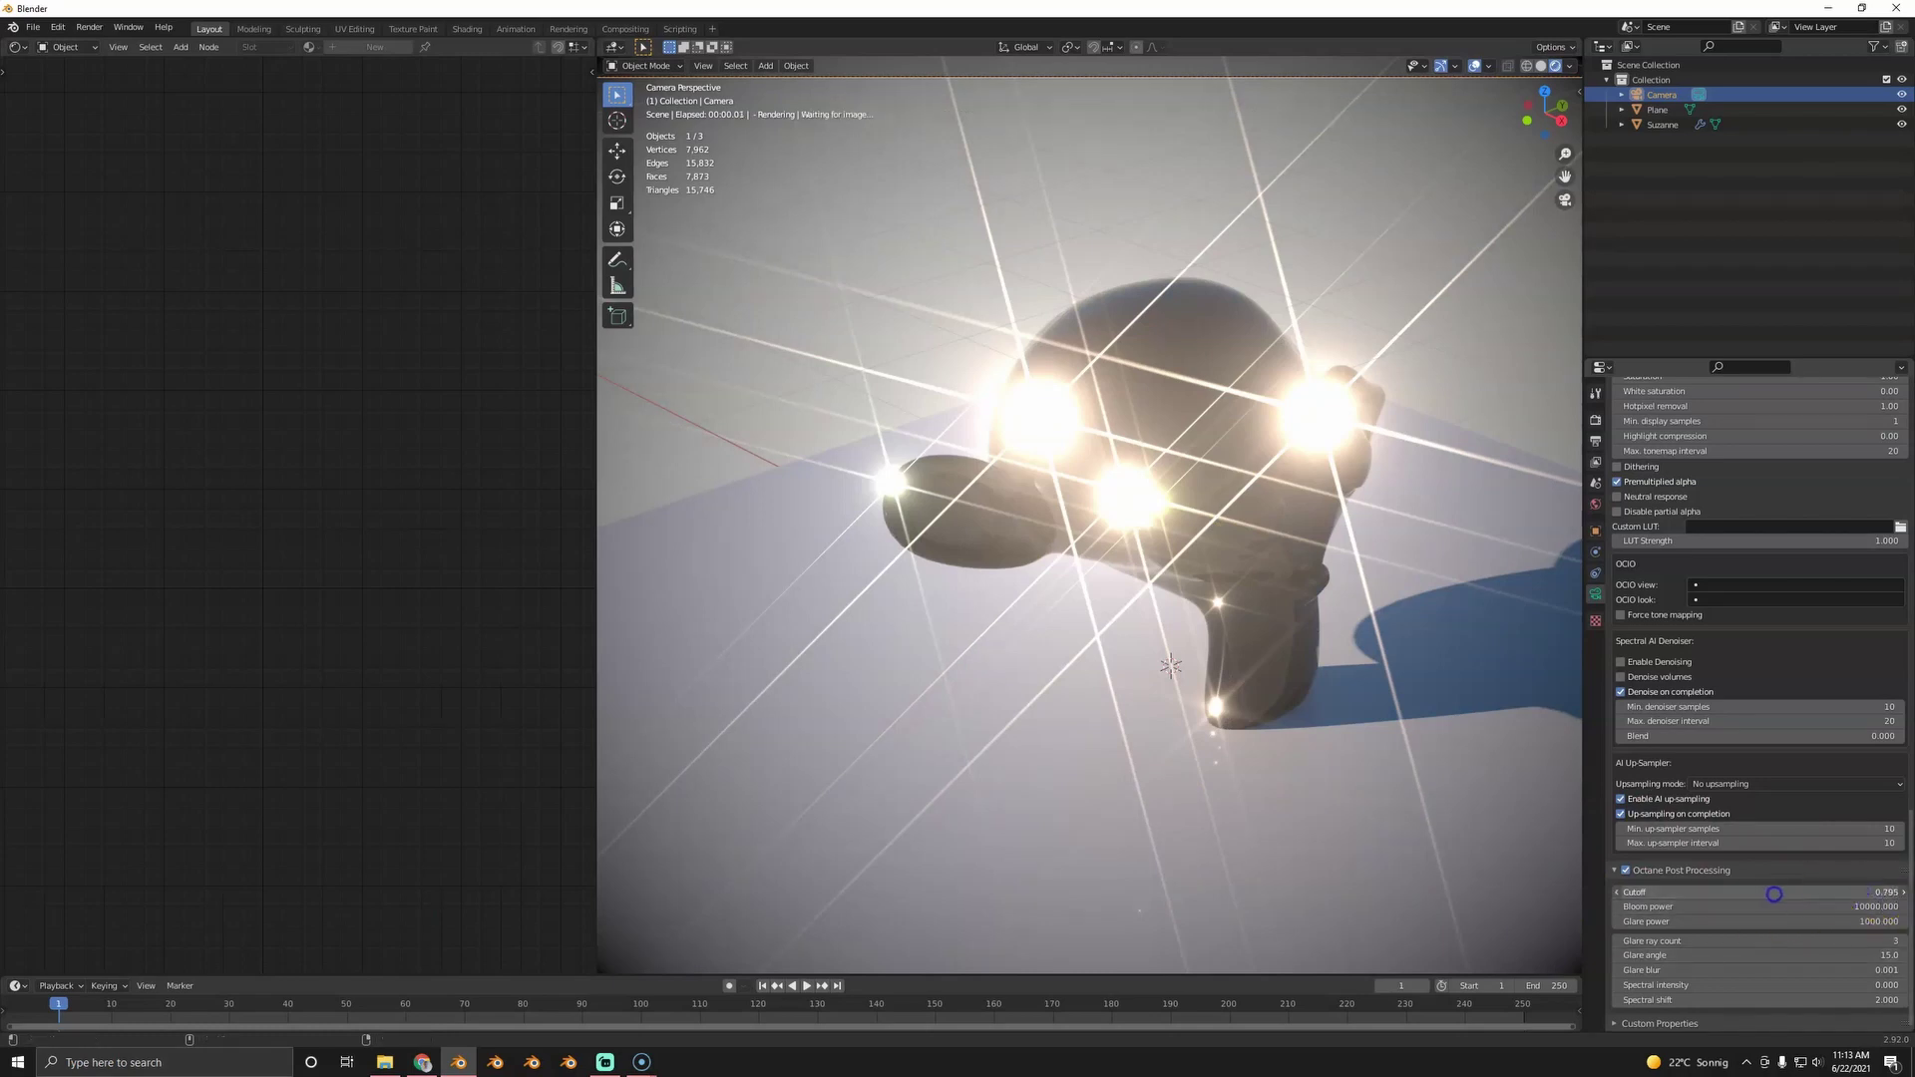
- Set the post-processing Cutoff to 1.5
{"action": "left_click", "coordinate": [1850, 891]}
{"action": "type", "text": "1.5"}
{"action": "key", "text": "Return"}
- Set both the Glare power and the Bloom power of the camera's post processing to 10
{"action": "left_click", "coordinate": [1768, 922]}
{"action": "type", "text": "1"}
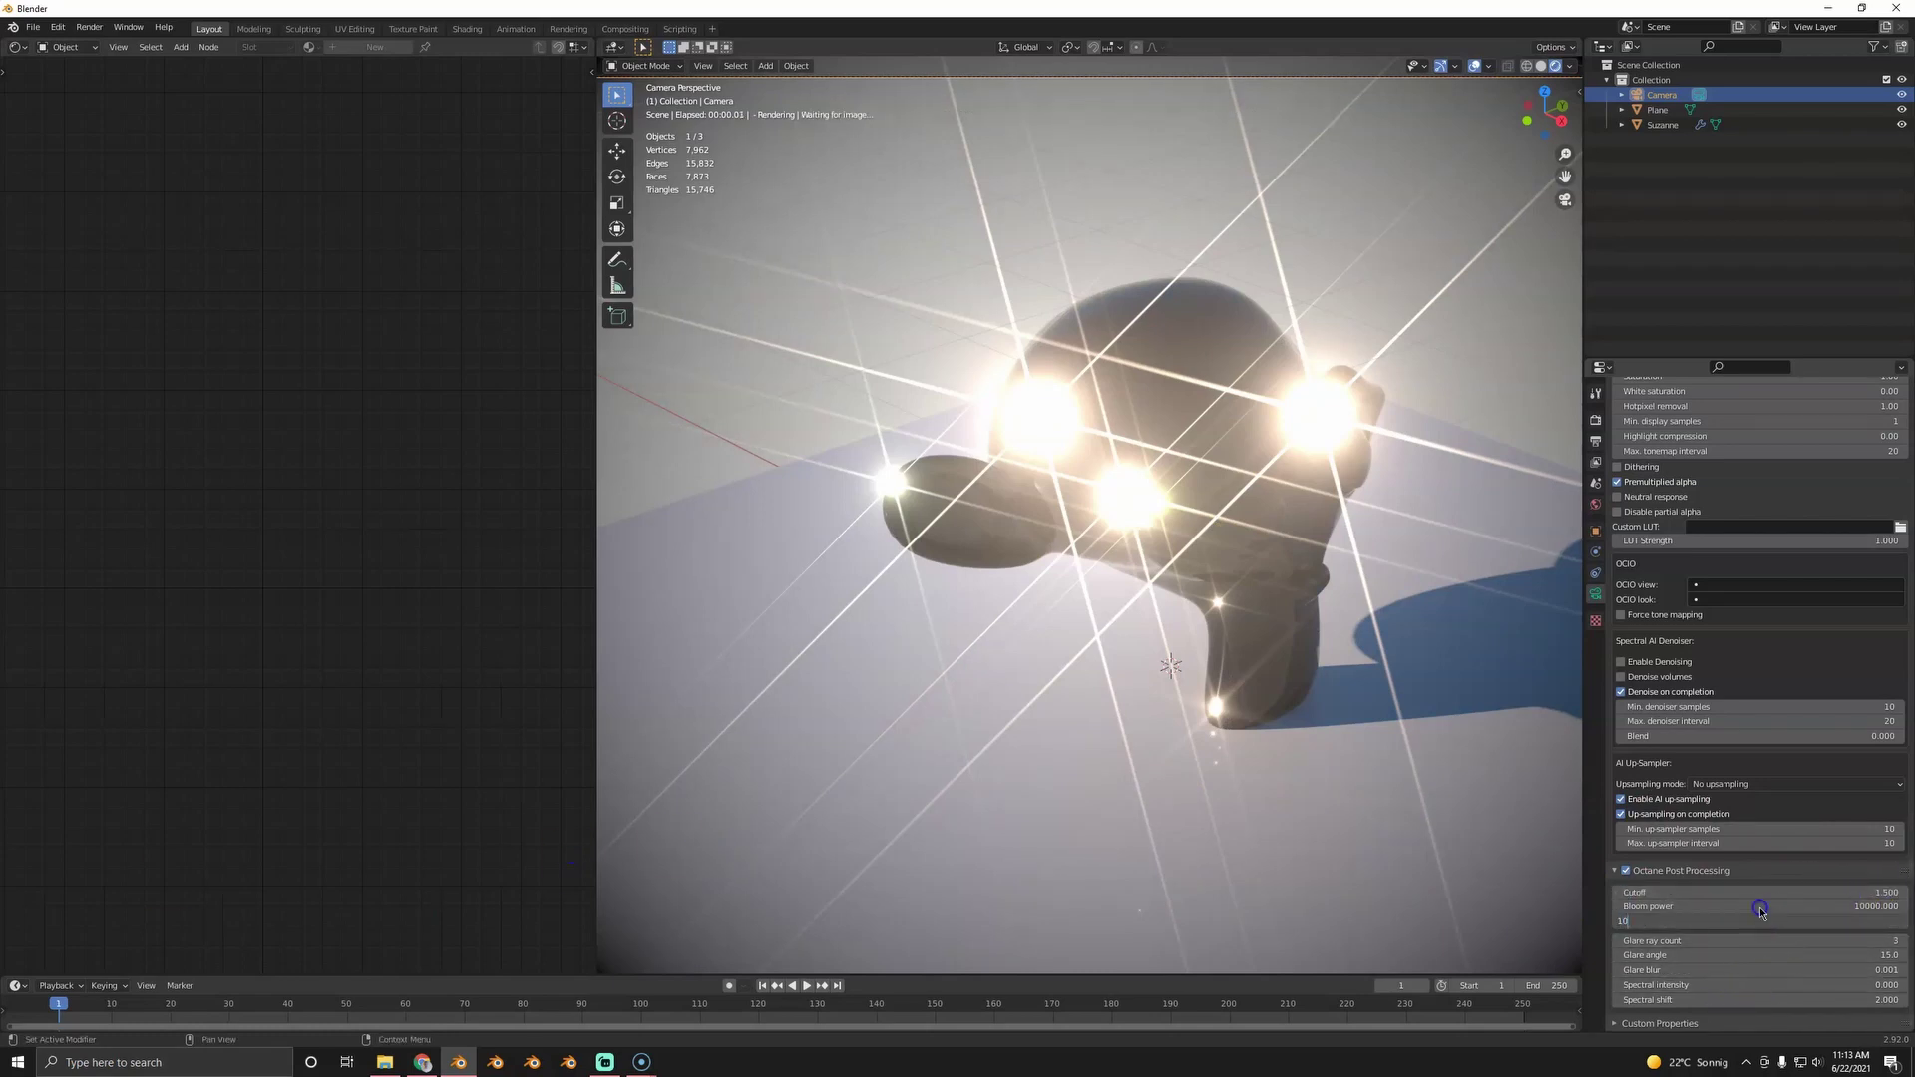
{"action": "type", "text": "0"}
{"action": "key", "text": "Return"}
{"action": "left_click", "coordinate": [1758, 908]}
{"action": "type", "text": "10"}
{"action": "key", "text": "Return"}
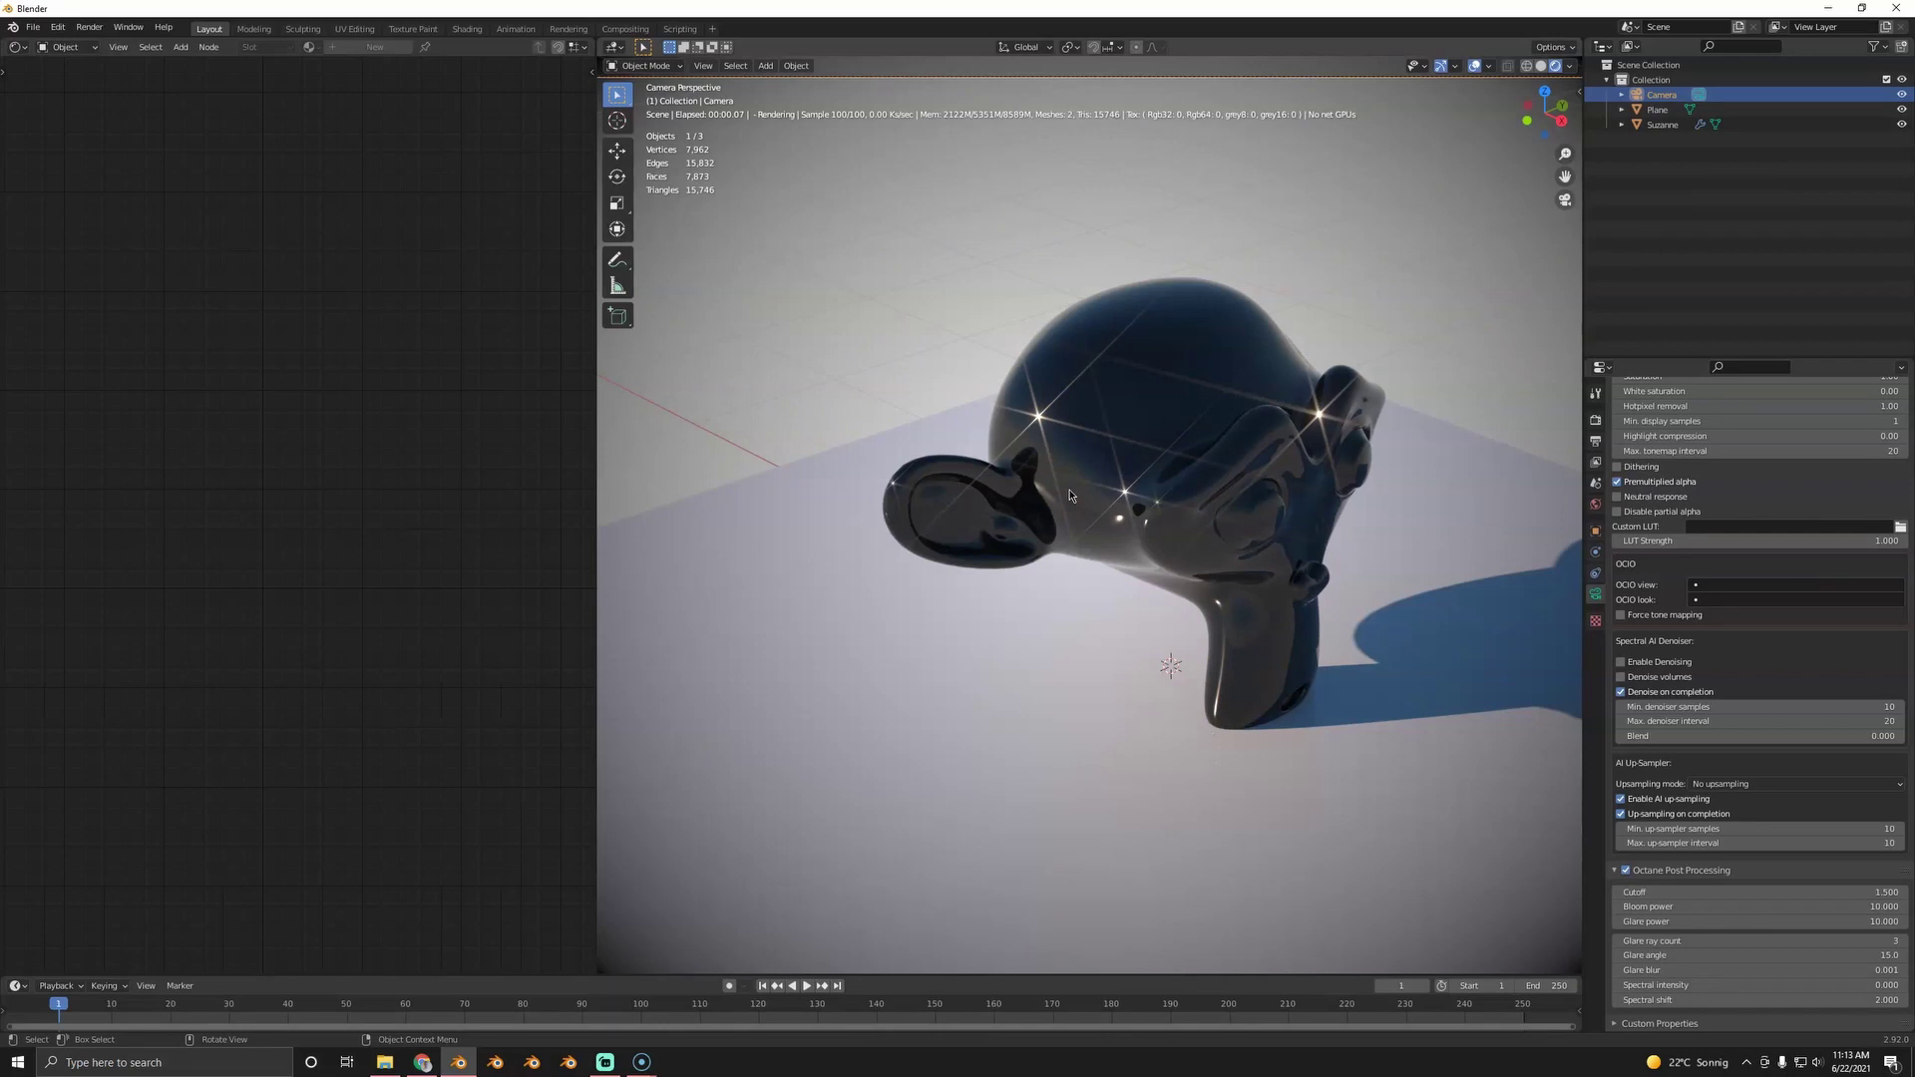
{"action": "left_click", "coordinate": [1227, 415]}
{"action": "key", "text": "r"}
{"action": "key", "text": "z"}
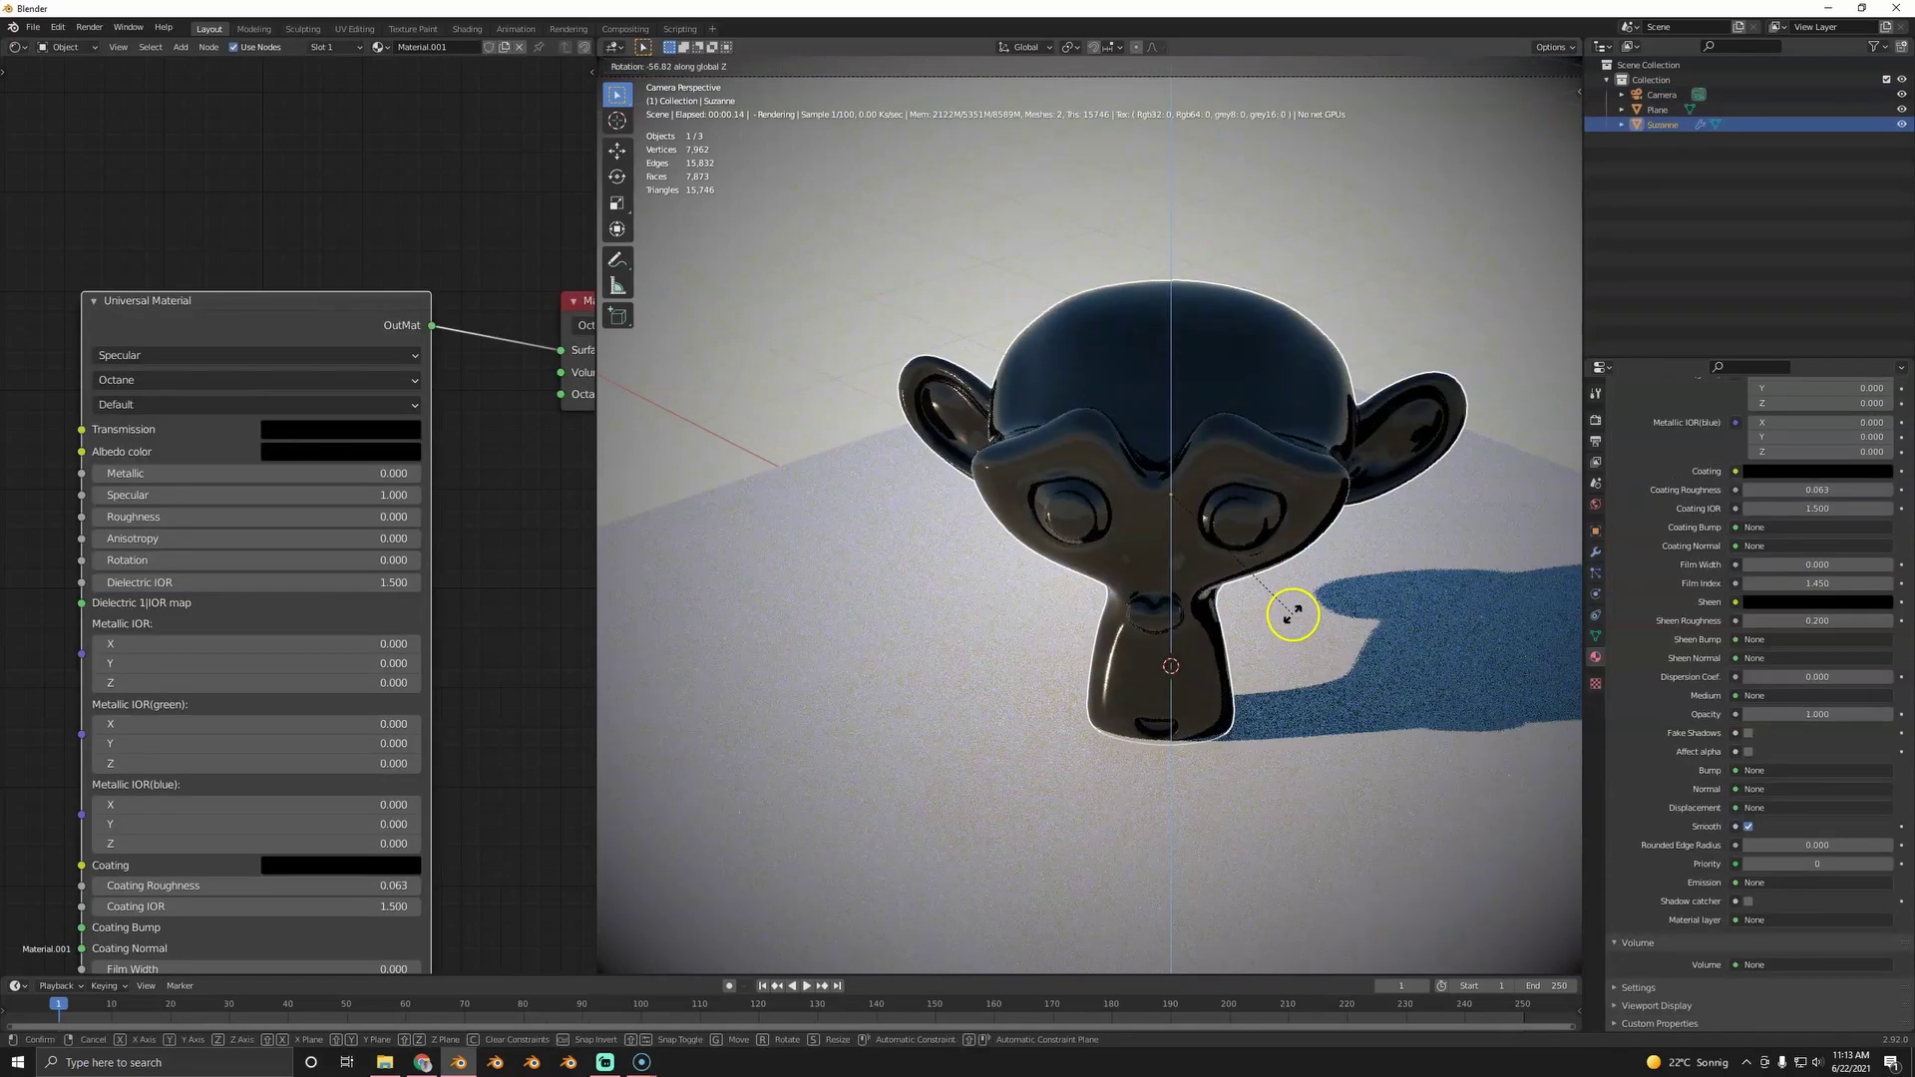
{"action": "right_click", "coordinate": [1274, 320]}
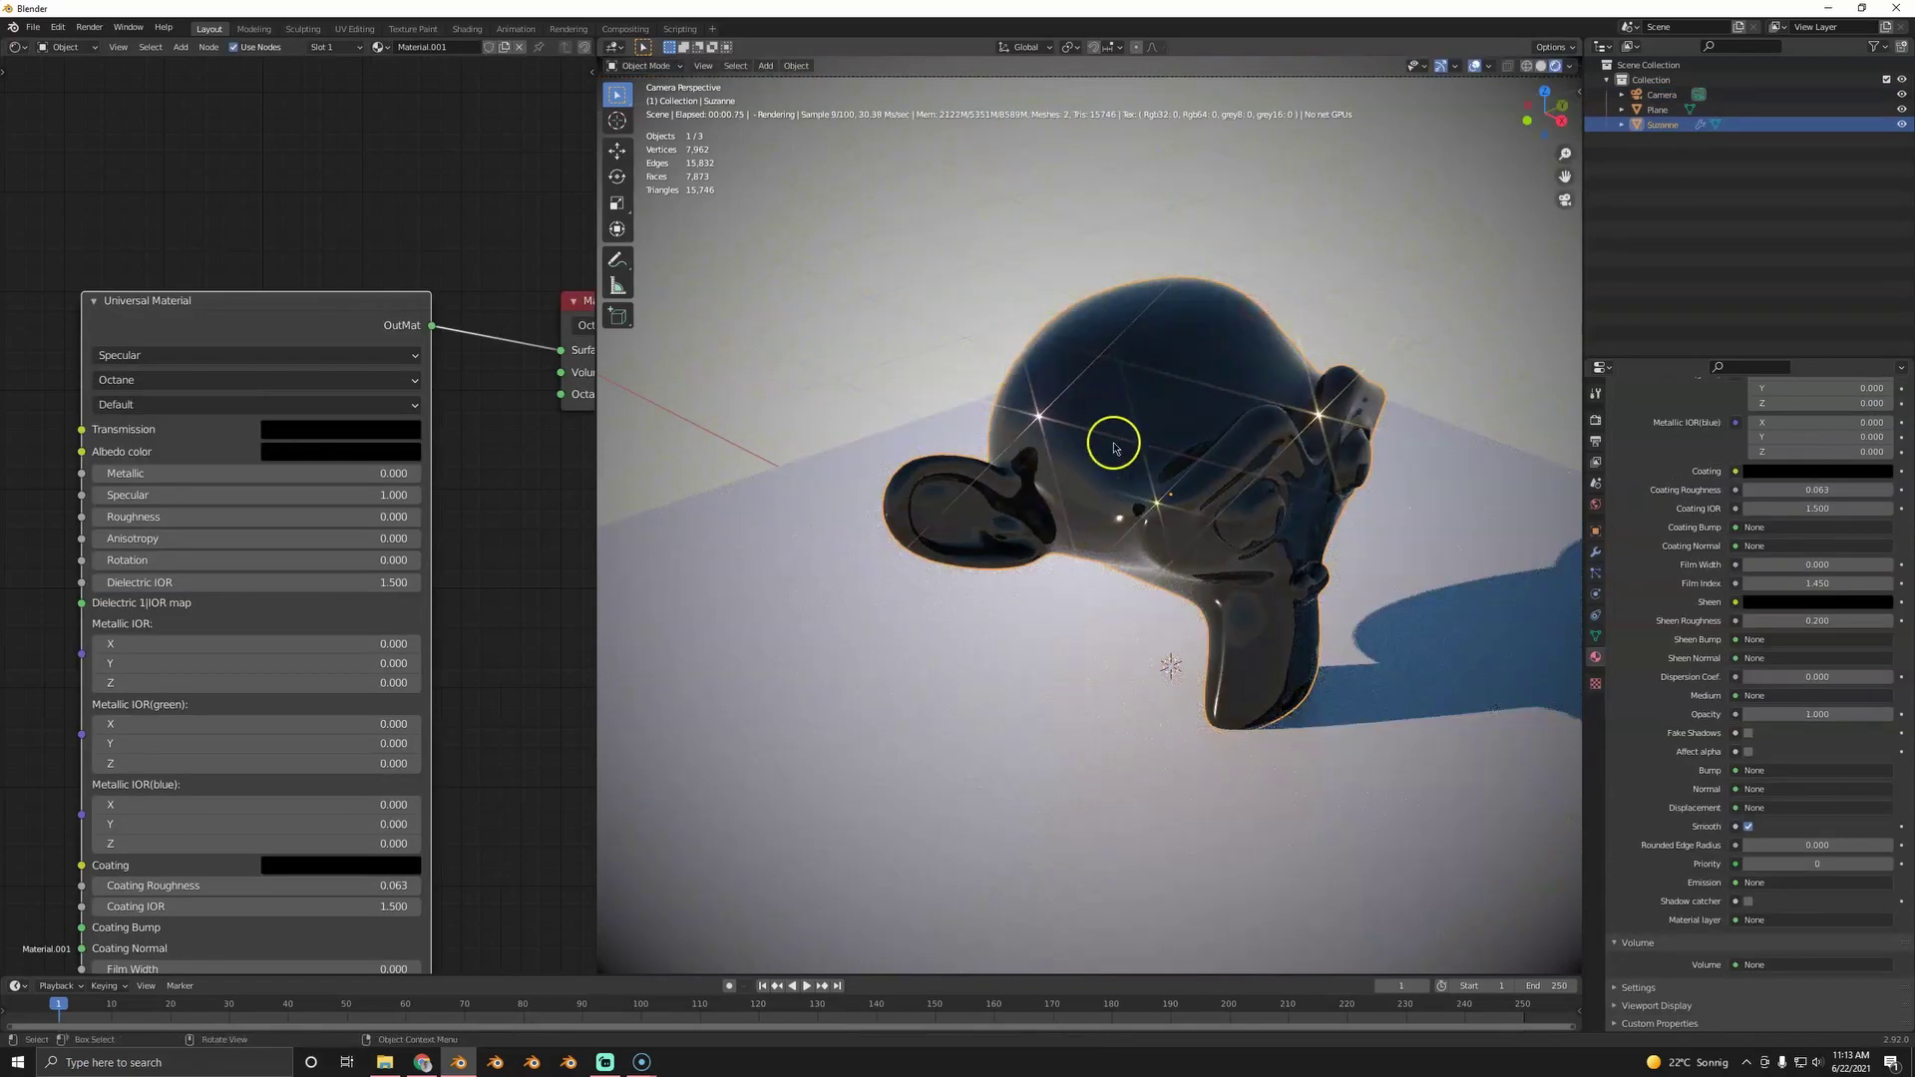
- Set the camera's Glare blur to 0.200 and disable Octane Post Processing
{"action": "left_click", "coordinate": [1675, 96]}
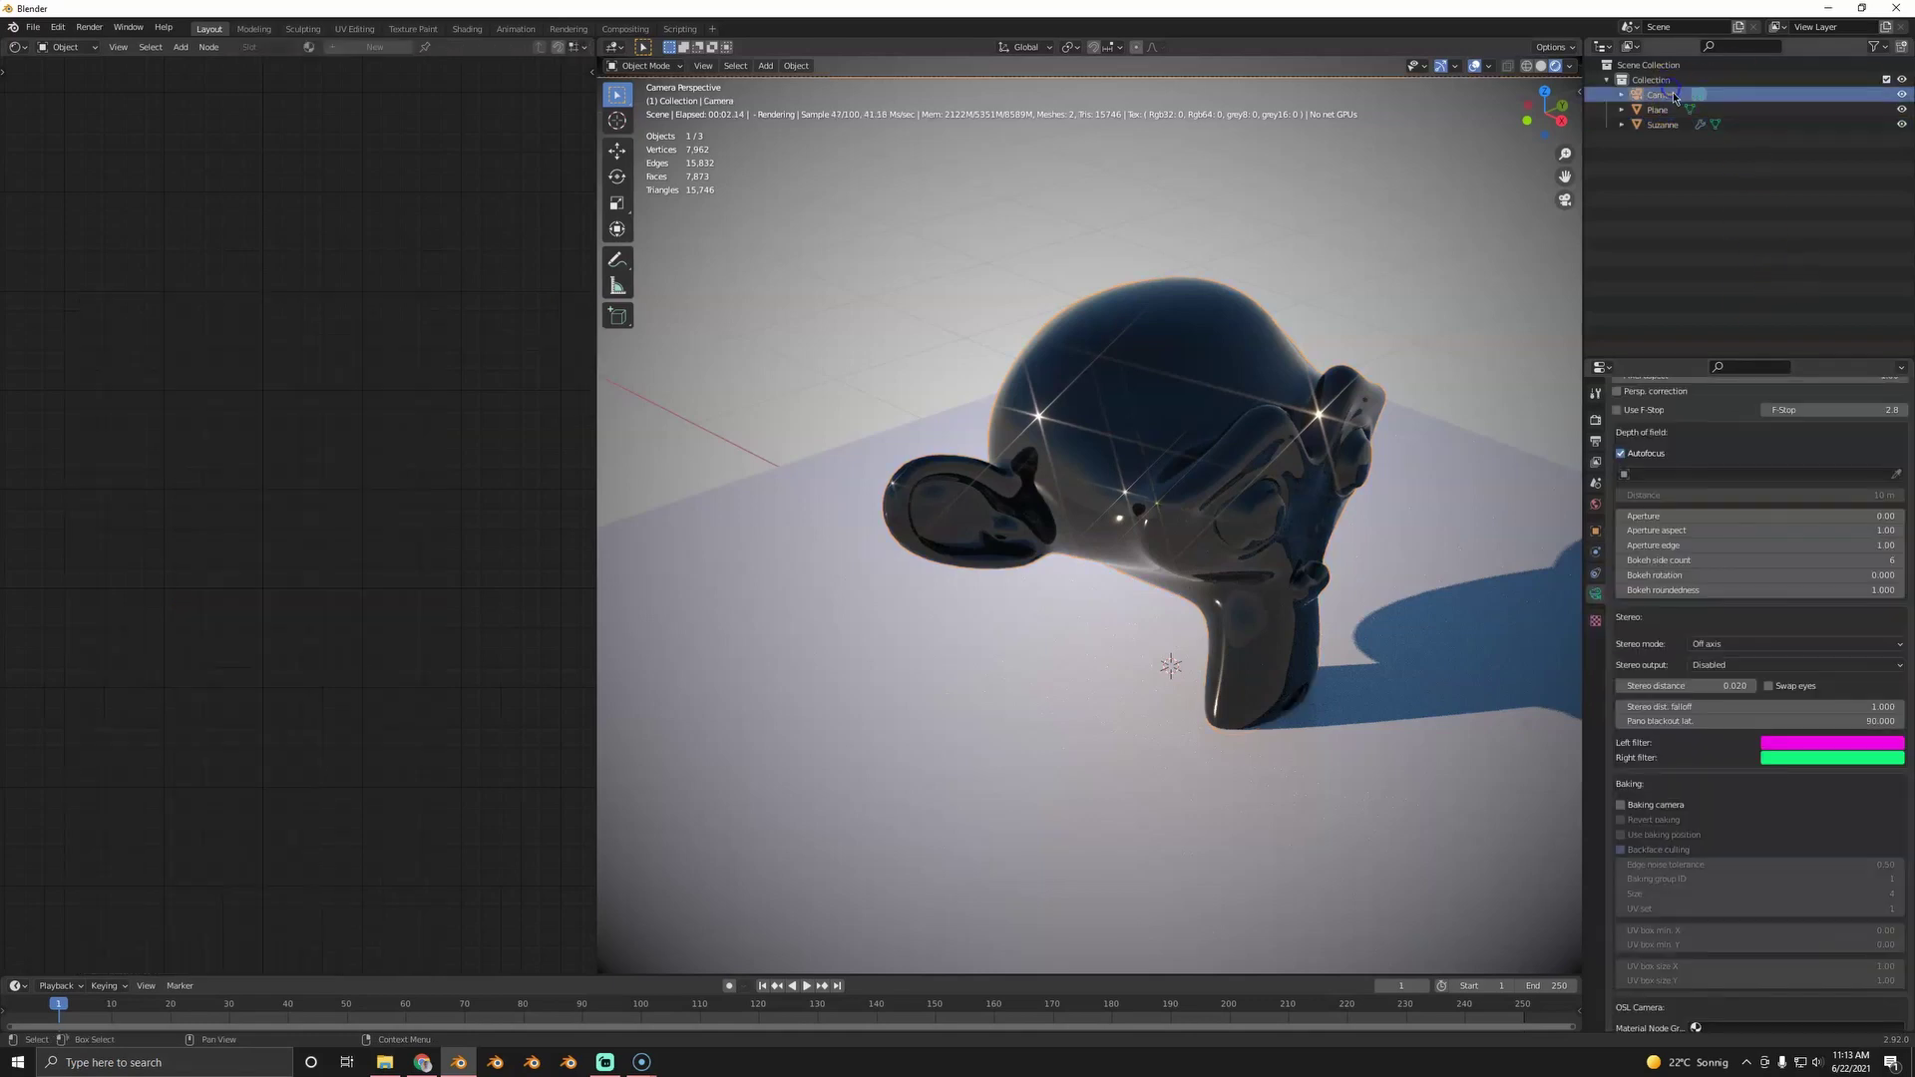
{"action": "scroll", "coordinate": [1714, 791], "scroll_direction": "down", "scroll_amount": 20}
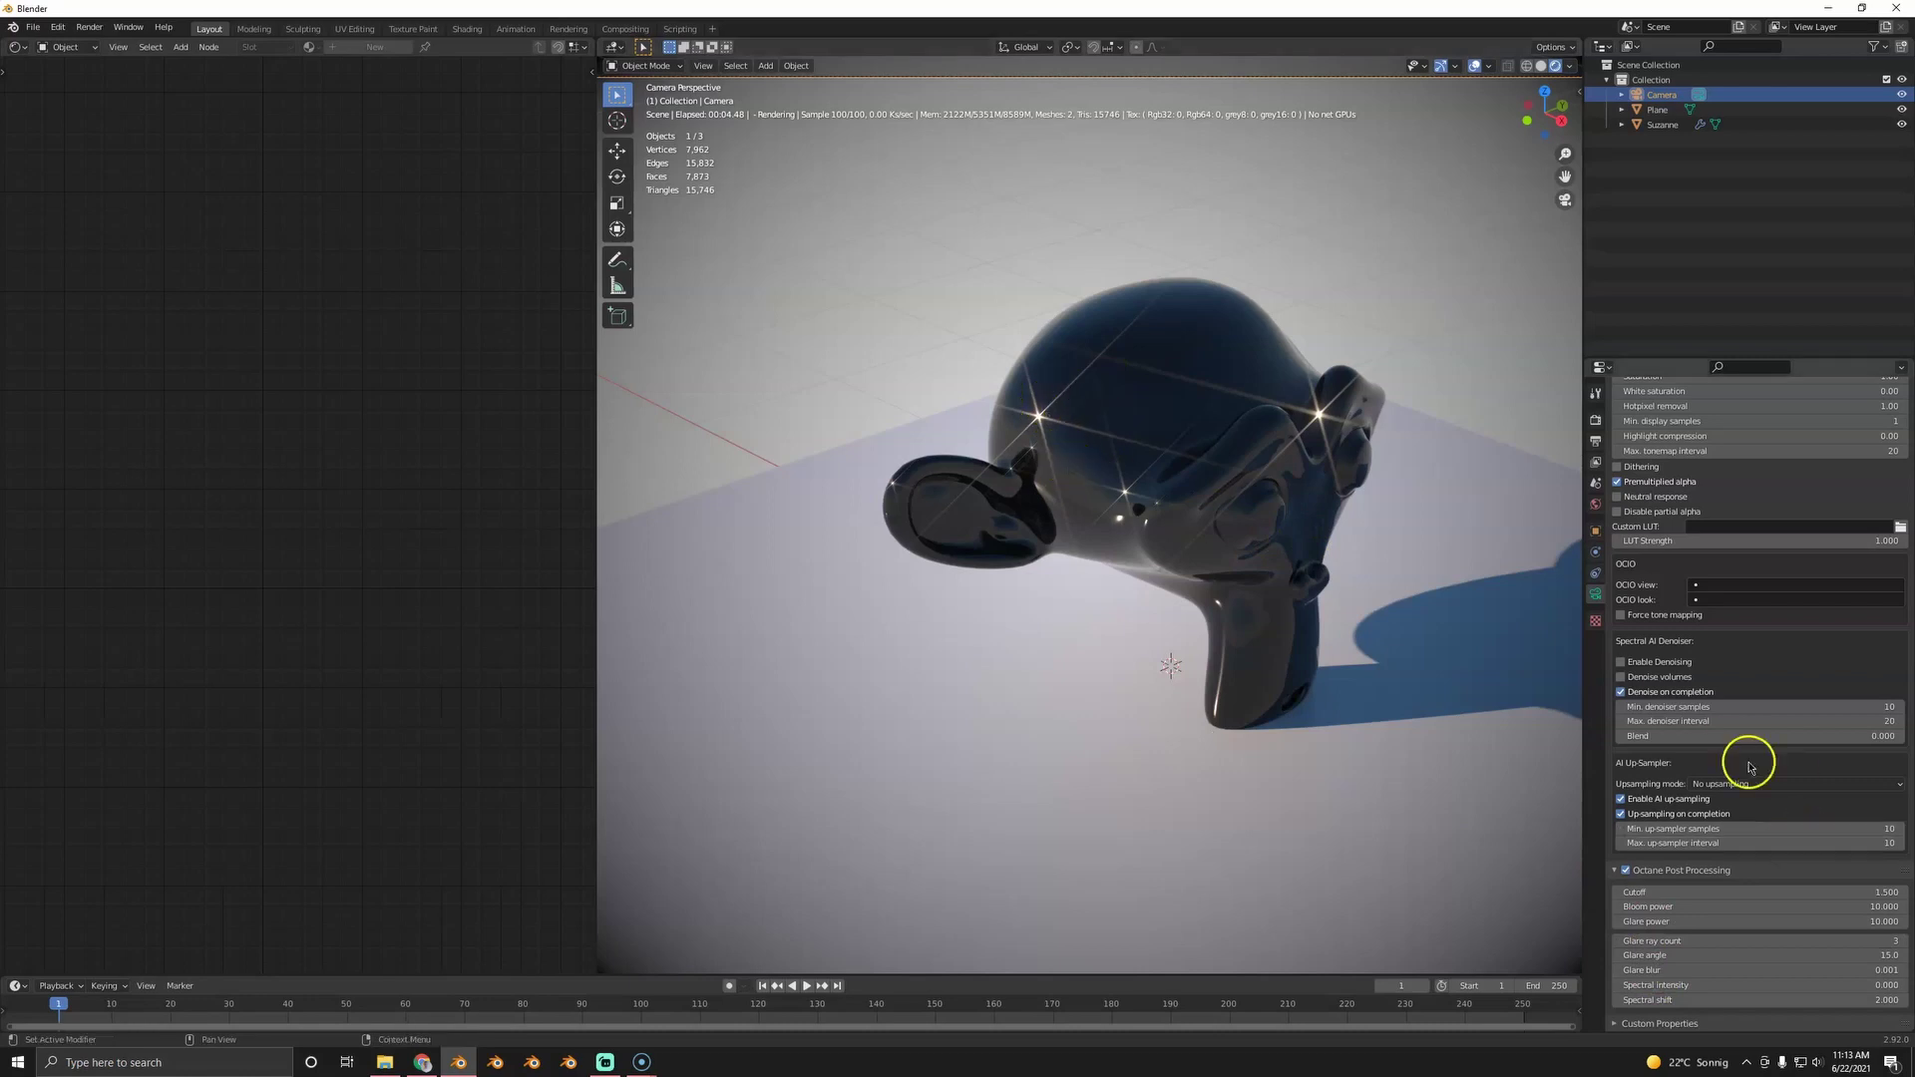
{"action": "left_click_drag", "start_coordinate": [1710, 972], "coordinate": [1914, 972]}
{"action": "scroll", "coordinate": [1028, 541], "scroll_direction": "up", "scroll_amount": 1}
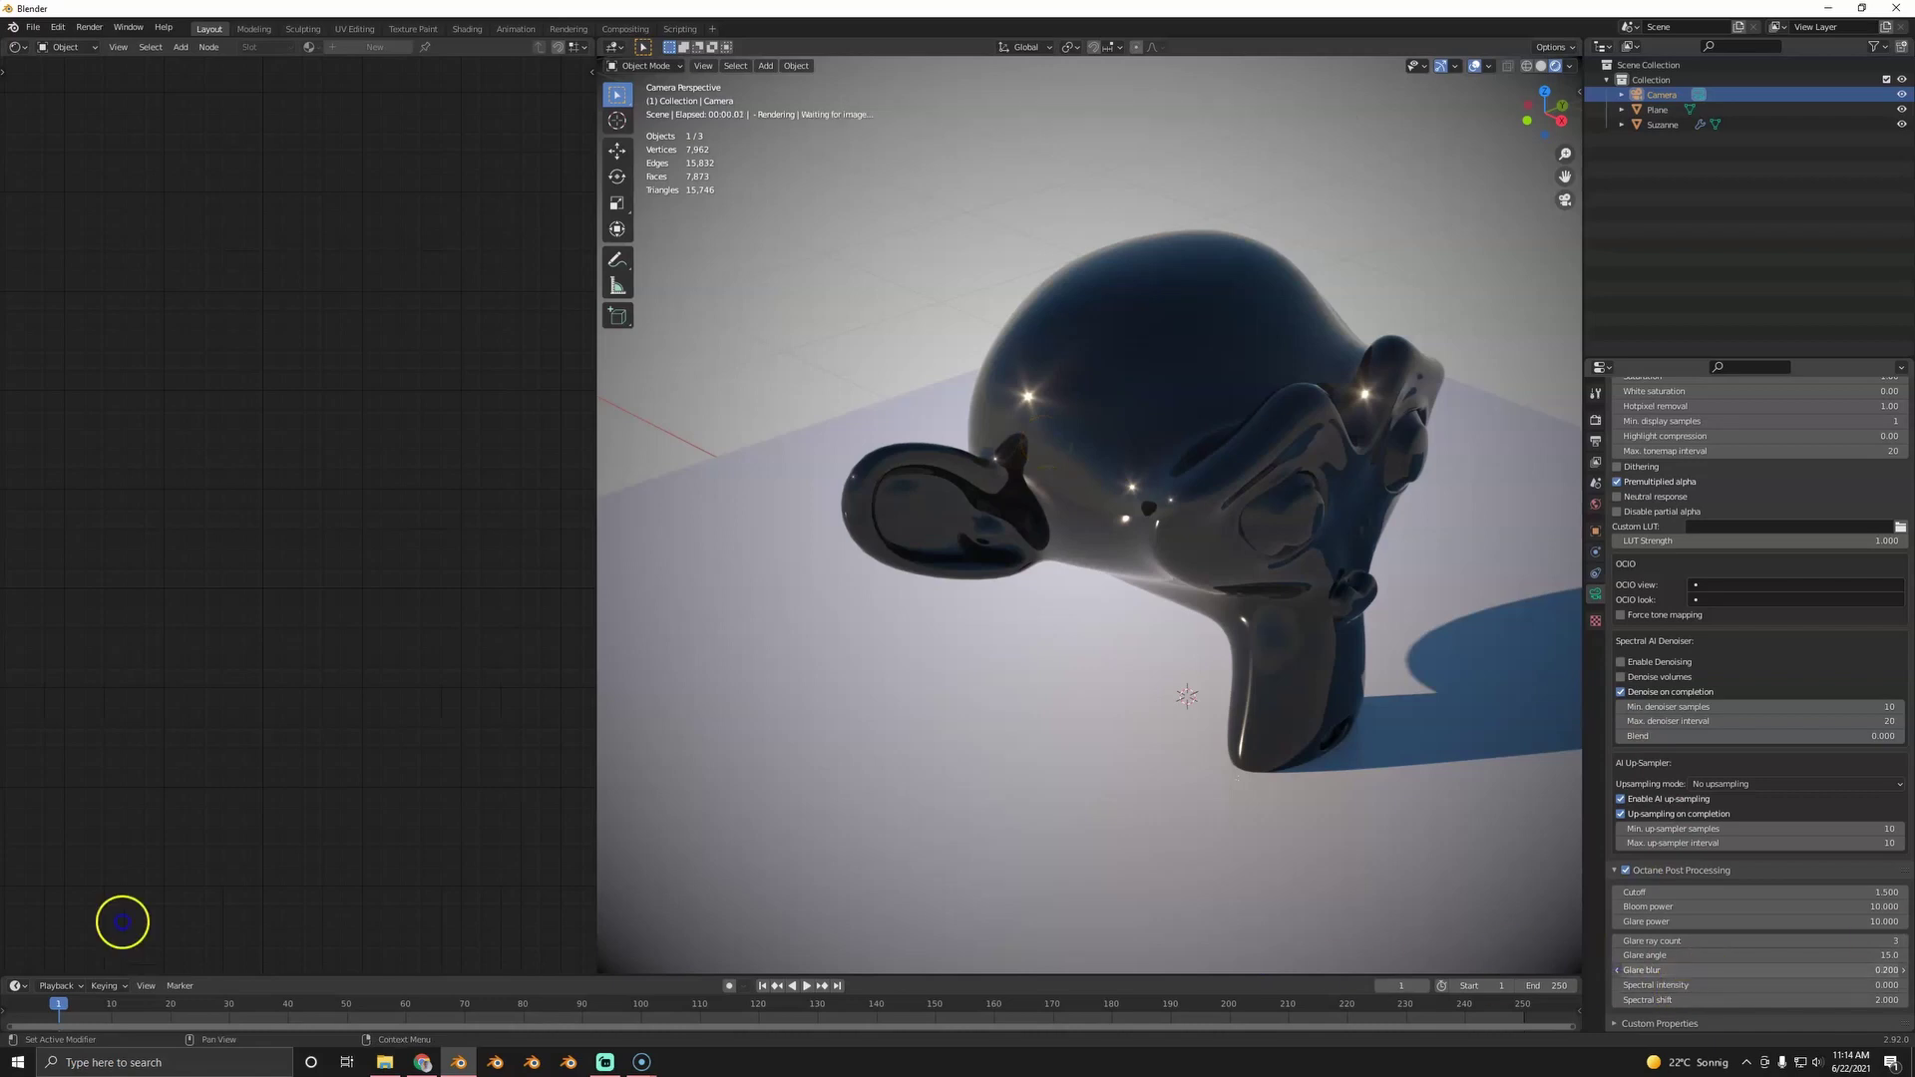
{"action": "scroll", "coordinate": [1158, 812], "scroll_direction": "down", "scroll_amount": 2}
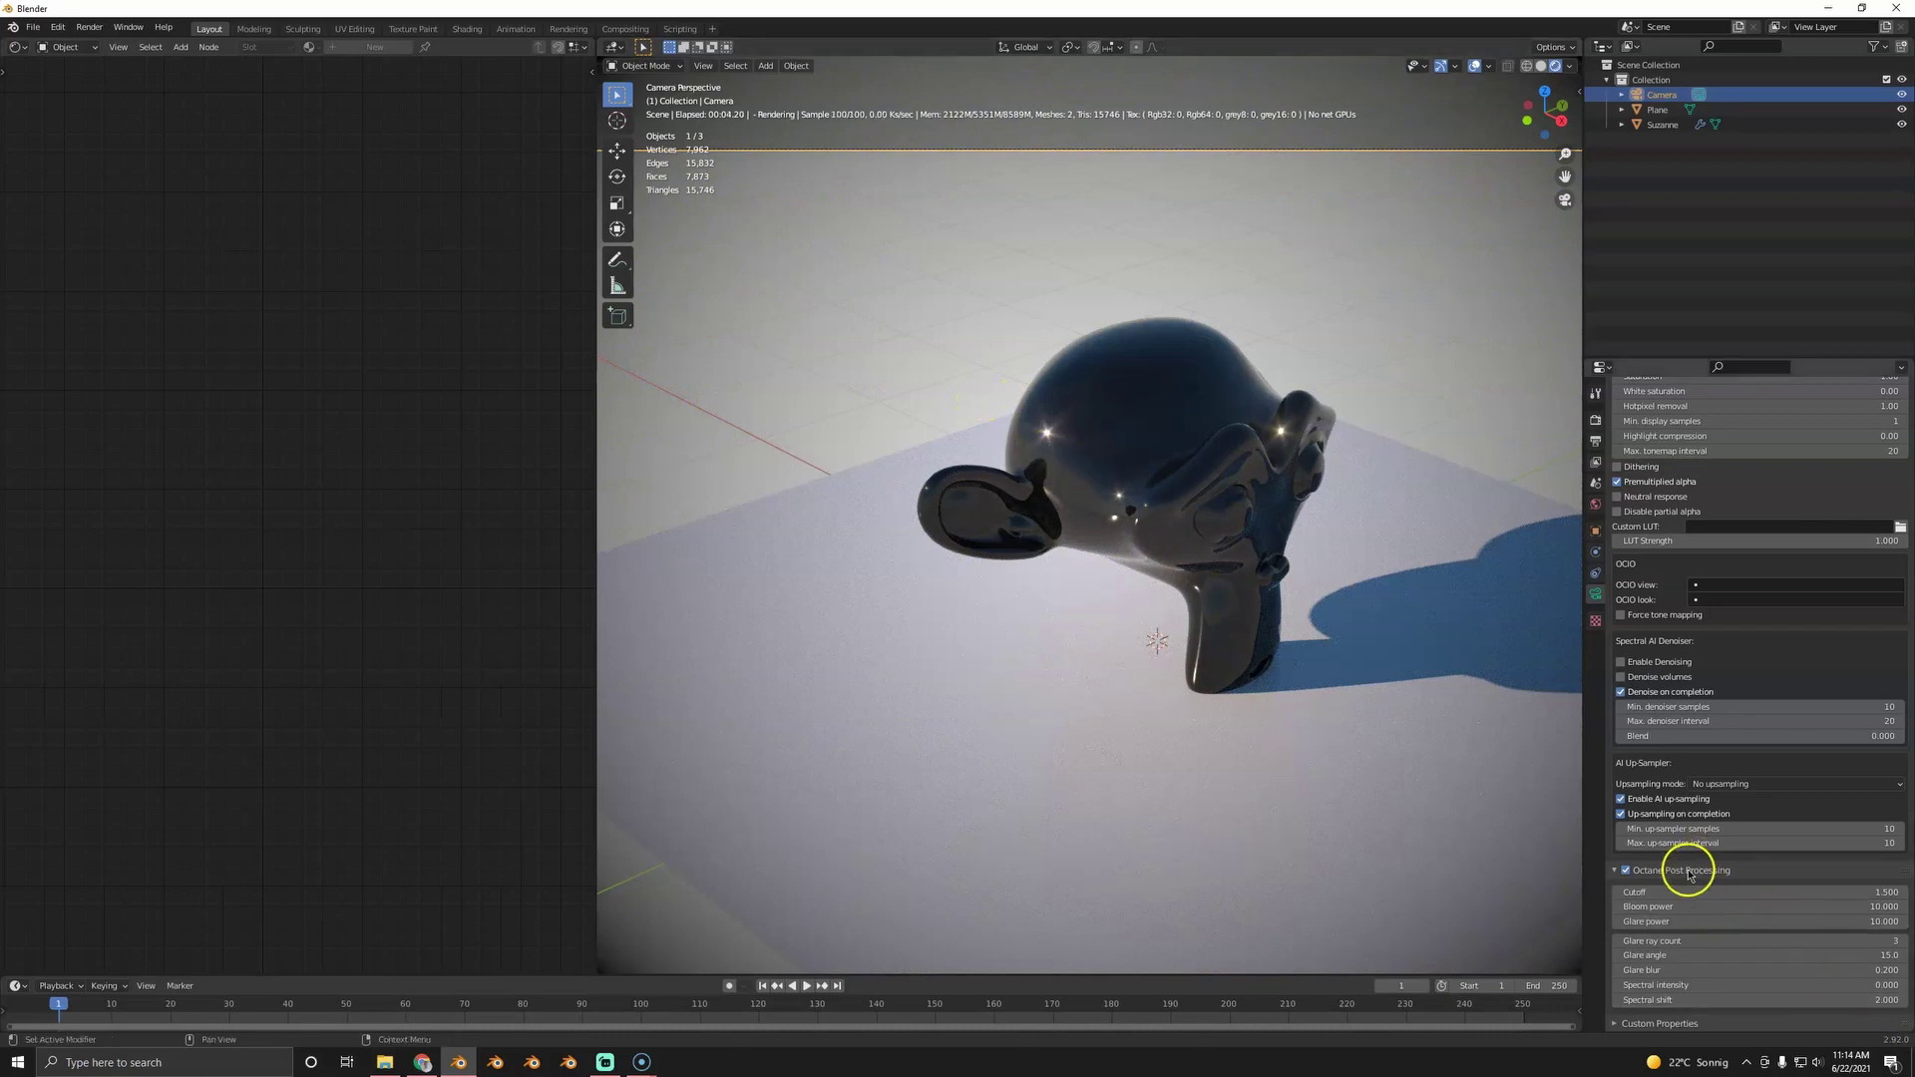
{"action": "left_click", "coordinate": [1625, 871]}
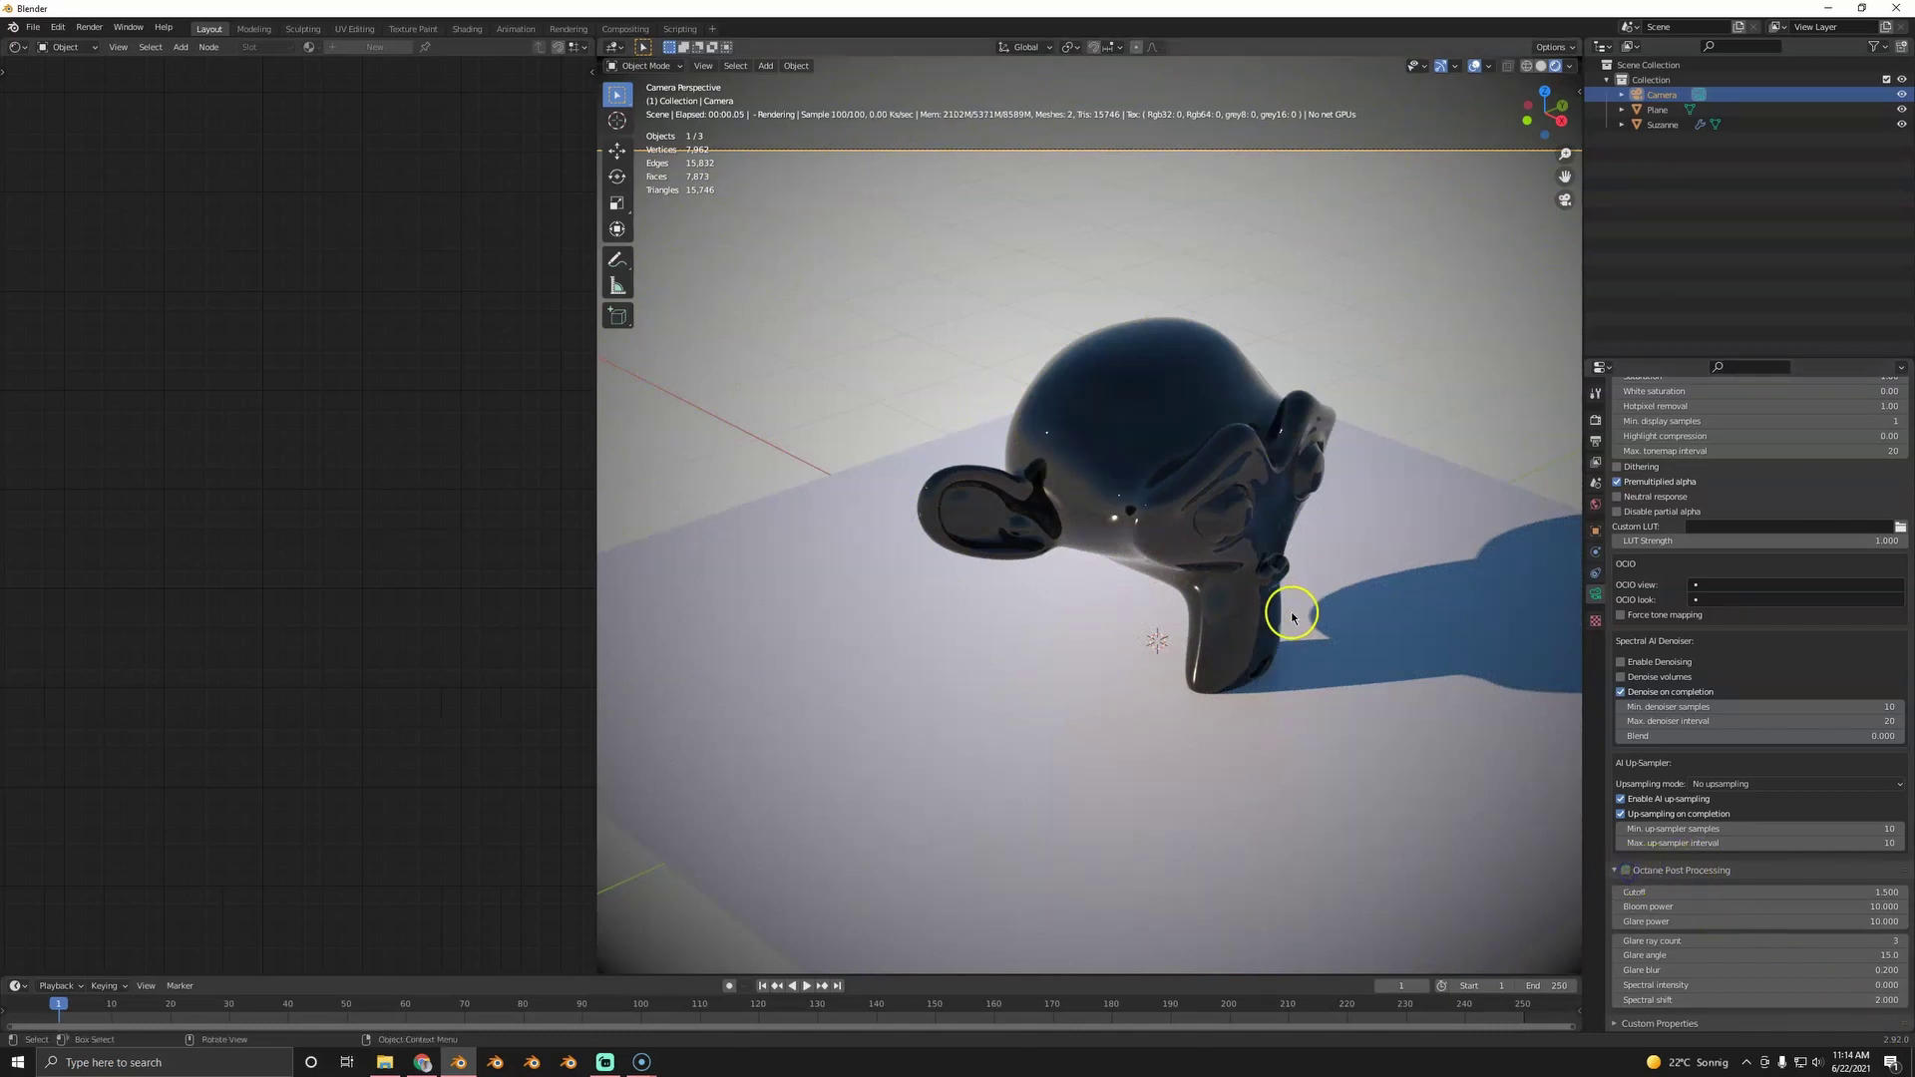
- Set the Octane kernel's Max. samples to 10 in the scene's render settings
{"action": "left_click", "coordinate": [1597, 446]}
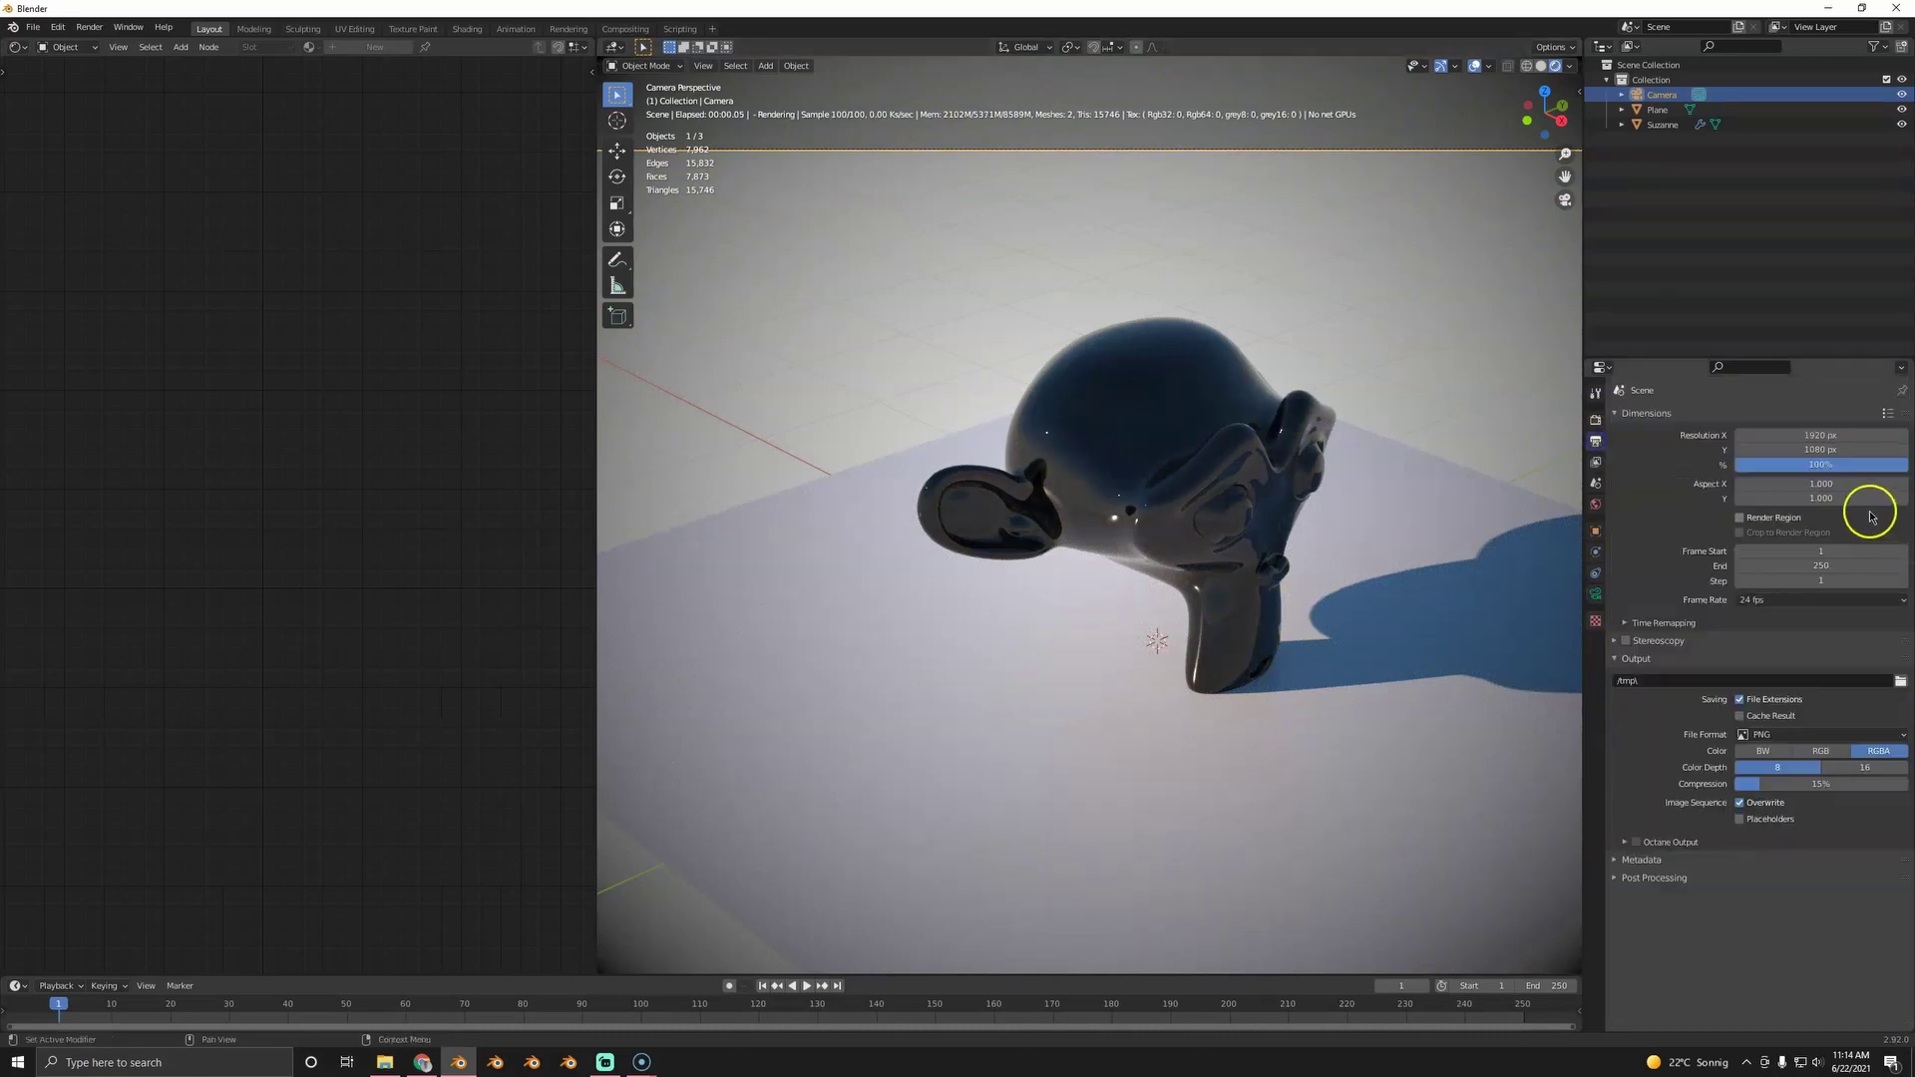
{"action": "left_click", "coordinate": [1595, 422]}
{"action": "left_click", "coordinate": [1840, 560]}
{"action": "type", "text": "10"}
{"action": "key", "text": "Return"}
- Switch the viewport to solid shading and render the image, inspecting the monkey head's noise up close
{"action": "key", "text": "z"}
{"action": "left_click", "coordinate": [1355, 525]}
{"action": "key", "text": "F12"}
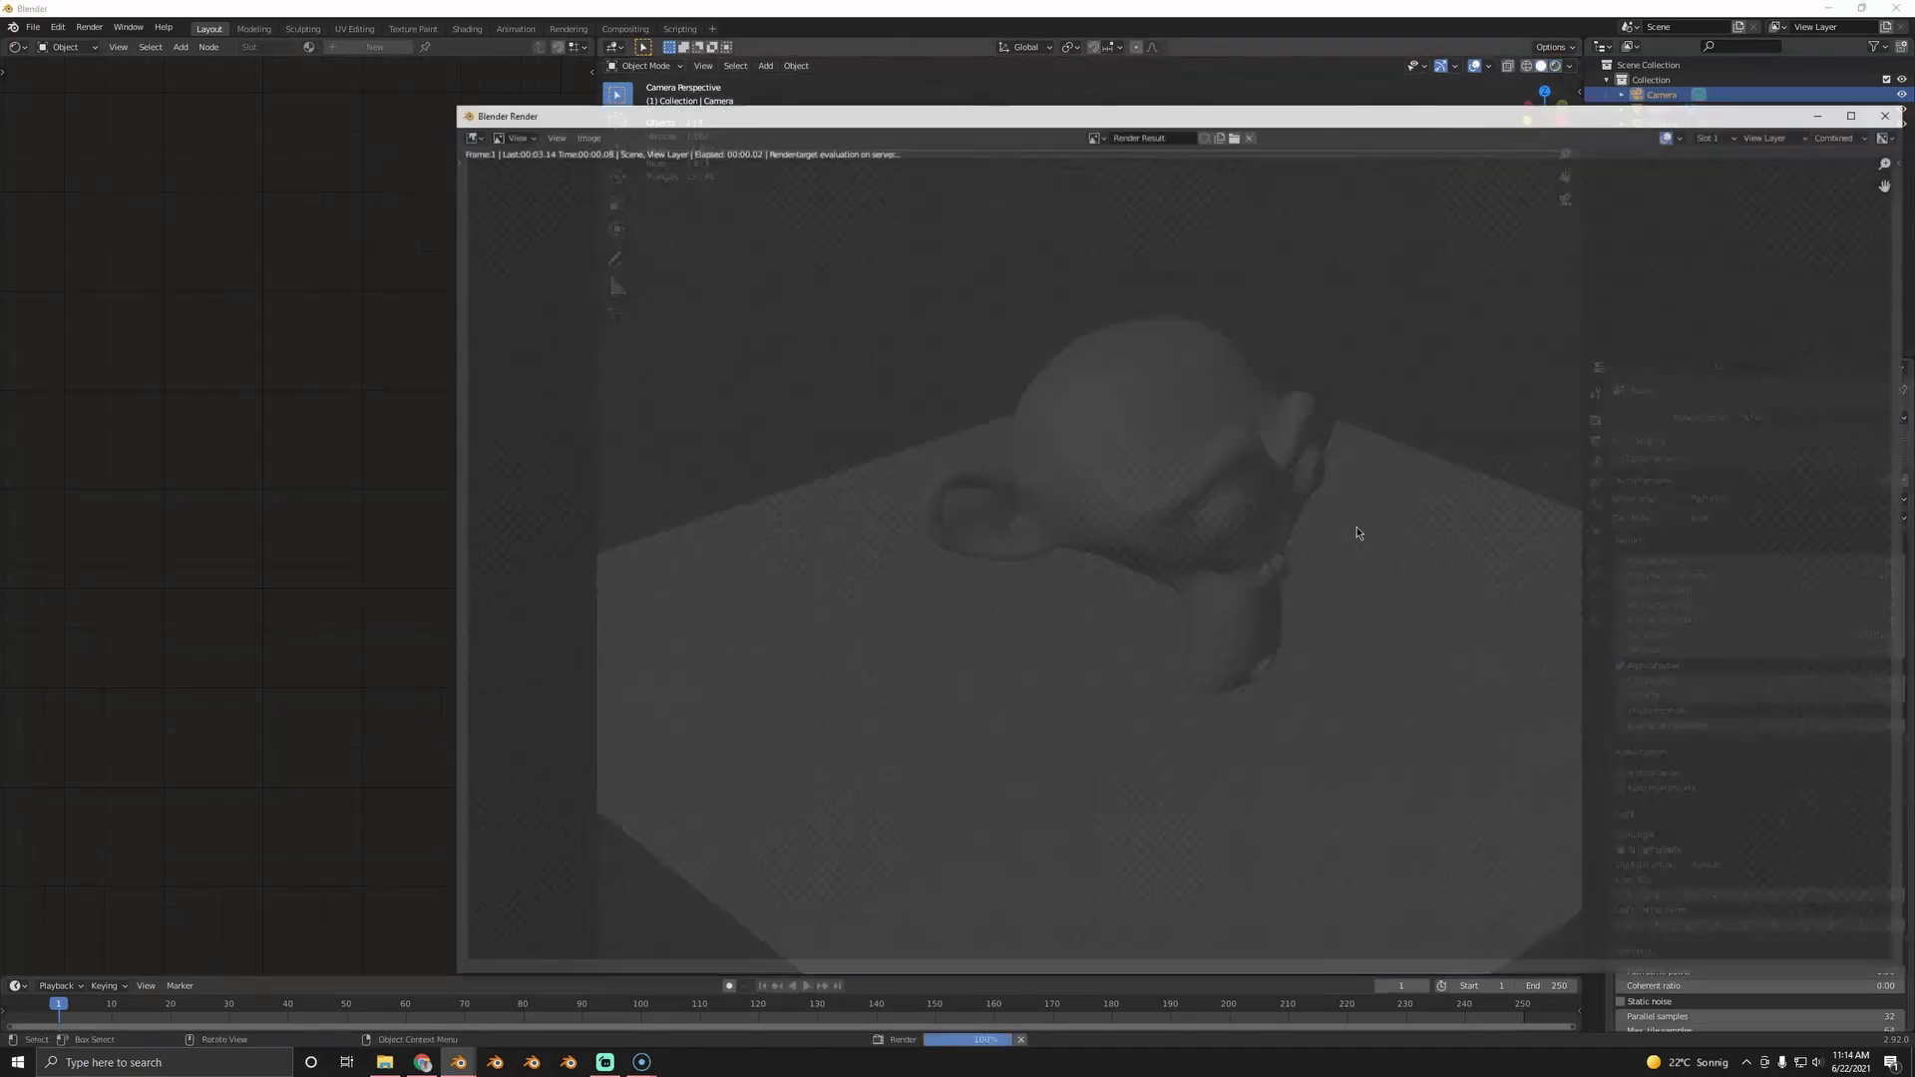
{"action": "scroll", "coordinate": [1254, 552], "scroll_direction": "up", "scroll_amount": 5}
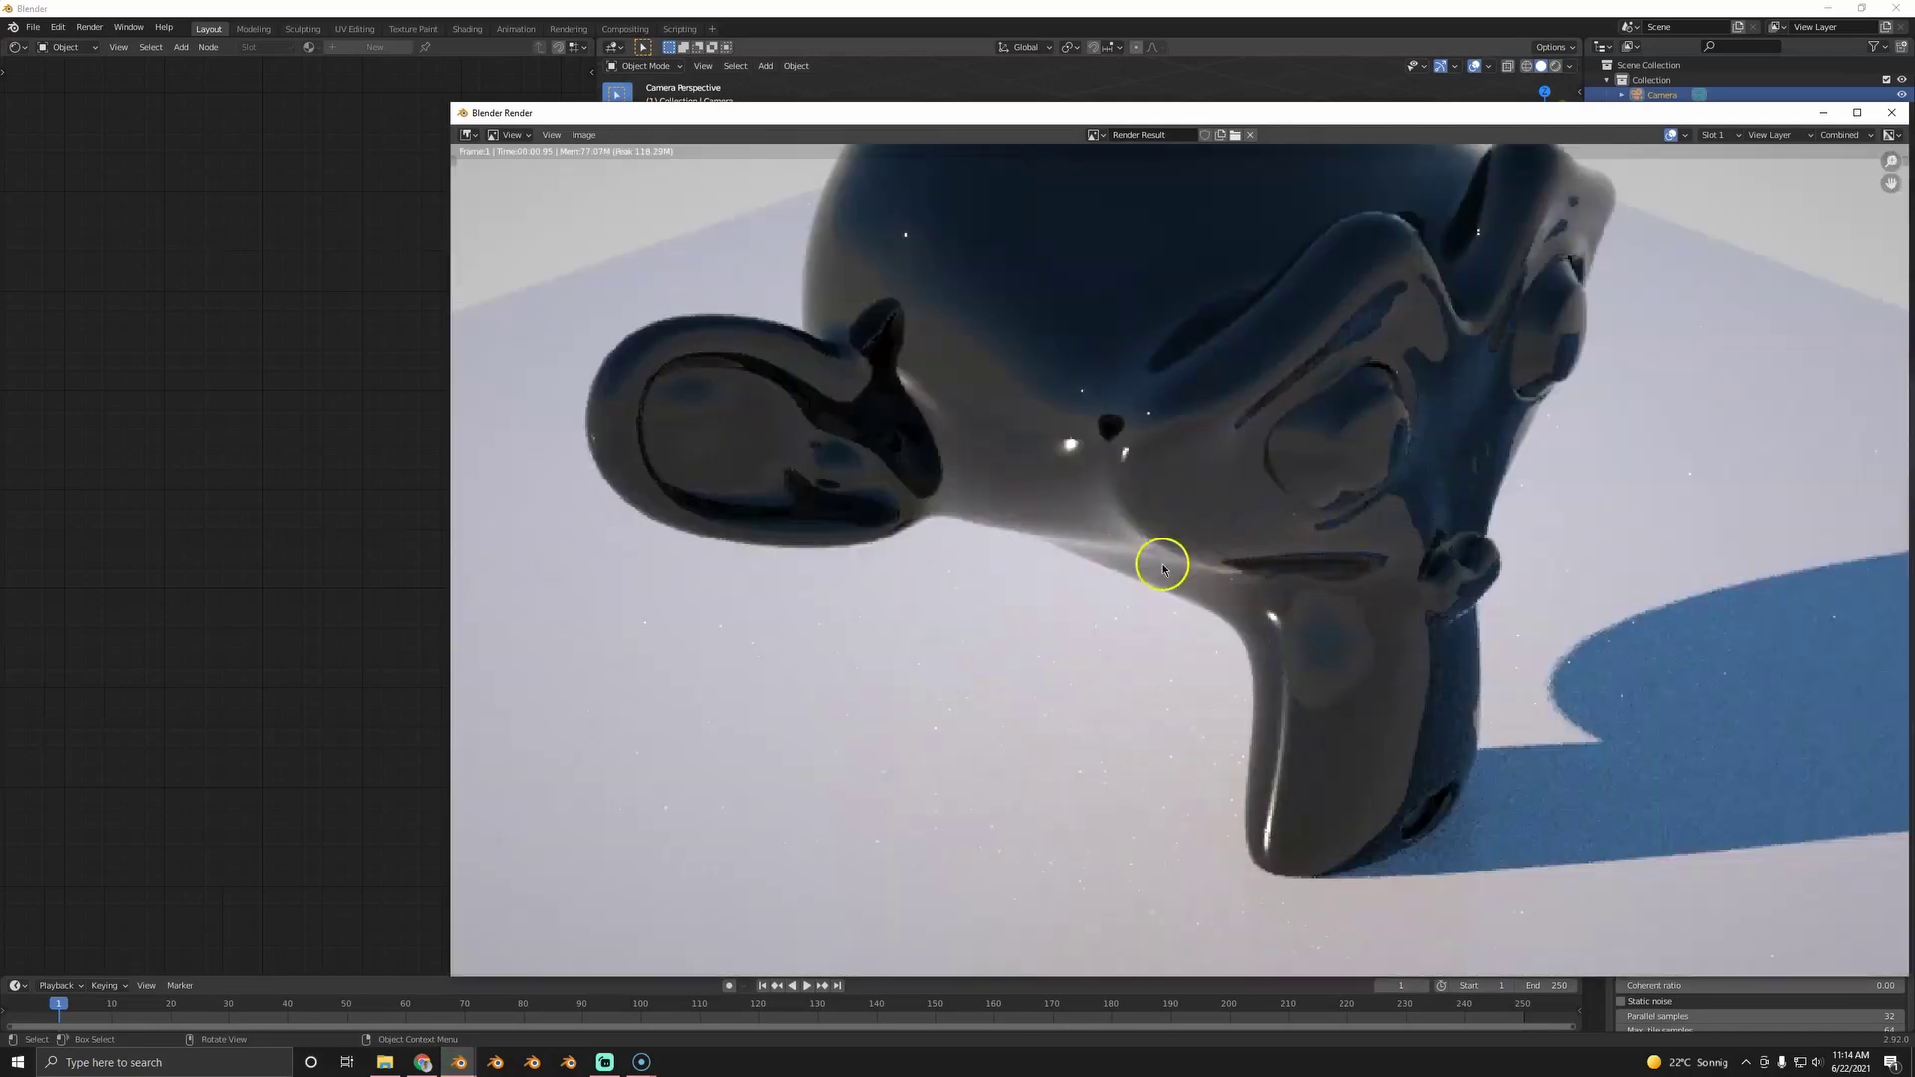
- Close the render, set the kernel's Max. samples to 1 and render the image again
{"action": "key", "text": "Escape"}
{"action": "left_click", "coordinate": [1801, 561]}
{"action": "type", "text": "1"}
{"action": "key", "text": "Return"}
{"action": "key", "text": "F12"}
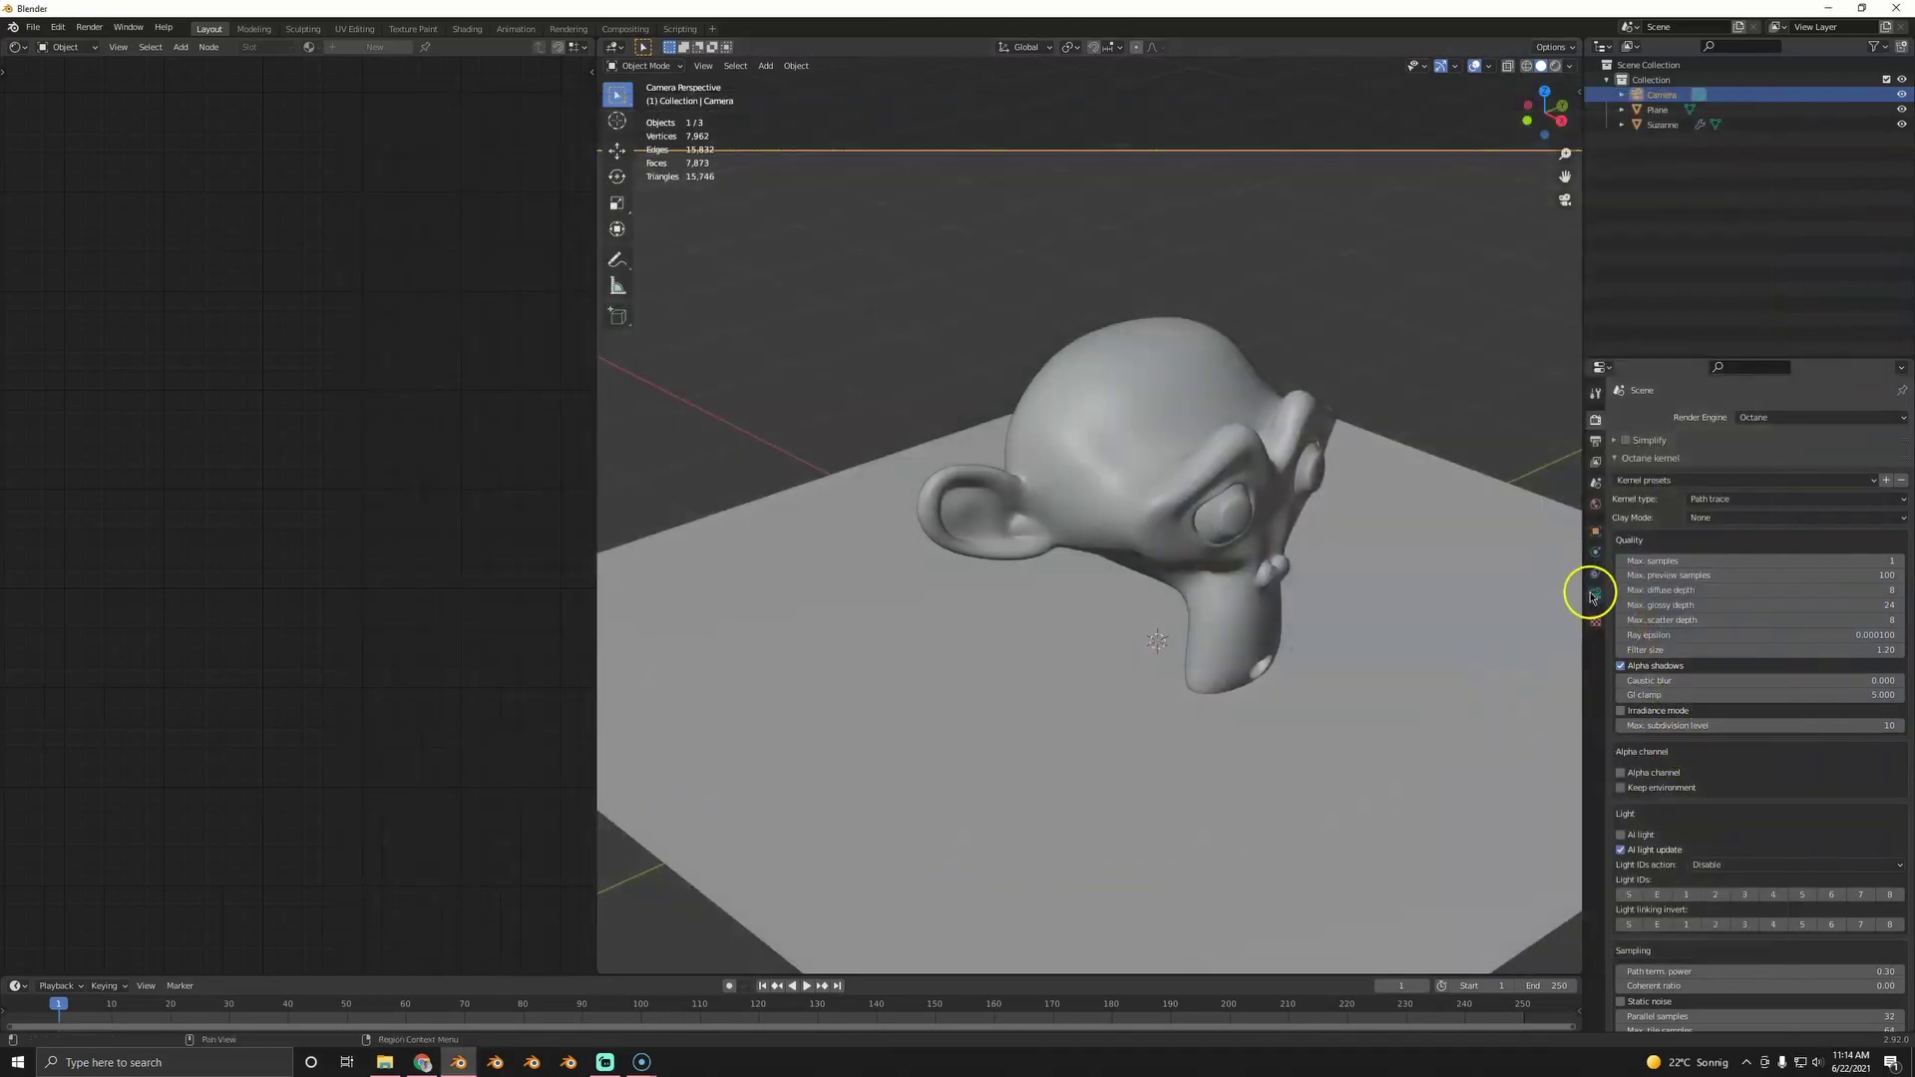
- Enable denoising under Spectral AI Denoiser in the camera's Octane imager settings
{"action": "left_click", "coordinate": [1596, 596]}
{"action": "scroll", "coordinate": [1727, 867], "scroll_direction": "down", "scroll_amount": 12}
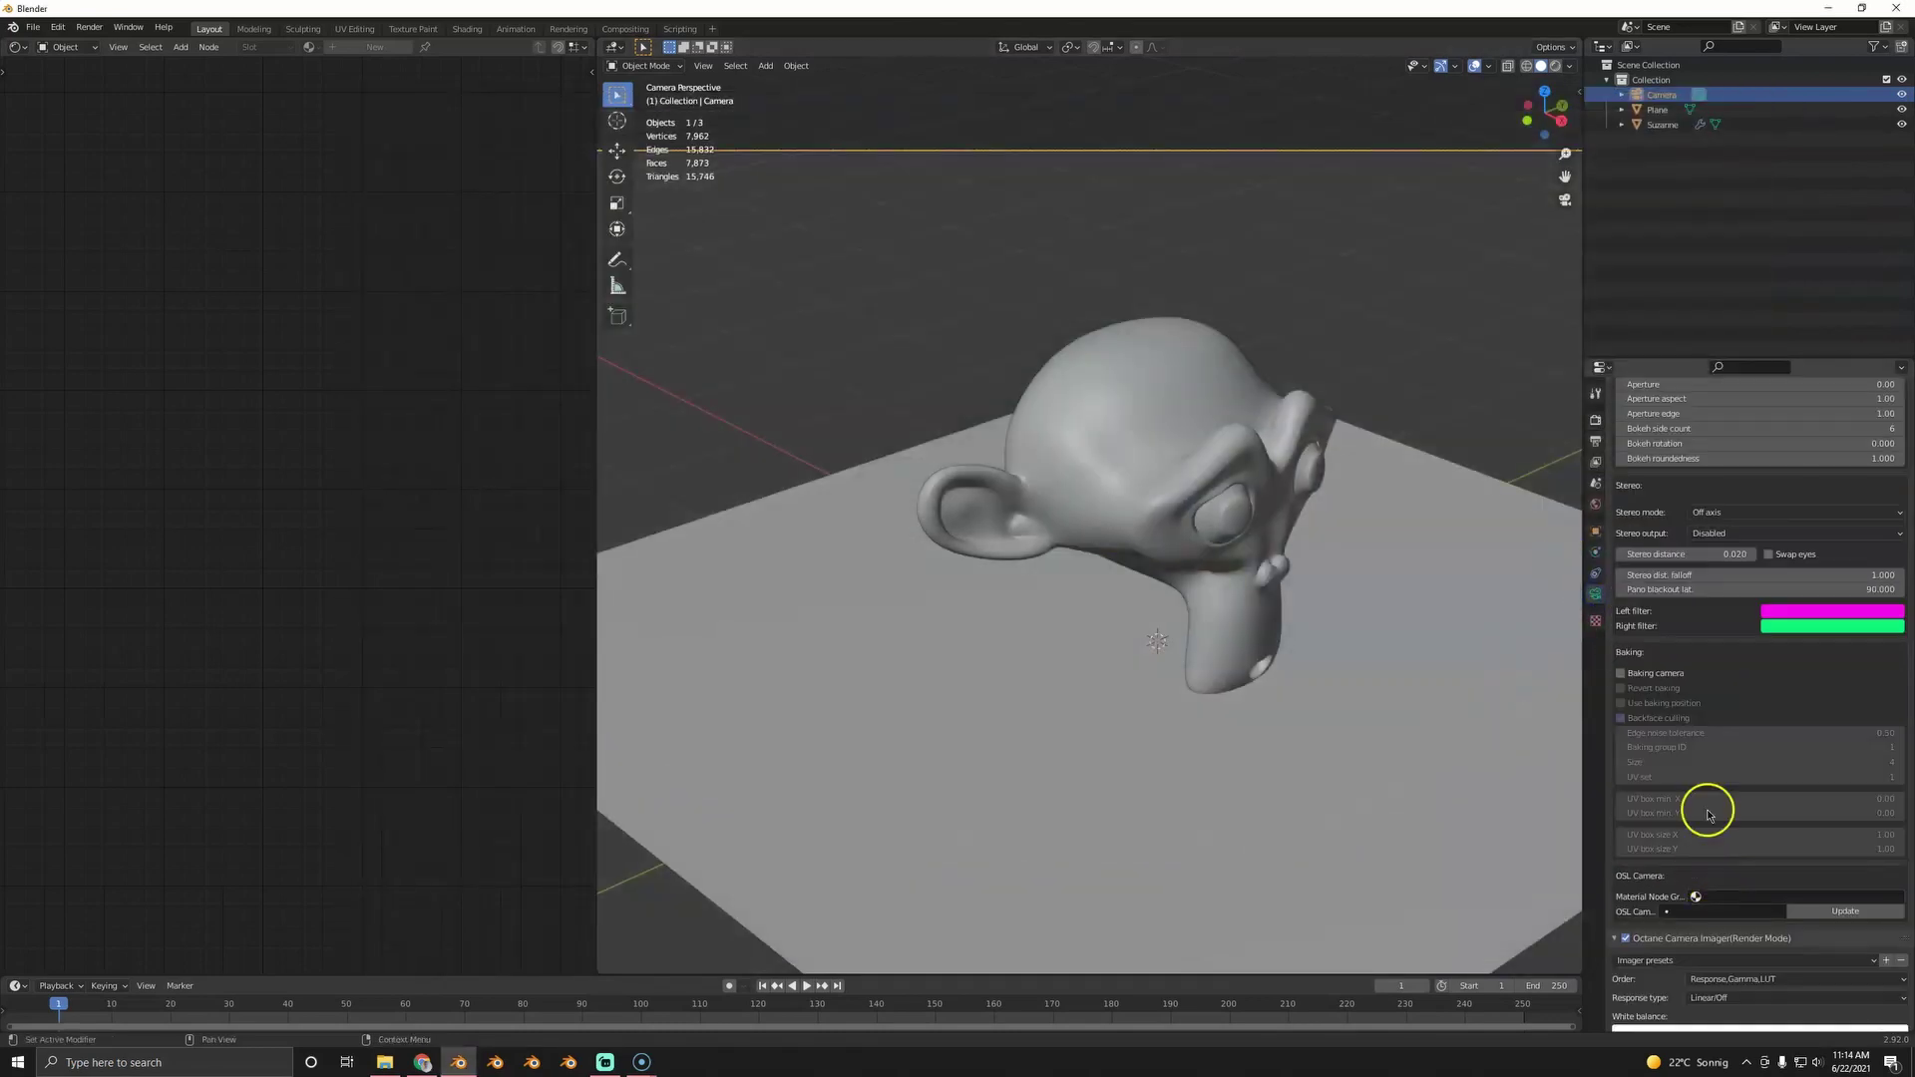
{"action": "scroll", "coordinate": [1663, 767], "scroll_direction": "down", "scroll_amount": 15}
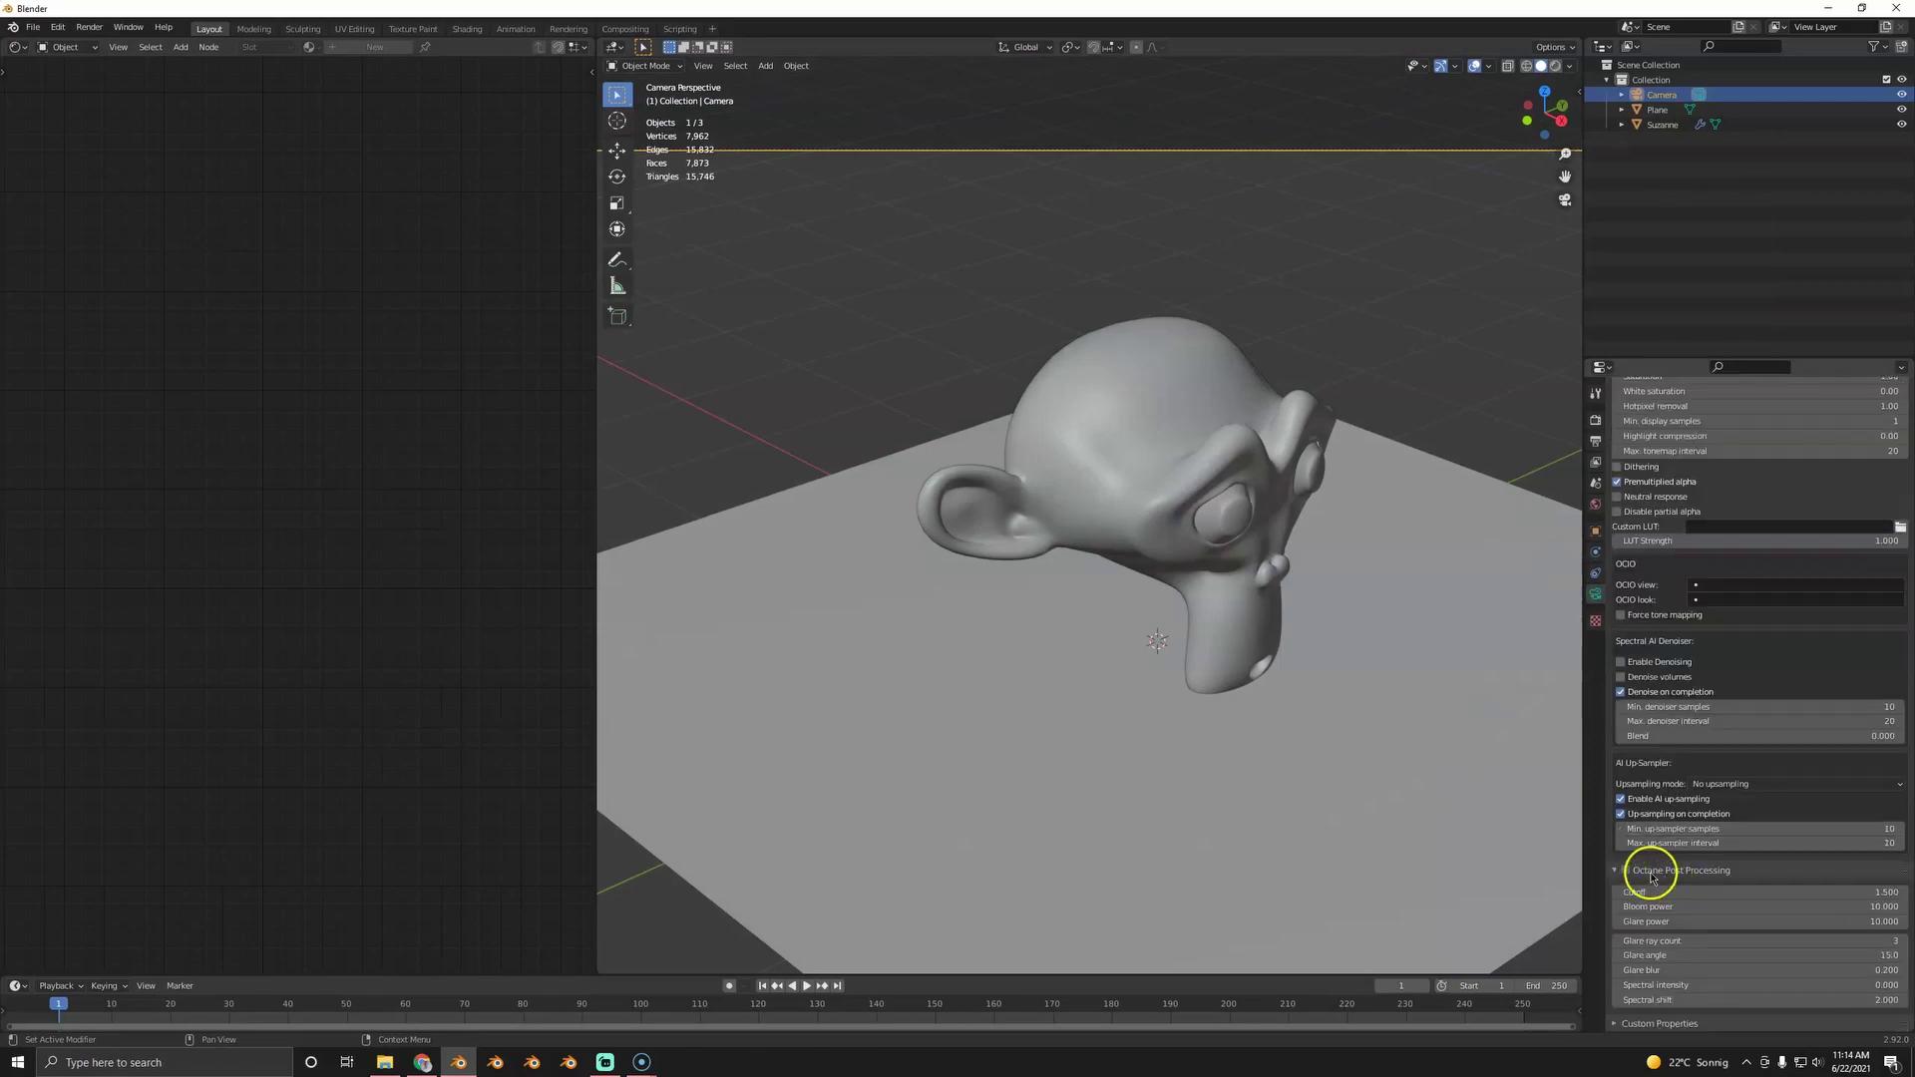
{"action": "left_click", "coordinate": [1648, 658]}
- Enable the Denoiser's Beauty pass in the view layer's render passes
{"action": "left_click", "coordinate": [1597, 464]}
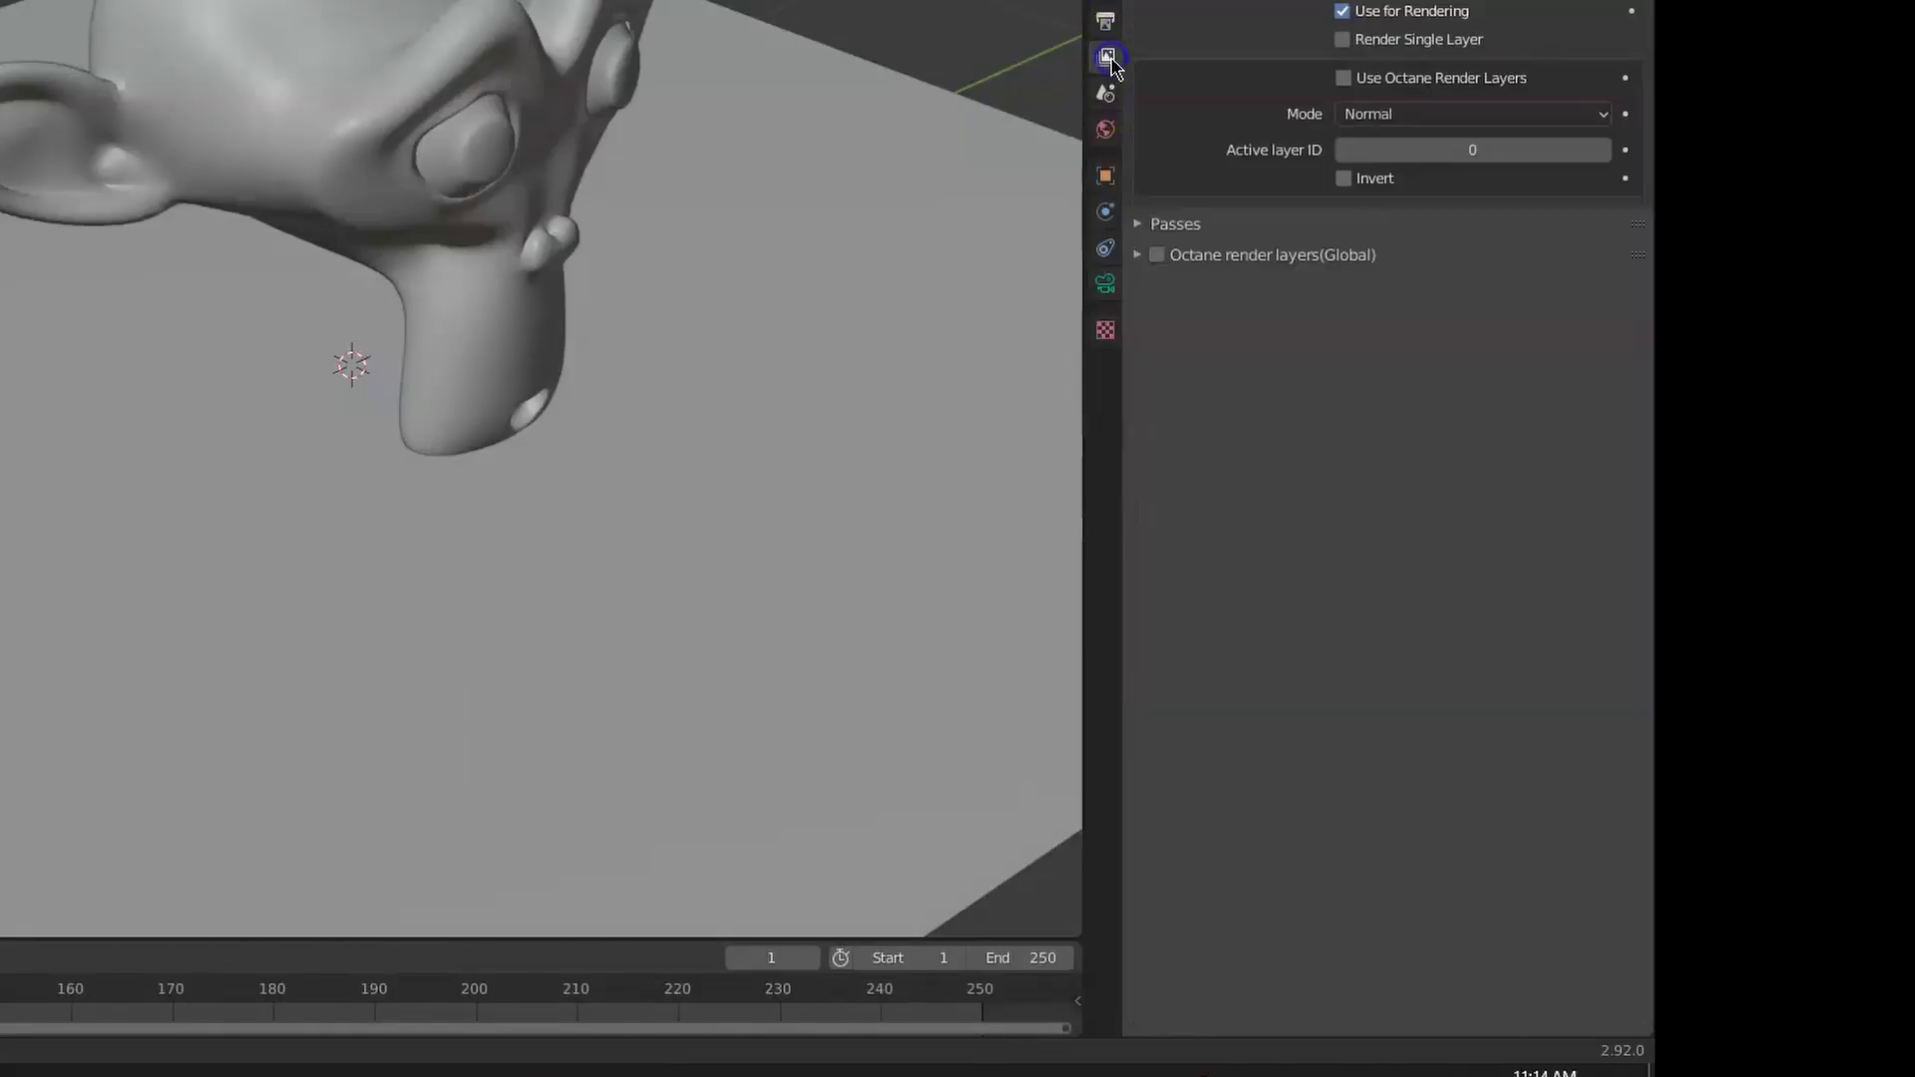
{"action": "left_click", "coordinate": [1173, 224]}
{"action": "left_click", "coordinate": [1192, 333]}
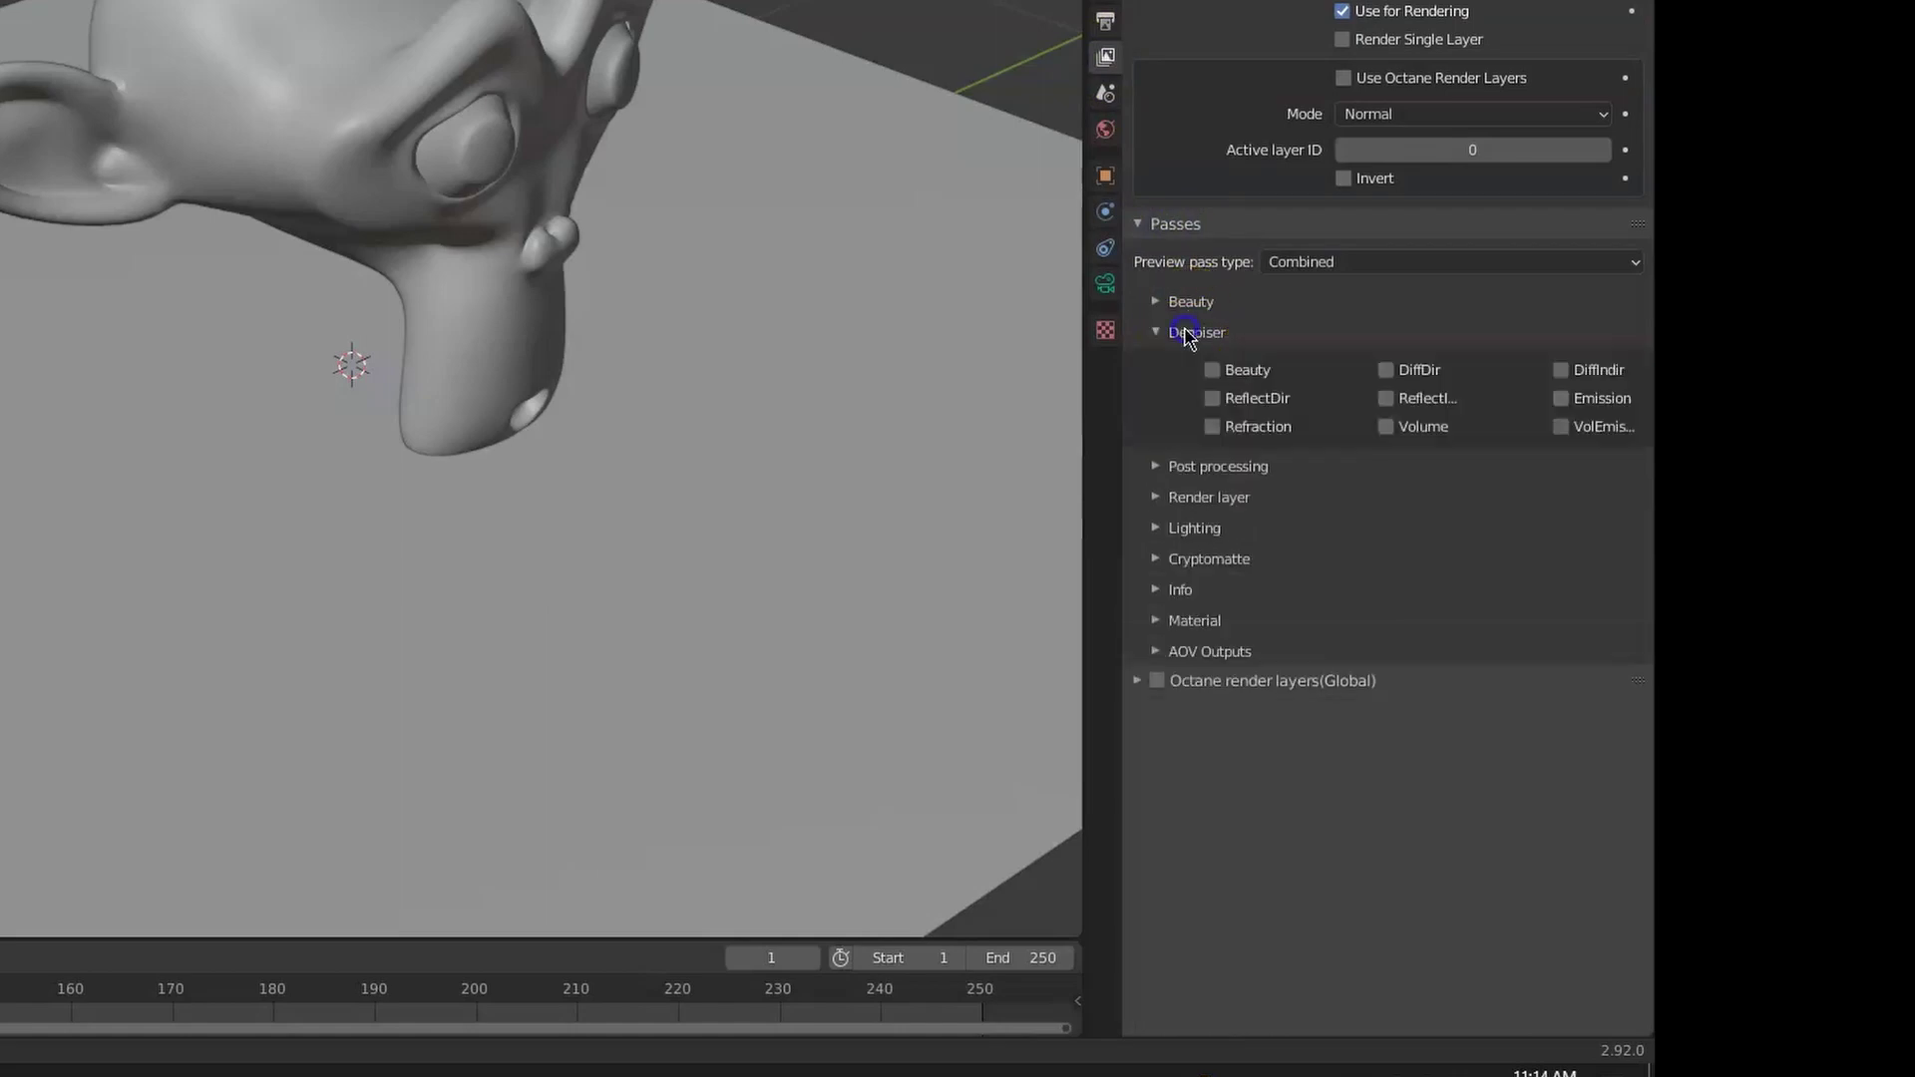
{"action": "left_click", "coordinate": [1237, 376]}
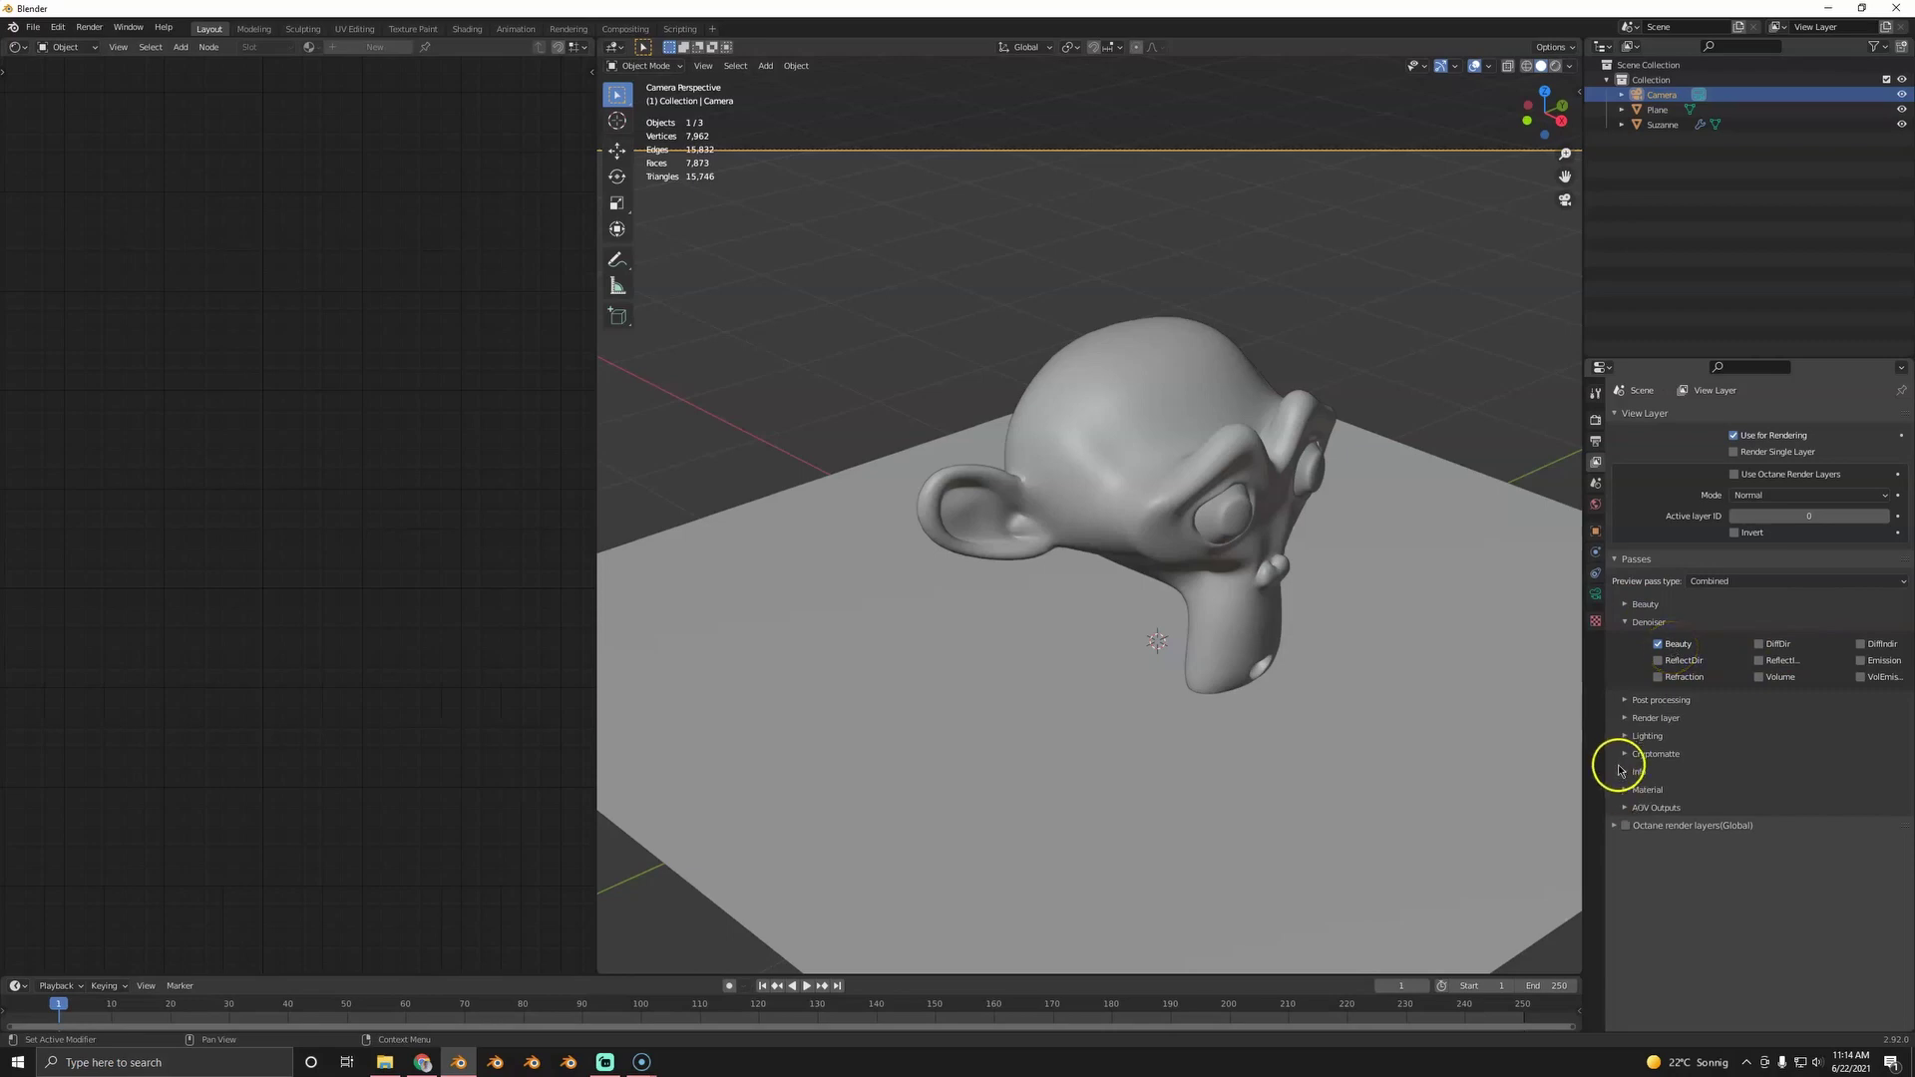
- Examine the options in the Cryptomatte, Material, AOV Outputs and Beauty pass groups
{"action": "left_click", "coordinate": [1651, 755]}
{"action": "left_click", "coordinate": [1651, 754]}
{"action": "left_click", "coordinate": [1652, 793]}
{"action": "left_click", "coordinate": [1653, 793]}
{"action": "left_click", "coordinate": [1654, 809]}
{"action": "left_click", "coordinate": [1652, 810]}
{"action": "left_click", "coordinate": [1644, 606]}
{"action": "left_click", "coordinate": [1646, 606]}
- Render the image with the full camera frame and show the denoised pass in the render result
{"action": "scroll", "coordinate": [1221, 603], "scroll_direction": "down", "scroll_amount": 2}
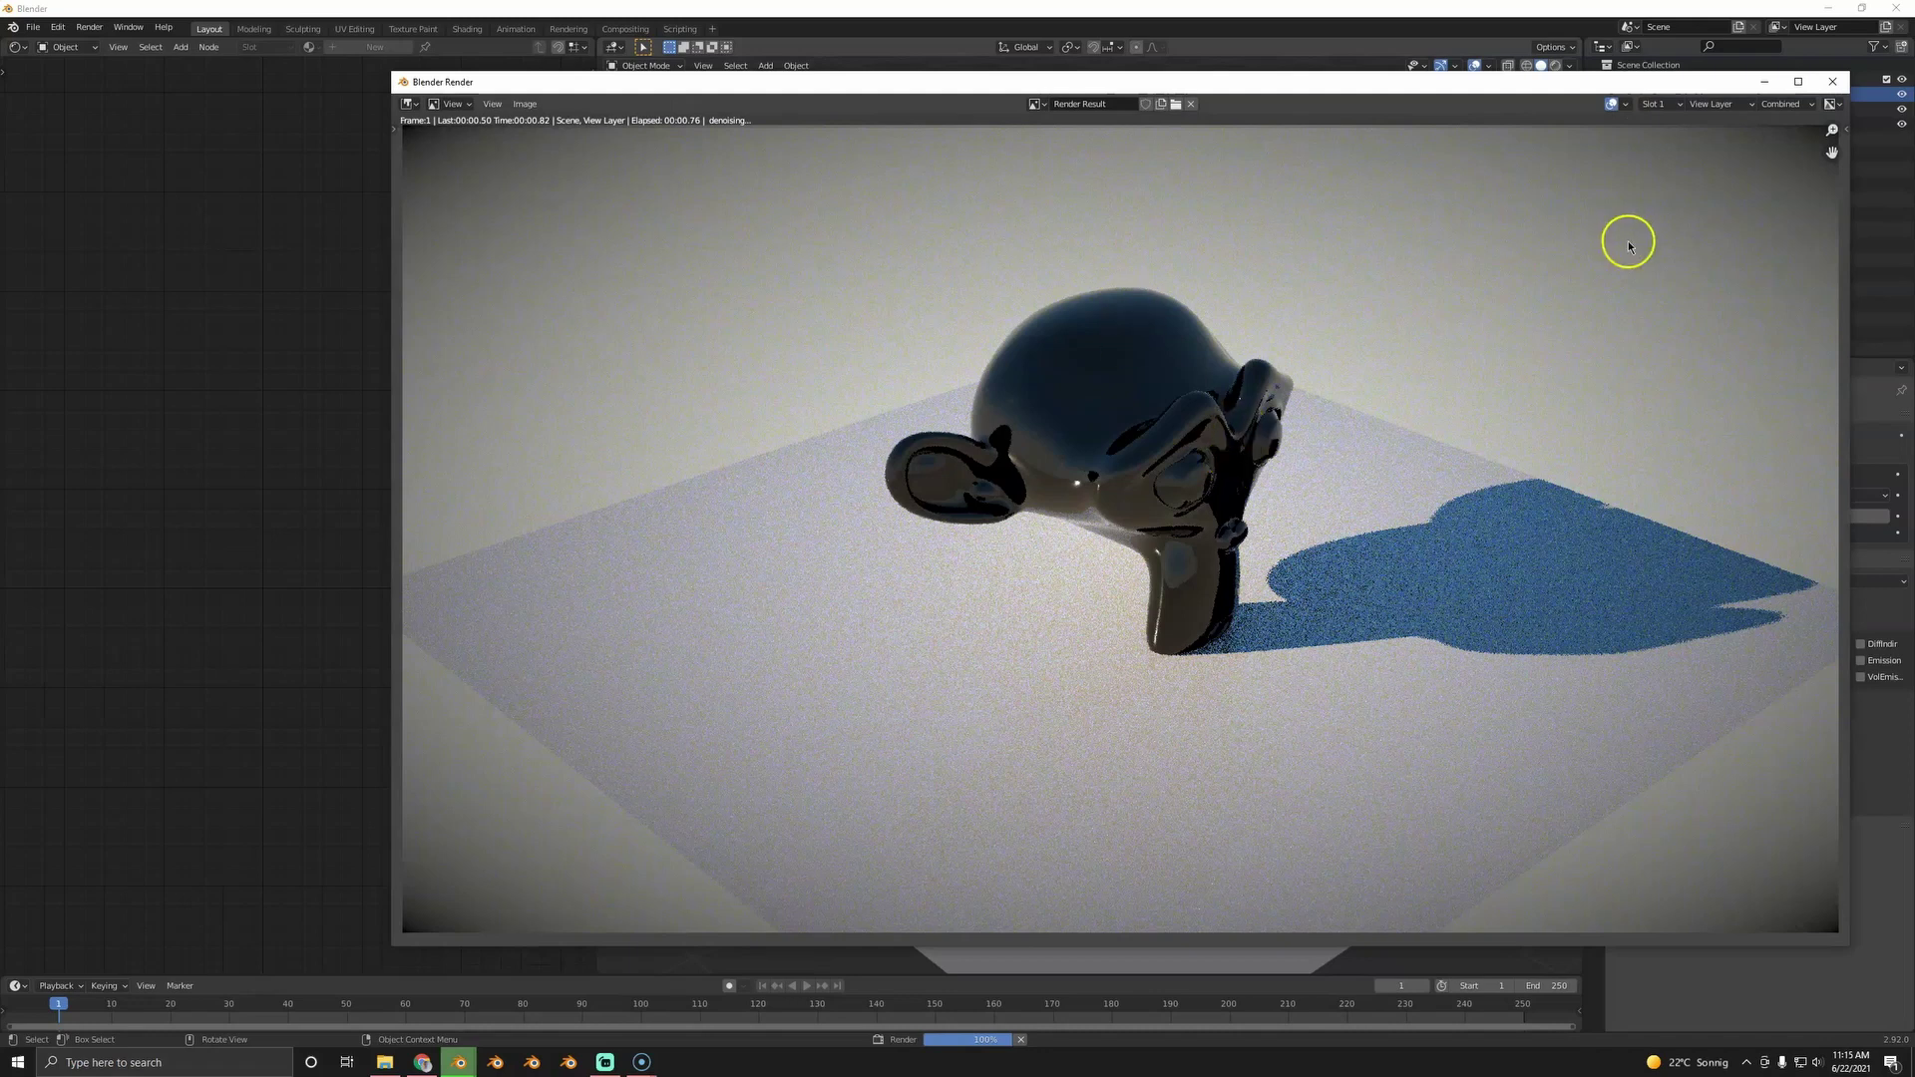
{"action": "left_click", "coordinate": [1782, 105]}
{"action": "left_click", "coordinate": [1755, 155]}
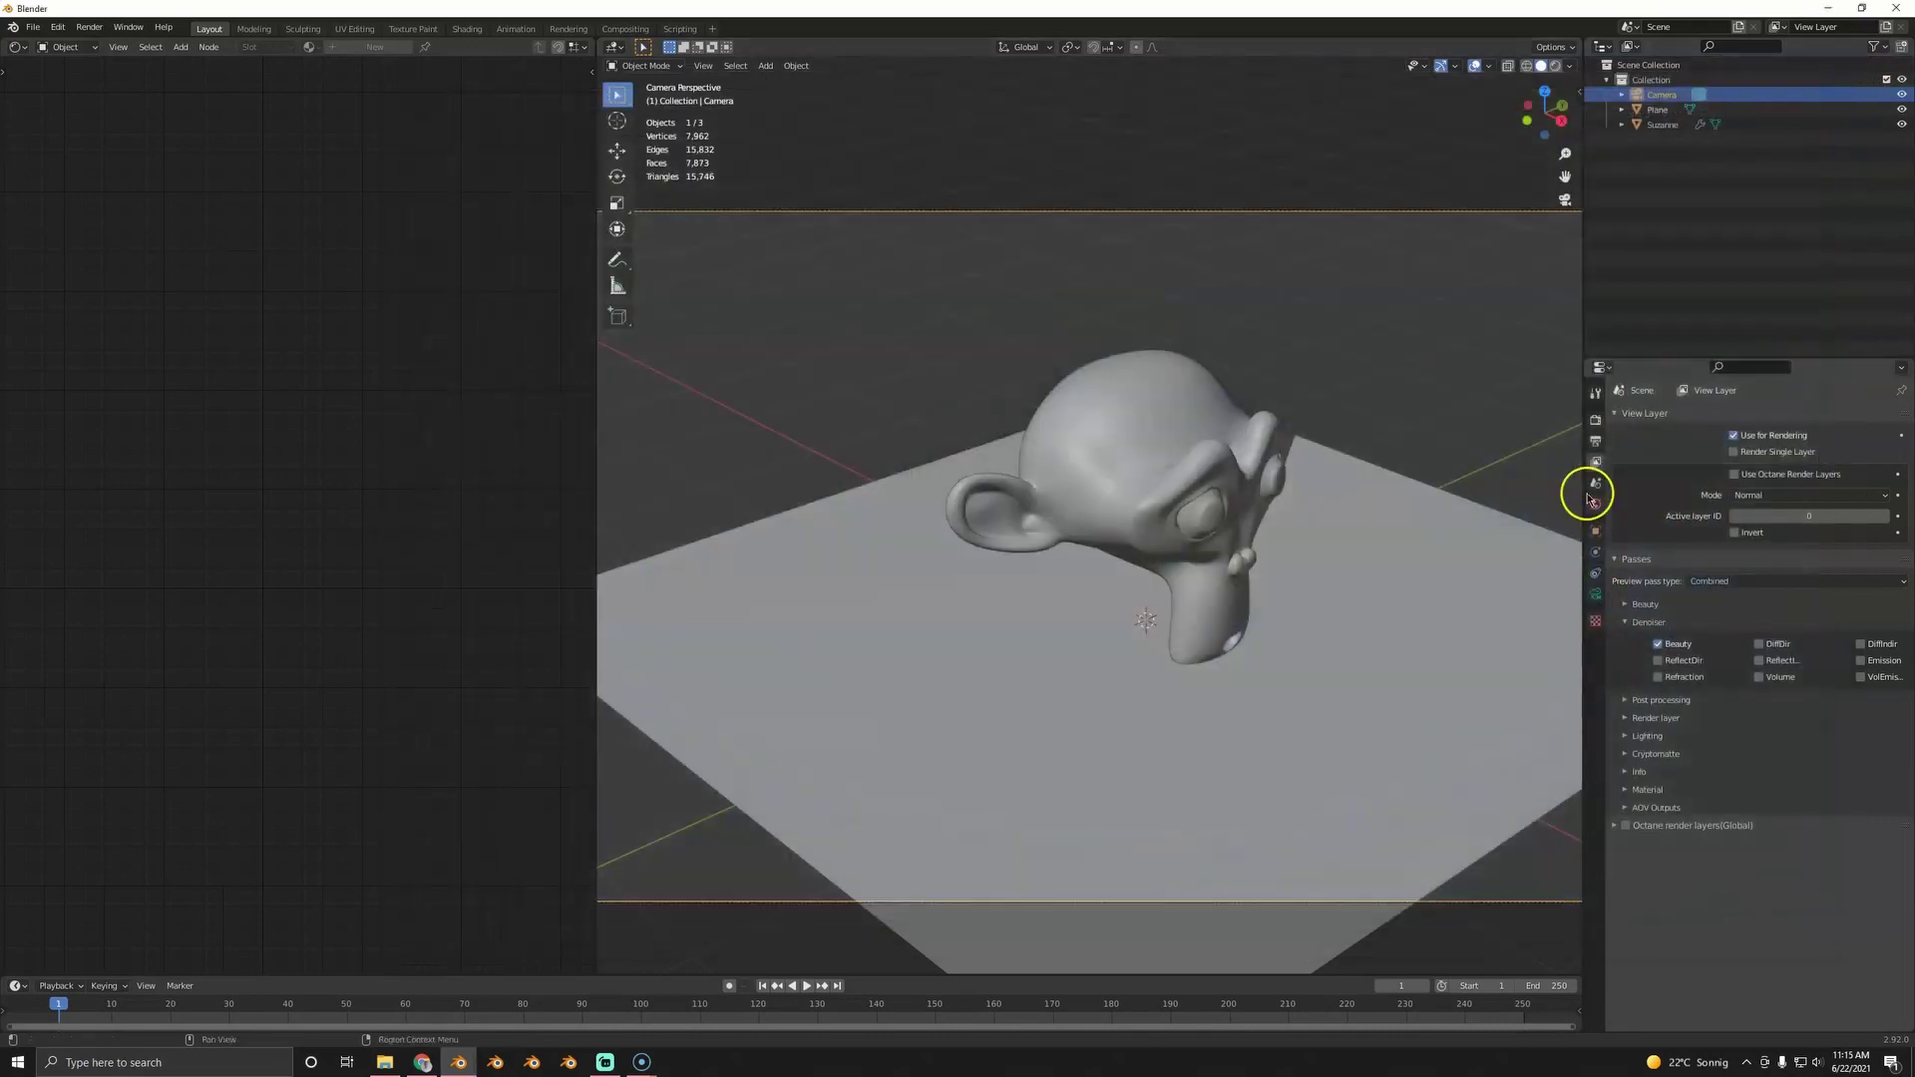
- Set the Octane kernel's maximum samples to 5
{"action": "left_click", "coordinate": [1595, 483]}
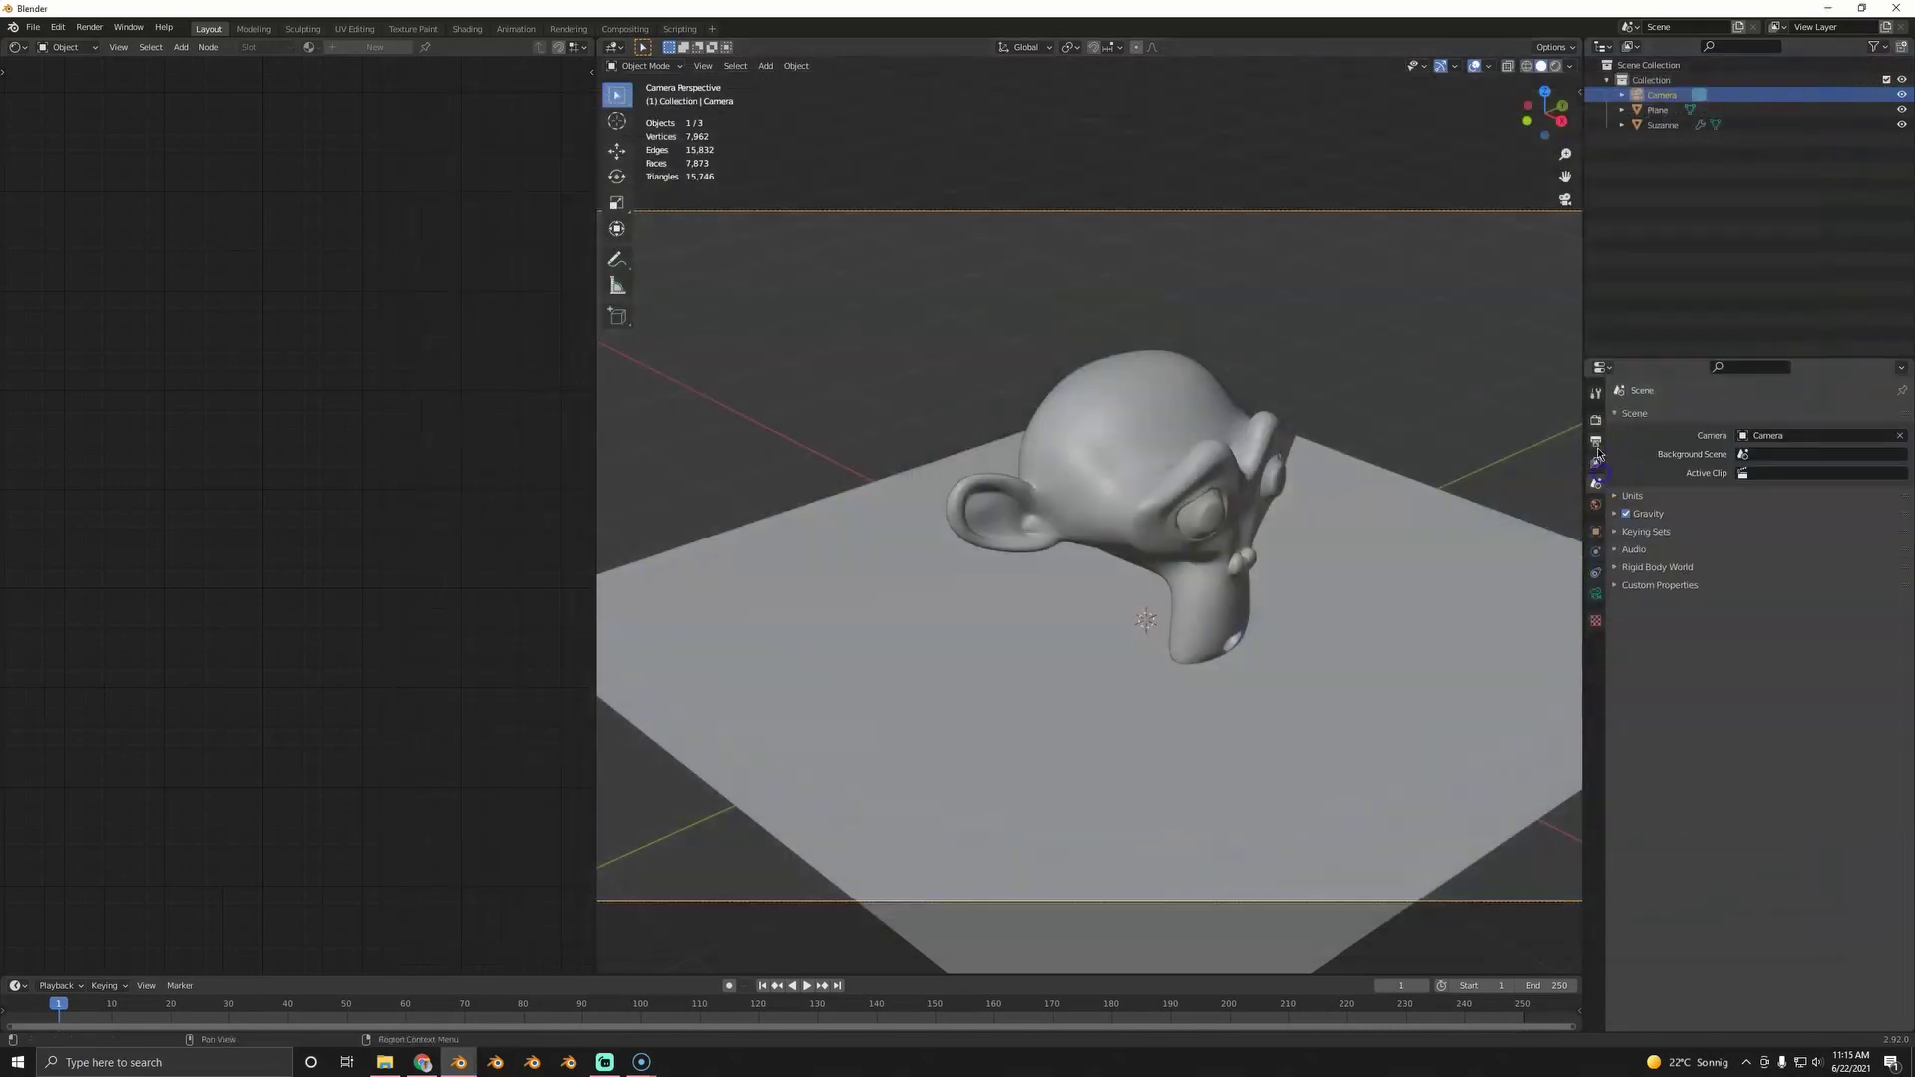
{"action": "left_click", "coordinate": [1595, 441]}
{"action": "left_click", "coordinate": [1594, 420]}
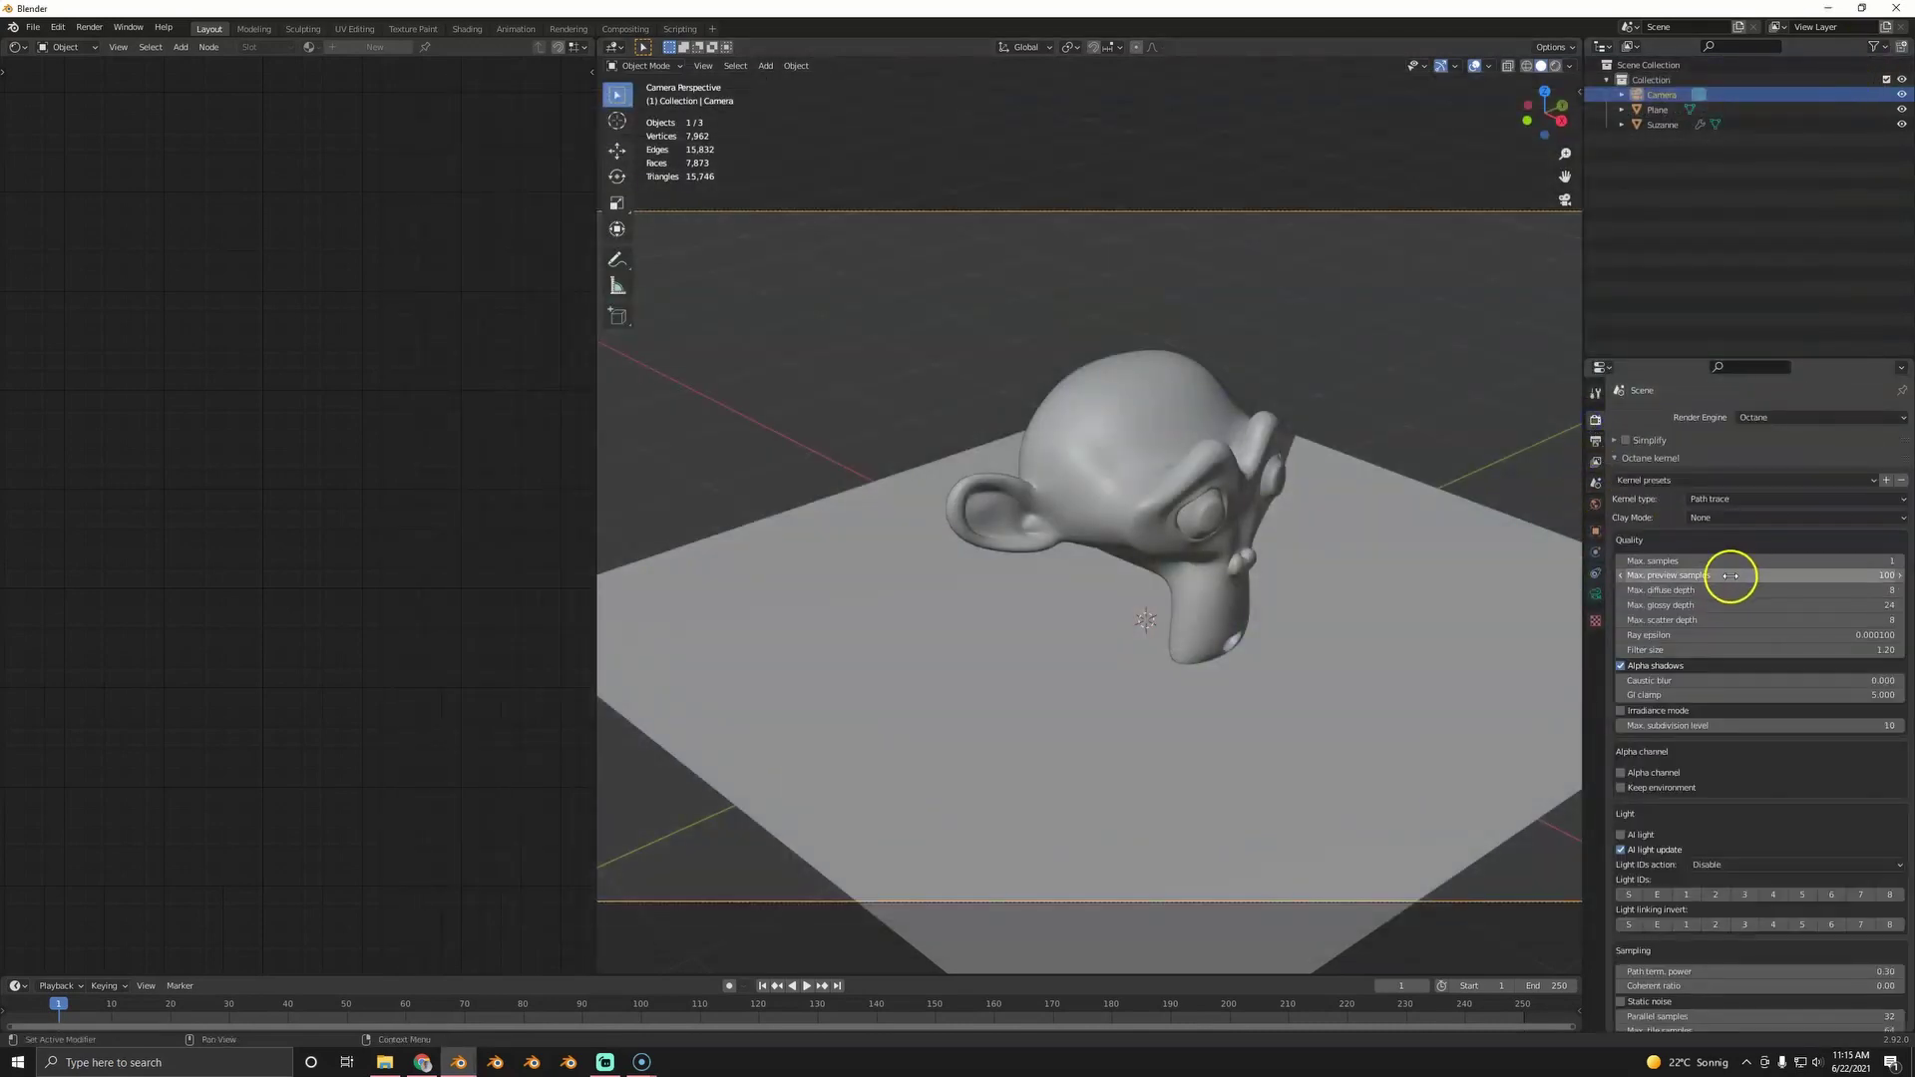
{"action": "left_click", "coordinate": [1725, 561]}
{"action": "key", "text": "Return"}
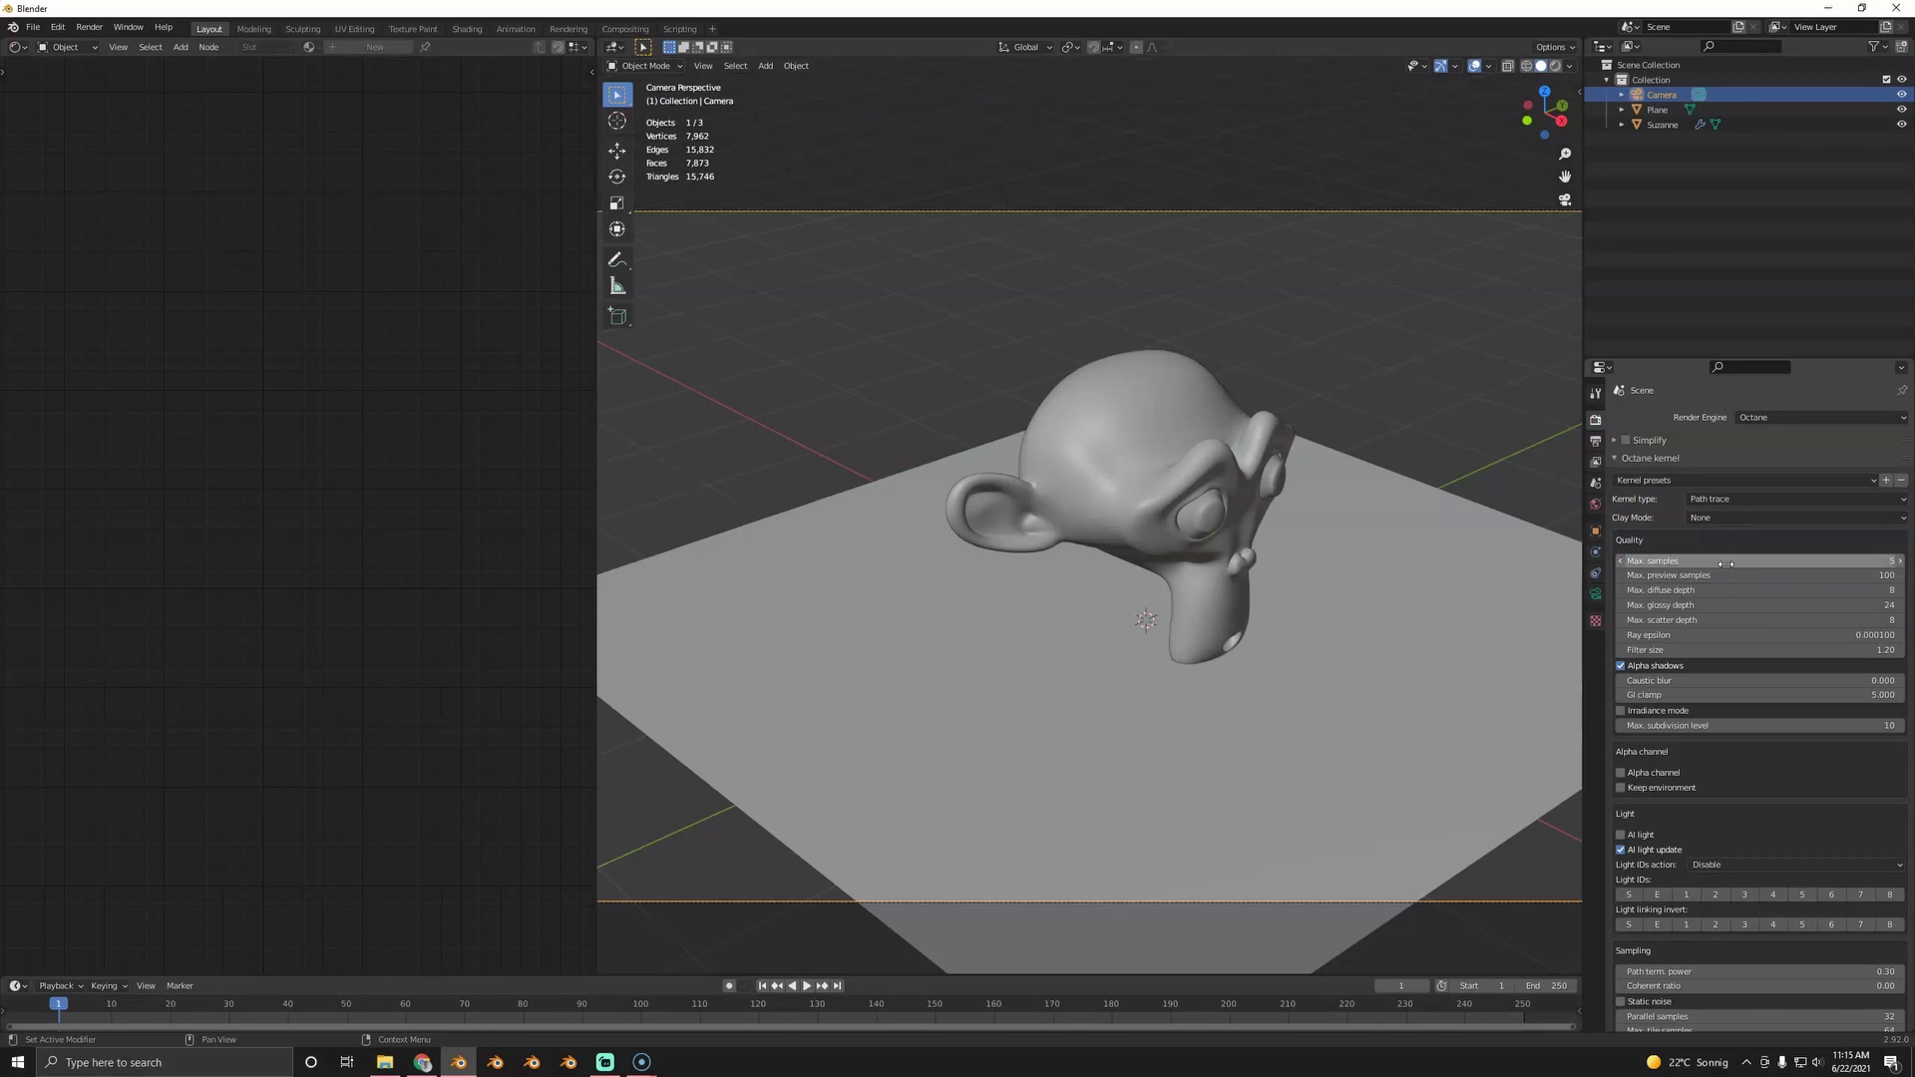
- Render the image, compare the OctDenoiserBeauty and Combined passes up close, and close the render result
{"action": "key", "text": "F12"}
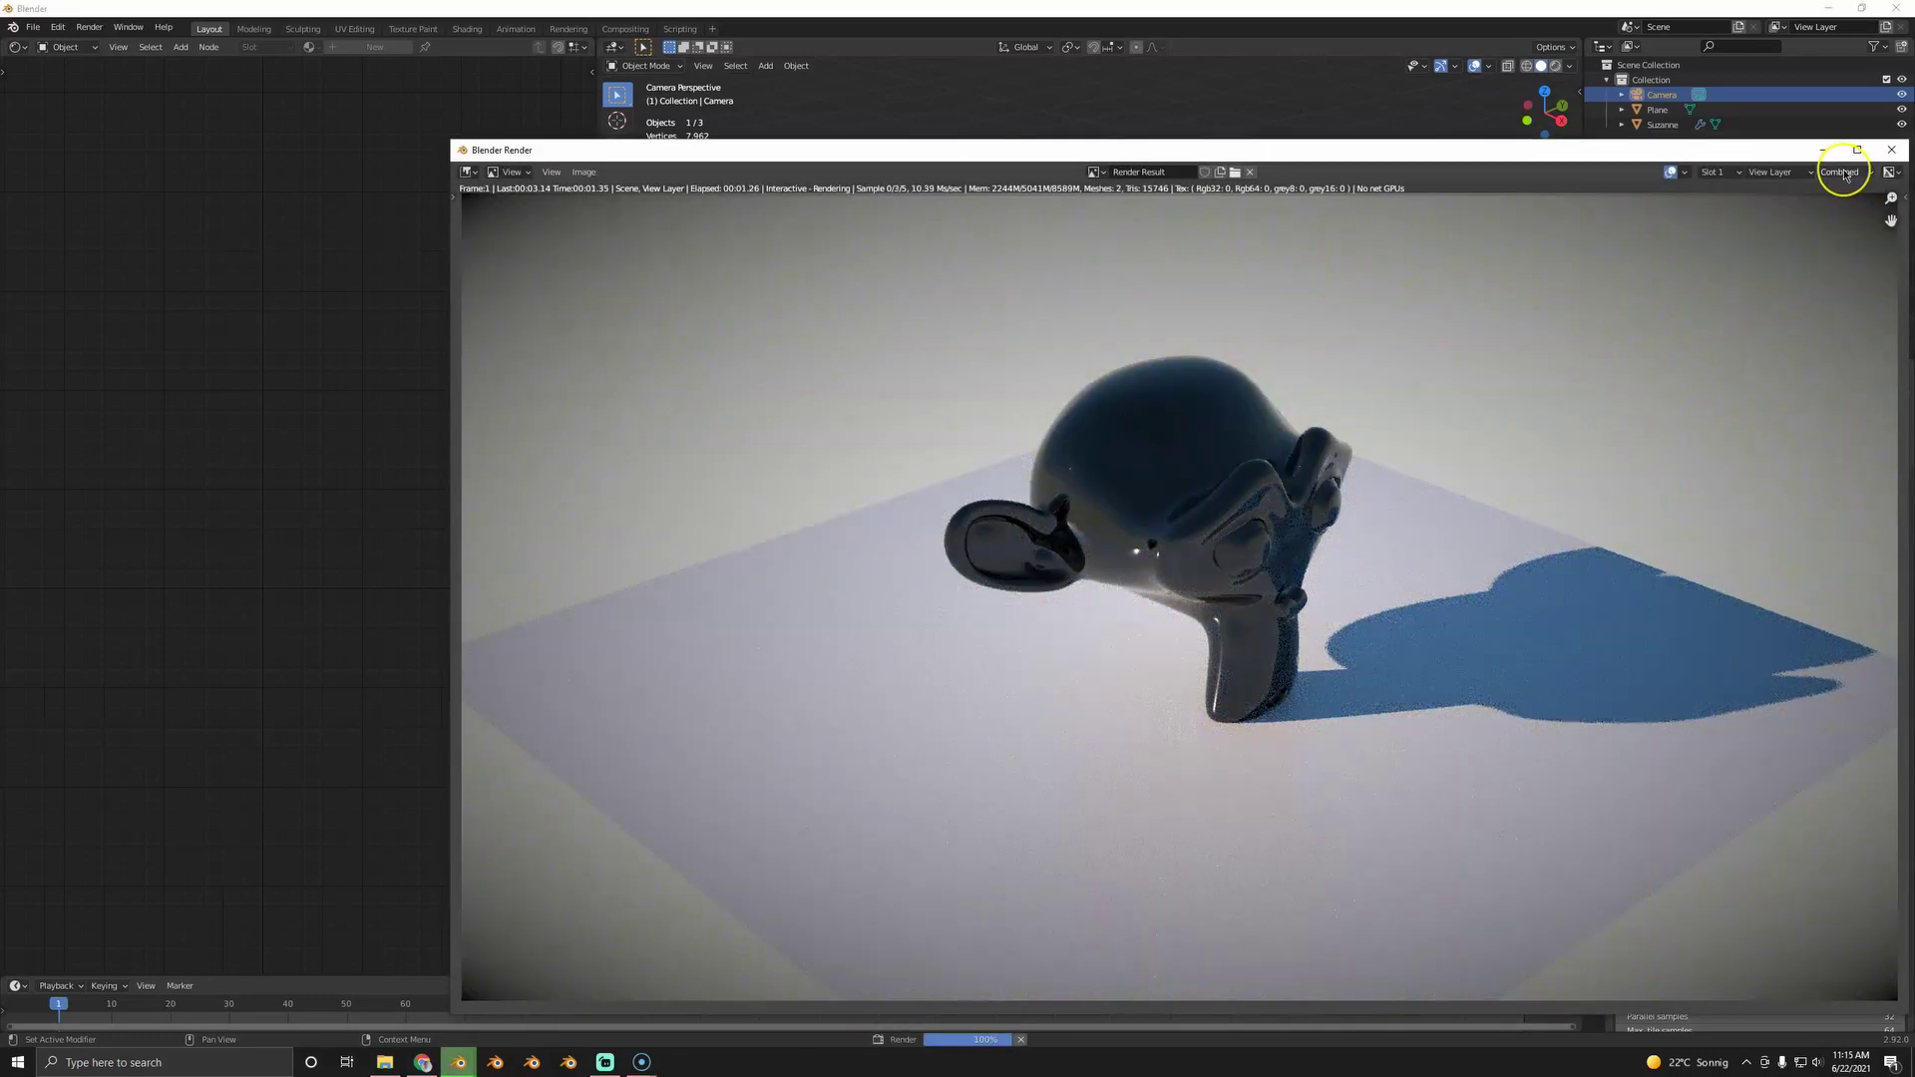
{"action": "left_click", "coordinate": [1845, 173]}
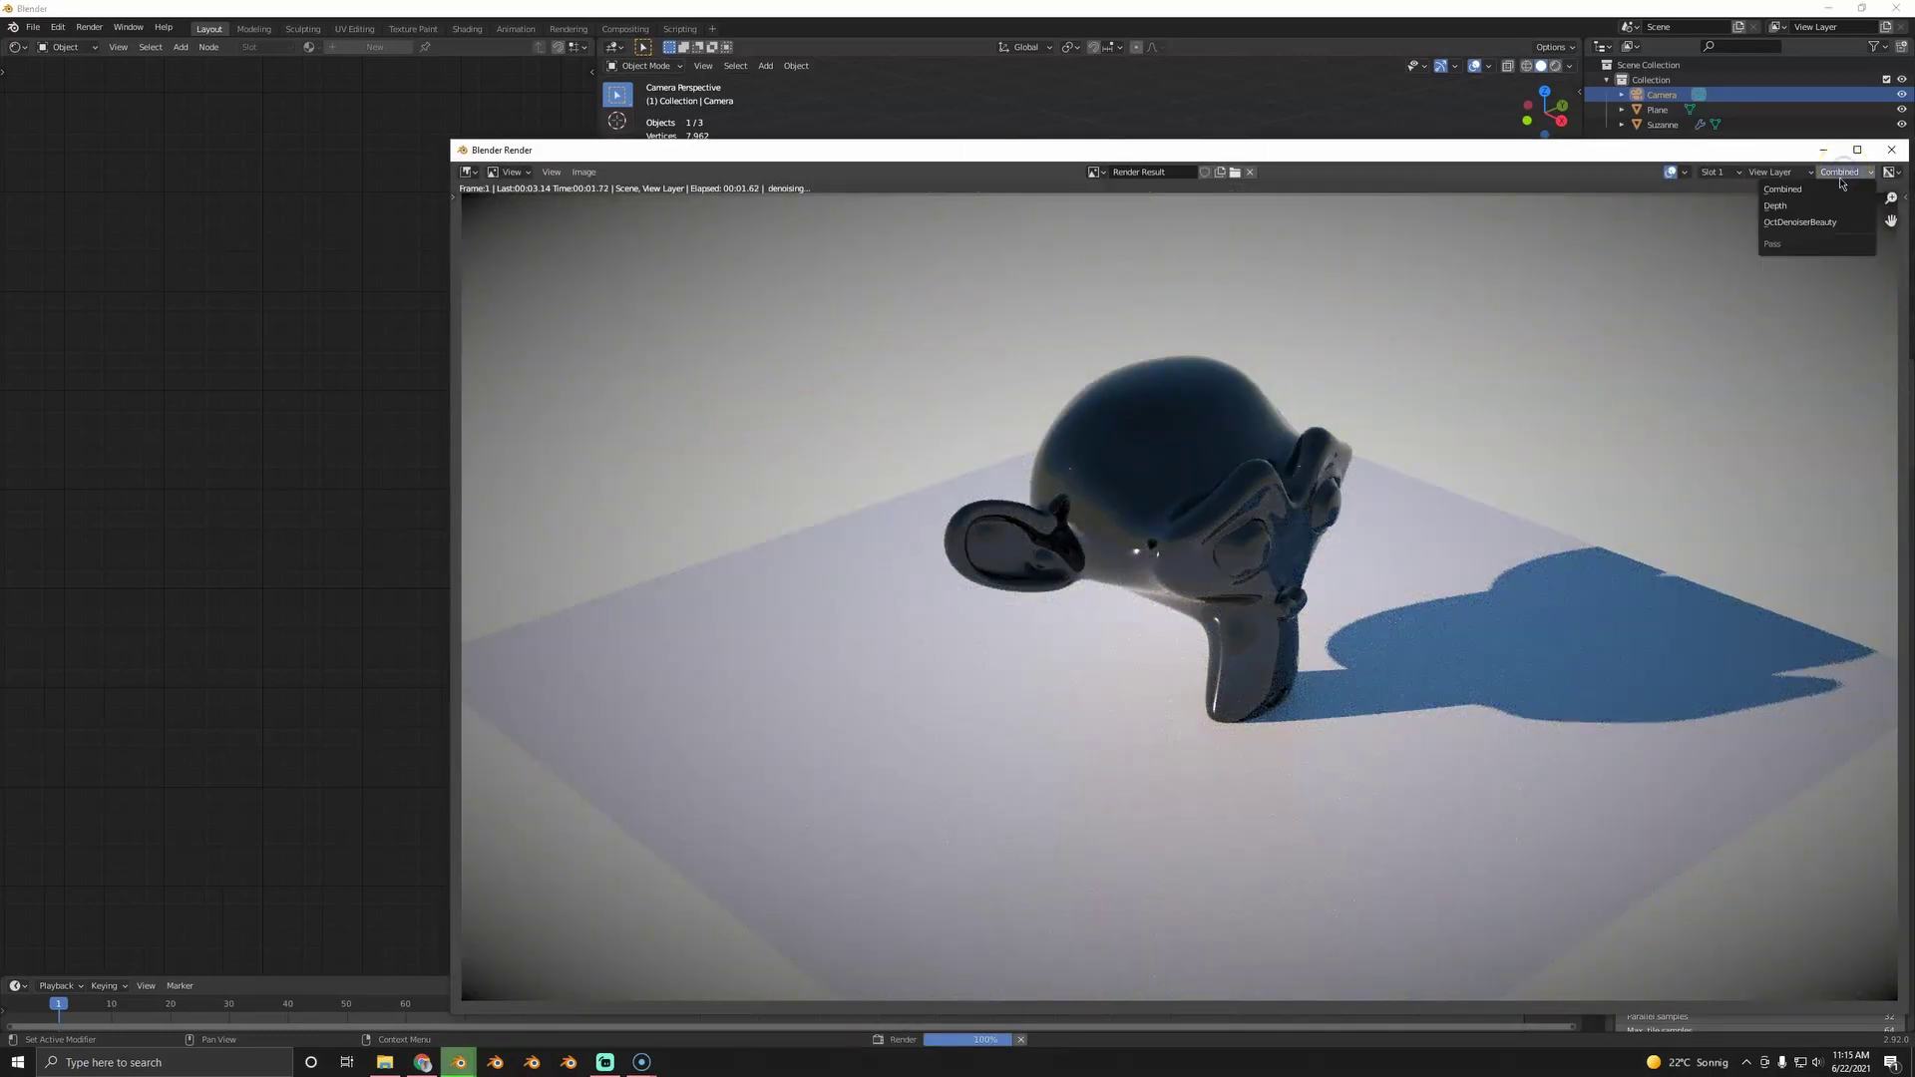
{"action": "left_click", "coordinate": [1800, 221]}
{"action": "scroll", "coordinate": [1120, 684], "scroll_direction": "up", "scroll_amount": 6}
{"action": "left_click", "coordinate": [1845, 171]}
{"action": "left_click", "coordinate": [1782, 188]}
{"action": "left_click", "coordinate": [1851, 172]}
{"action": "left_click", "coordinate": [1801, 222]}
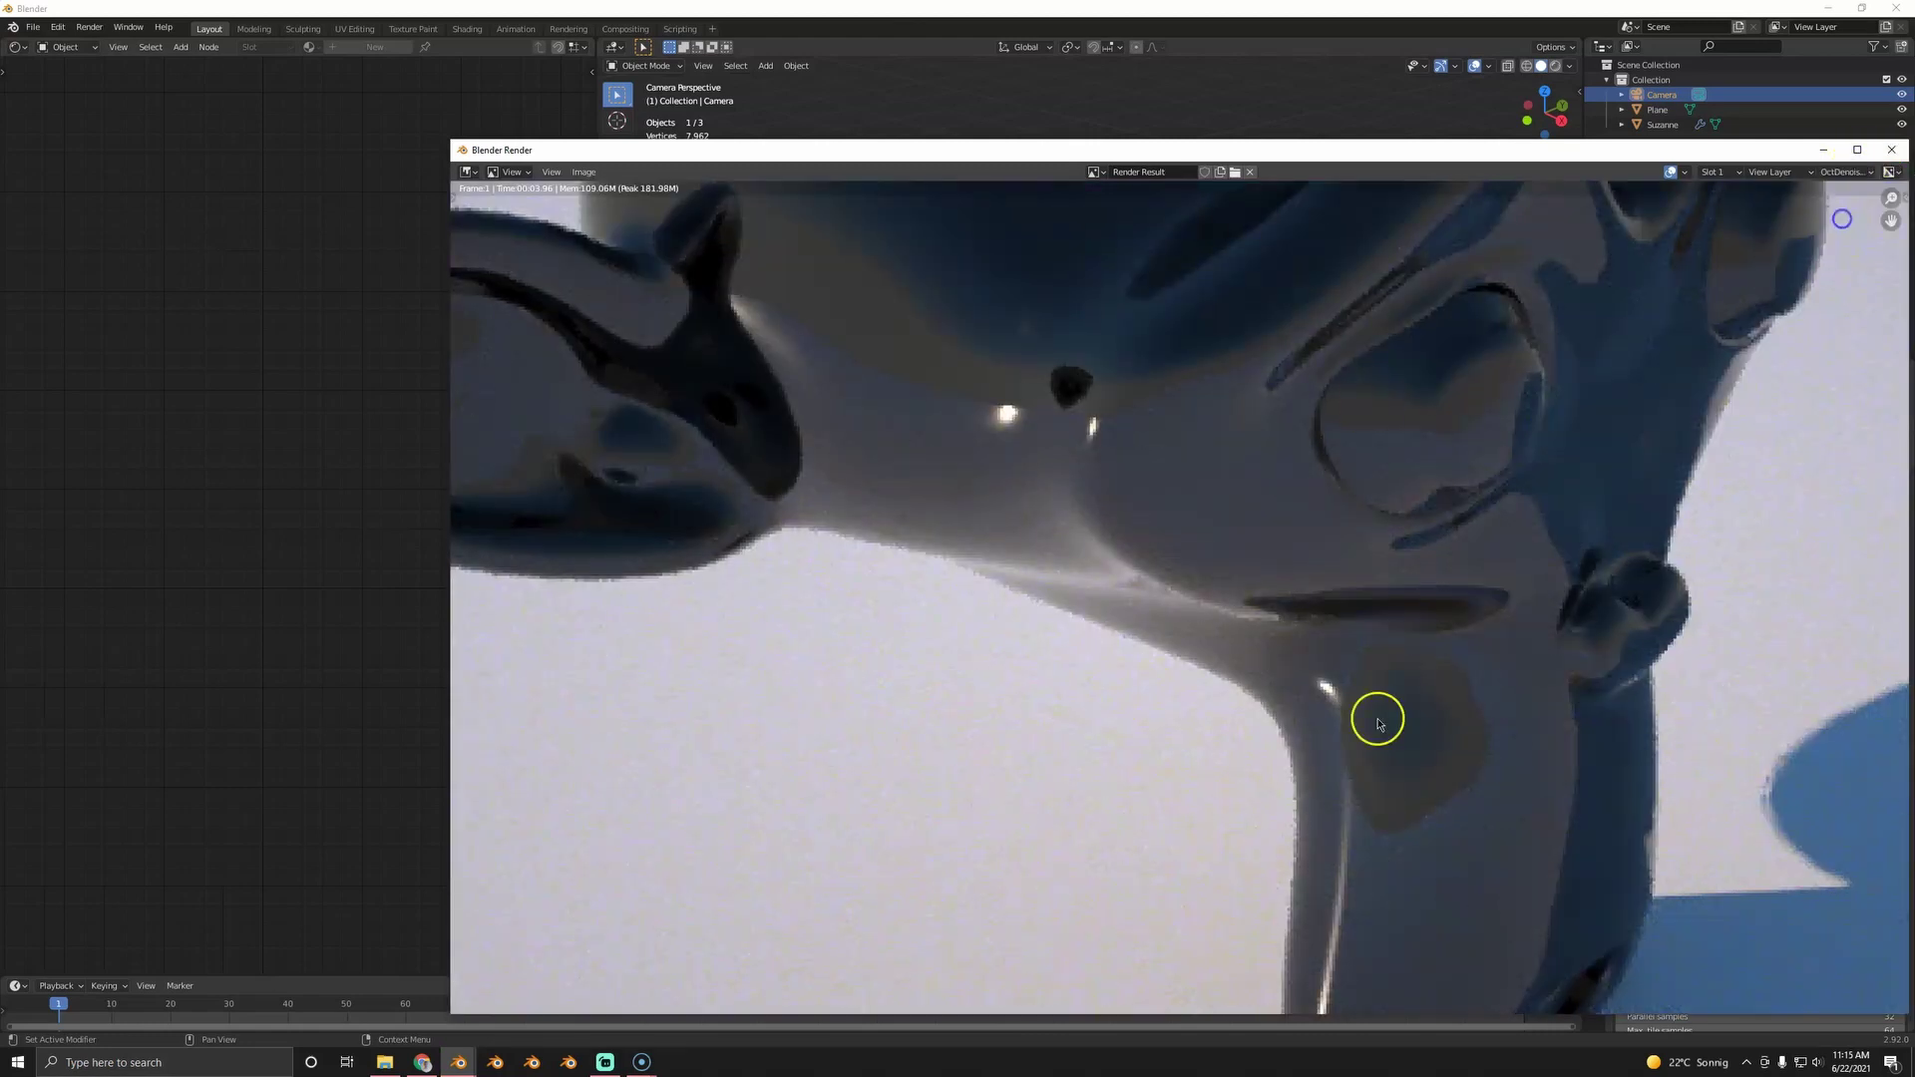
{"action": "key", "text": "Home"}
{"action": "left_click", "coordinate": [1891, 151]}
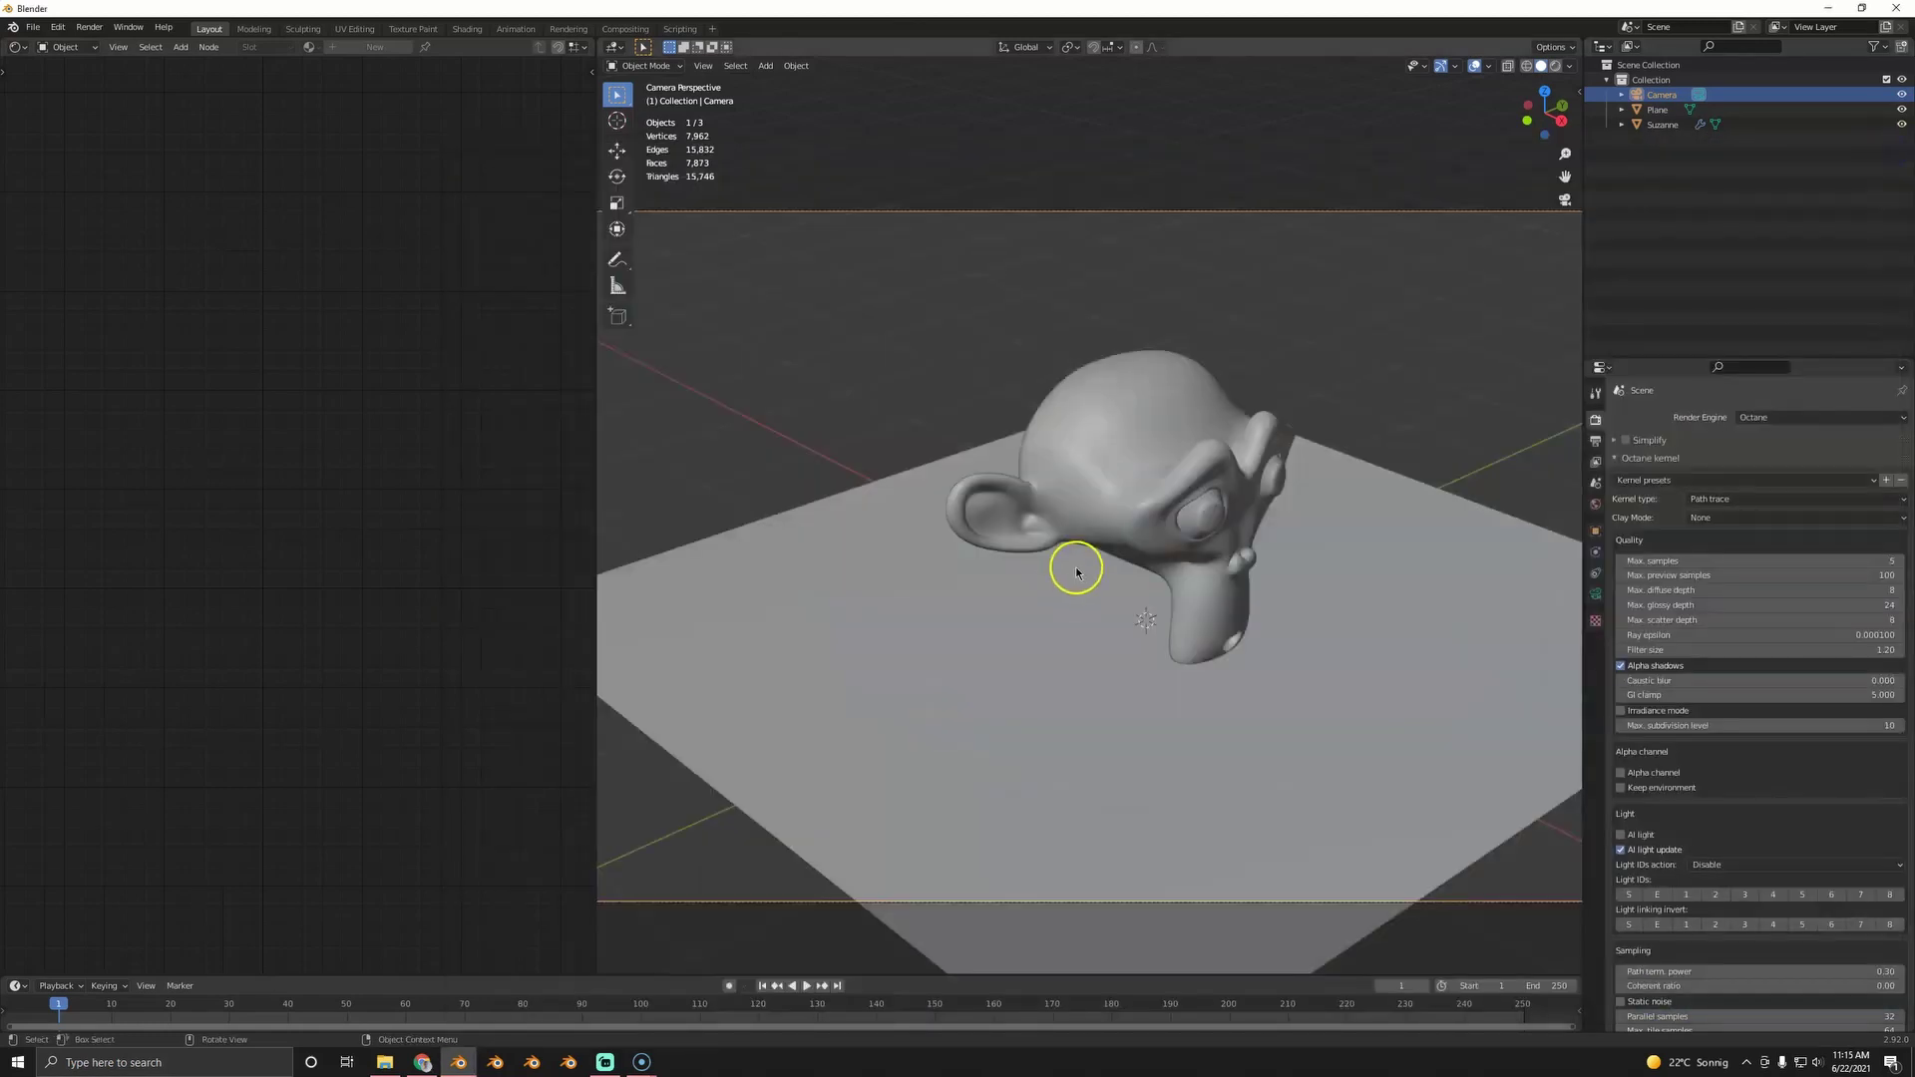
- Show the World shader nodes, delete the Background node, and place the Sun Direction node beside the Daylight Environment node
{"action": "key", "text": "Home"}
{"action": "left_click", "coordinate": [67, 46]}
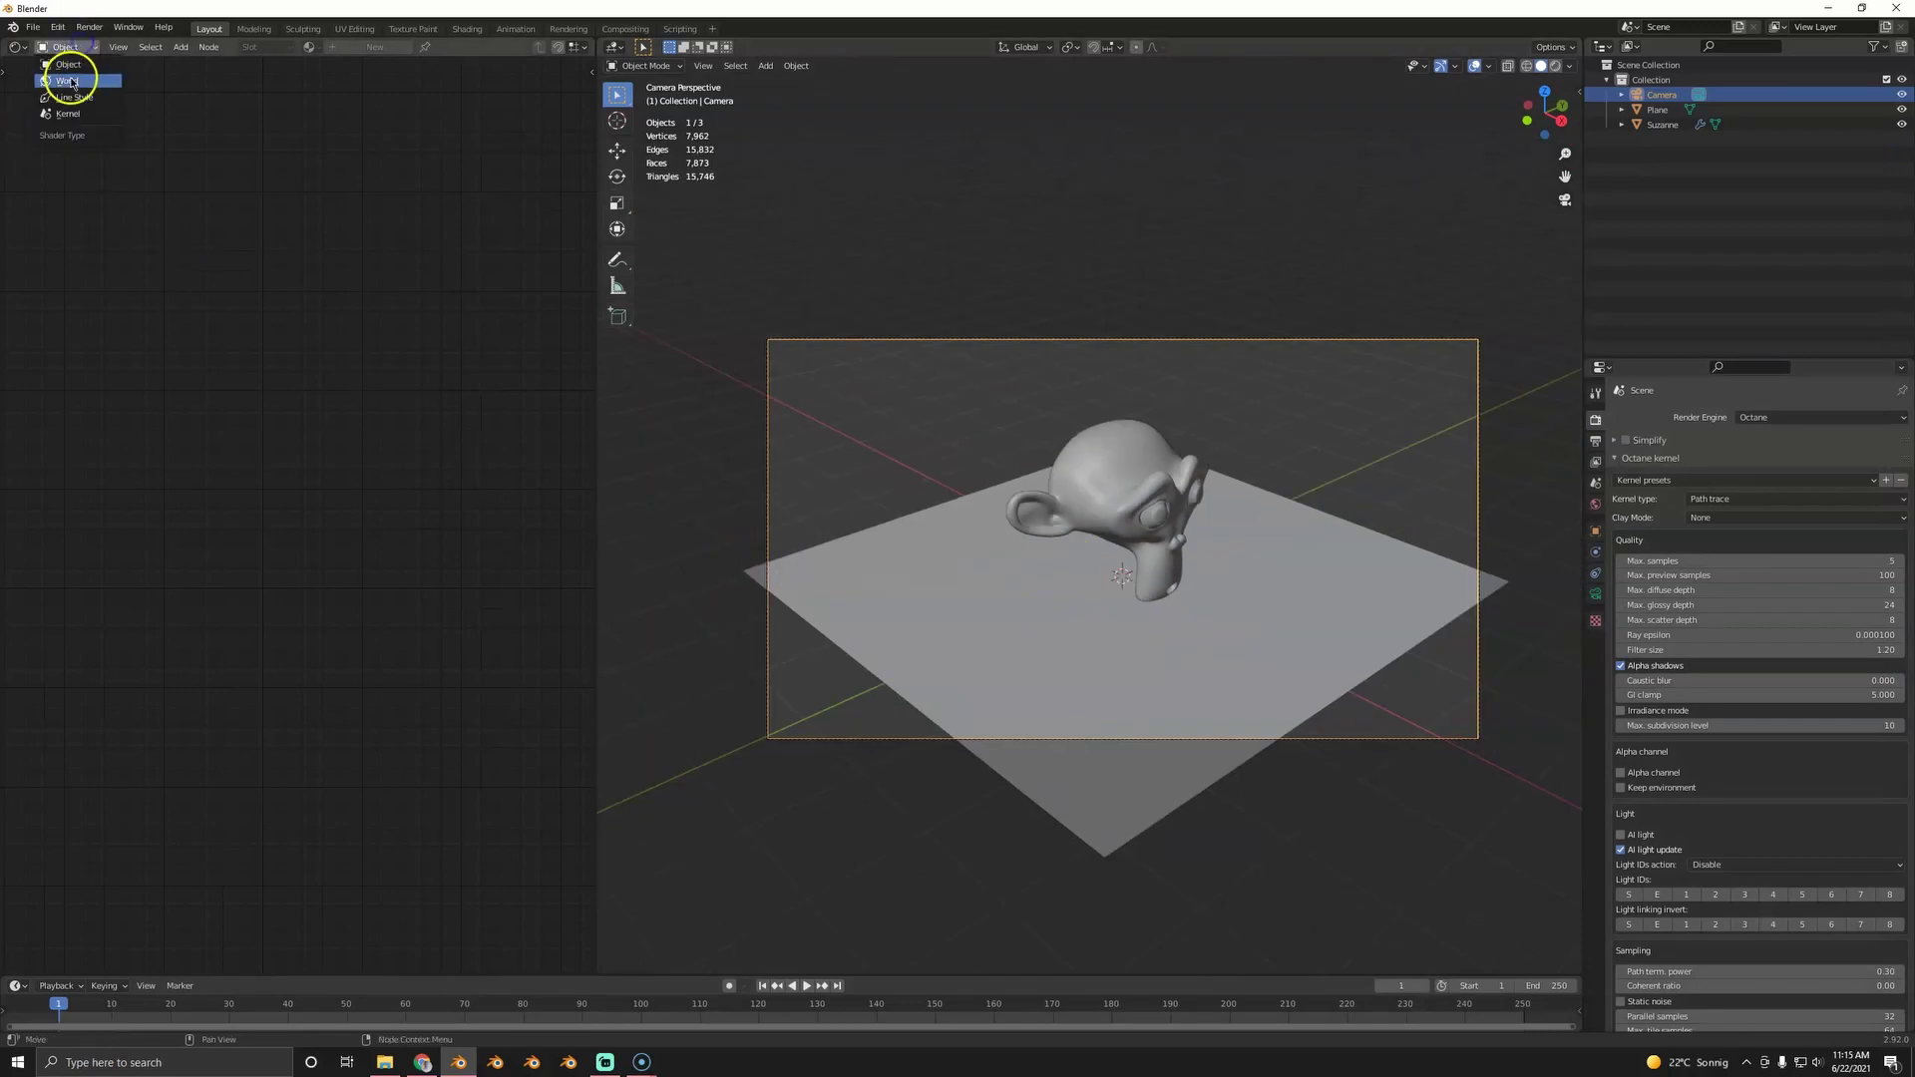
{"action": "left_click", "coordinate": [70, 83]}
{"action": "left_click_drag", "start_coordinate": [302, 348], "coordinate": [374, 133]}
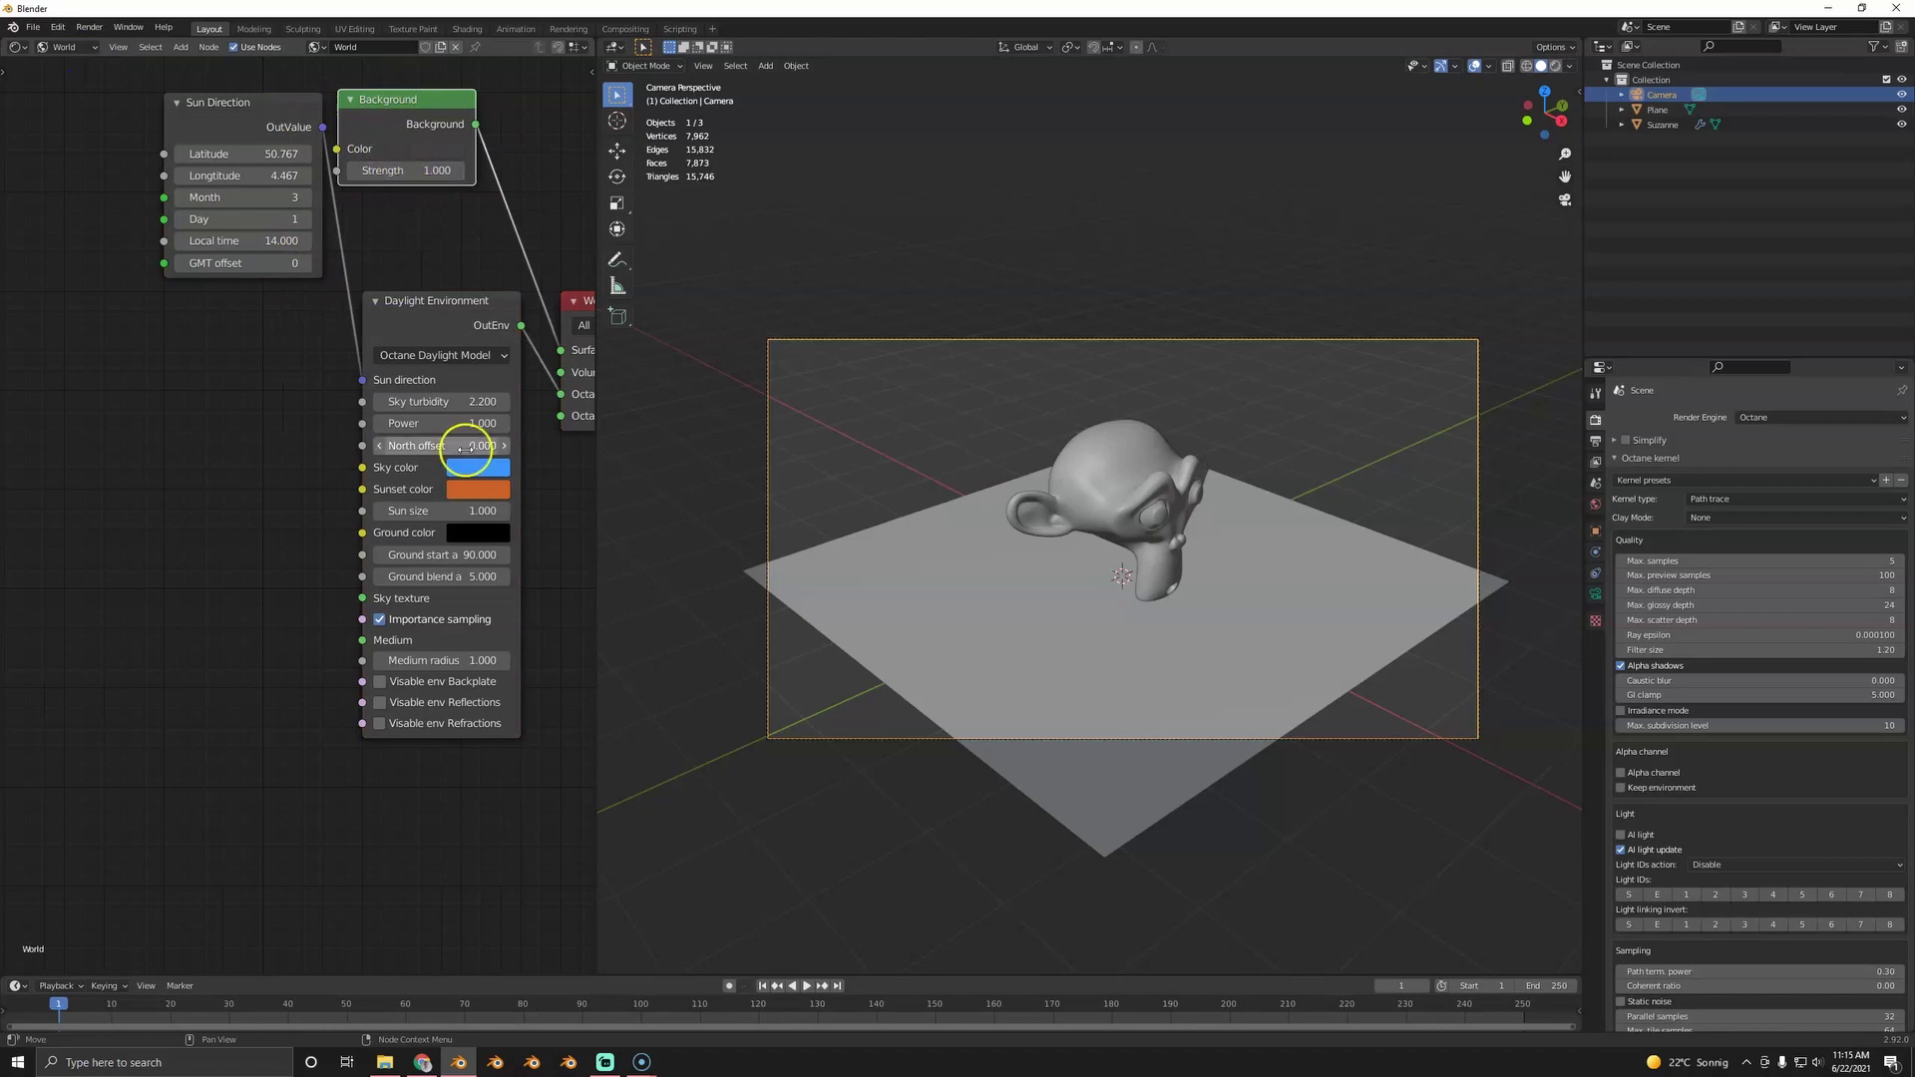
{"action": "key", "text": "x"}
{"action": "left_click_drag", "start_coordinate": [271, 112], "coordinate": [253, 343]}
{"action": "middle_click_drag", "start_coordinate": [409, 344], "coordinate": [249, 364]}
- Switch the viewport to rendered shading with the world nodes in view
{"action": "key", "text": "z"}
{"action": "left_click", "coordinate": [1022, 456]}
{"action": "middle_click_drag", "start_coordinate": [129, 339], "coordinate": [218, 308]}
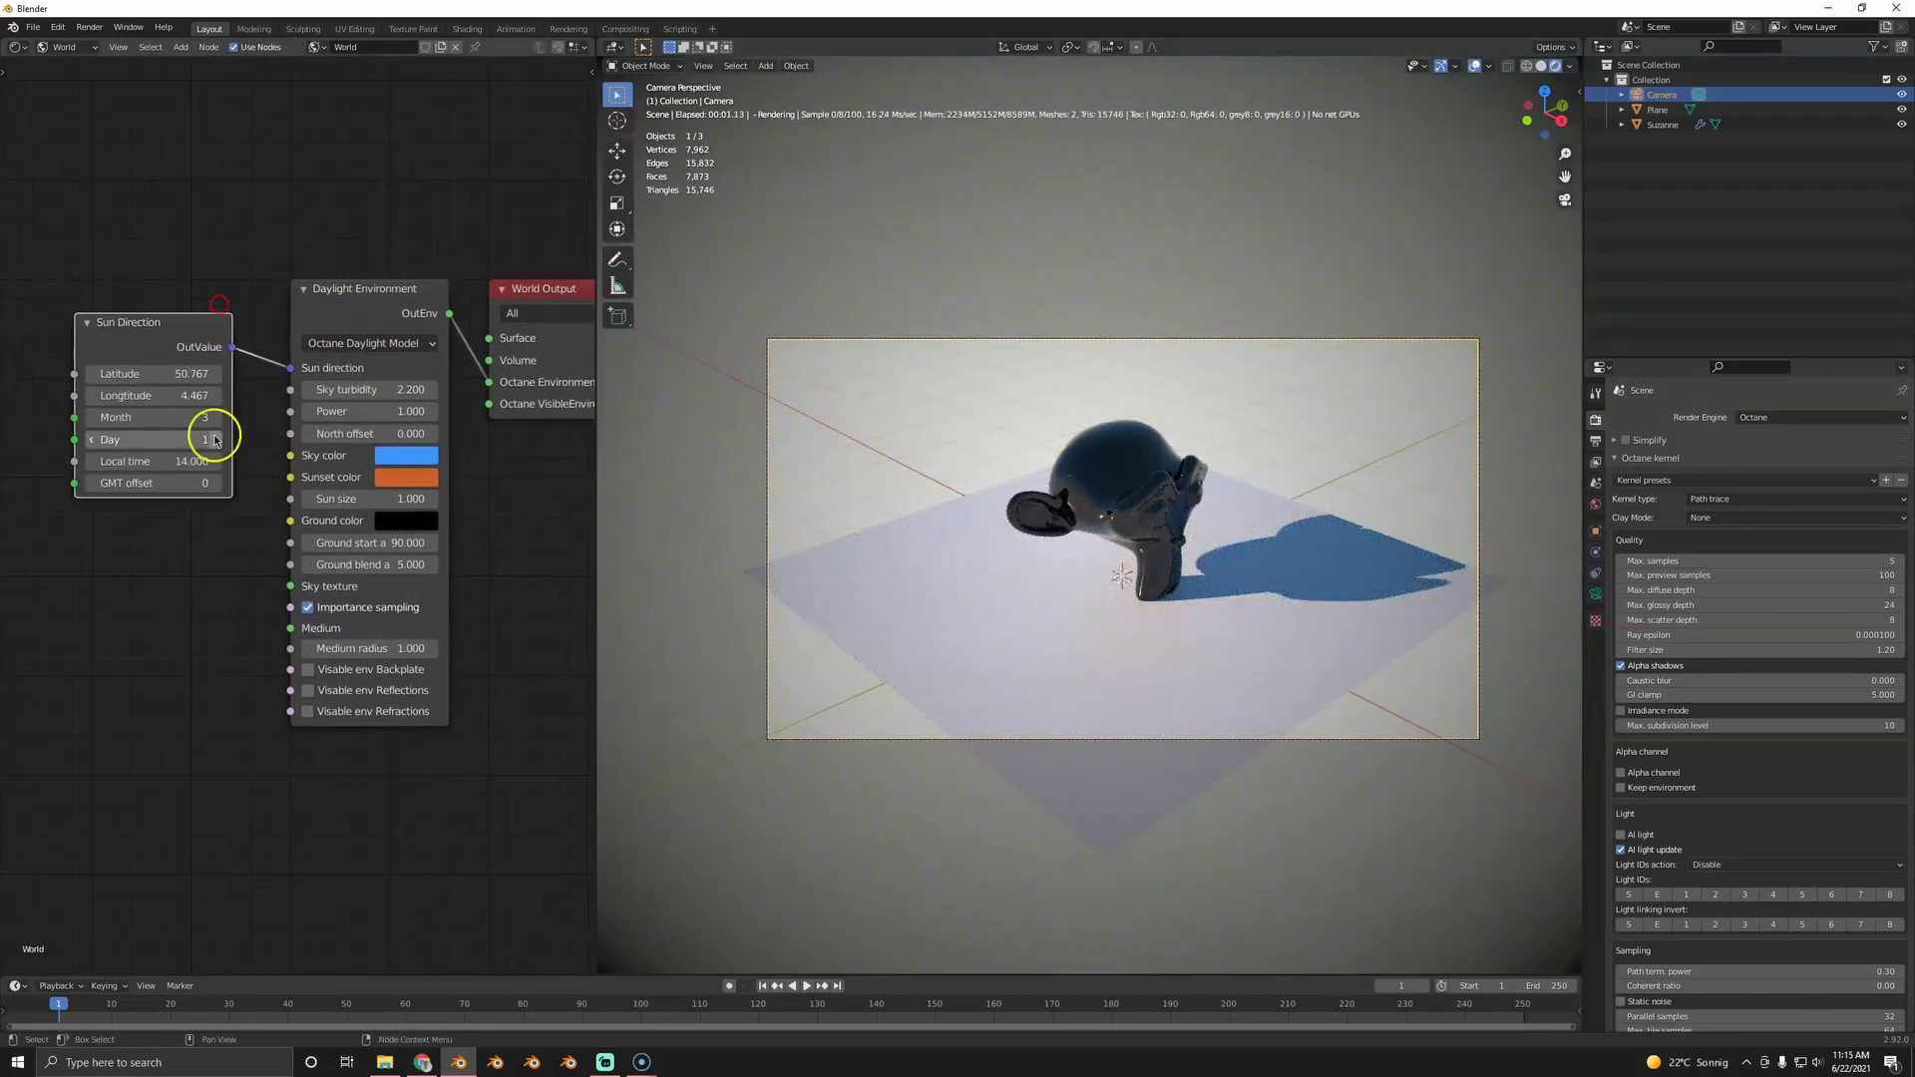
- Try local times of 10 and 18.08 on the Sun Direction node, with month 8 and day 5
{"action": "left_click", "coordinate": [150, 463]}
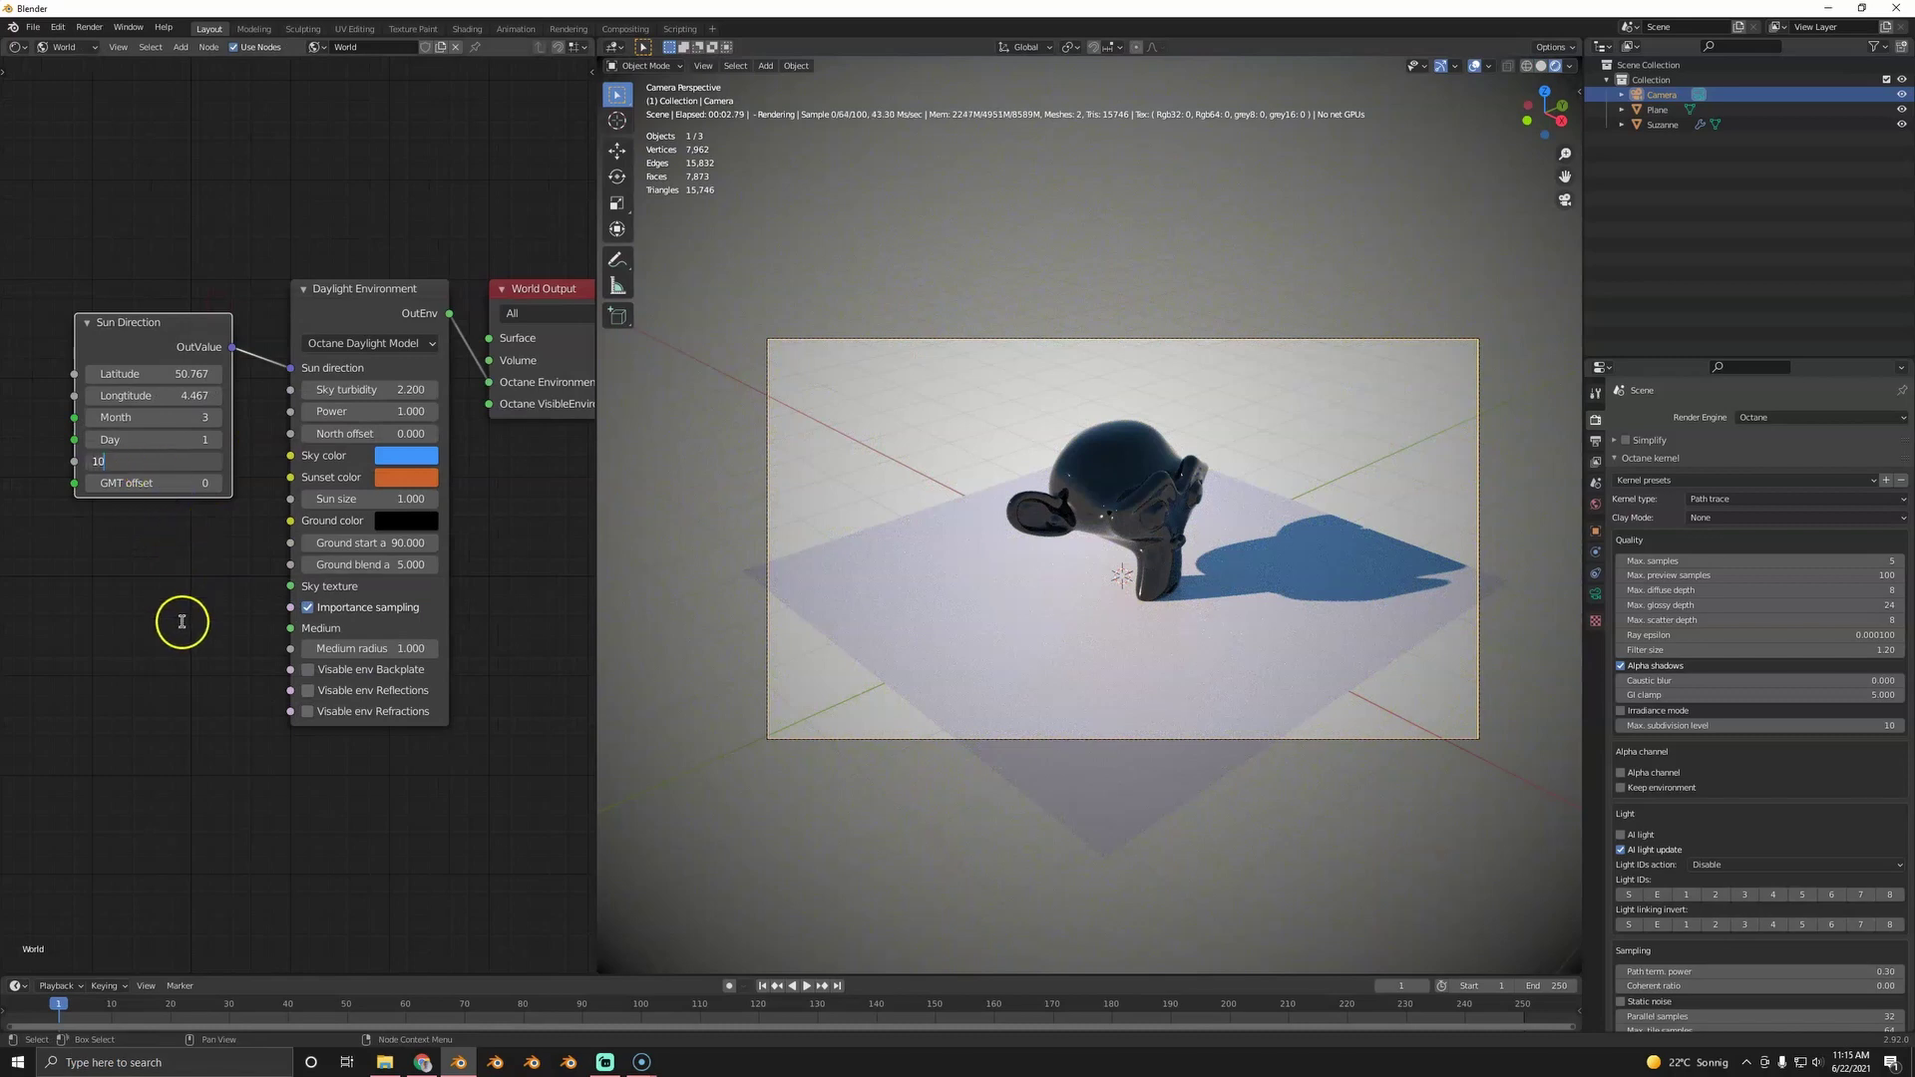
{"action": "type", "text": "10"}
{"action": "key", "text": "Return"}
{"action": "left_click", "coordinate": [171, 464]}
{"action": "type", "text": "18.08"}
{"action": "key", "text": "Return"}
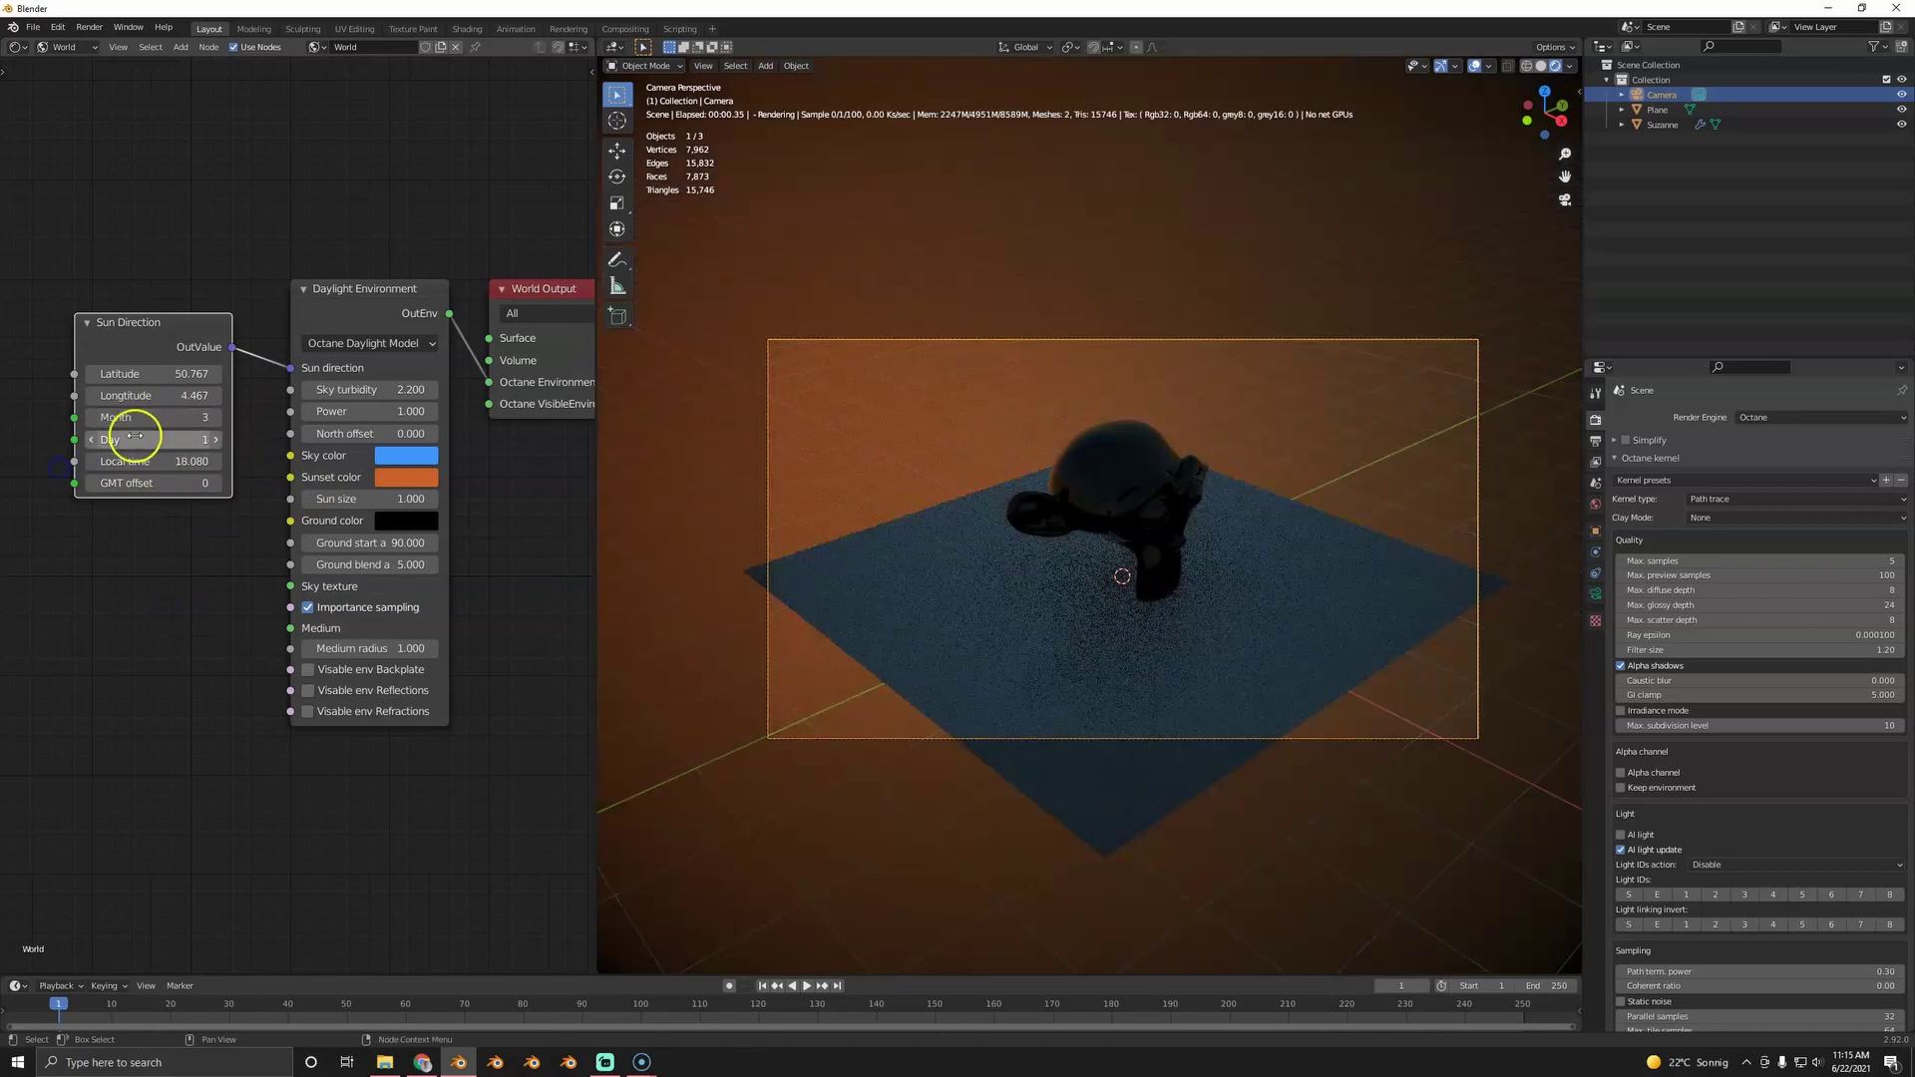
{"action": "left_click_drag", "start_coordinate": [134, 438], "coordinate": [195, 415]}
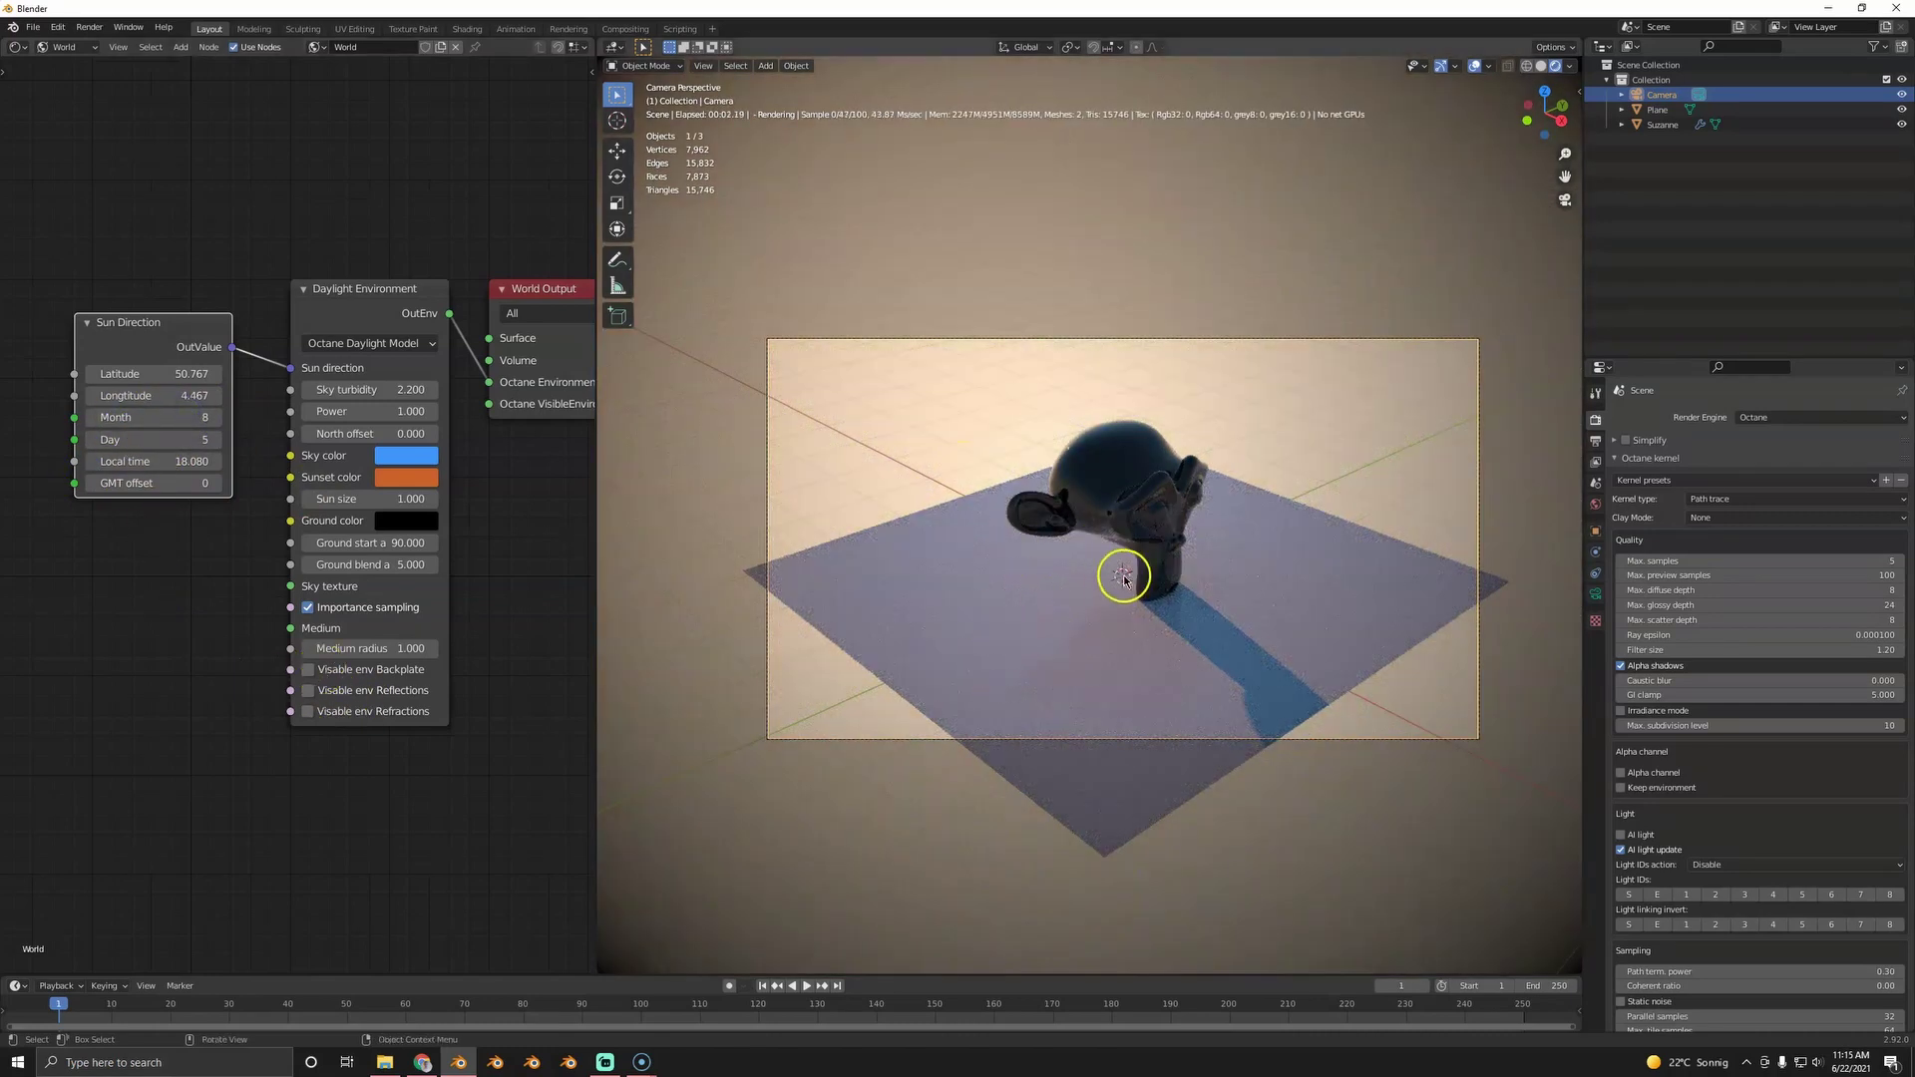
- Lower the plane about 0.16 m along the Z axis and check its gap to the monkey from the camera view
{"action": "left_click", "coordinate": [1146, 735]}
{"action": "key", "text": "g"}
{"action": "key", "text": "z"}
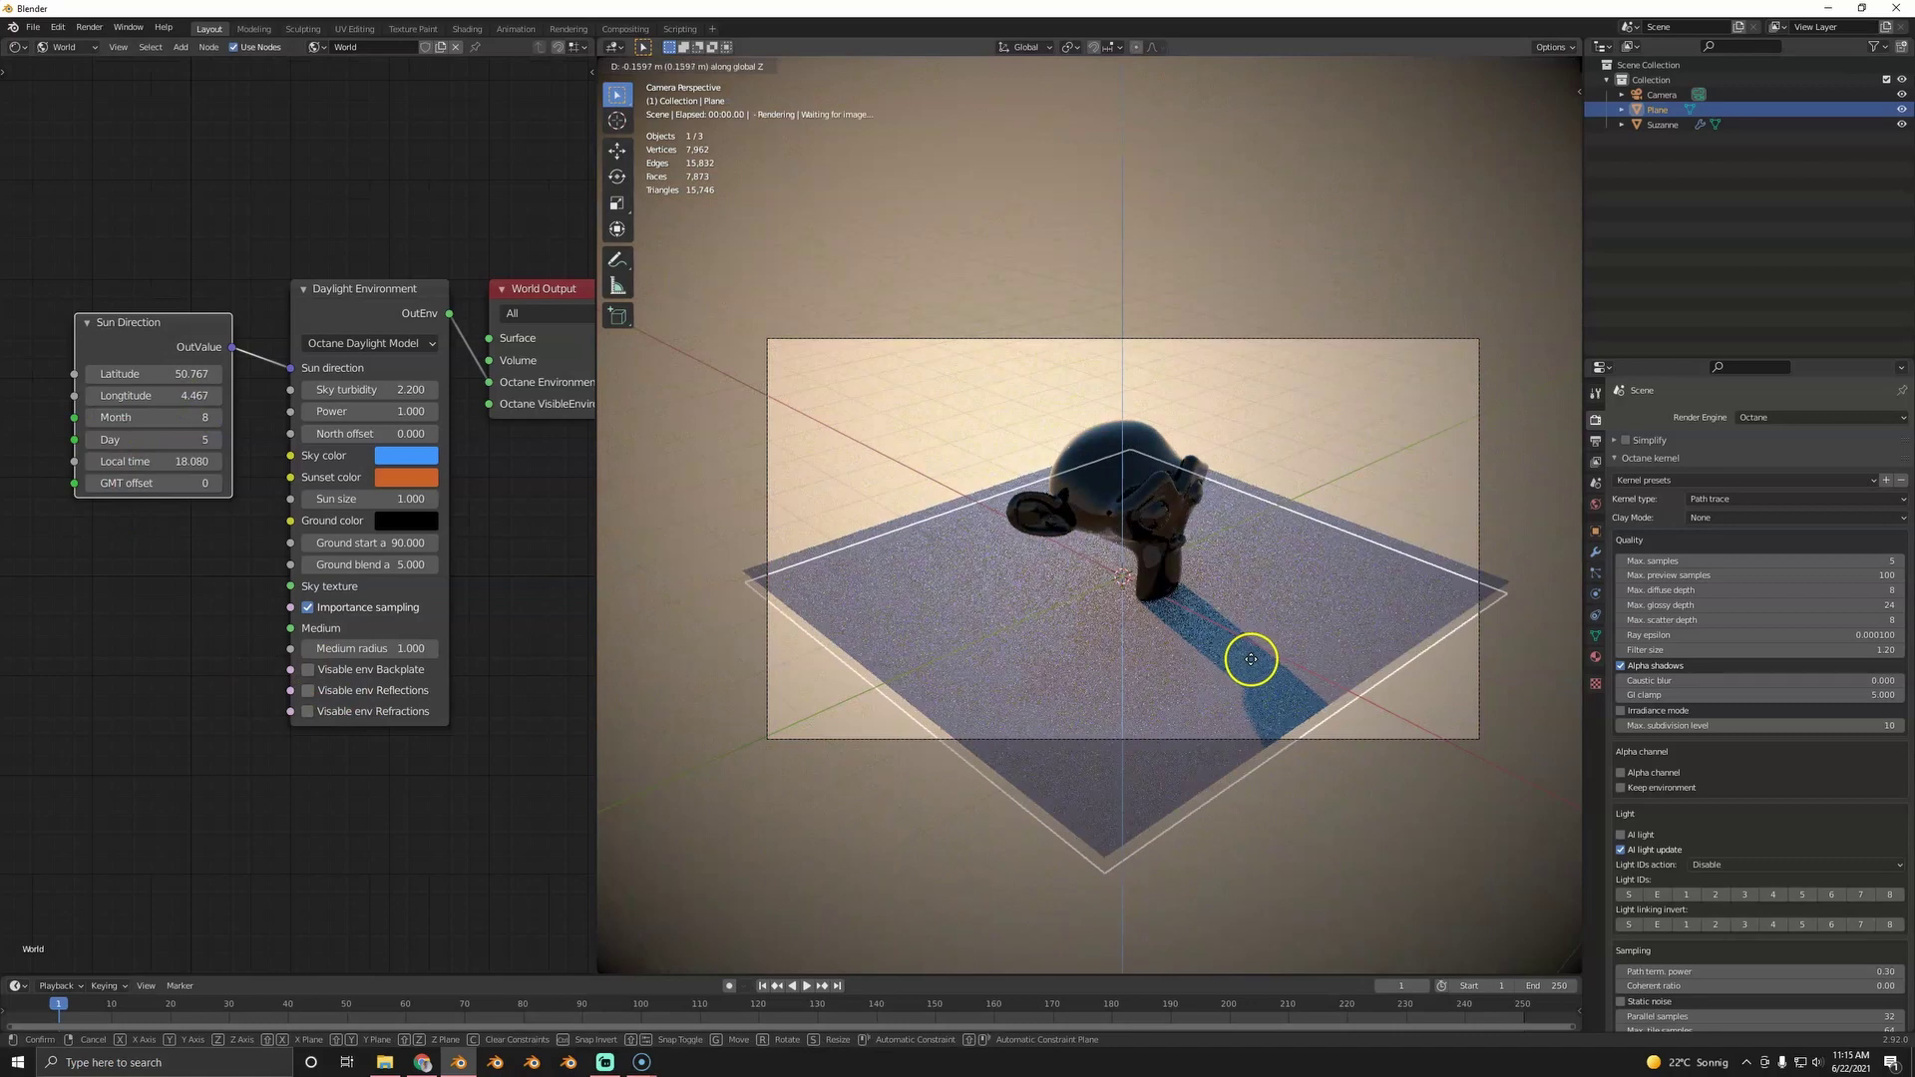
{"action": "left_click", "coordinate": [1250, 659]}
{"action": "key", "text": "alt+a"}
{"action": "middle_click_drag", "start_coordinate": [894, 449], "coordinate": [688, 474]}
{"action": "key", "text": "KP_0"}
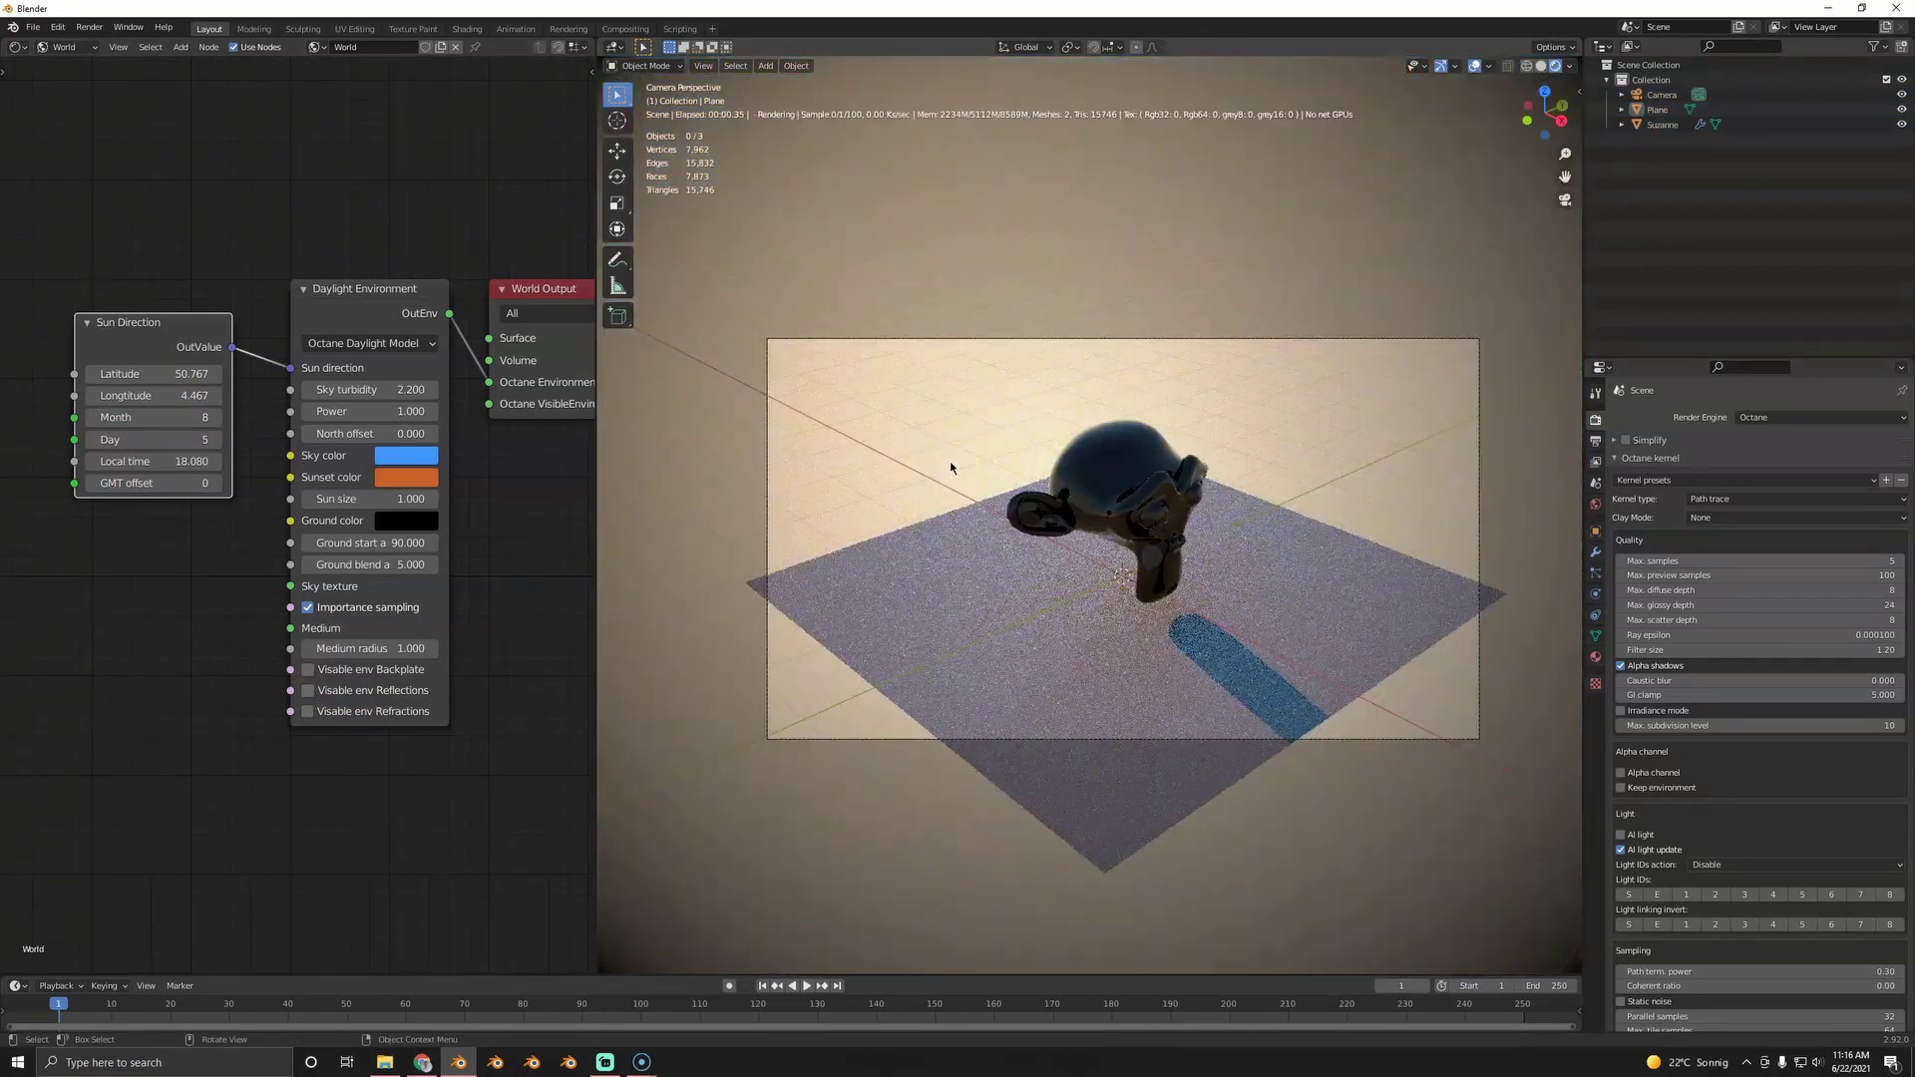
{"action": "key", "text": "a"}
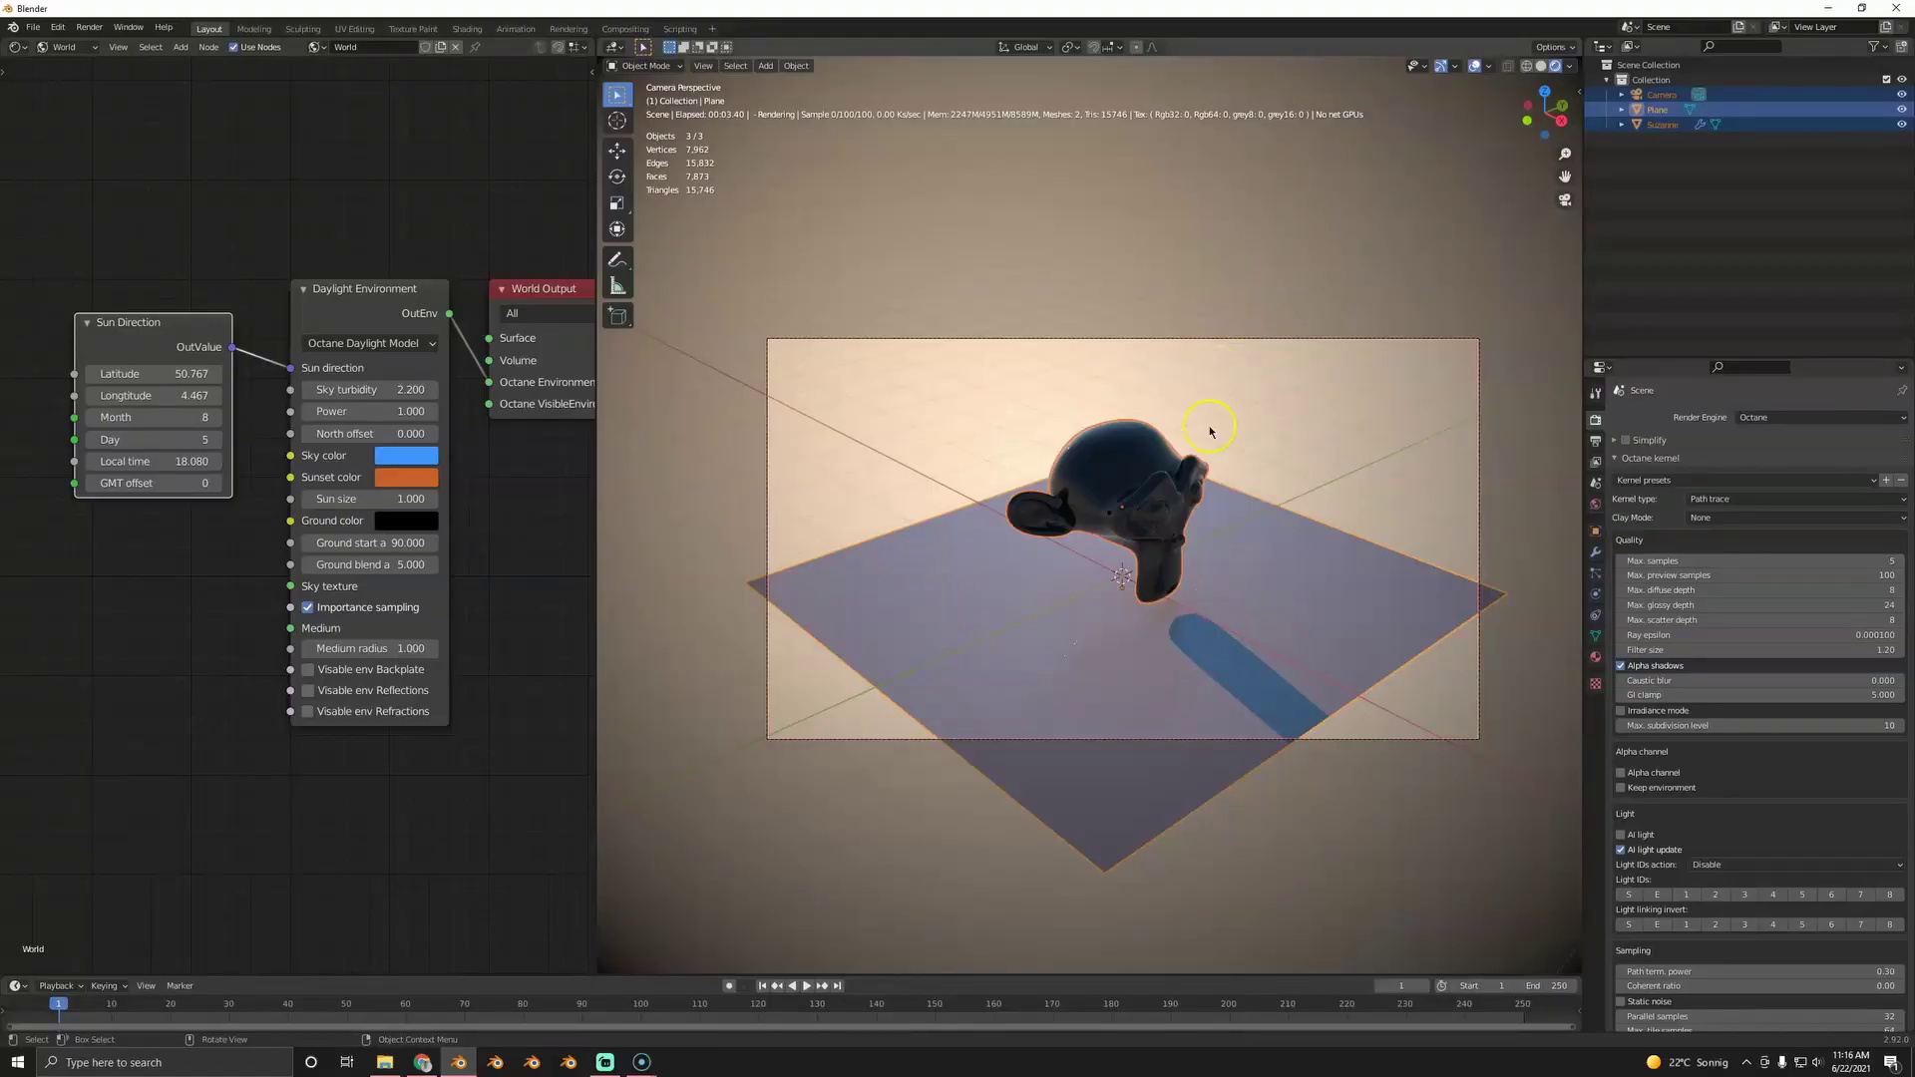
- Delete the Sun Direction and Daylight Environment nodes, keeping only the World Output
{"action": "left_click_drag", "start_coordinate": [41, 203], "coordinate": [404, 788]}
{"action": "key", "text": "x"}
{"action": "scroll", "coordinate": [372, 482], "scroll_direction": "down", "scroll_amount": 1}
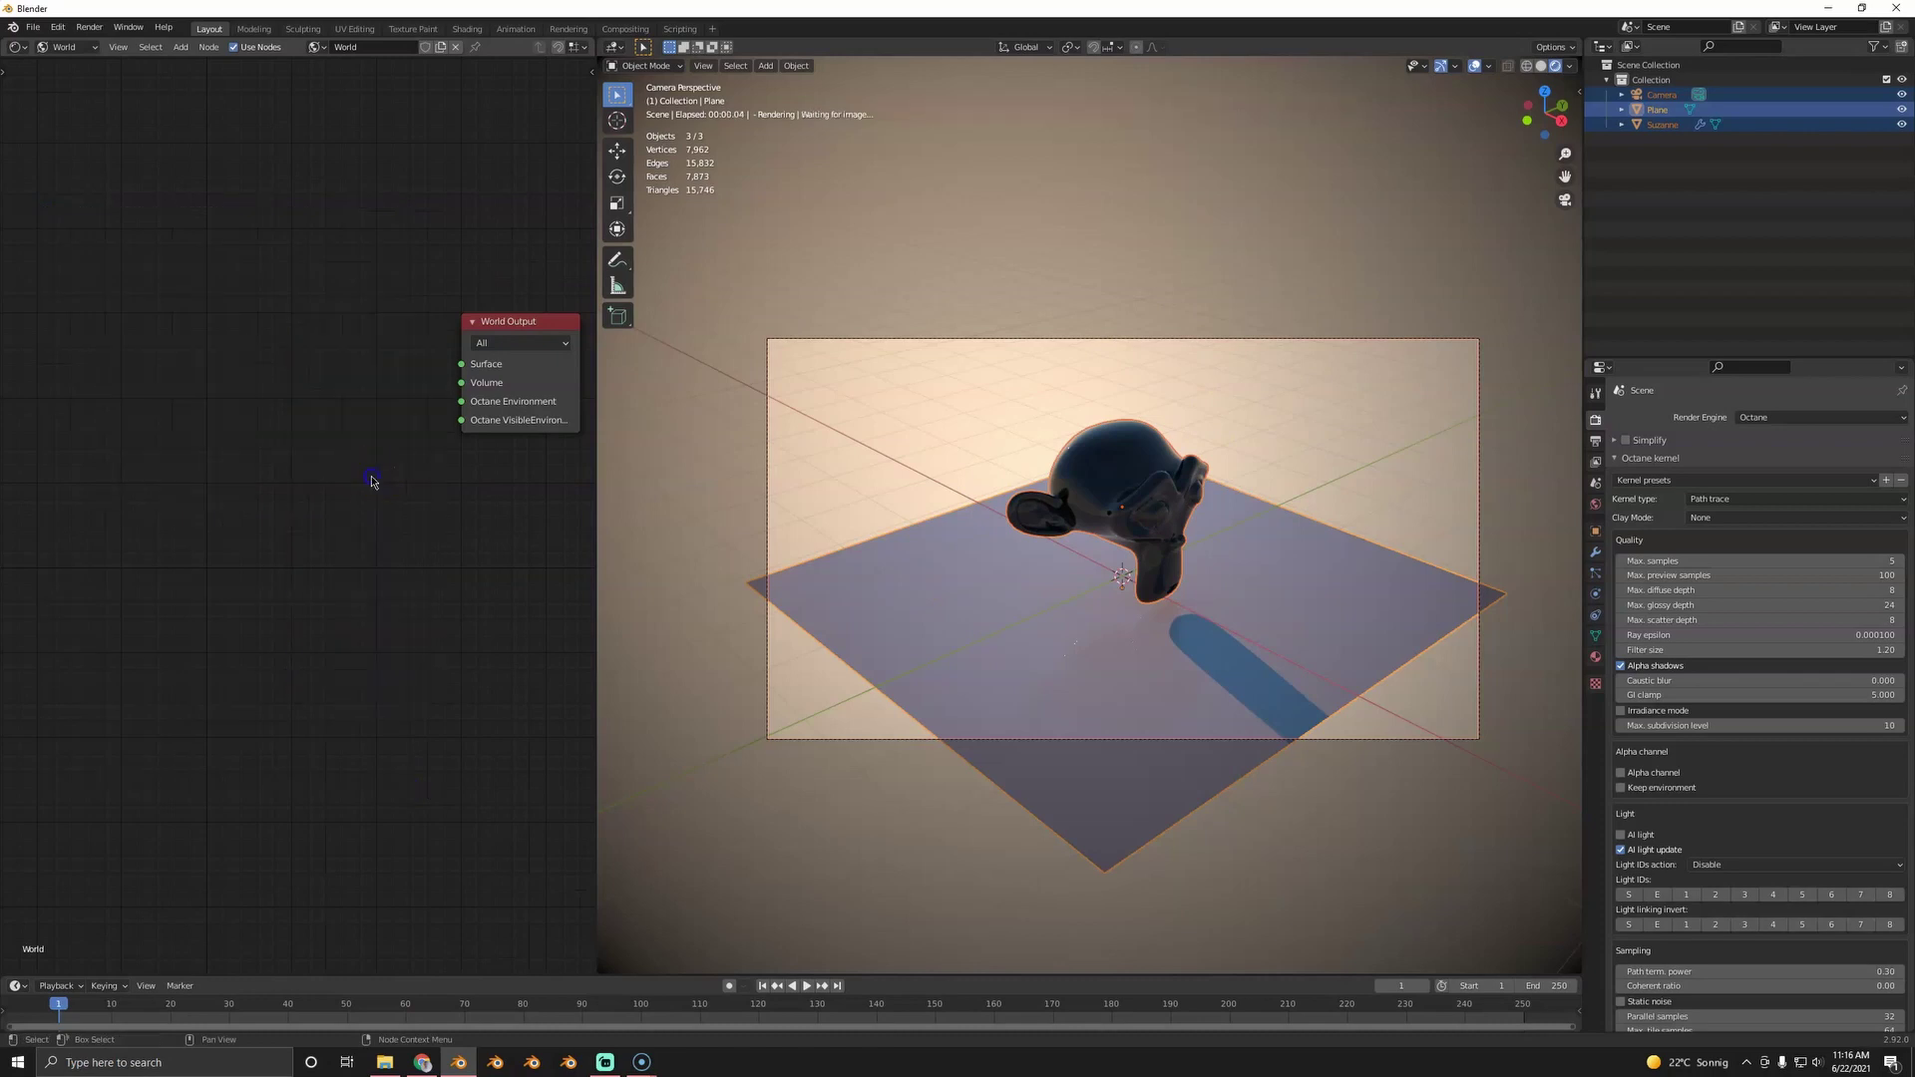
- Add a Texture Environment node and connect it to the World Output's Octane Environment input
{"action": "key", "text": "shift+a"}
{"action": "left_click", "coordinate": [371, 476]}
{"action": "type", "text": "env"}
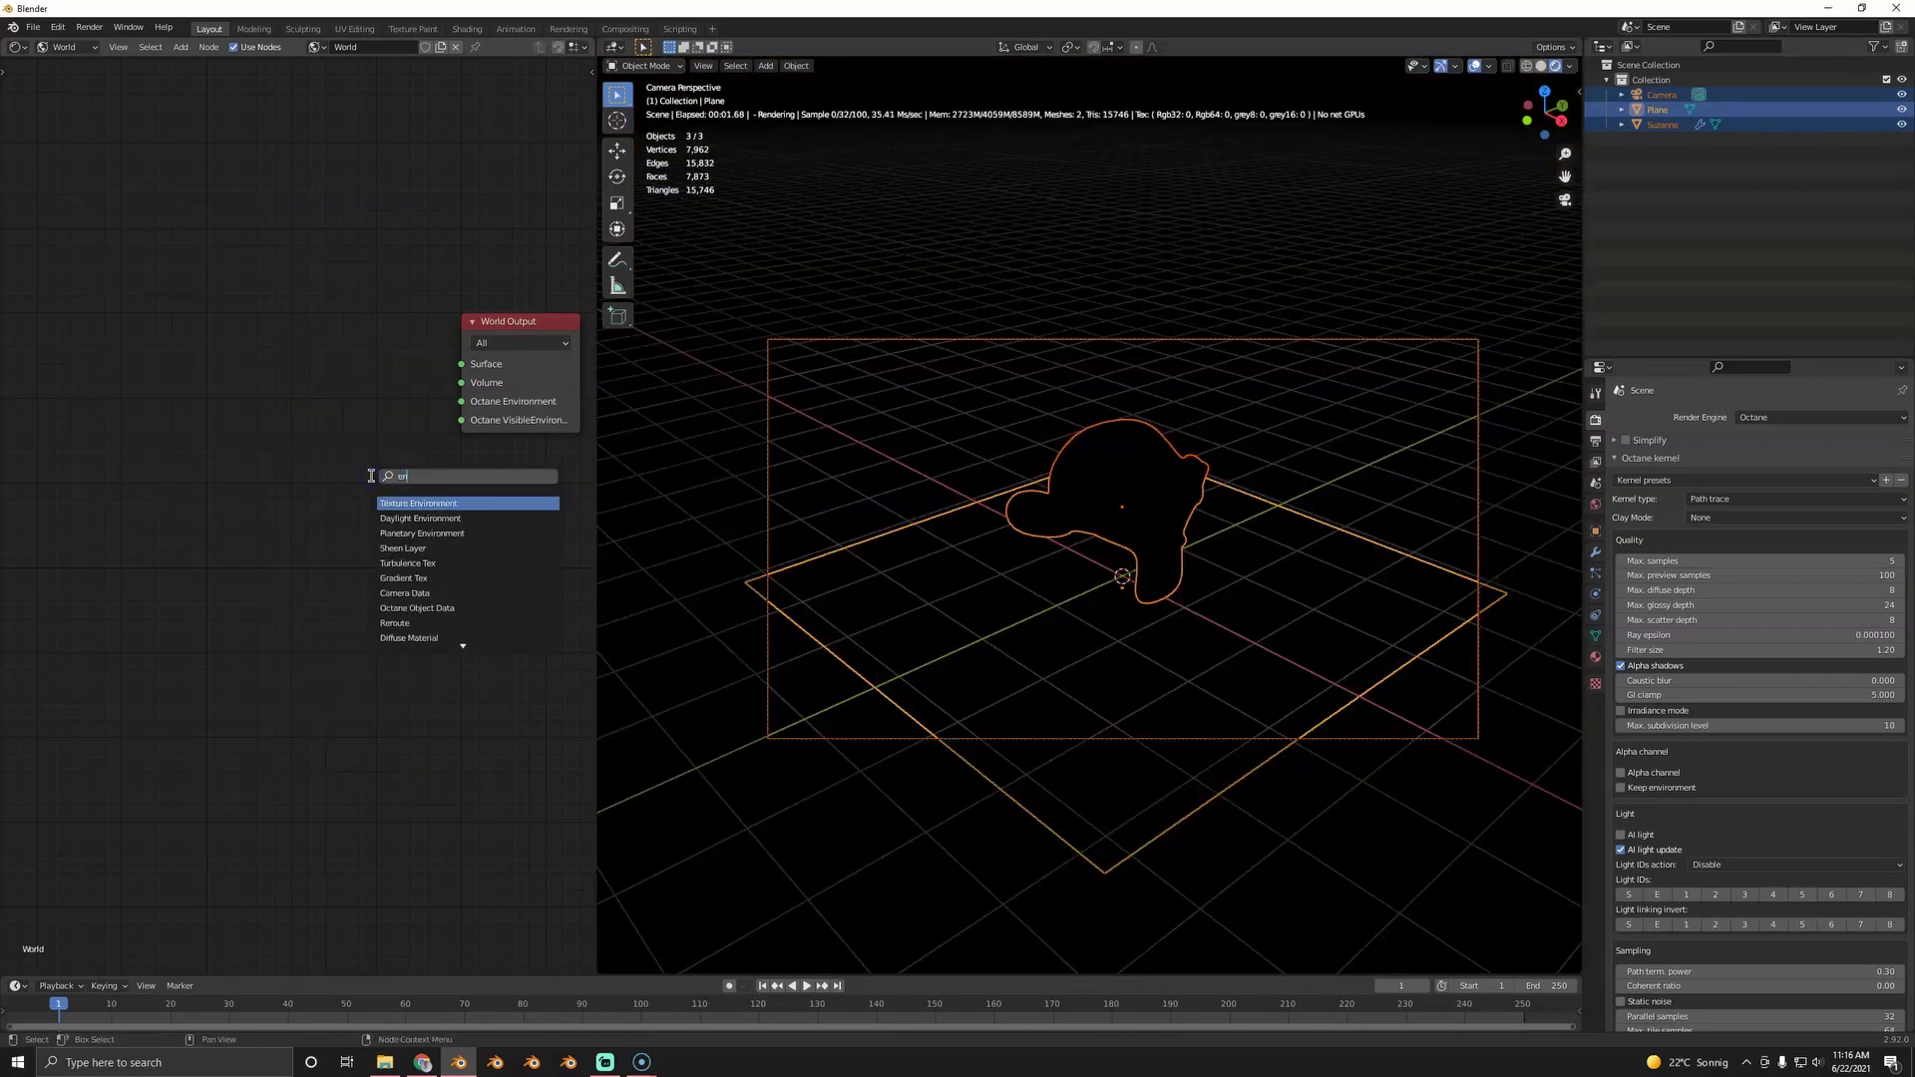
{"action": "key", "text": "shift+a"}
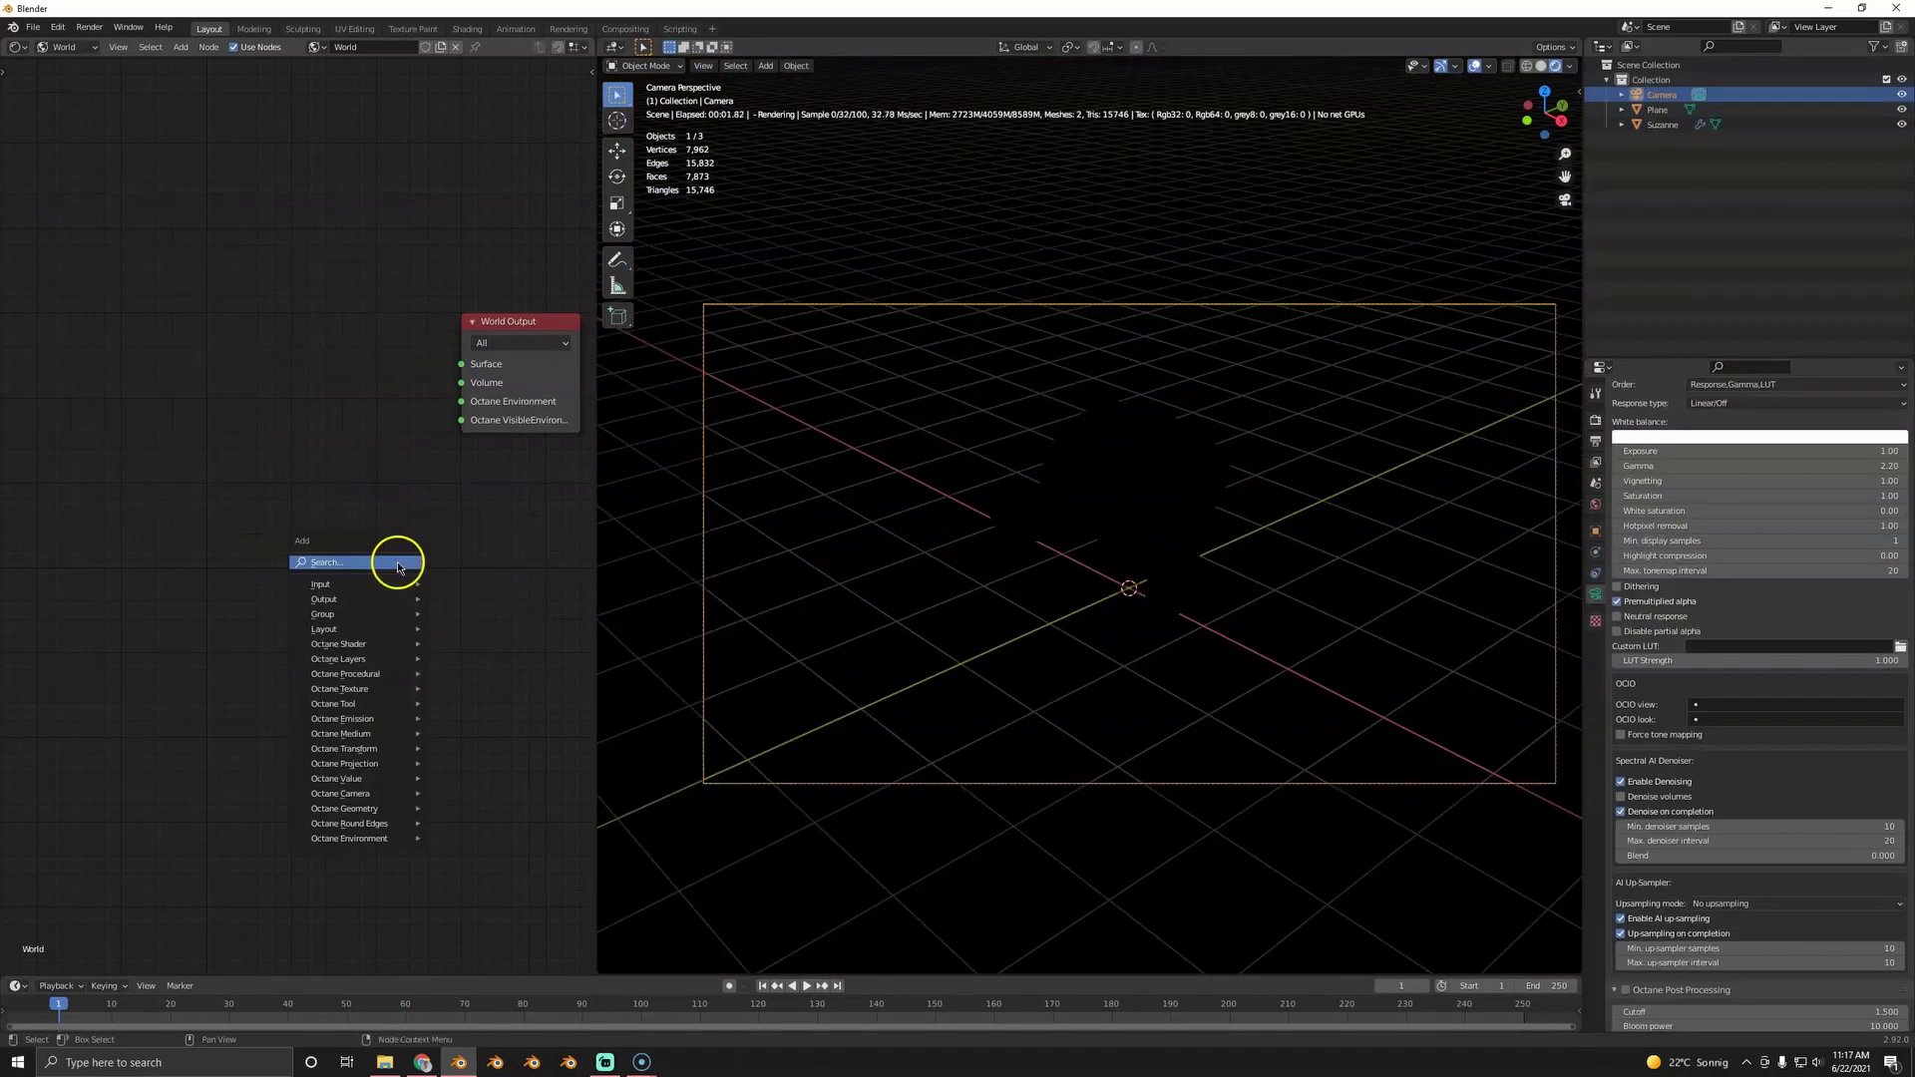
{"action": "left_click", "coordinate": [397, 563]}
{"action": "type", "text": "tex"}
{"action": "left_click", "coordinate": [481, 565]}
{"action": "type", "text": "env"}
{"action": "left_click", "coordinate": [475, 588]}
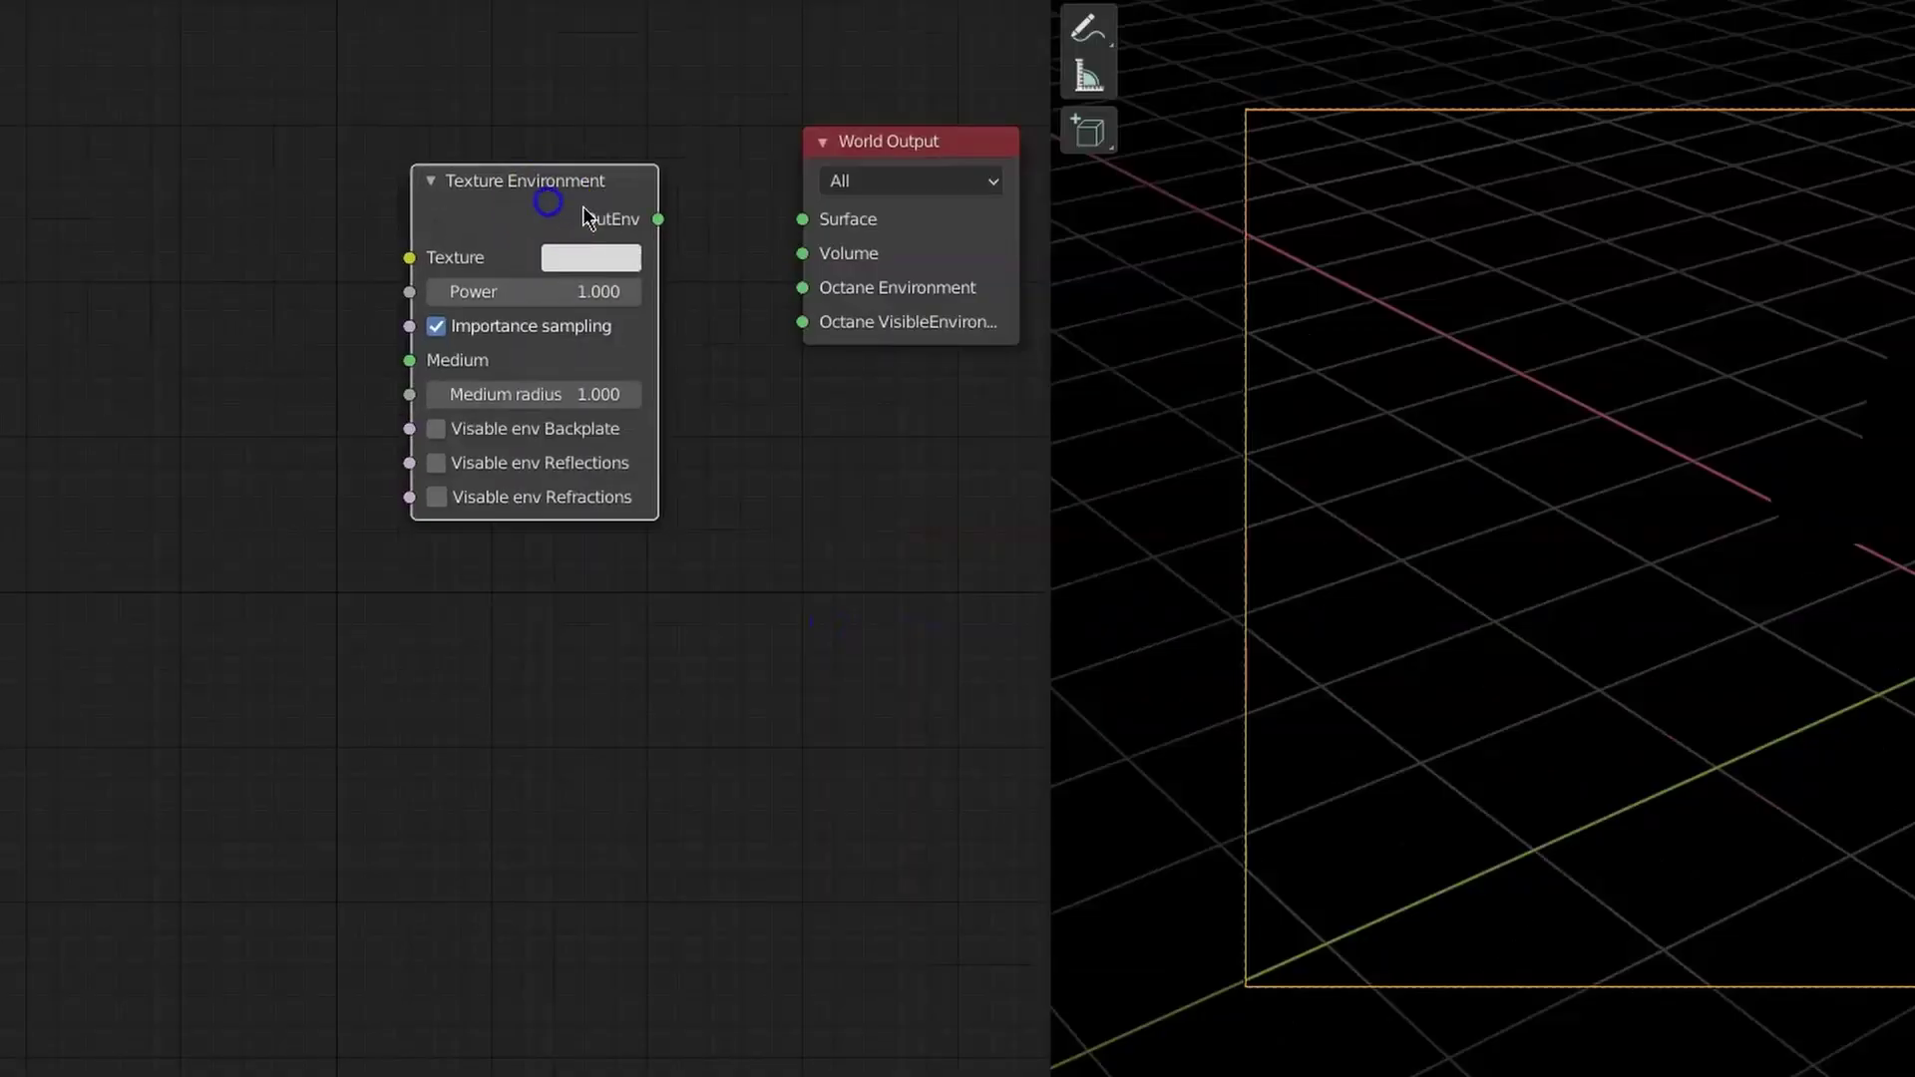
{"action": "left_click", "coordinate": [647, 221]}
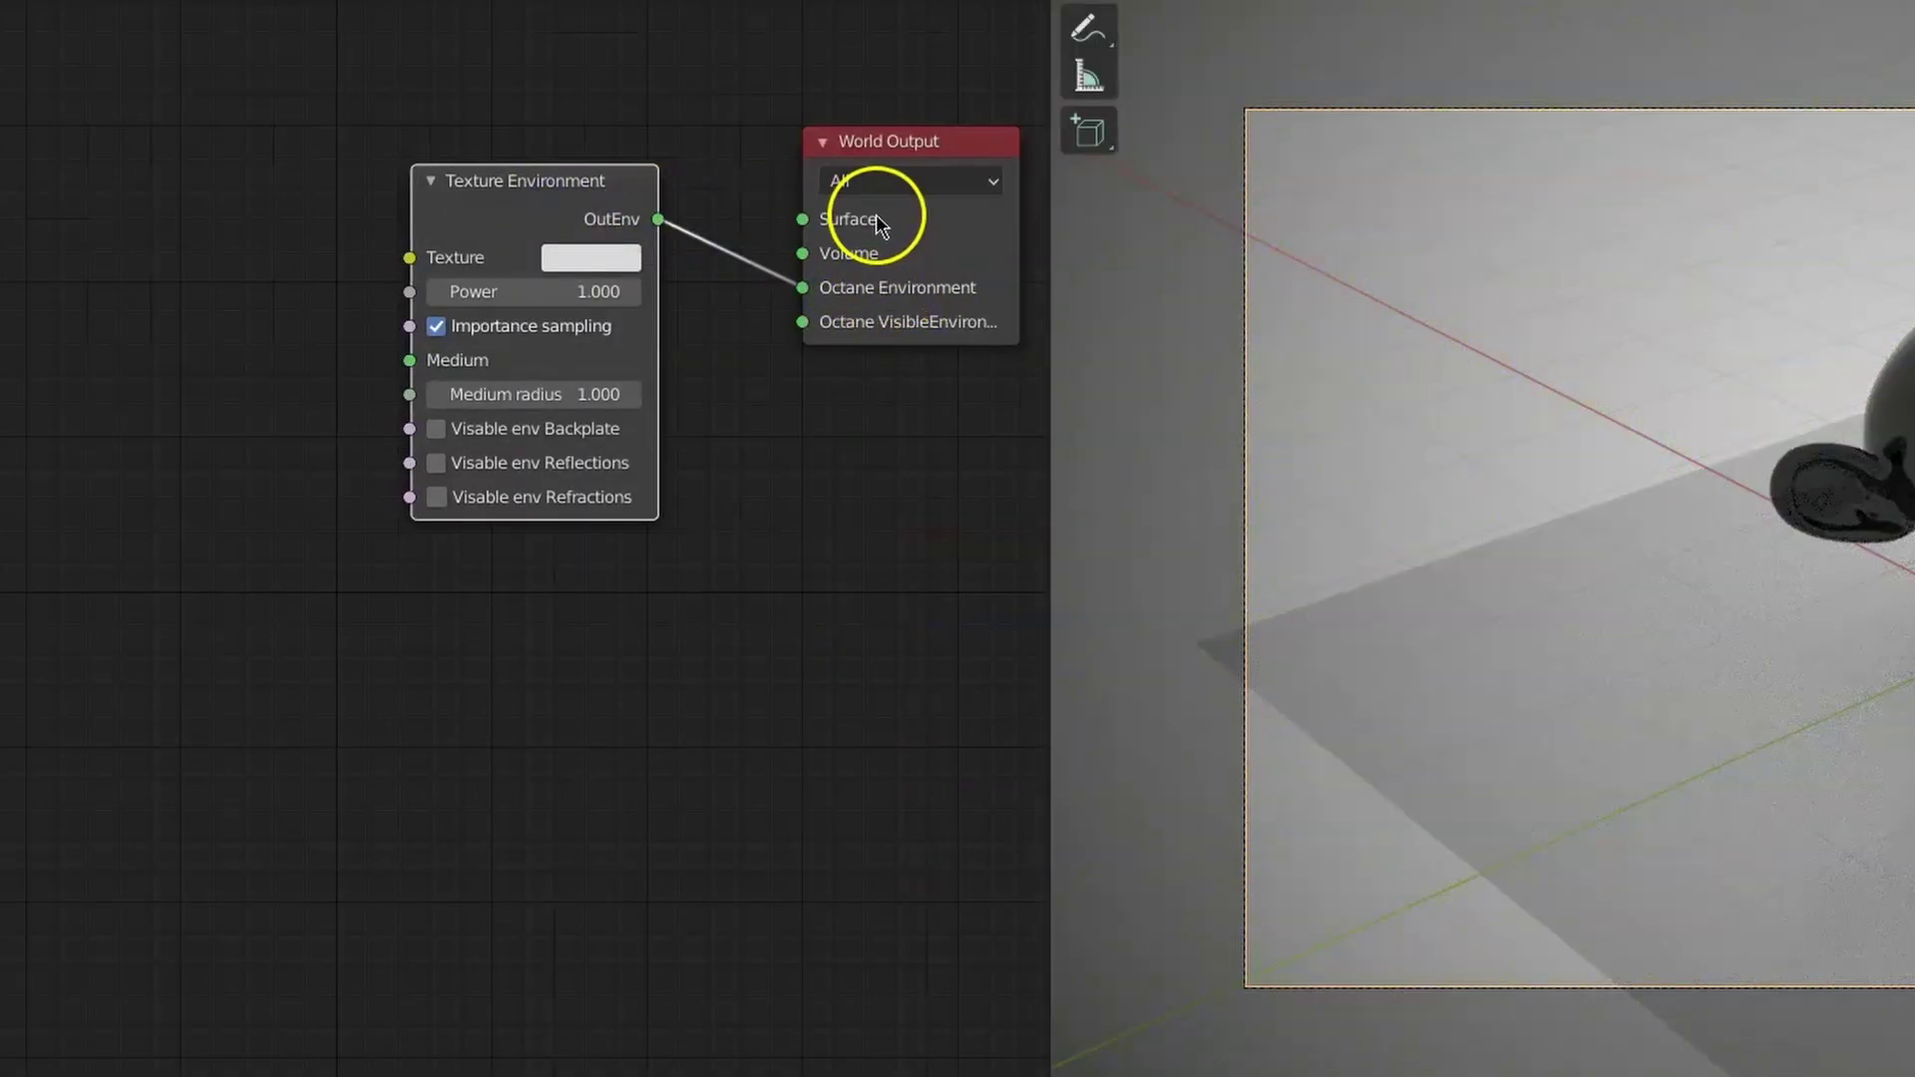
- Add an image texture node, connect it to the Texture Environment's Texture input, and load oberer_kuhberg_2k.exr
{"action": "key", "text": "shift+a"}
{"action": "type", "text": "im"}
{"action": "left_click", "coordinate": [214, 427]}
{"action": "left_click", "coordinate": [80, 304]}
{"action": "left_click_drag", "start_coordinate": [301, 256], "coordinate": [407, 259]}
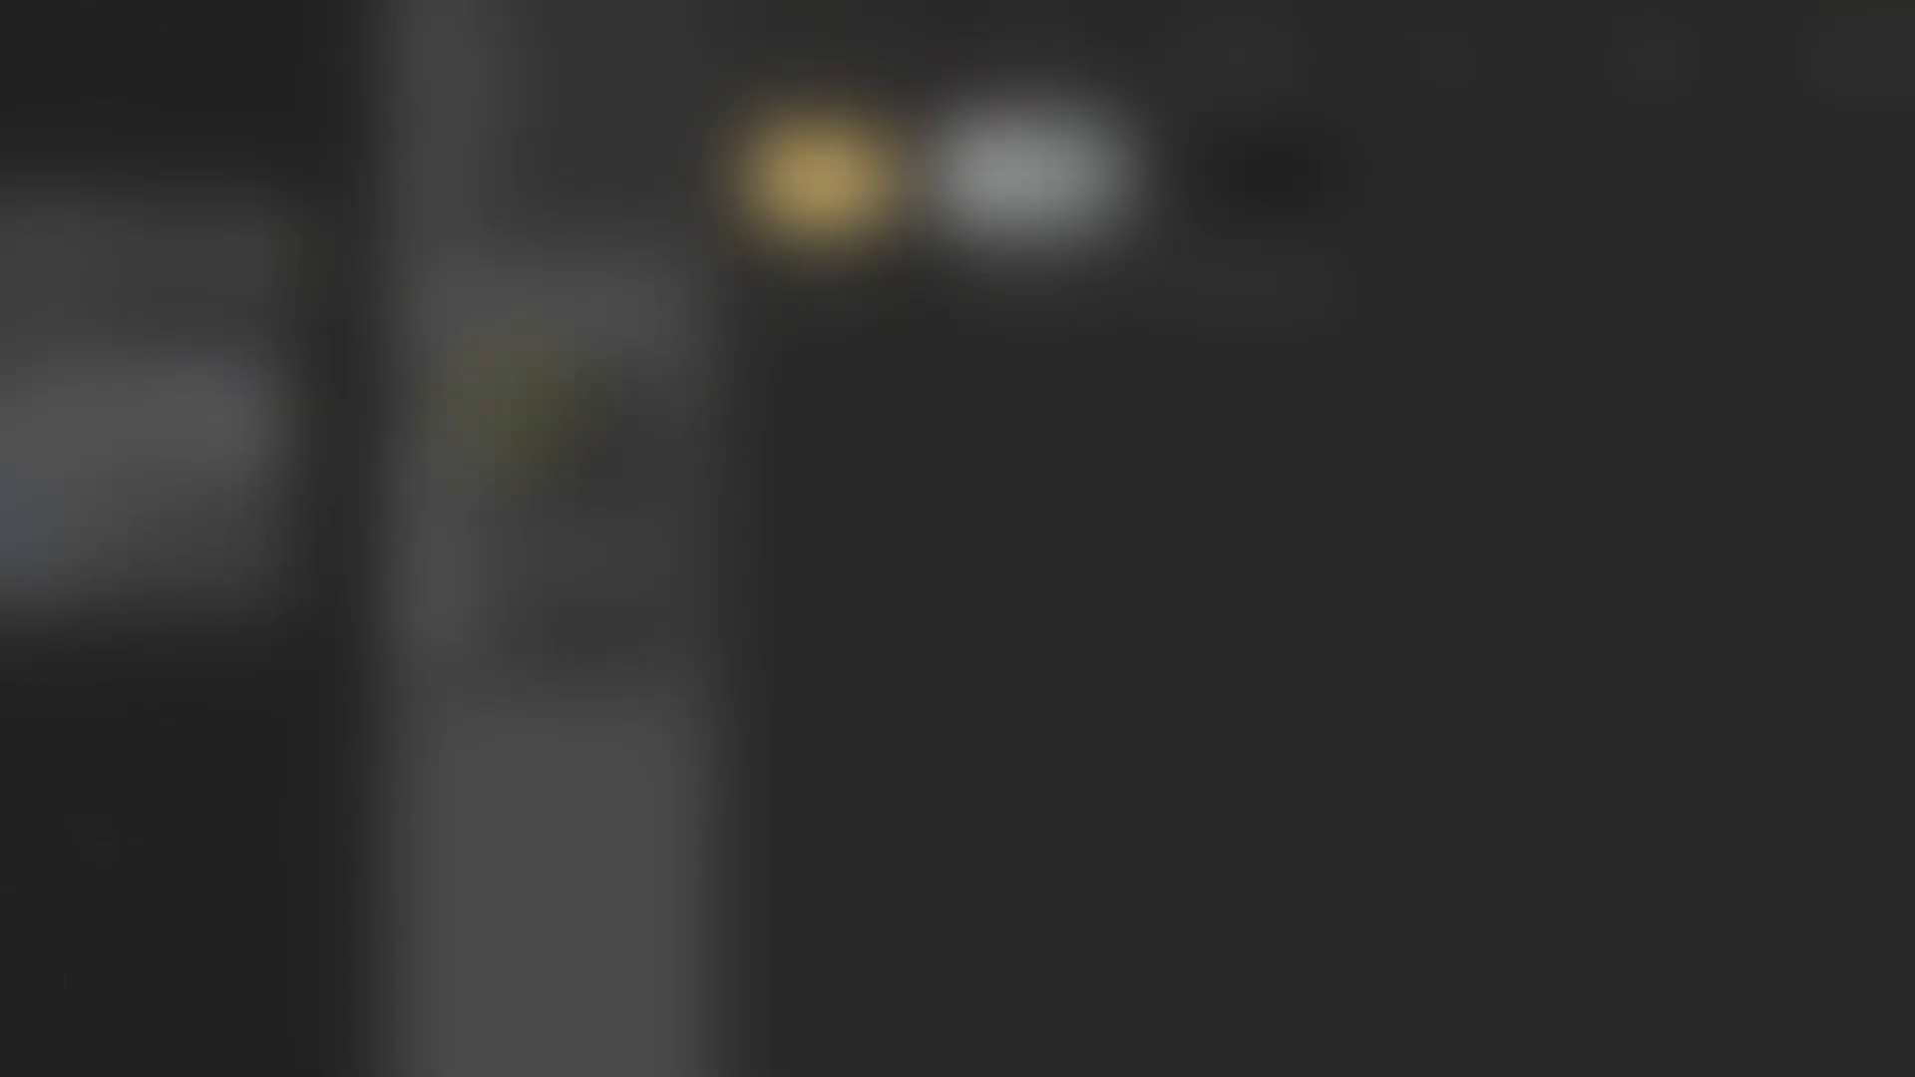
{"action": "double_click", "coordinate": [819, 181]}
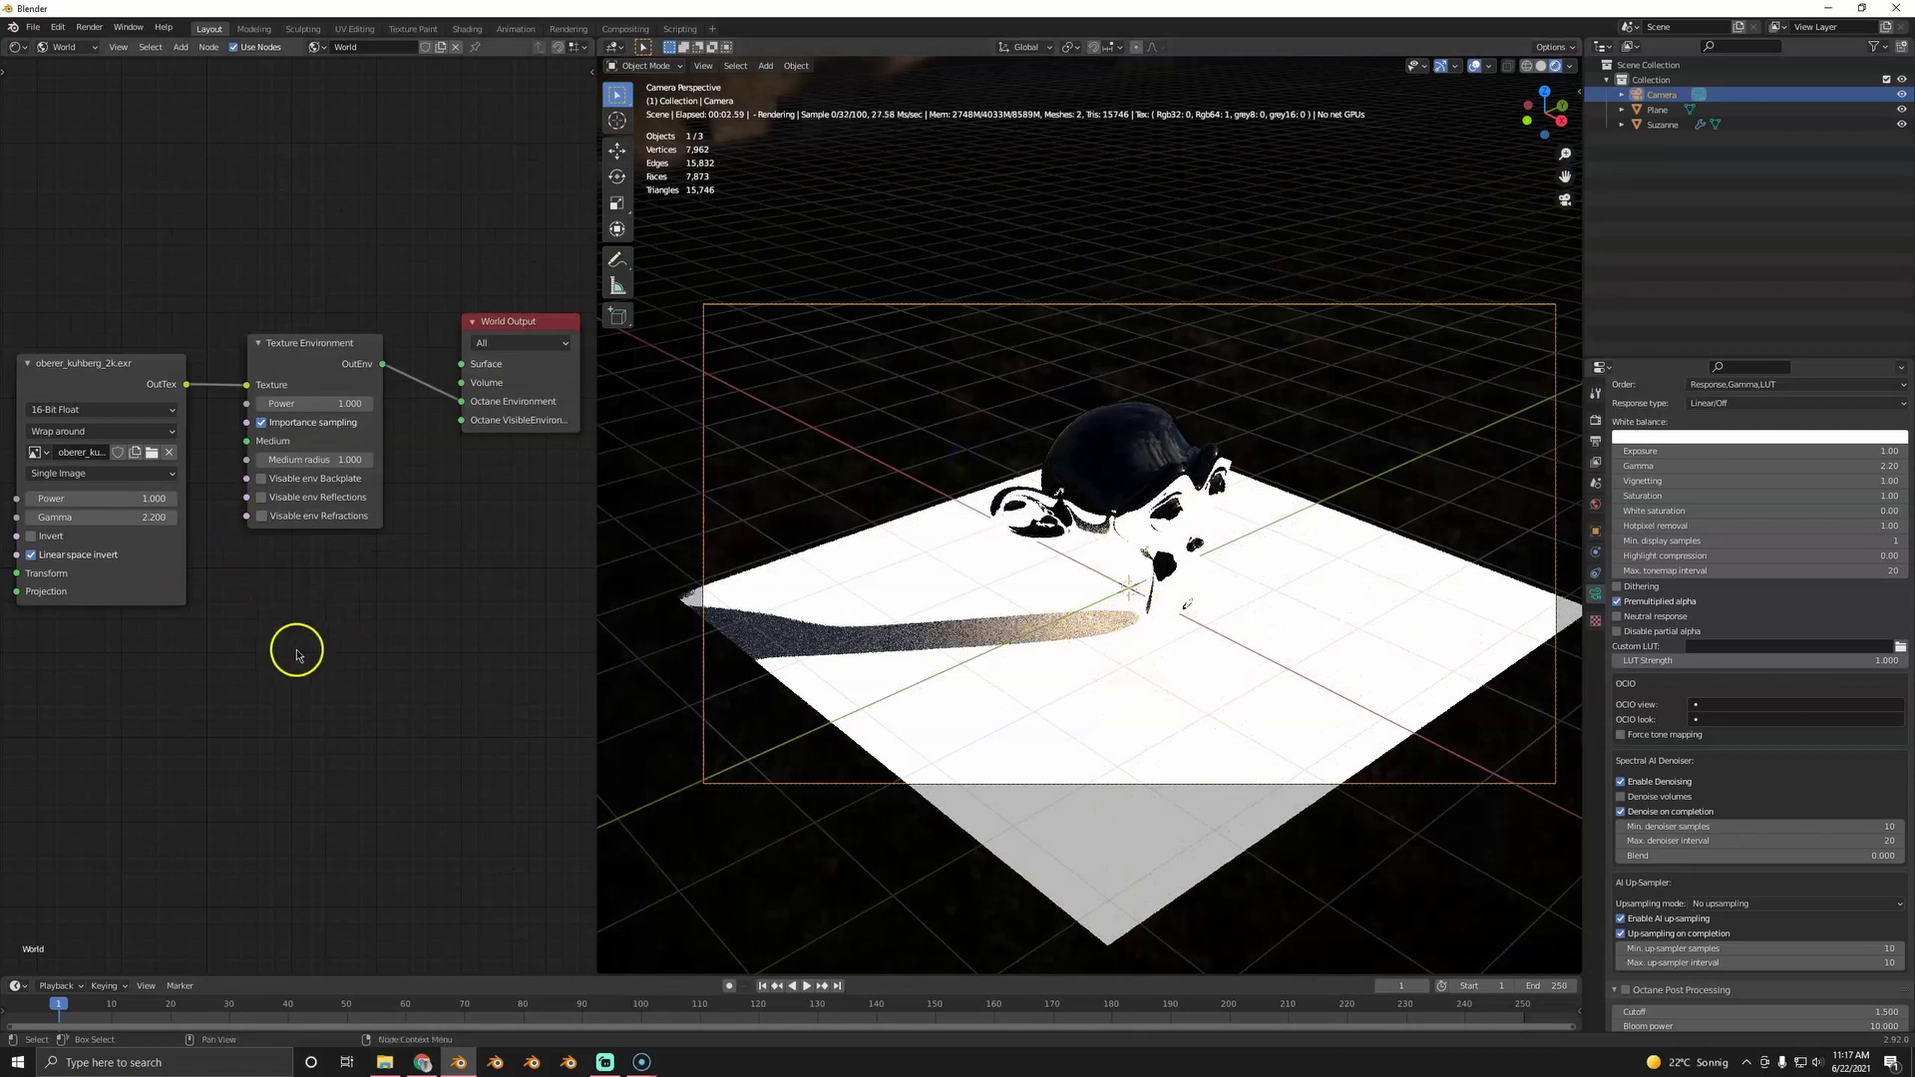
- Set the environment image's gamma to 1, tidy the node layout, and inspect the lighting around the monkey
{"action": "left_click", "coordinate": [115, 514]}
{"action": "type", "text": "1"}
{"action": "left_click", "coordinate": [271, 660]}
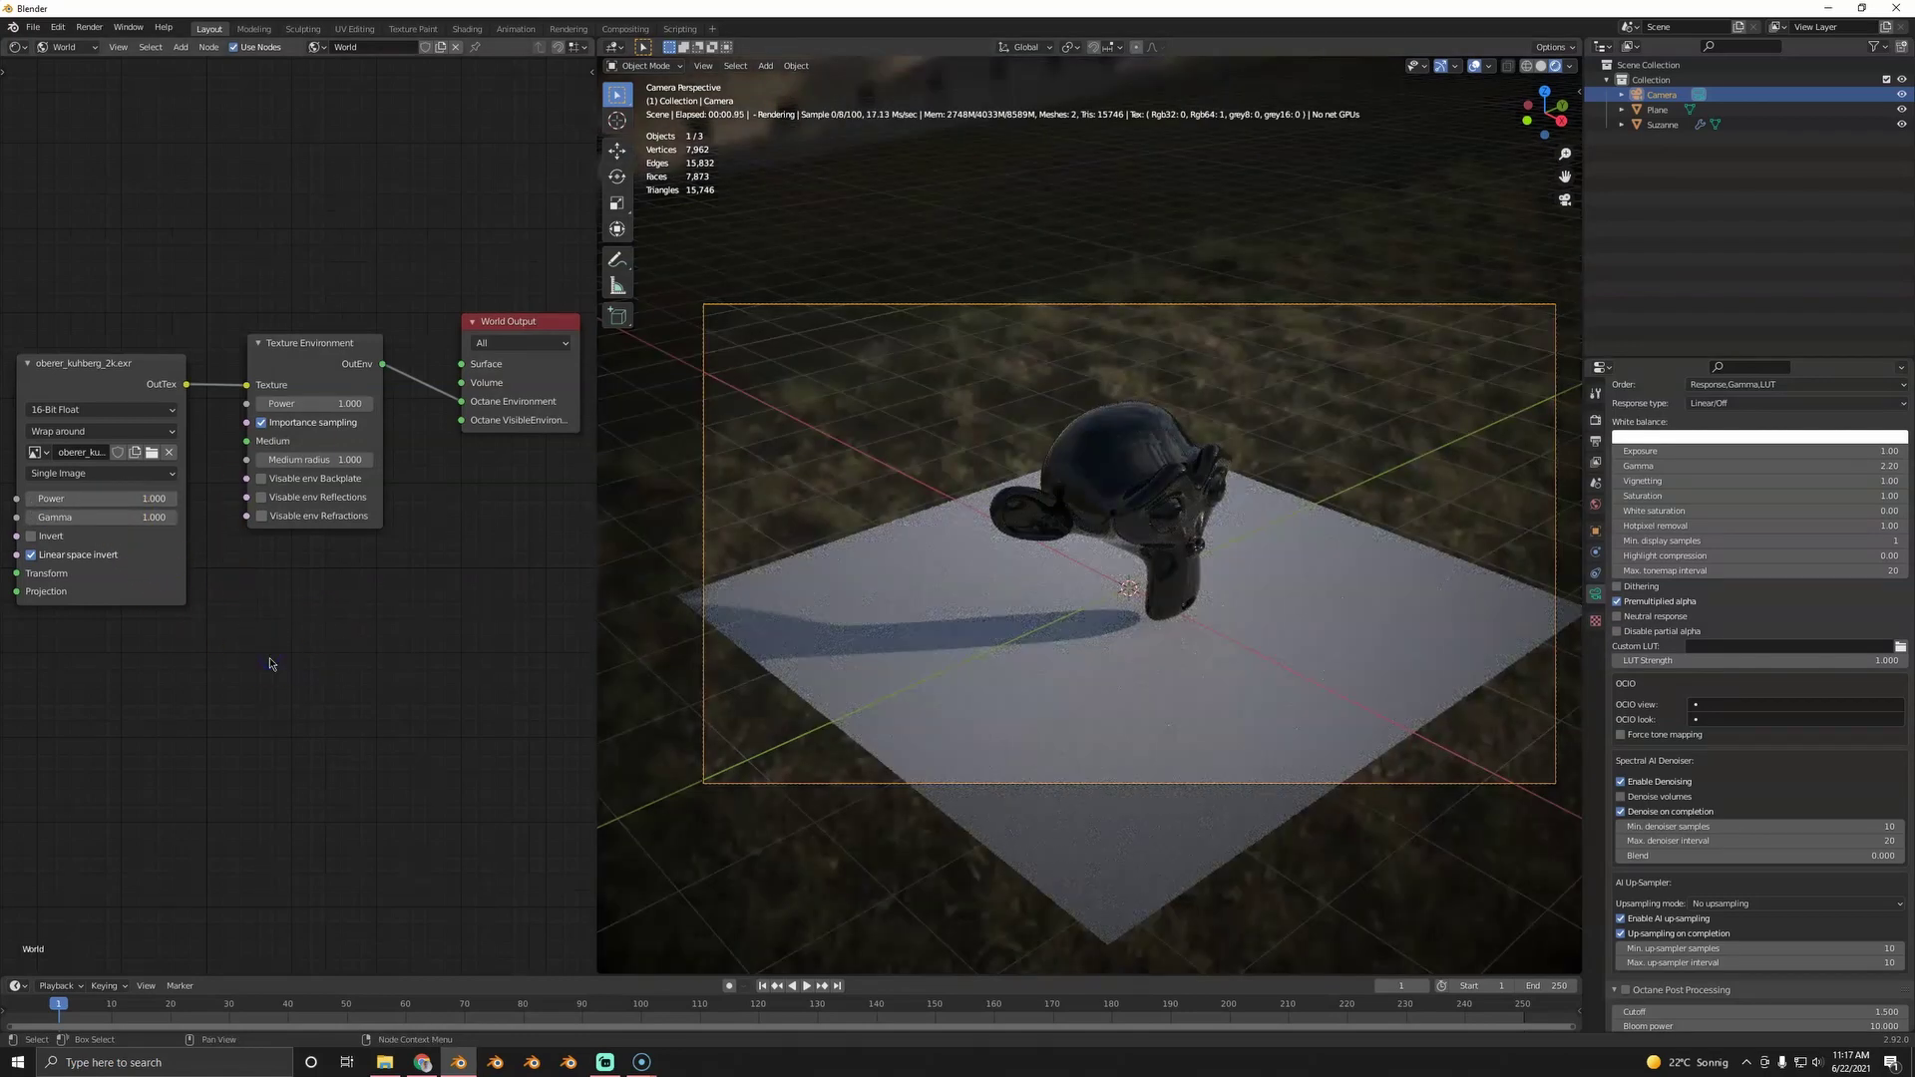
{"action": "left_click_drag", "start_coordinate": [186, 570], "coordinate": [180, 560]}
{"action": "left_click_drag", "start_coordinate": [162, 576], "coordinate": [175, 528]}
{"action": "left_click_drag", "start_coordinate": [302, 375], "coordinate": [326, 354]}
{"action": "middle_click_drag", "start_coordinate": [352, 576], "coordinate": [376, 640]}
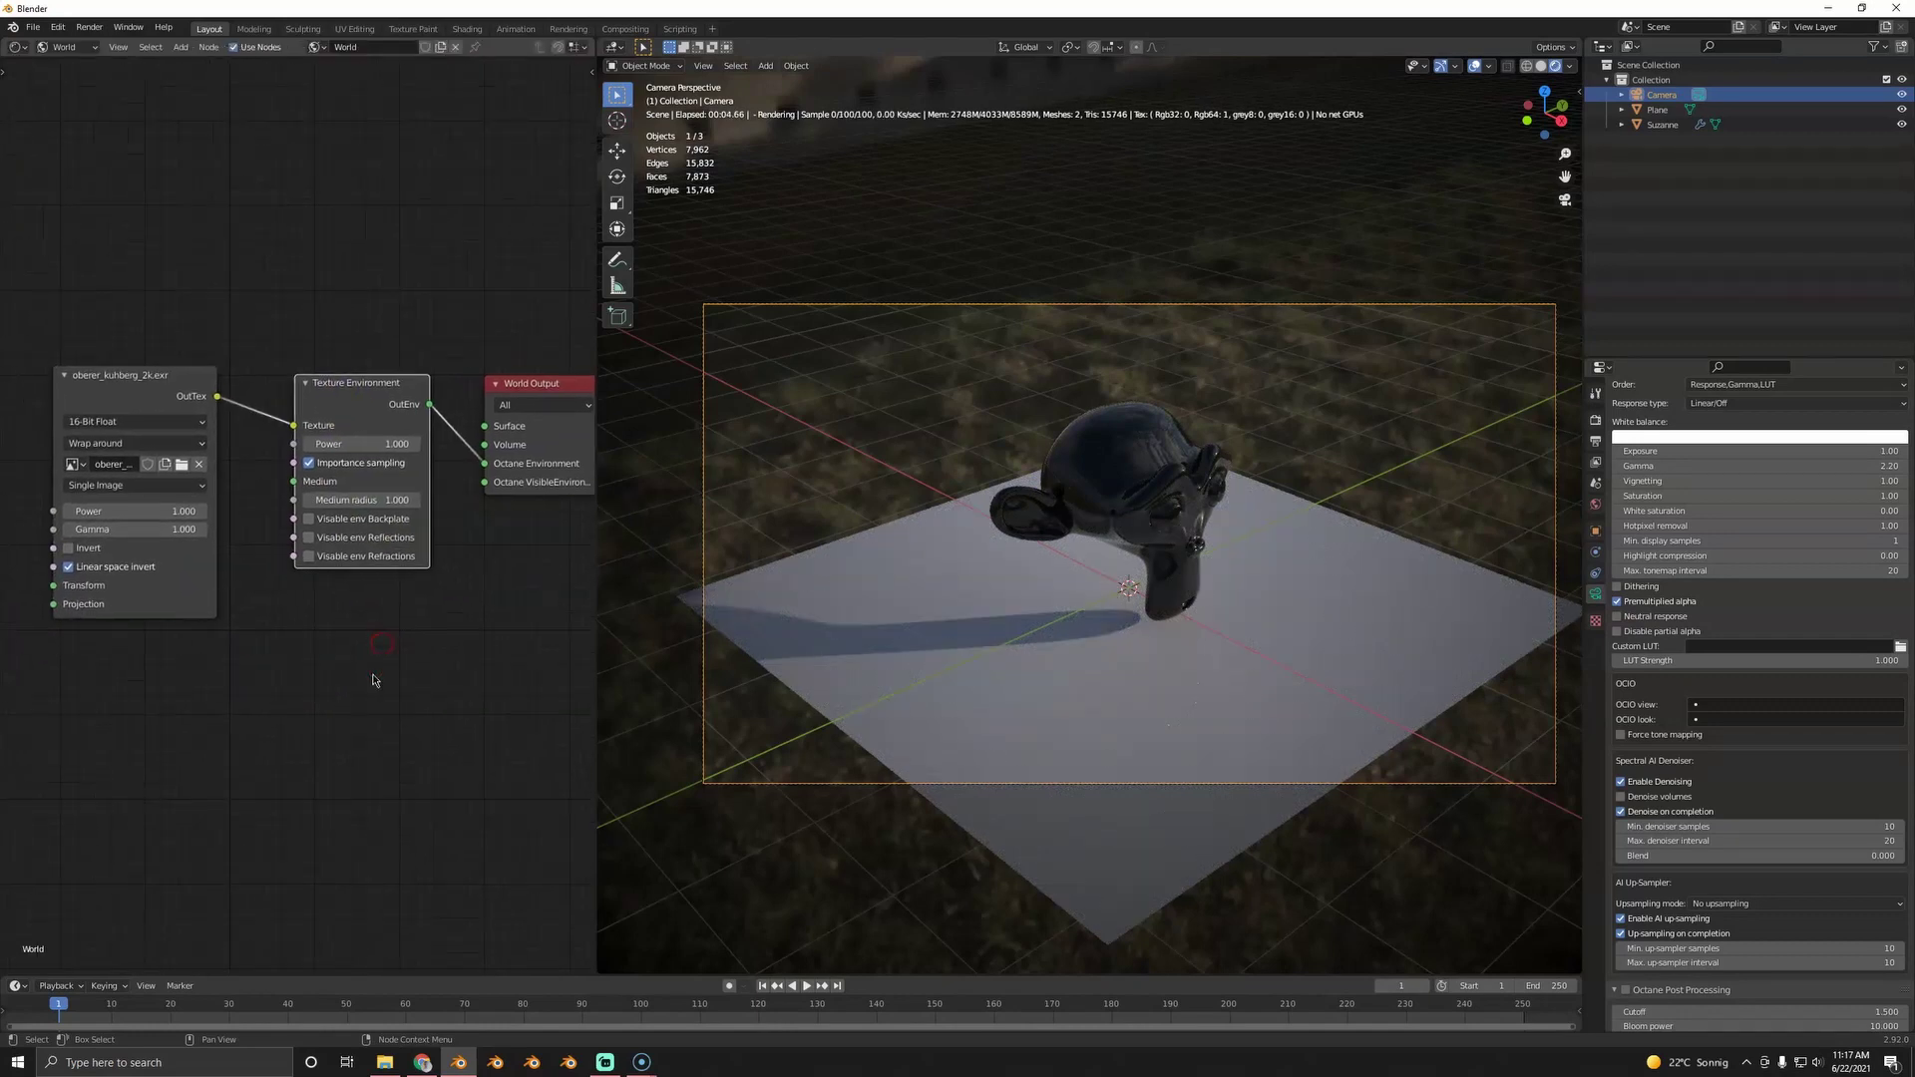
{"action": "middle_click_drag", "start_coordinate": [1257, 462], "coordinate": [1056, 471]}
{"action": "scroll", "coordinate": [1163, 543], "scroll_direction": "up", "scroll_amount": 5}
{"action": "key", "text": "KP_0"}
- Add a Full Transform node, connect it to the environment image's Transform input, and set its X translation to about 1.04 m
{"action": "middle_click_drag", "start_coordinate": [82, 625], "coordinate": [150, 588]}
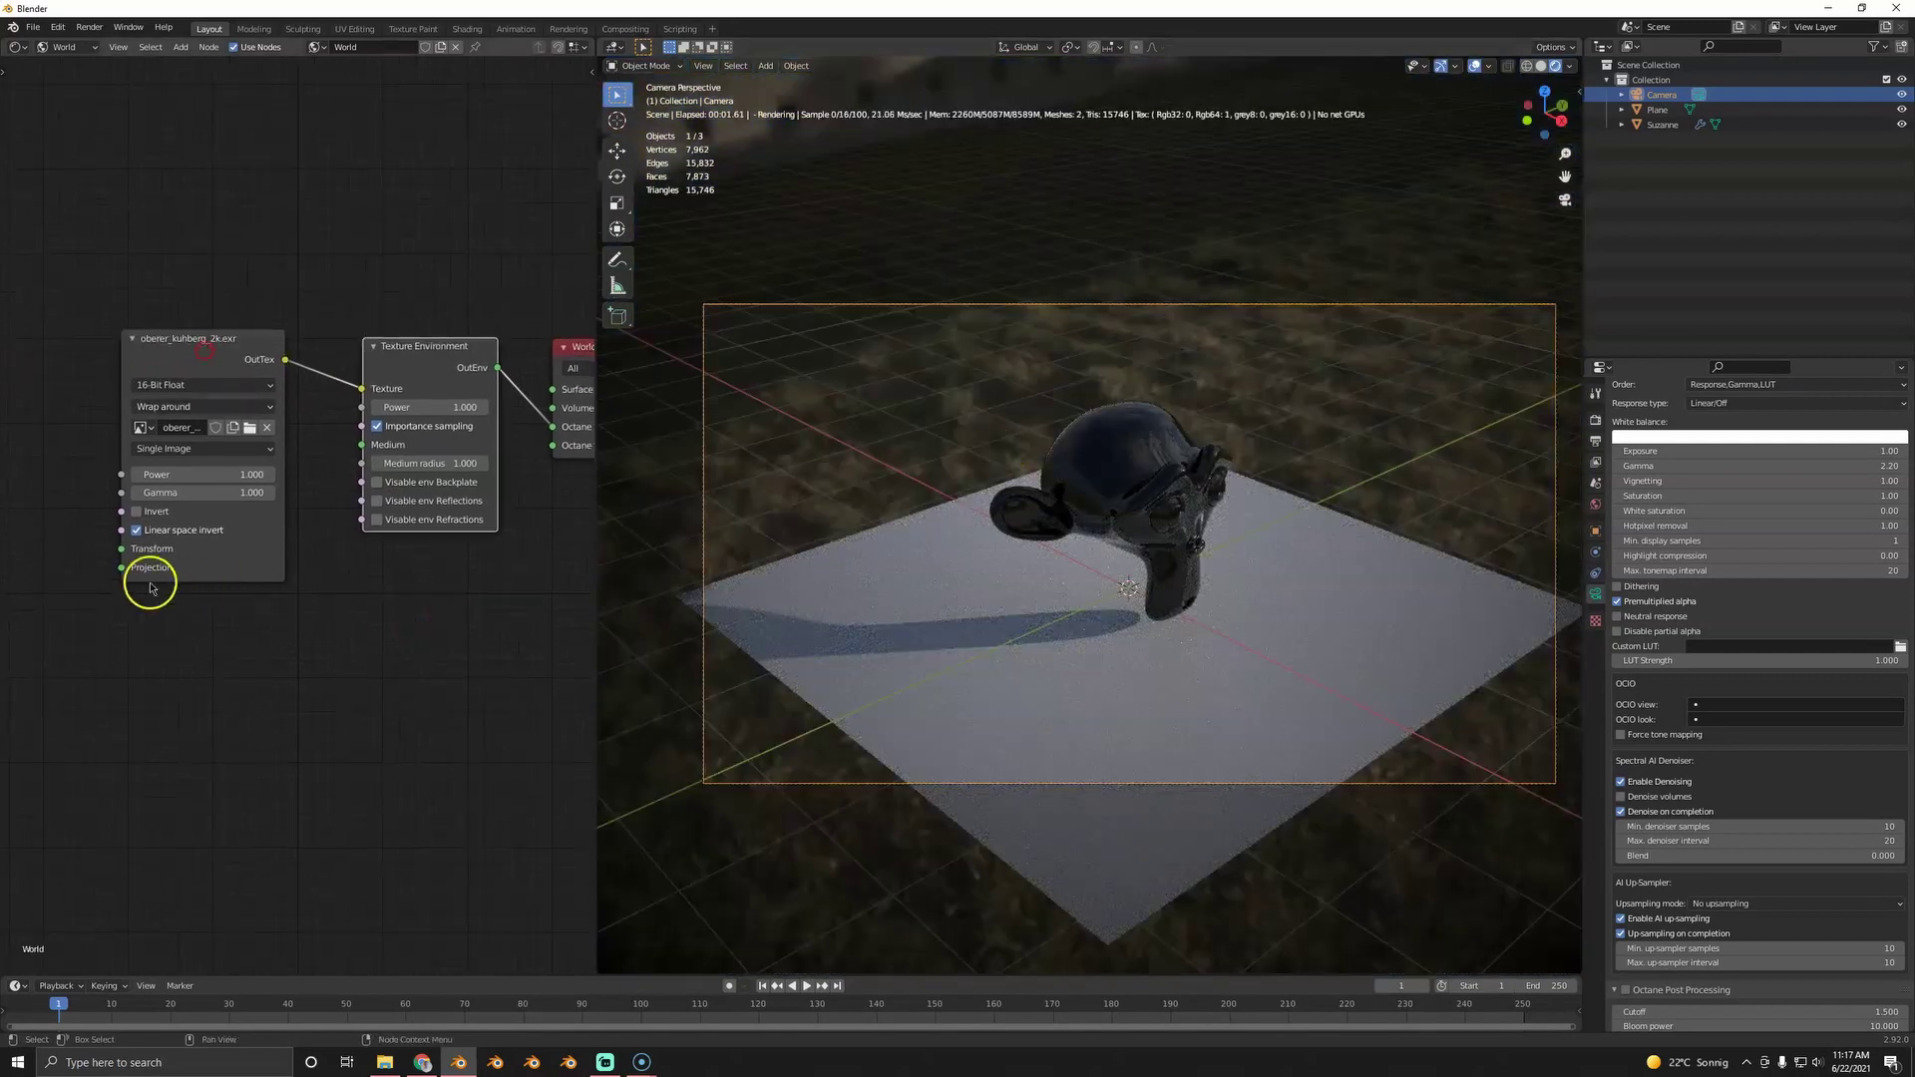
{"action": "middle_click_drag", "start_coordinate": [58, 504], "coordinate": [185, 514]}
{"action": "scroll", "coordinate": [182, 577], "scroll_direction": "down", "scroll_amount": 1}
{"action": "key", "text": "shift+a"}
{"action": "left_click", "coordinate": [169, 573]}
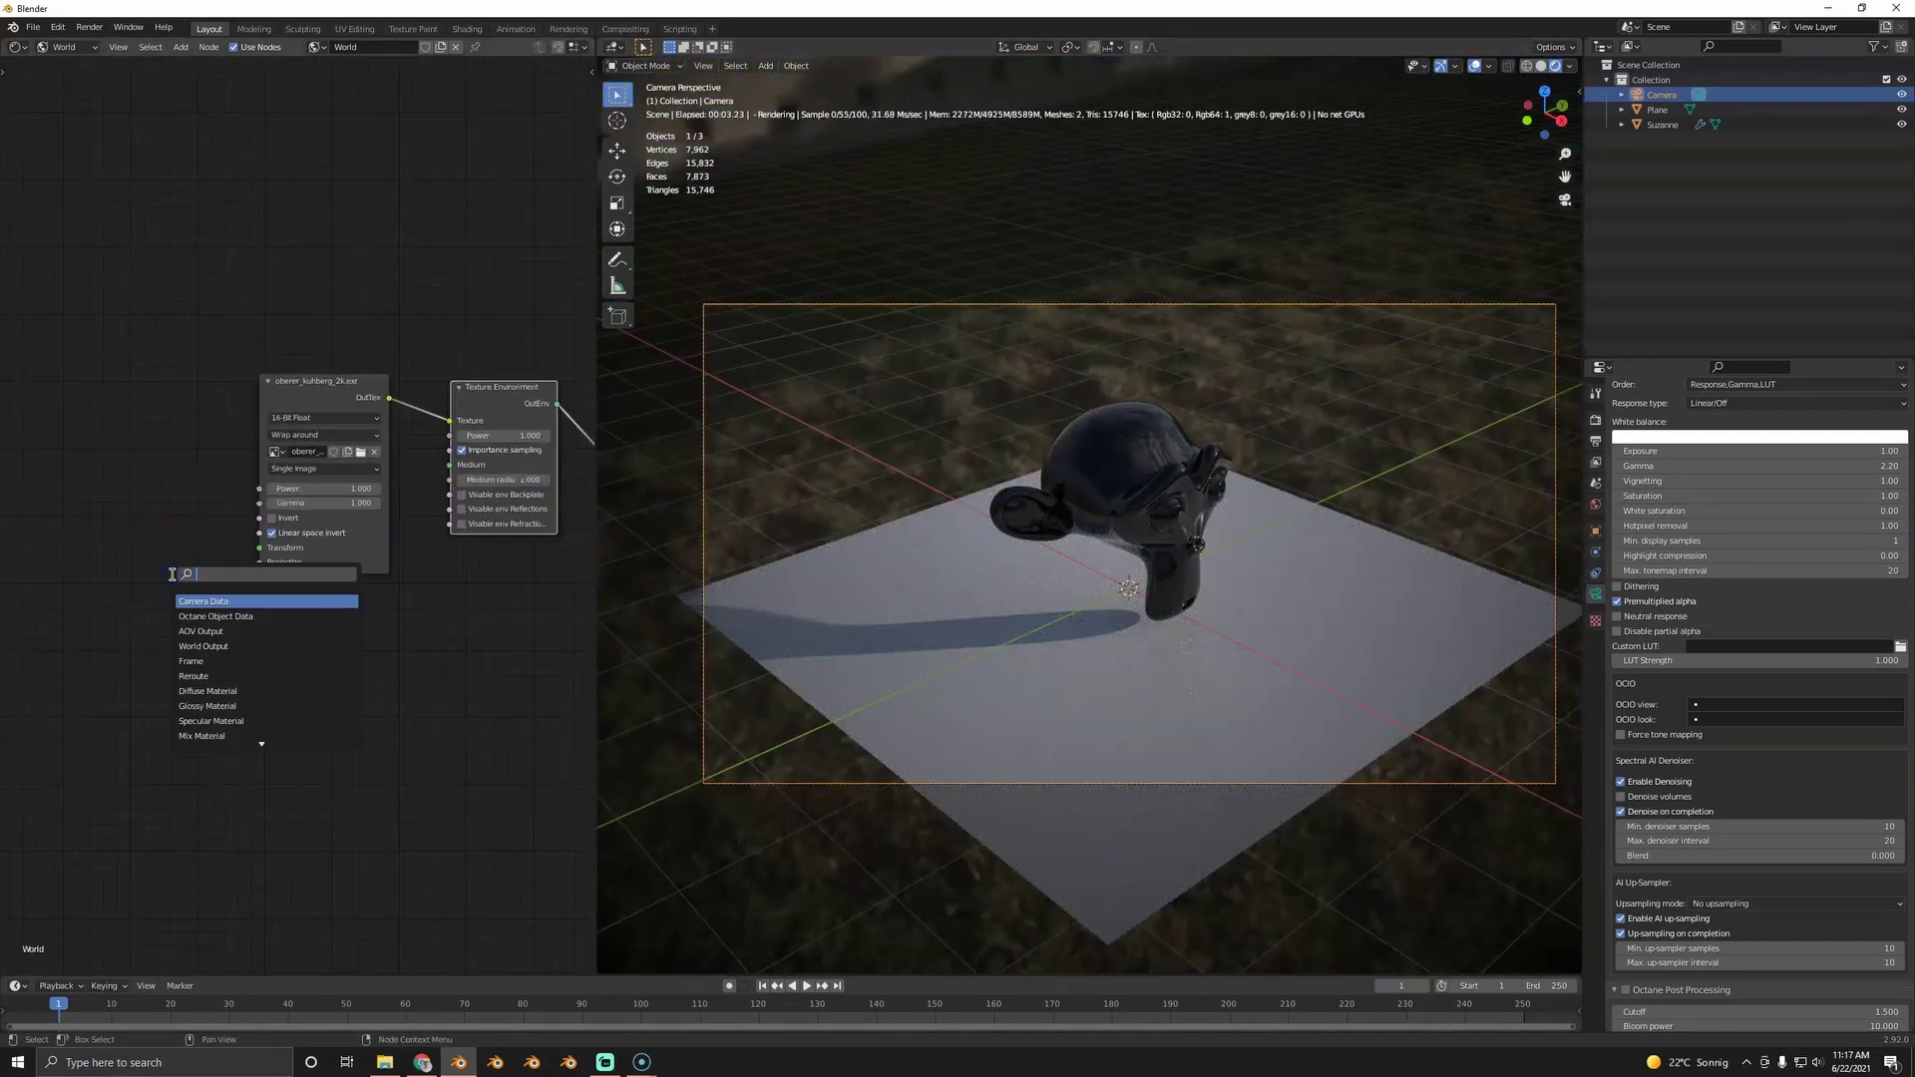
{"action": "type", "text": "tra"}
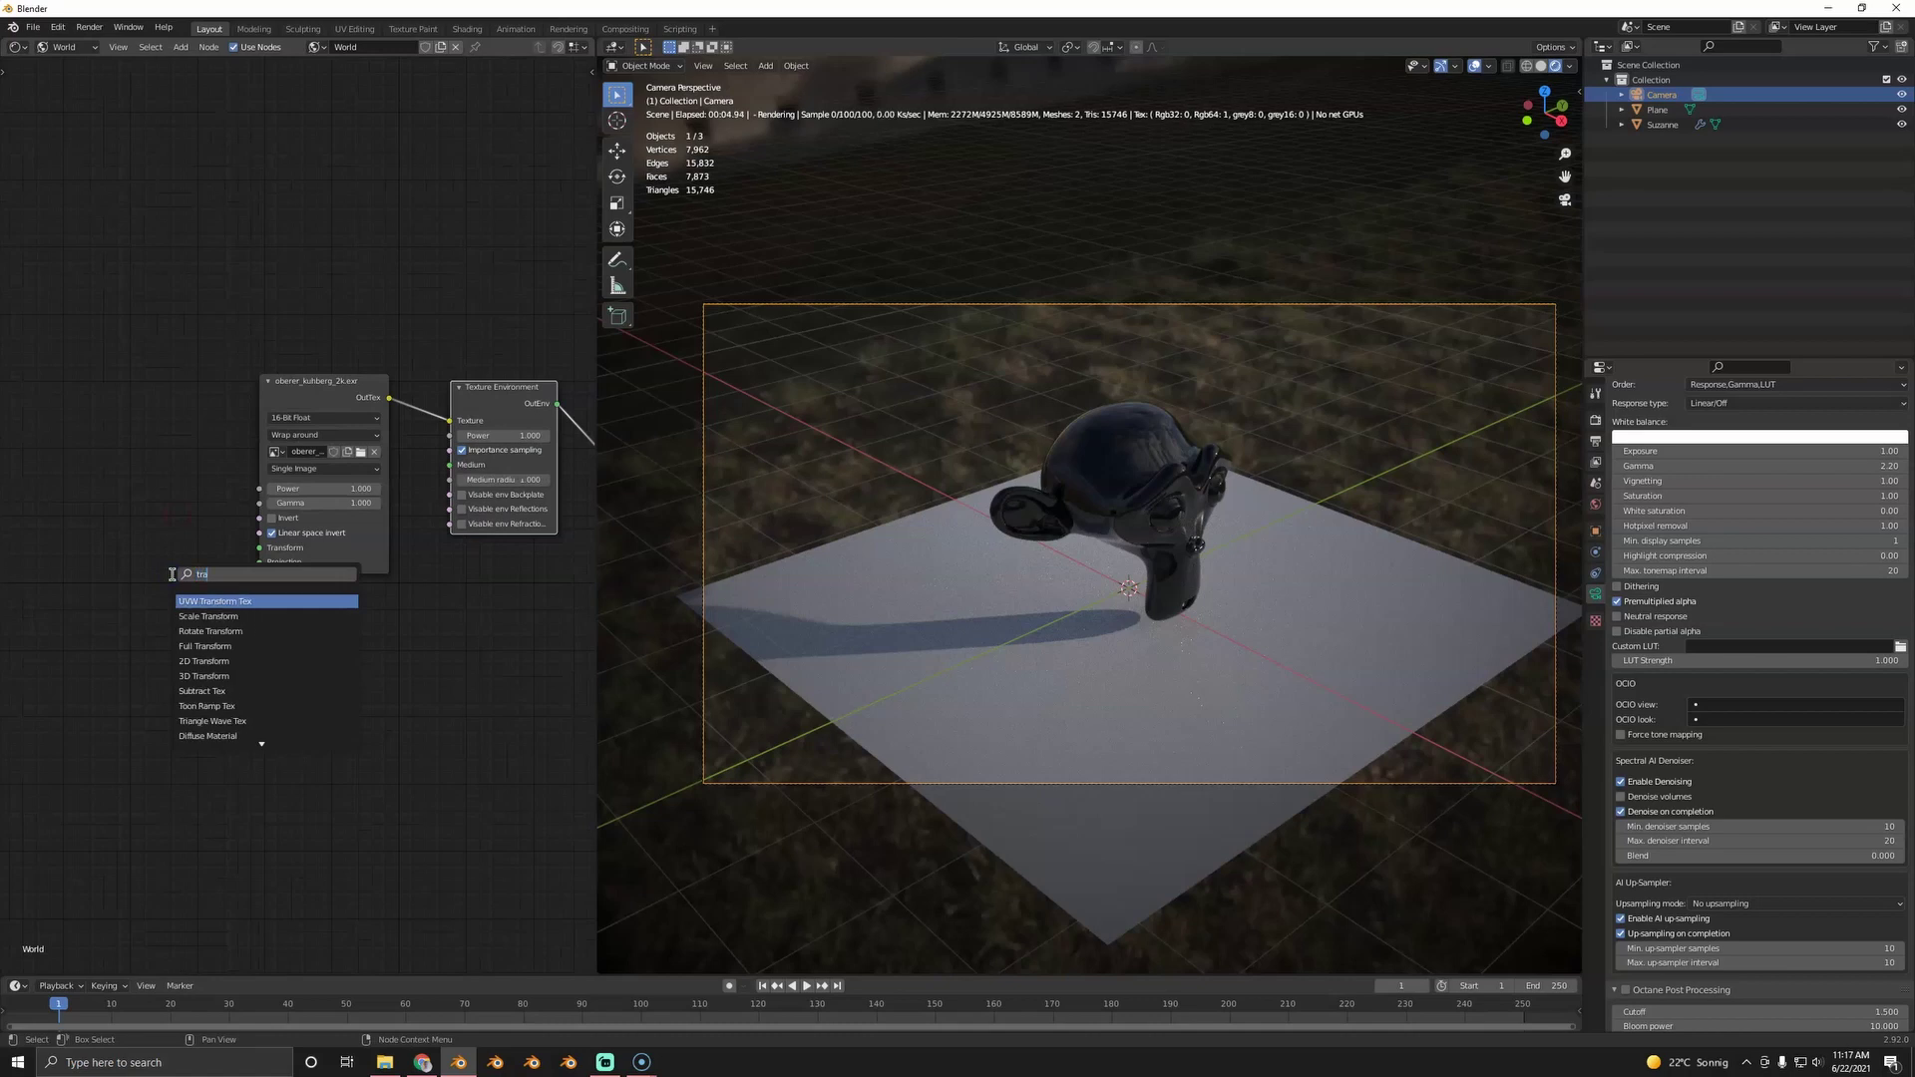
{"action": "left_click", "coordinate": [207, 646]}
{"action": "left_click", "coordinate": [120, 492]}
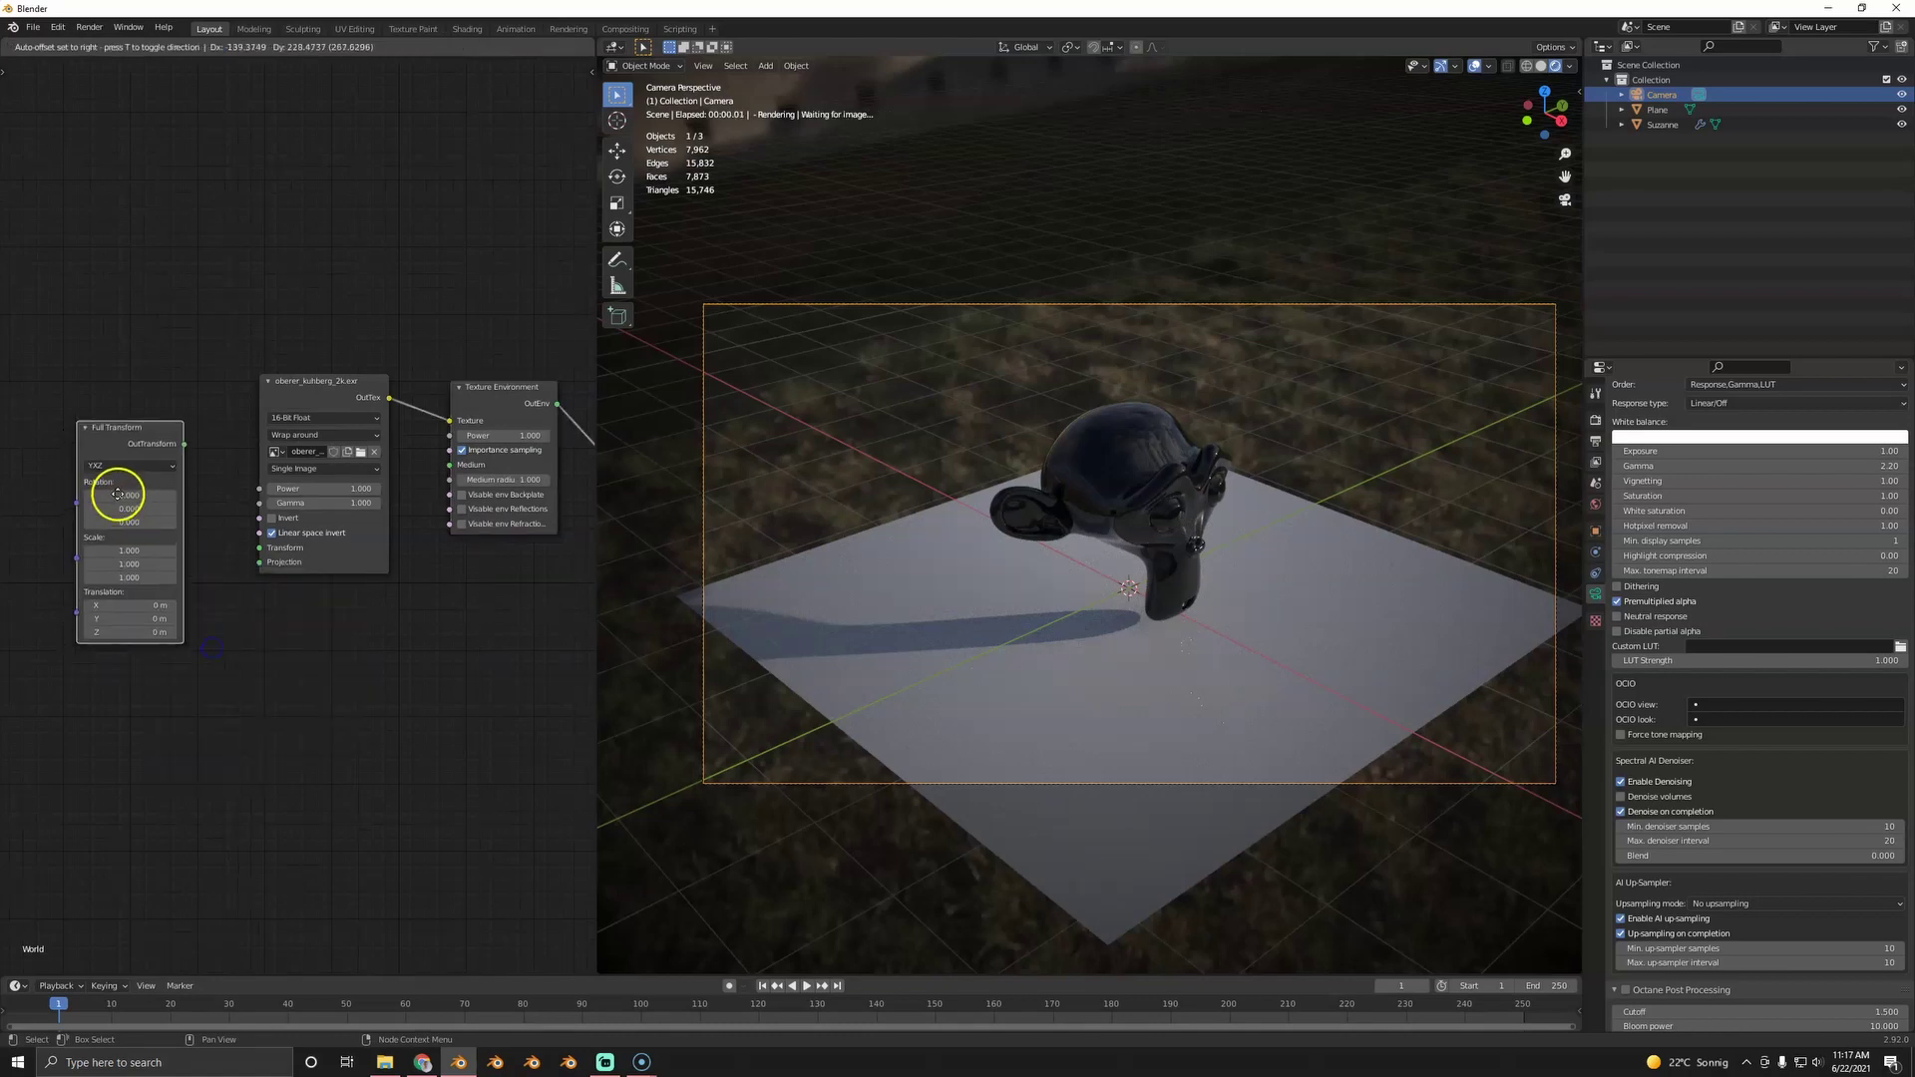
{"action": "scroll", "coordinate": [127, 436], "scroll_direction": "up", "scroll_amount": 2}
{"action": "middle_click_drag", "start_coordinate": [127, 437], "coordinate": [223, 359]}
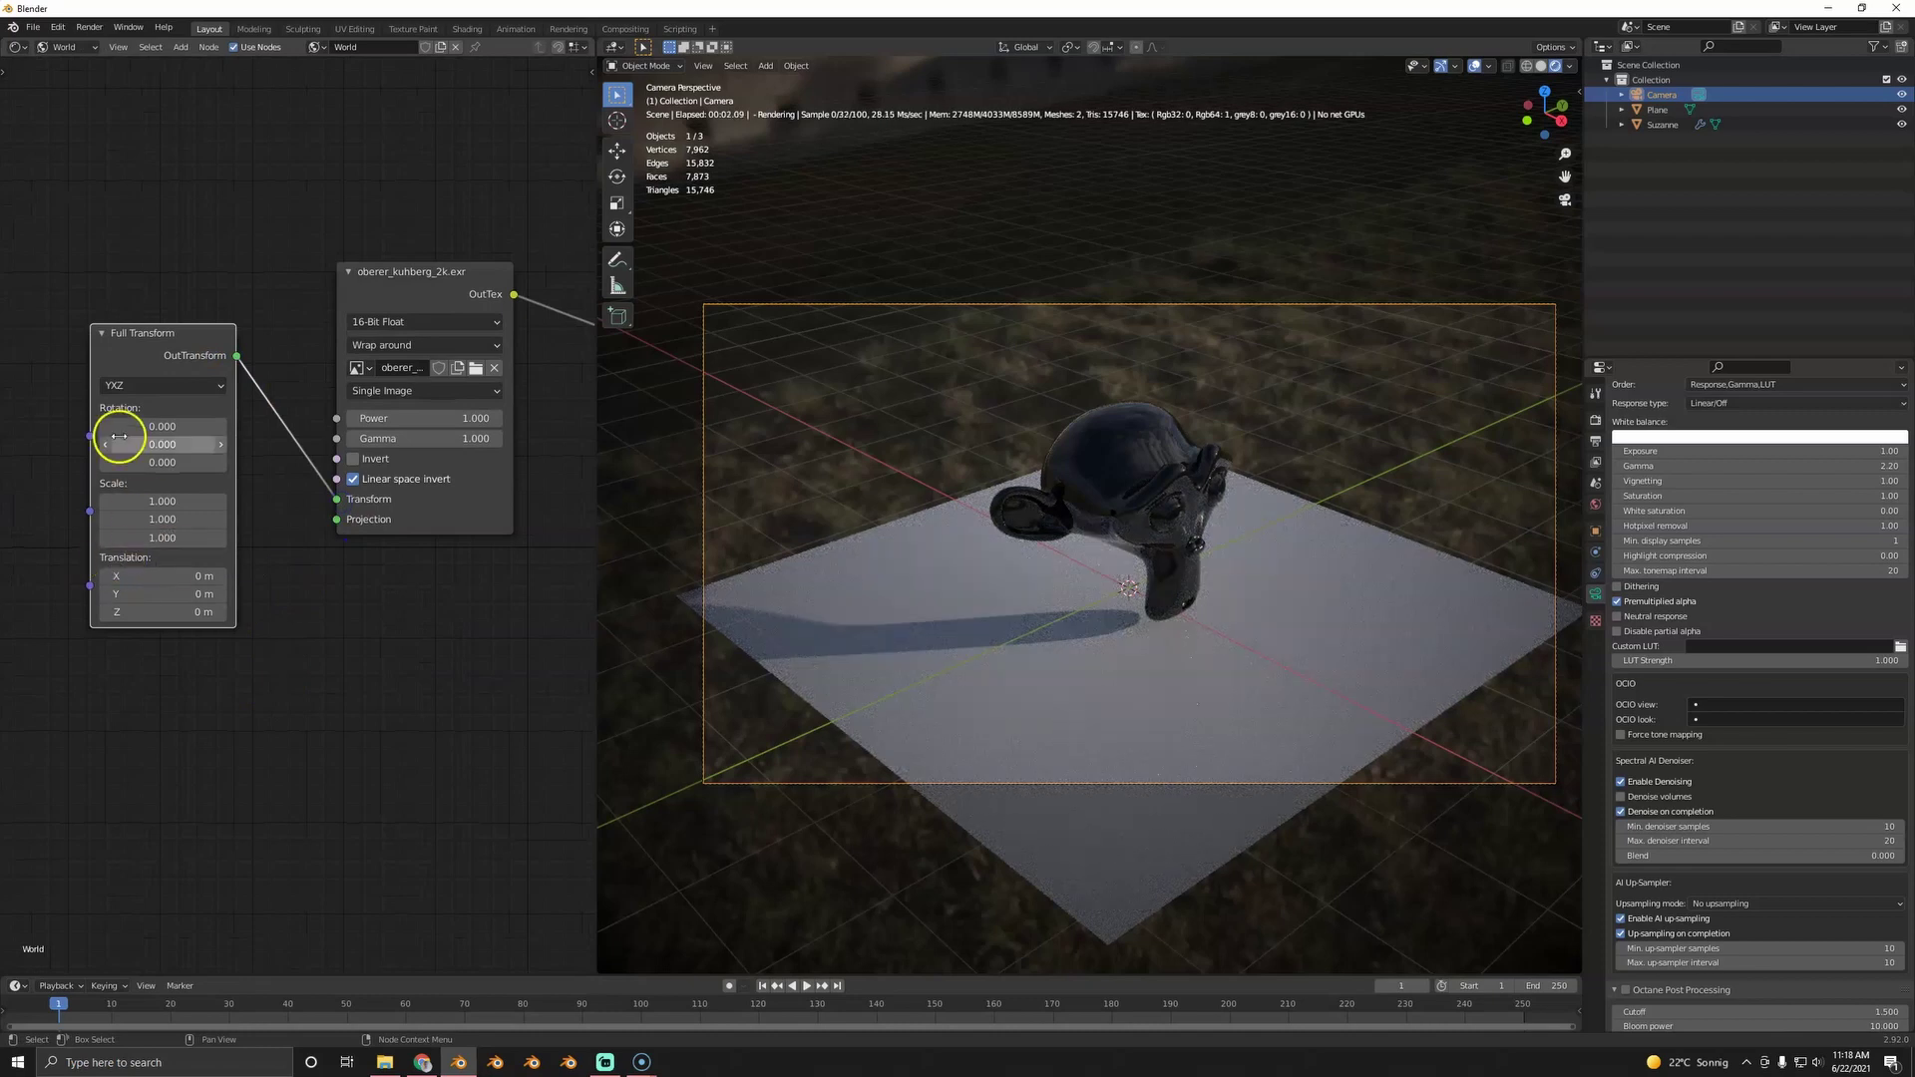
{"action": "left_click_drag", "start_coordinate": [157, 576], "coordinate": [243, 581]}
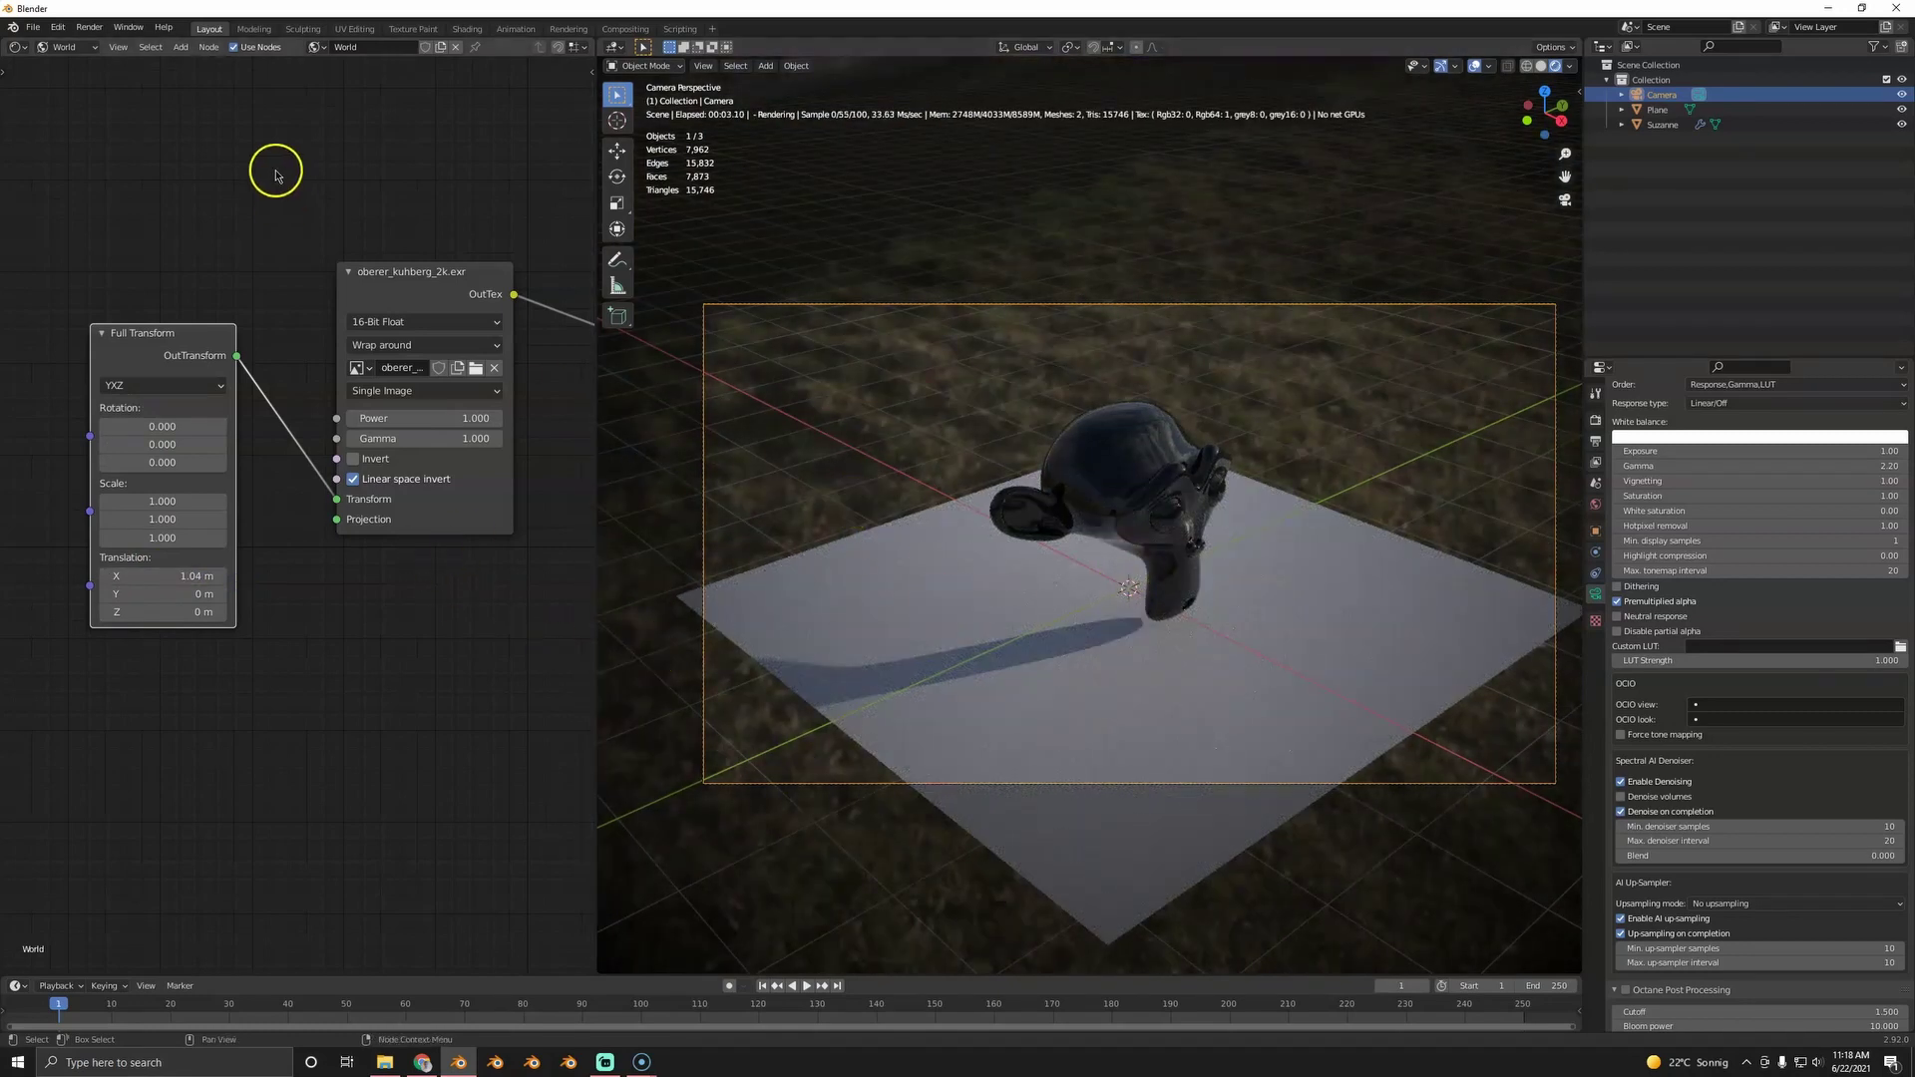
- Show the object material nodes of the monkey and search the available nodes for dirt
{"action": "left_click", "coordinate": [14, 49]}
{"action": "left_click", "coordinate": [43, 49]}
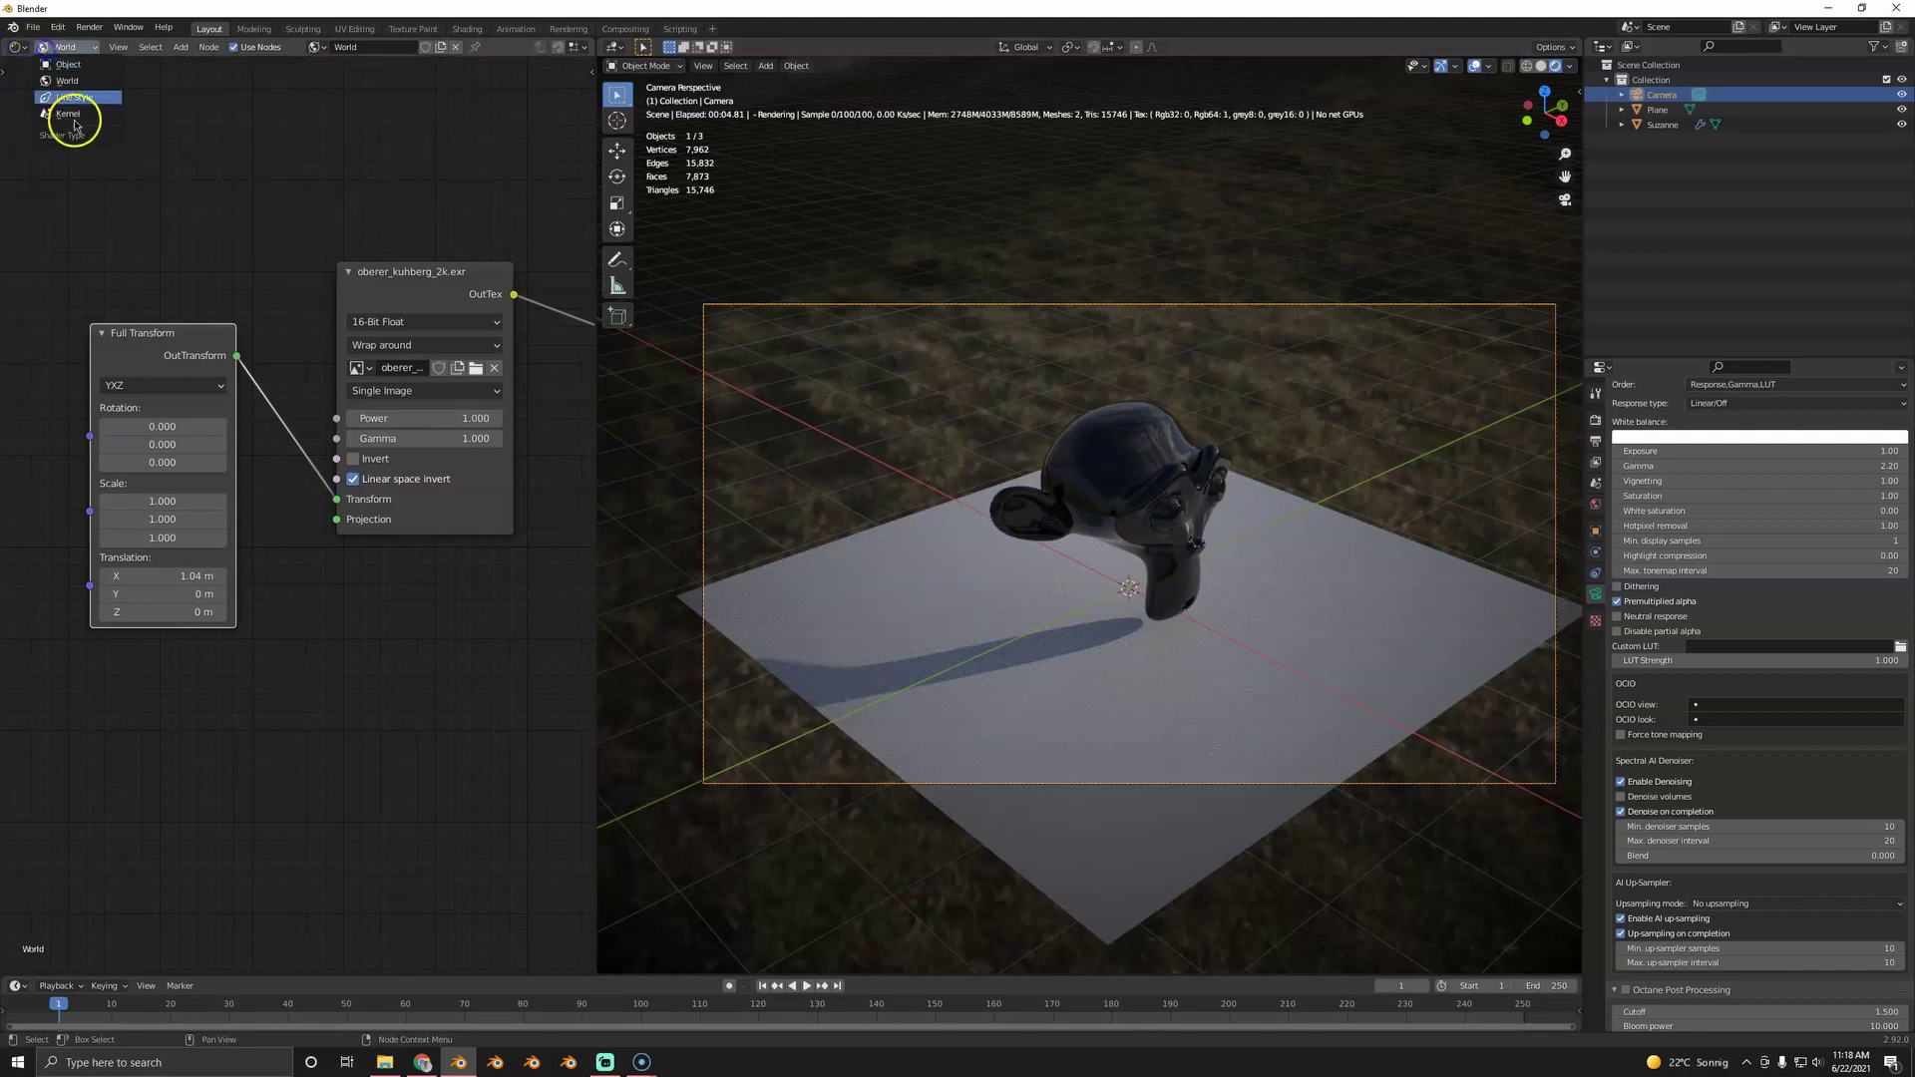
{"action": "left_click", "coordinate": [75, 66]}
{"action": "left_click", "coordinate": [1081, 441]}
{"action": "scroll", "coordinate": [329, 297], "scroll_direction": "down", "scroll_amount": 3}
{"action": "key", "text": "shift+a"}
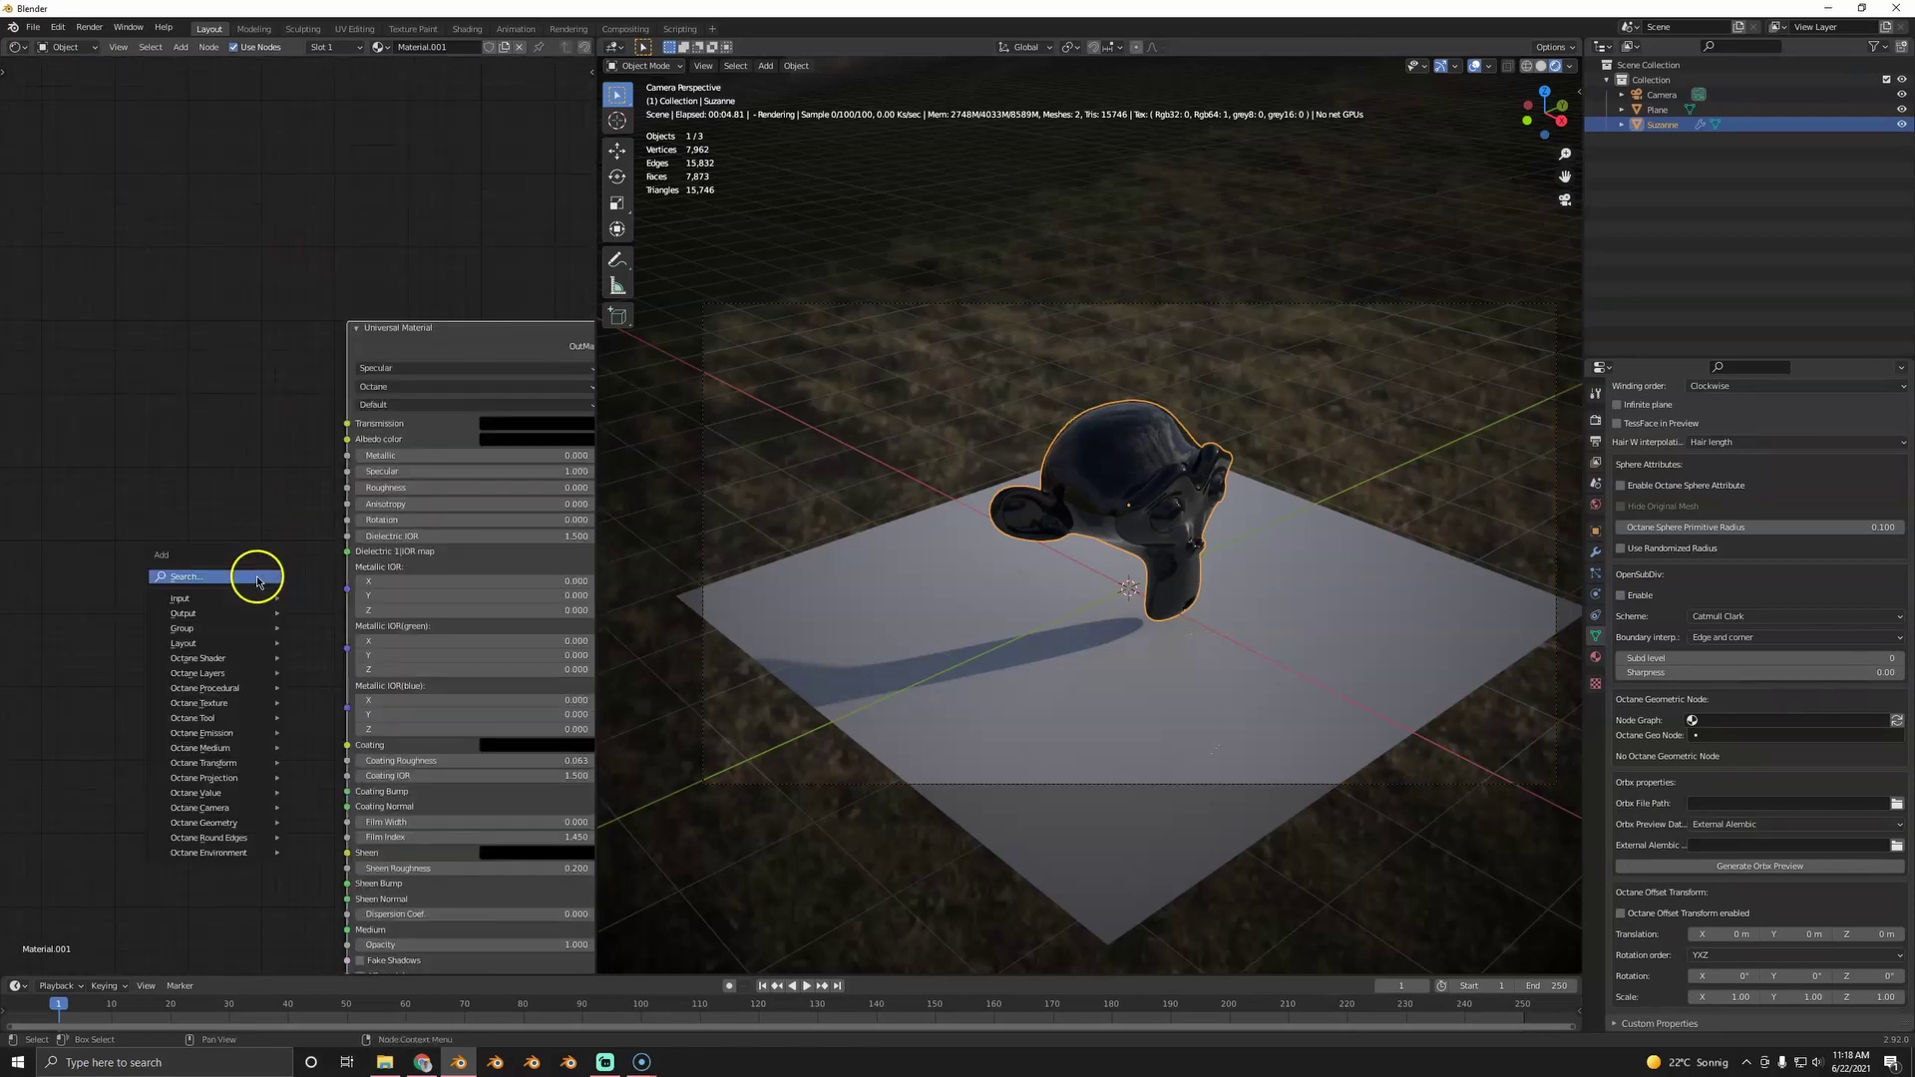
{"action": "left_click", "coordinate": [258, 581]}
{"action": "type", "text": "dirt"}
{"action": "left_click", "coordinate": [262, 226]}
- Return to the World shader nodes and set the environment image's bit depth to 32-Bit Float
{"action": "left_click", "coordinate": [68, 52]}
{"action": "left_click", "coordinate": [71, 74]}
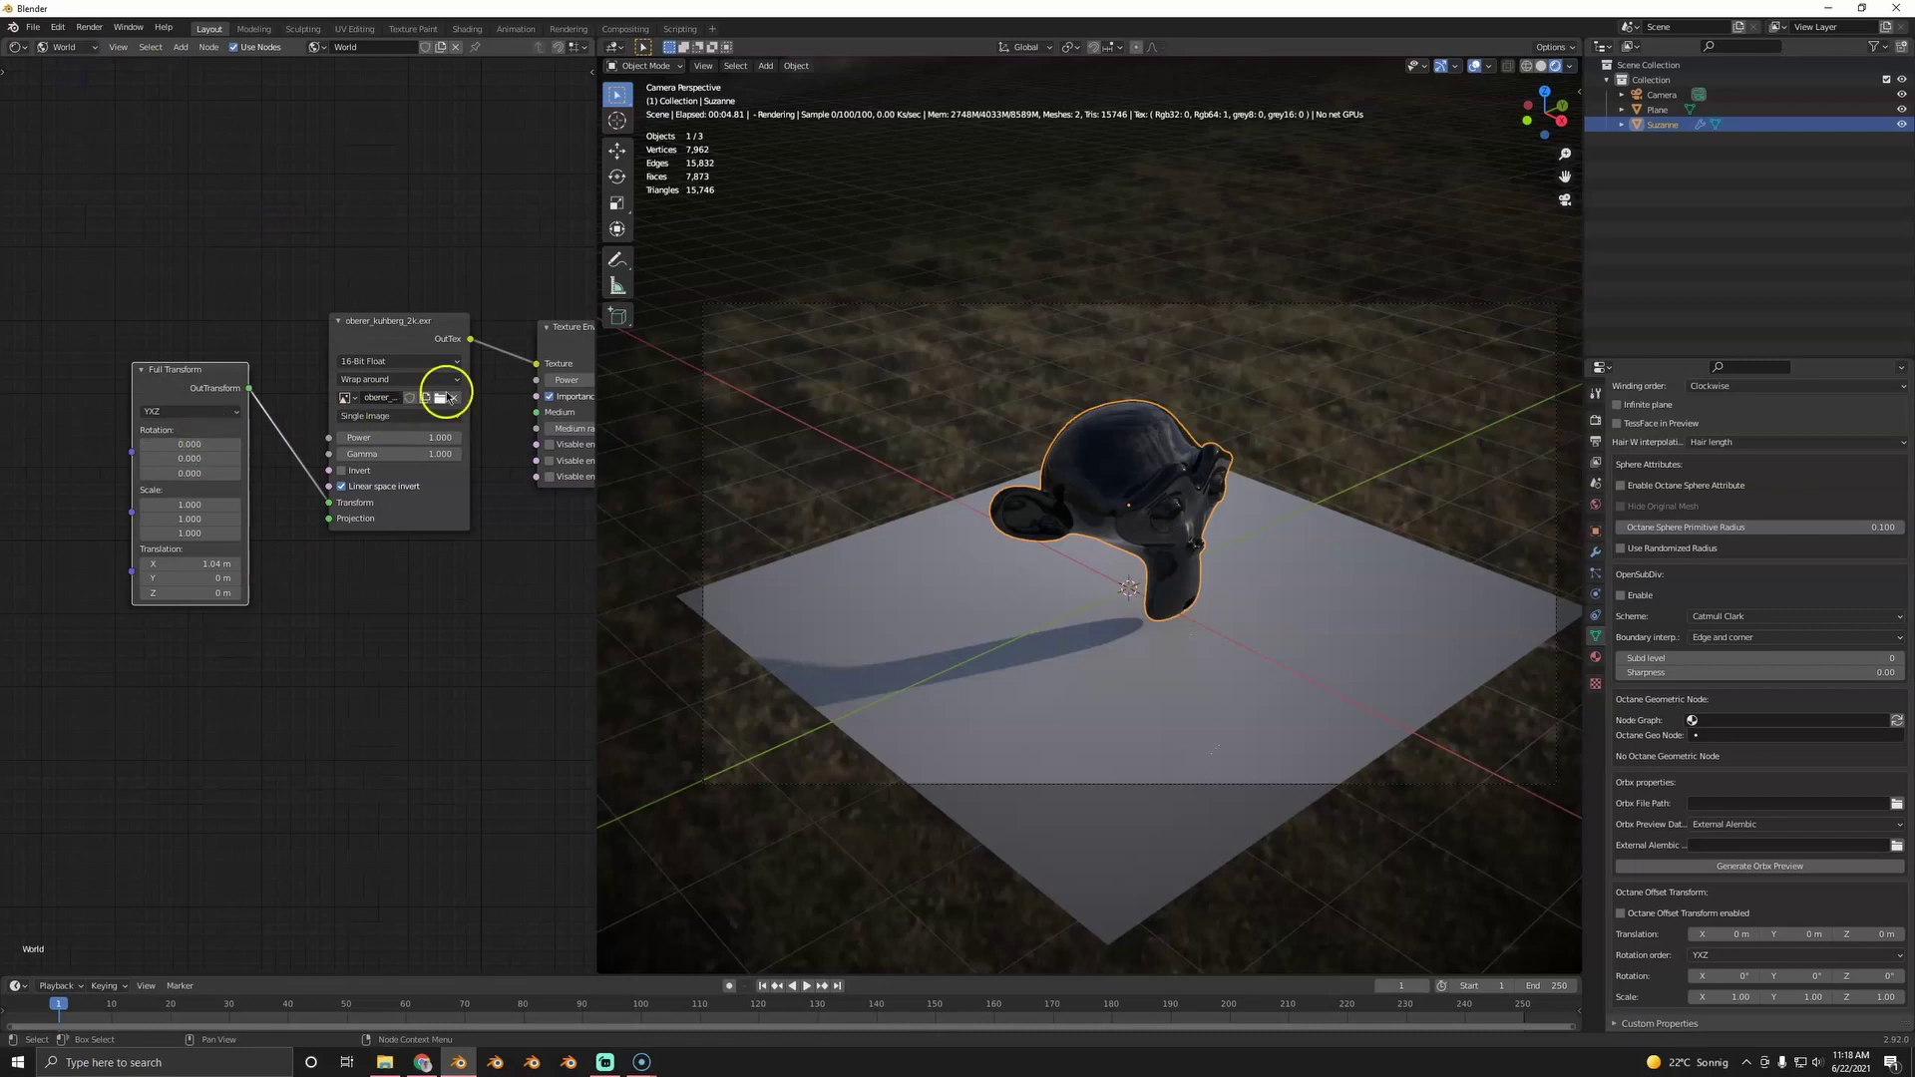
{"action": "left_click", "coordinate": [399, 361]}
{"action": "left_click", "coordinate": [405, 385]}
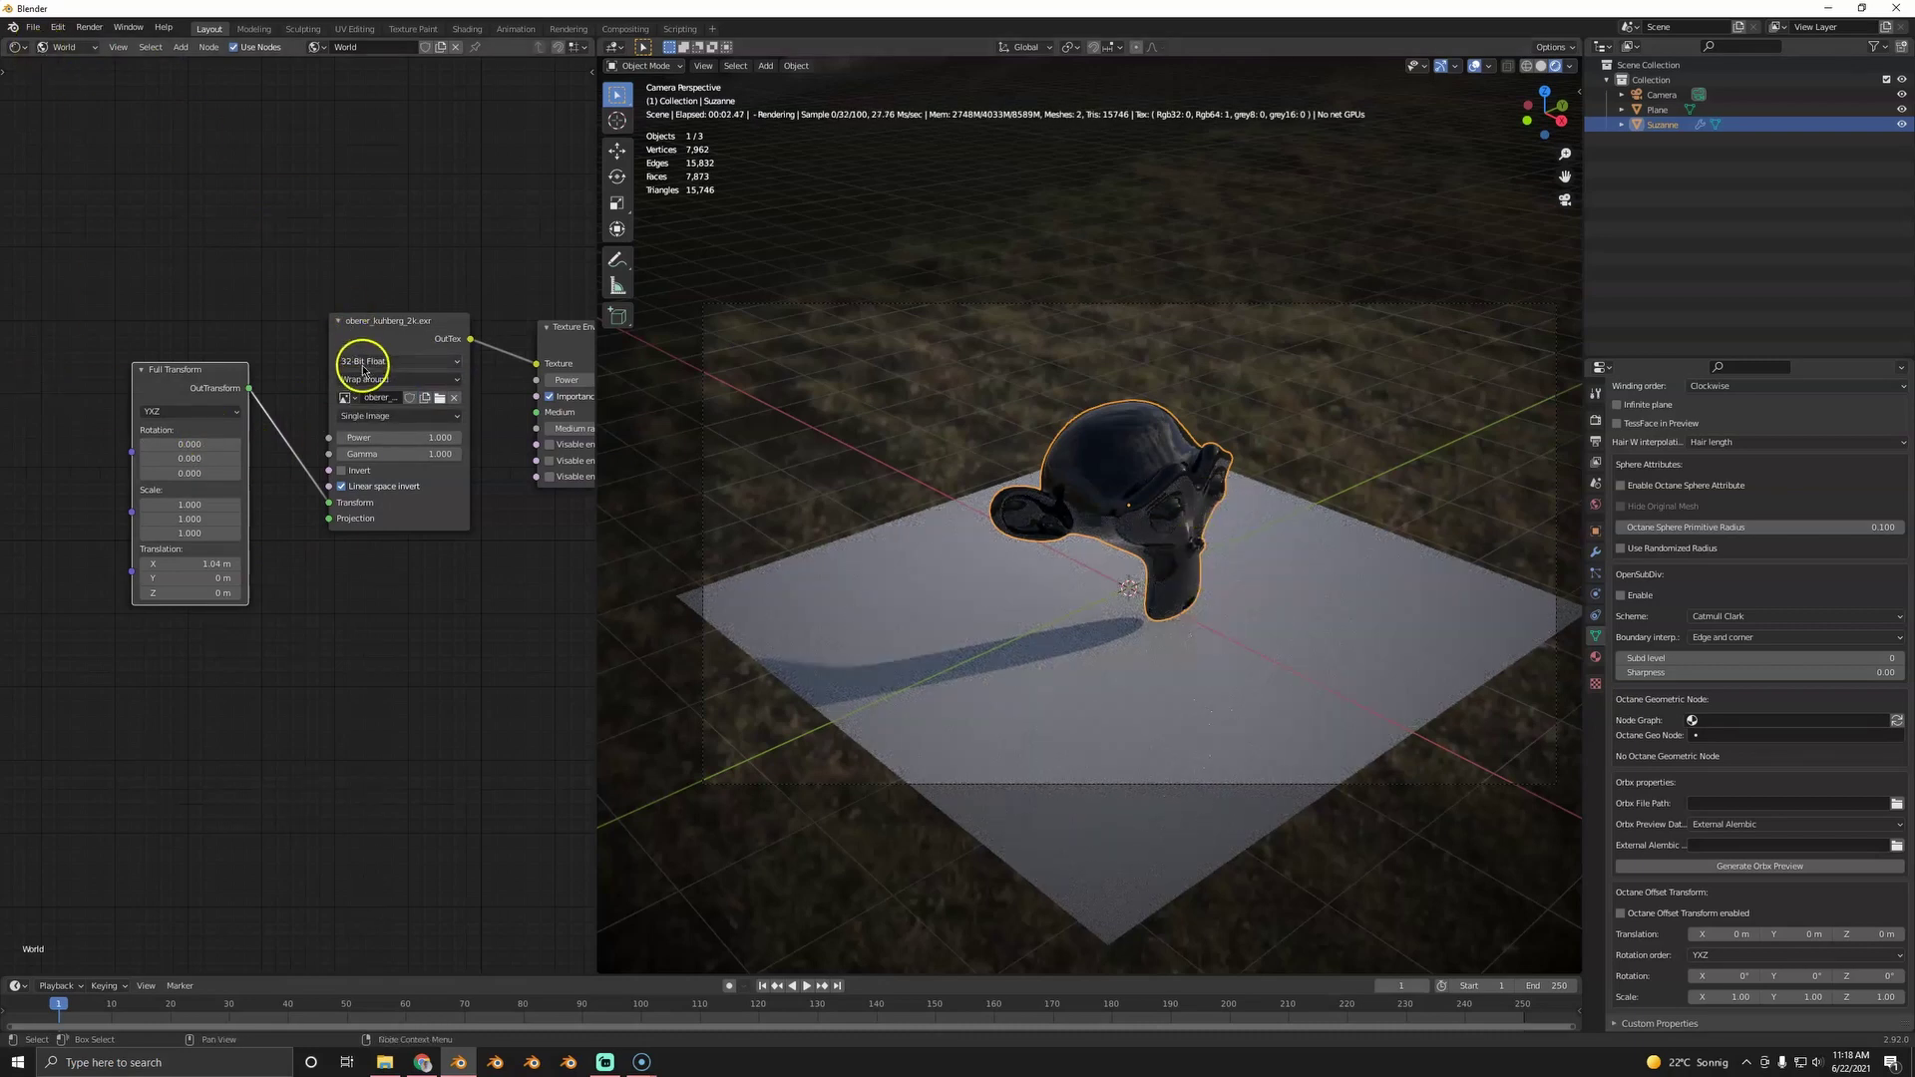
- Show the object material nodes, add an Image Tex node loaded with the albedo texture, and connect it to the Universal Material's Albedo color
{"action": "left_click", "coordinate": [68, 47]}
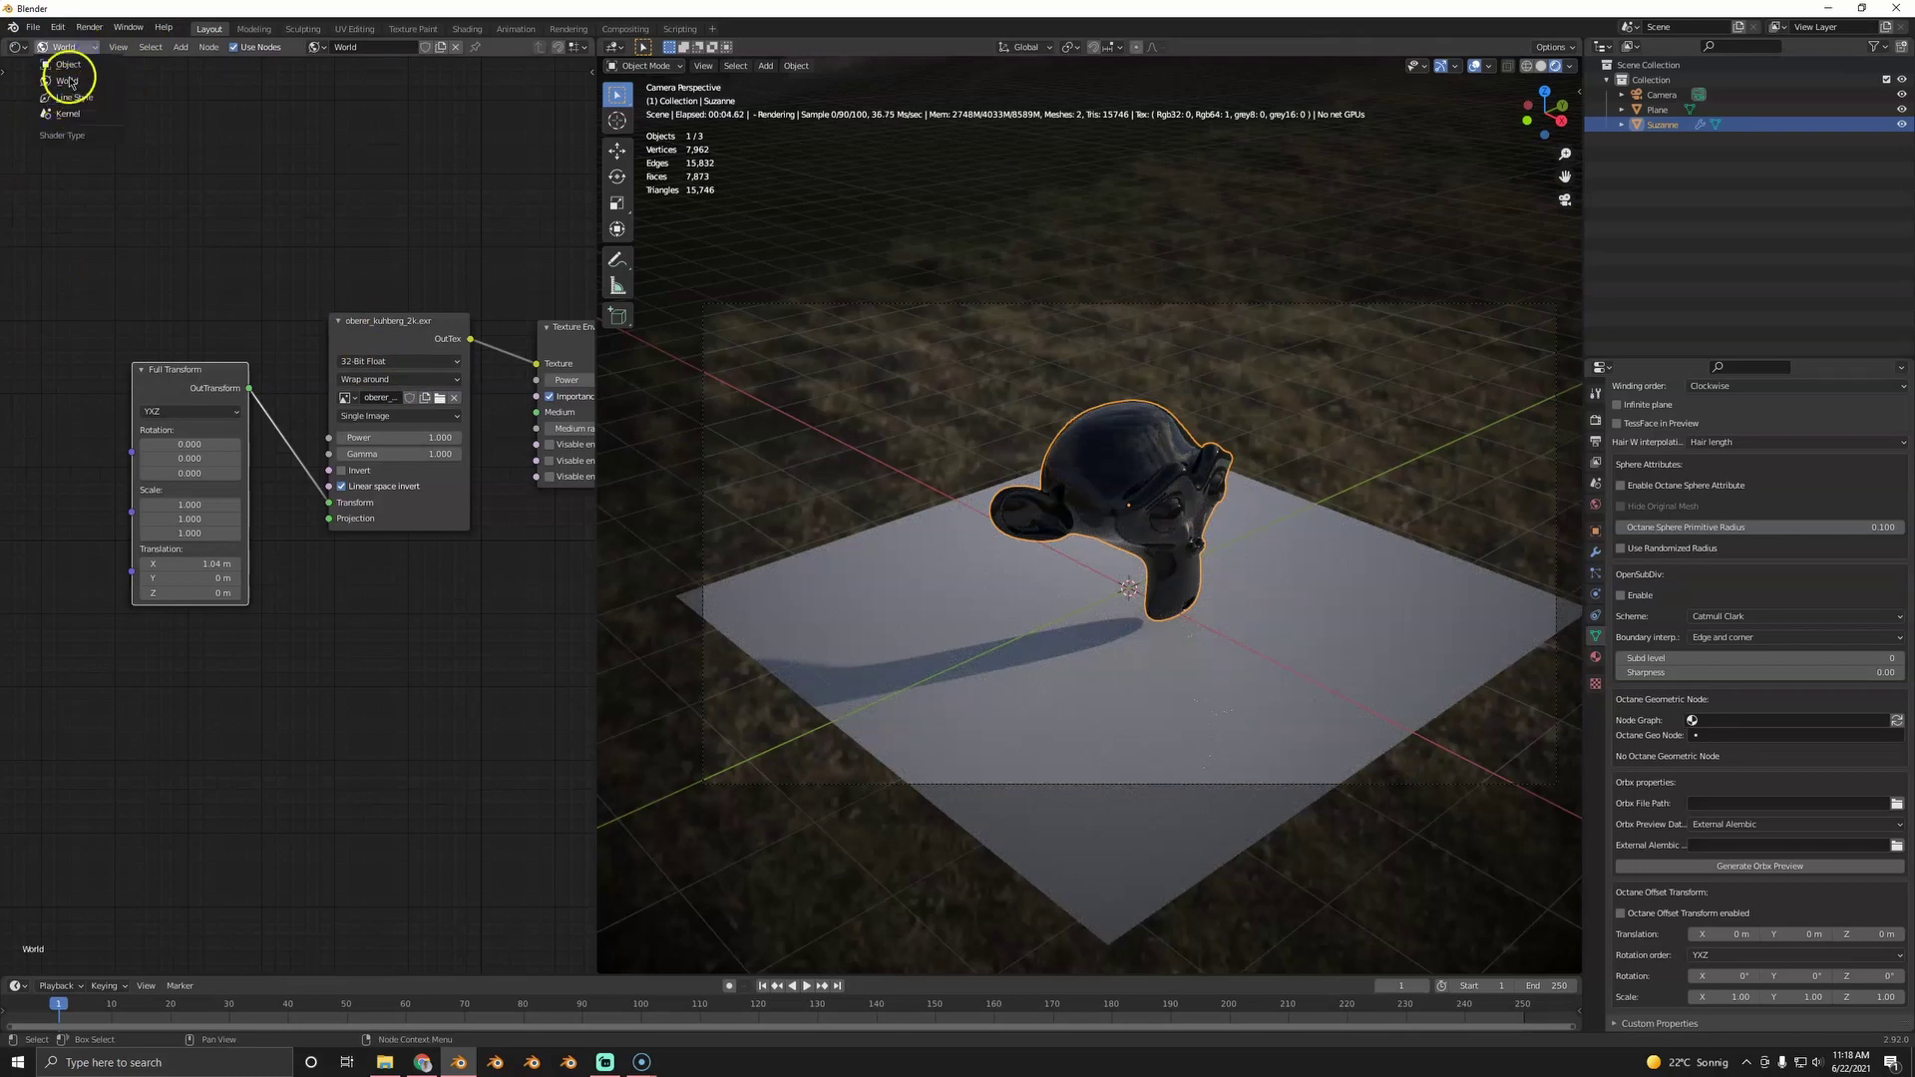
{"action": "left_click", "coordinate": [63, 81]}
{"action": "middle_click_drag", "start_coordinate": [267, 539], "coordinate": [388, 374]}
{"action": "key", "text": "shift+a"}
{"action": "left_click", "coordinate": [391, 417]}
{"action": "type", "text": "im"}
{"action": "left_click", "coordinate": [462, 457]}
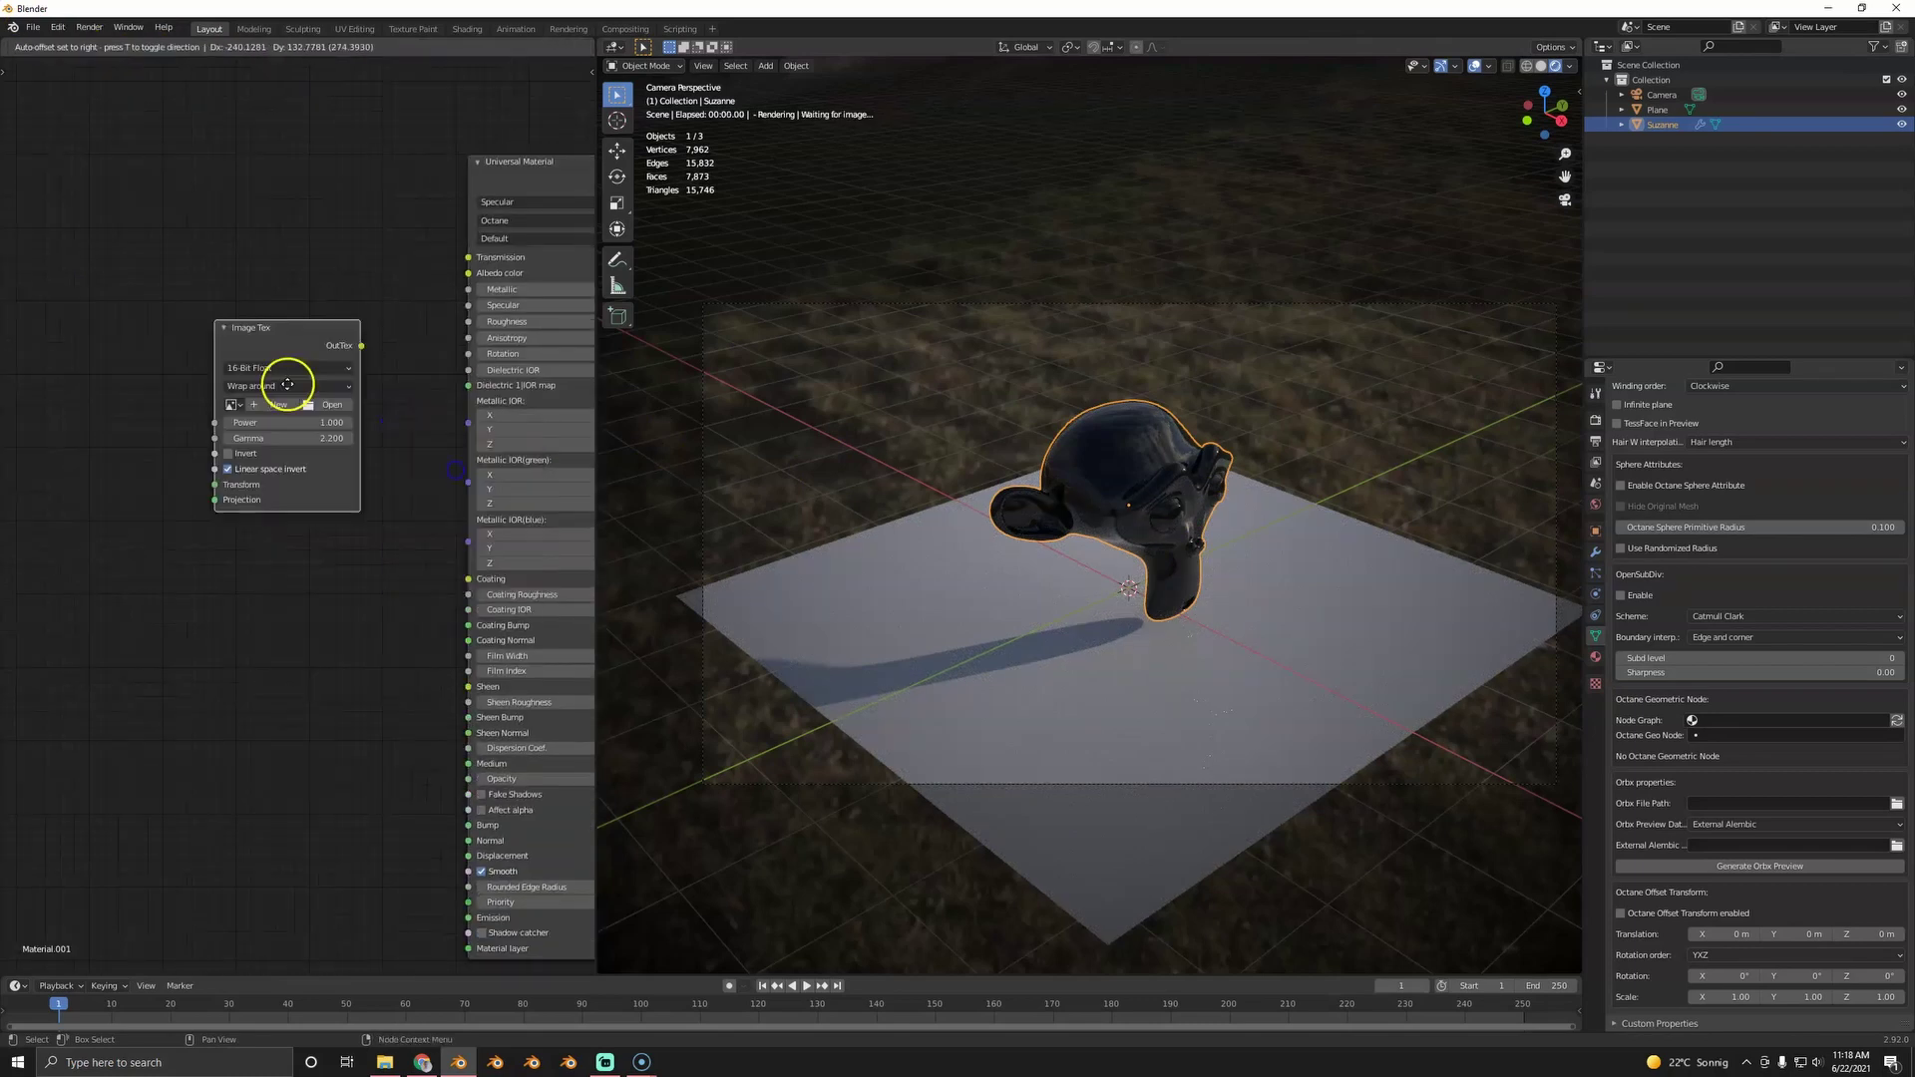
{"action": "left_click_drag", "start_coordinate": [312, 309], "coordinate": [434, 242]}
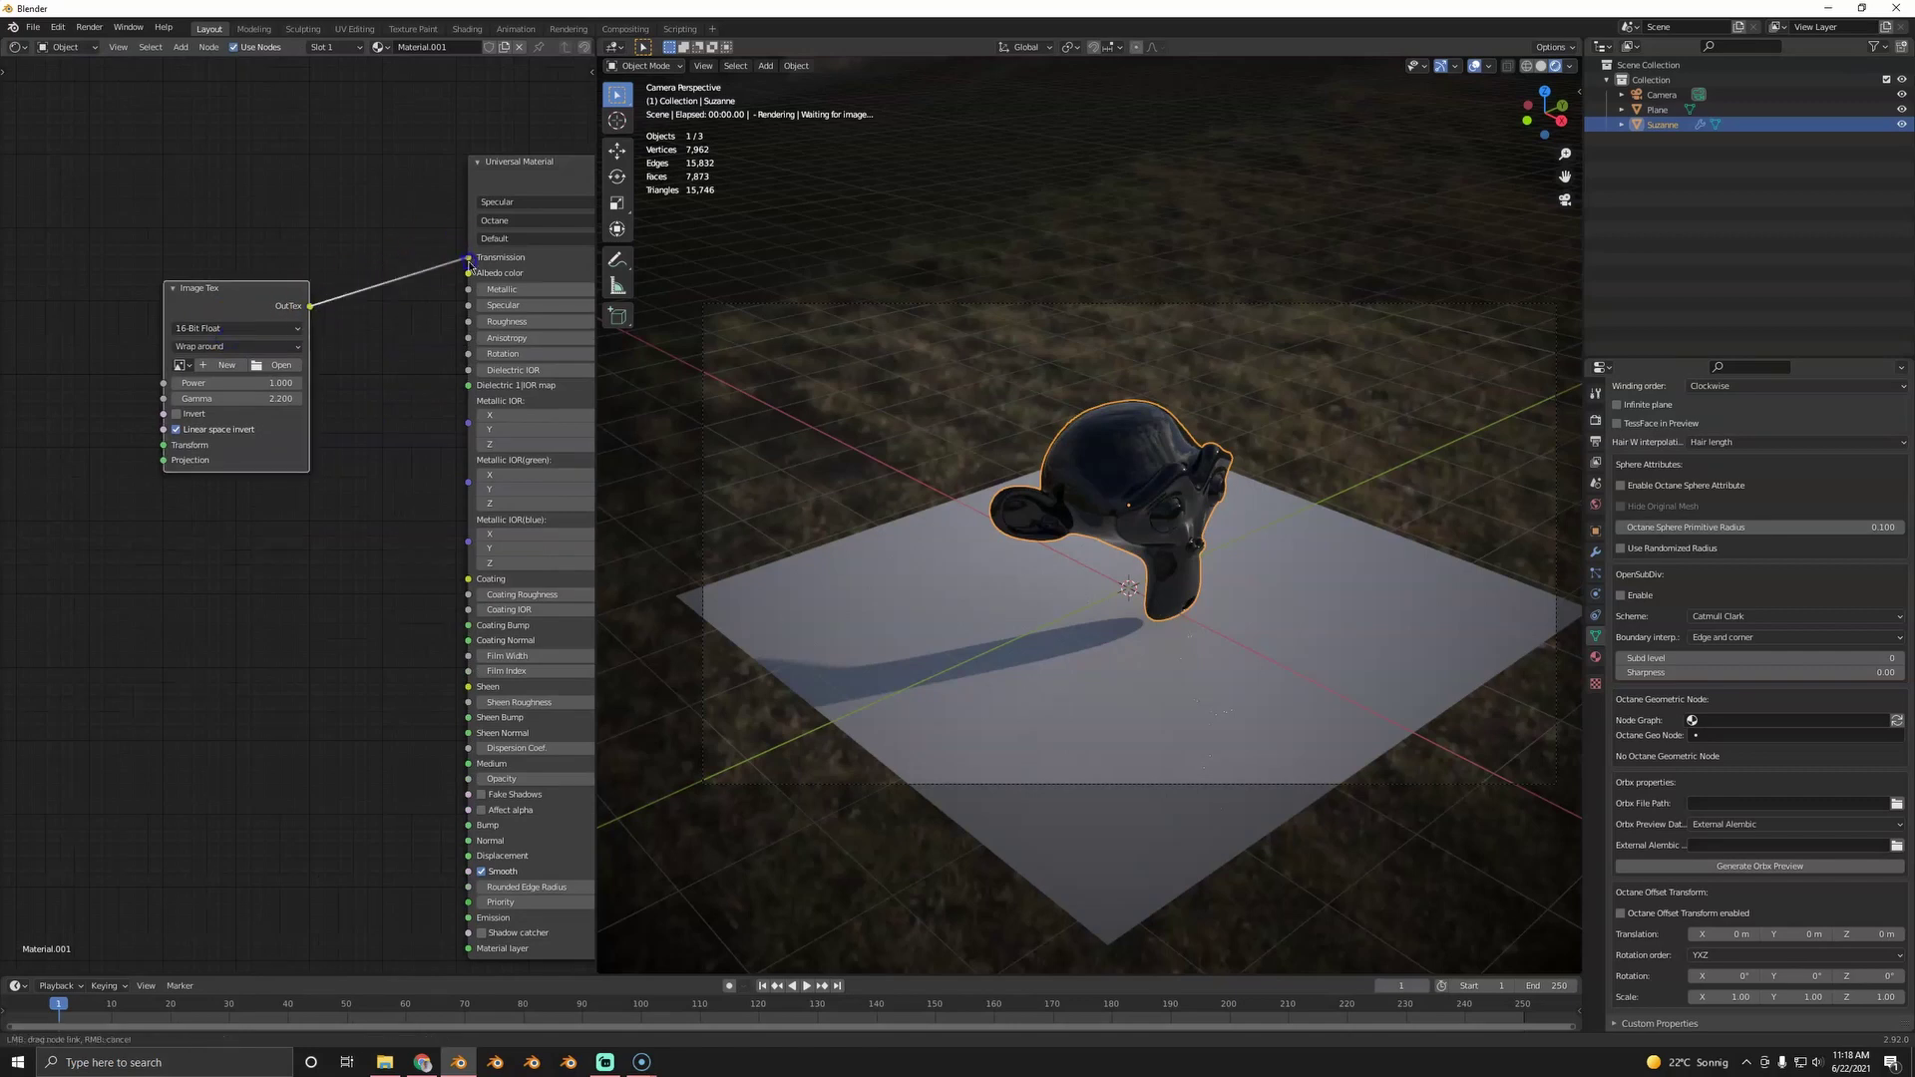
{"action": "left_click", "coordinate": [279, 365]}
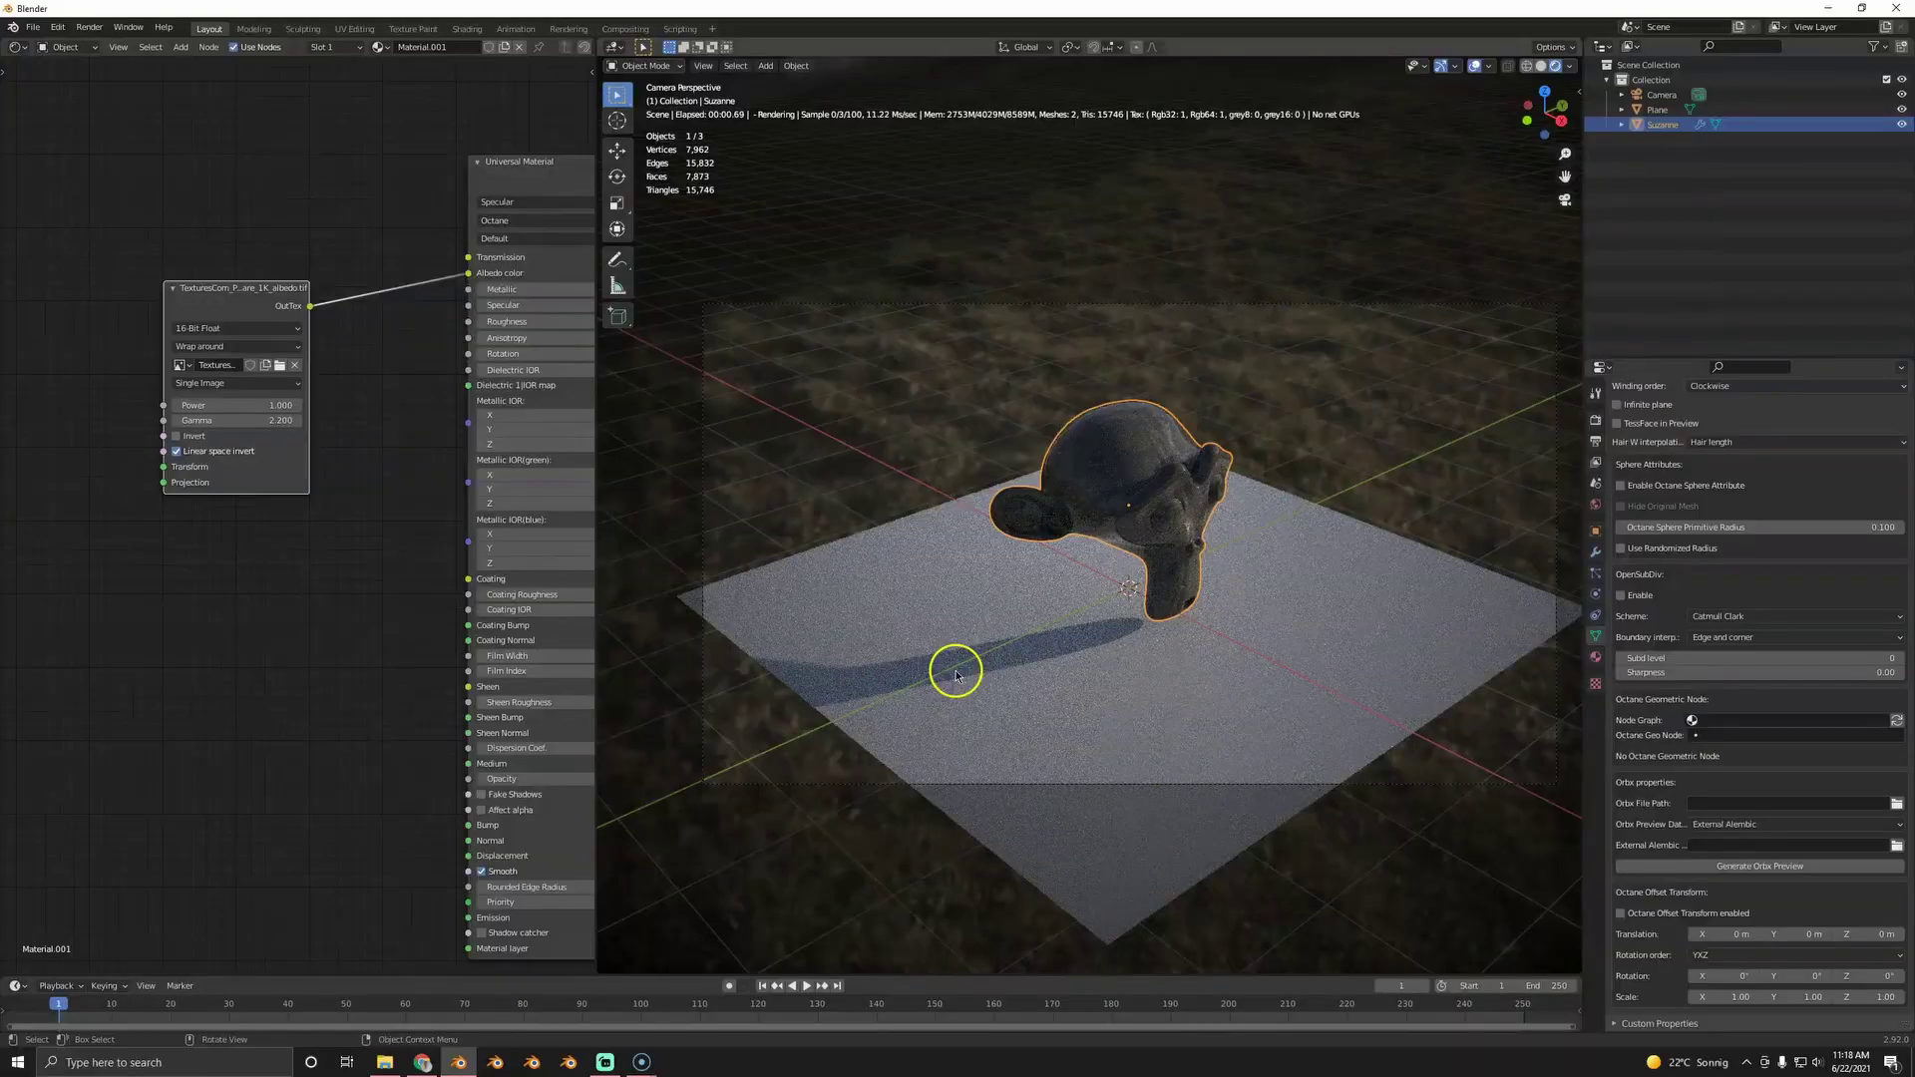
{"action": "left_click", "coordinate": [1082, 501]}
{"action": "scroll", "coordinate": [1087, 489], "scroll_direction": "up", "scroll_amount": 3}
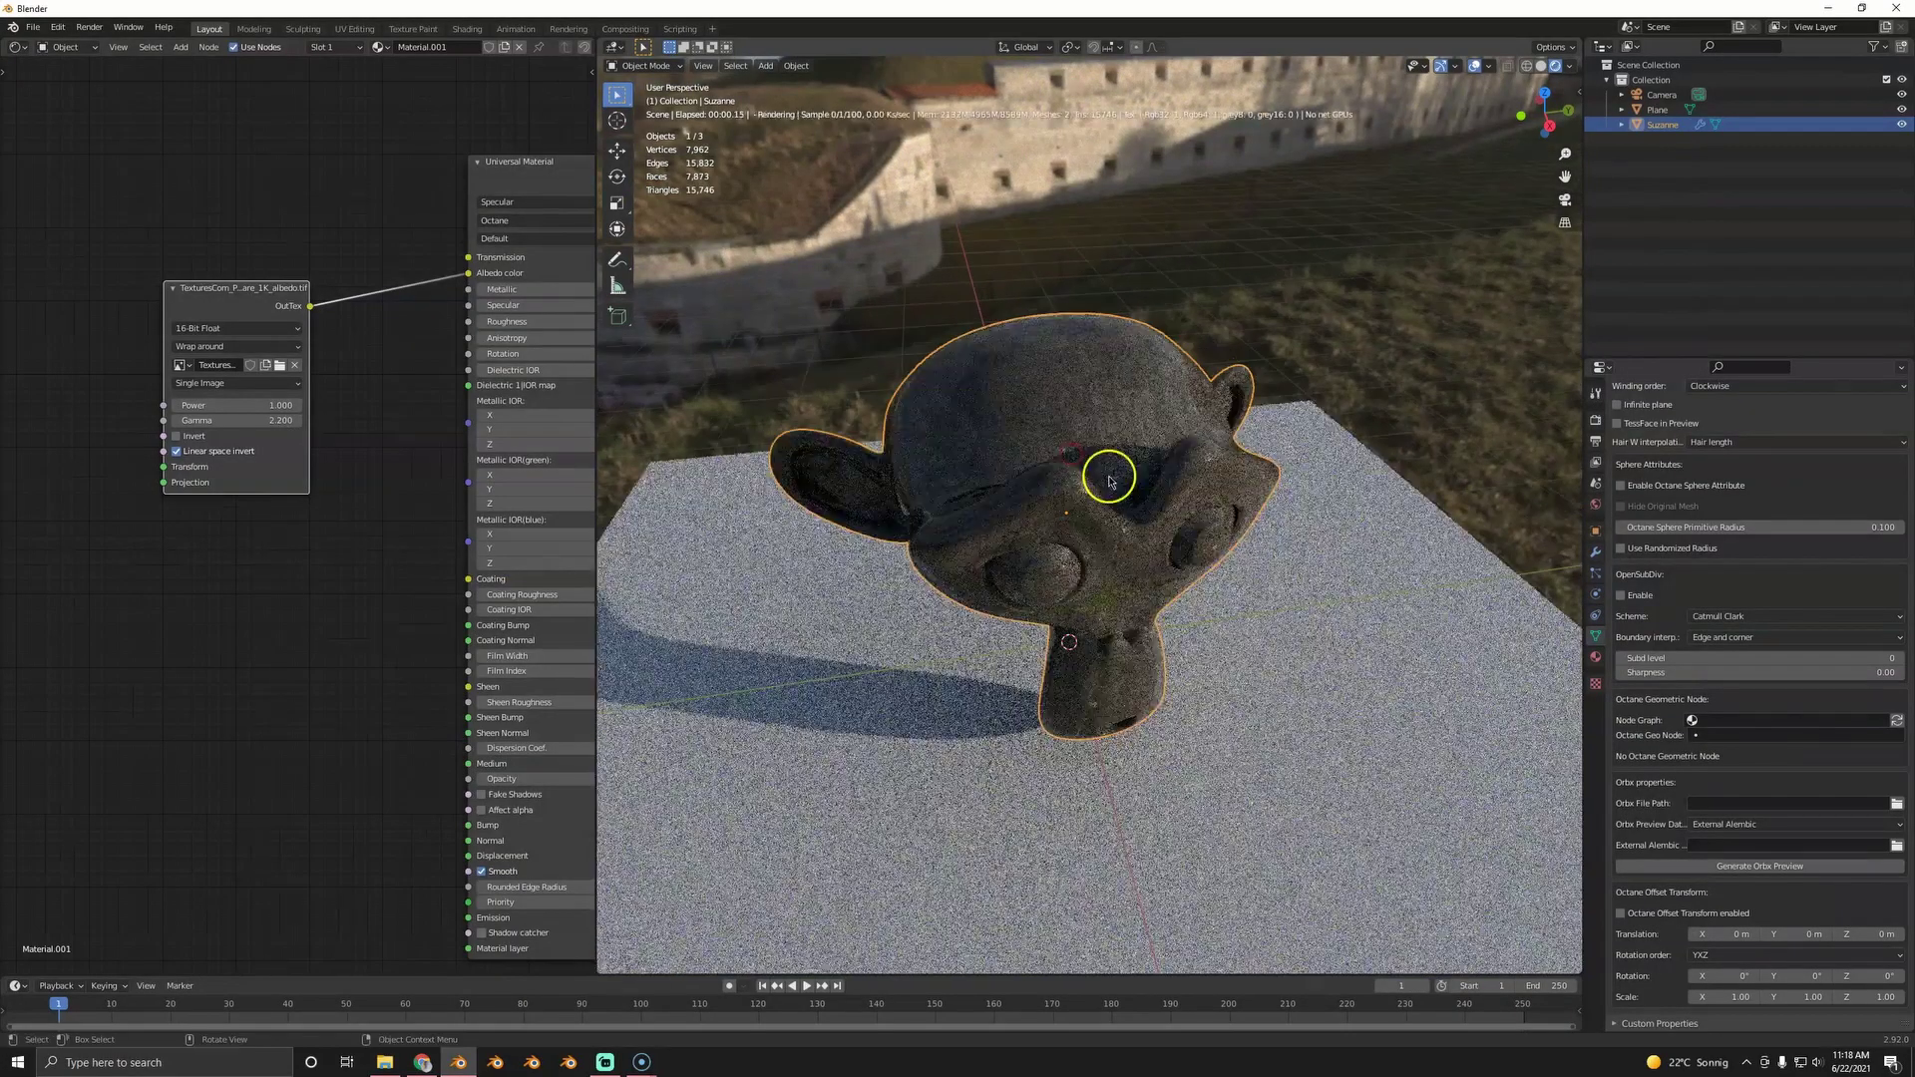
- Duplicate the albedo image node, connect the copy to the material's Roughness input, and load the roughness texture into it
{"action": "middle_click_drag", "start_coordinate": [225, 296], "coordinate": [227, 230]}
{"action": "key", "text": "shift+d"}
{"action": "left_click", "coordinate": [213, 469]}
{"action": "left_click_drag", "start_coordinate": [314, 481], "coordinate": [486, 256]}
{"action": "left_click", "coordinate": [283, 540]}
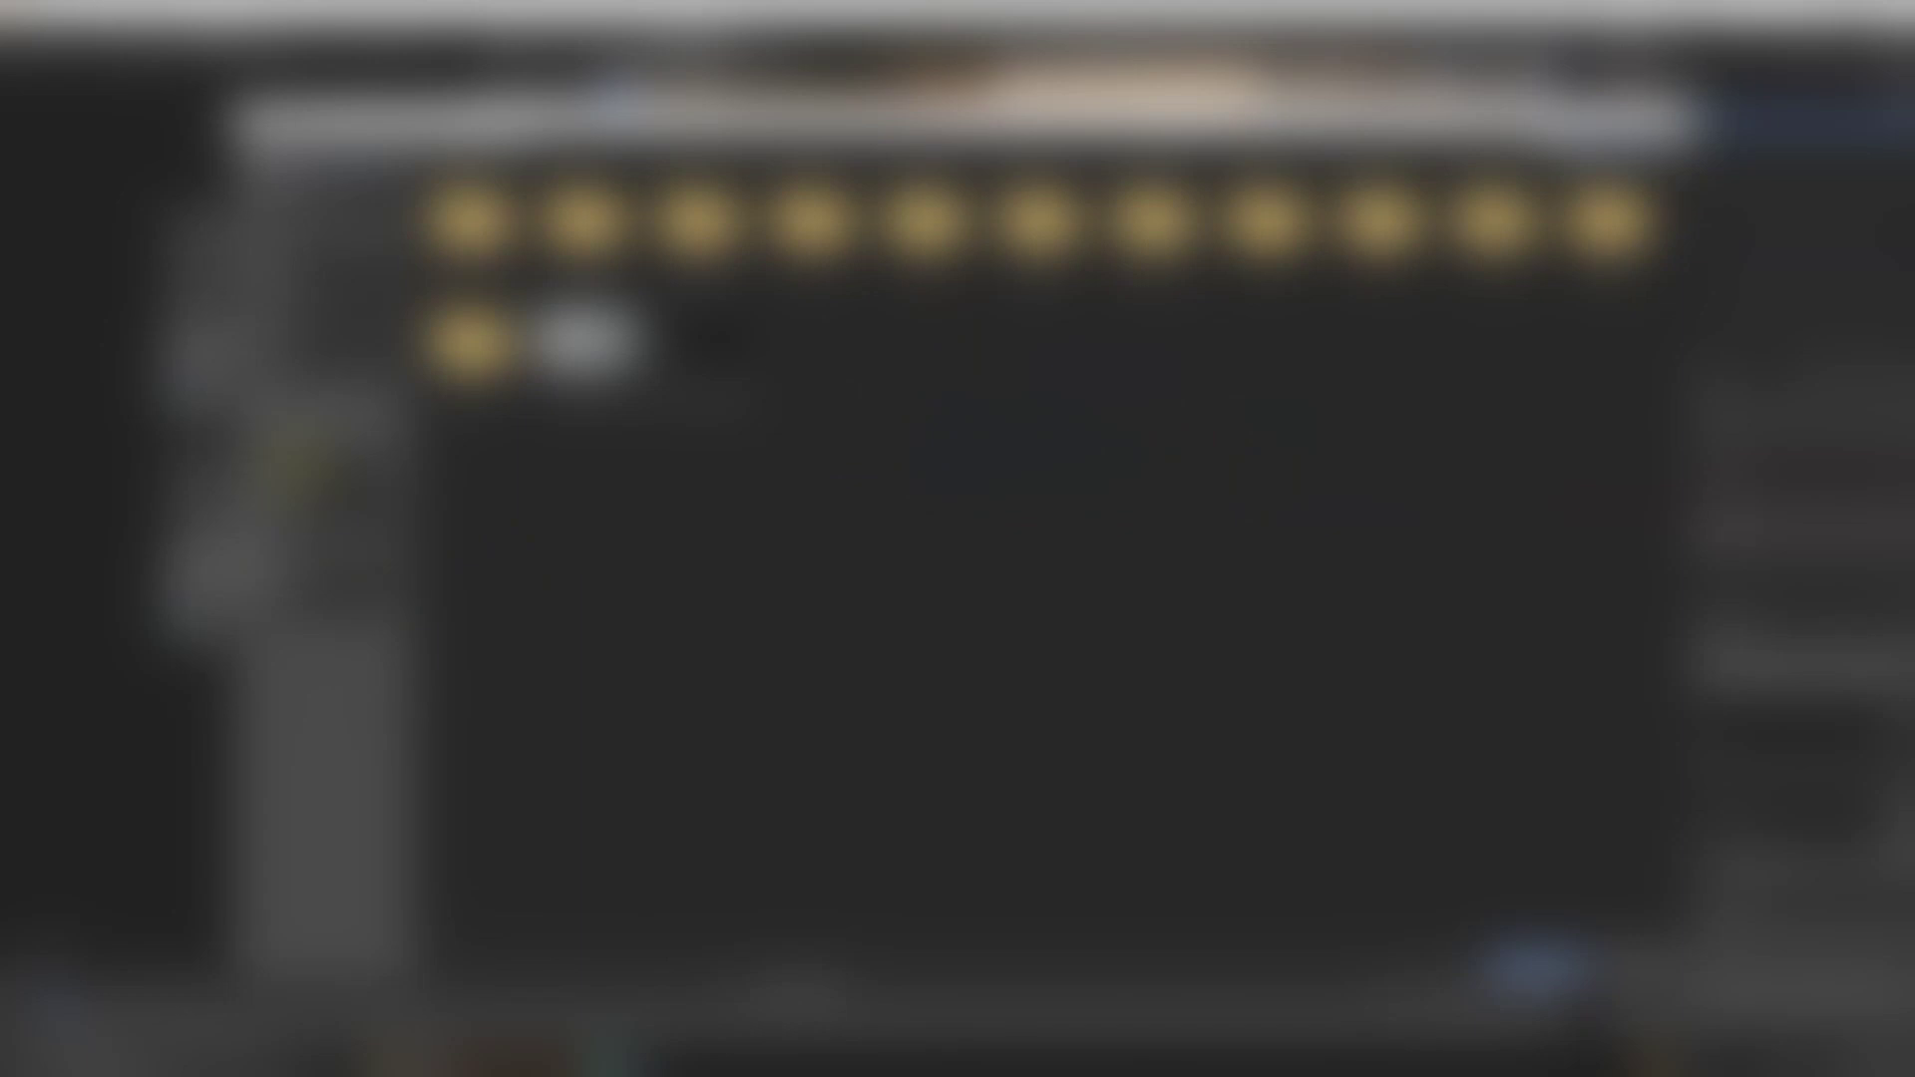
{"action": "left_click", "coordinate": [299, 462]}
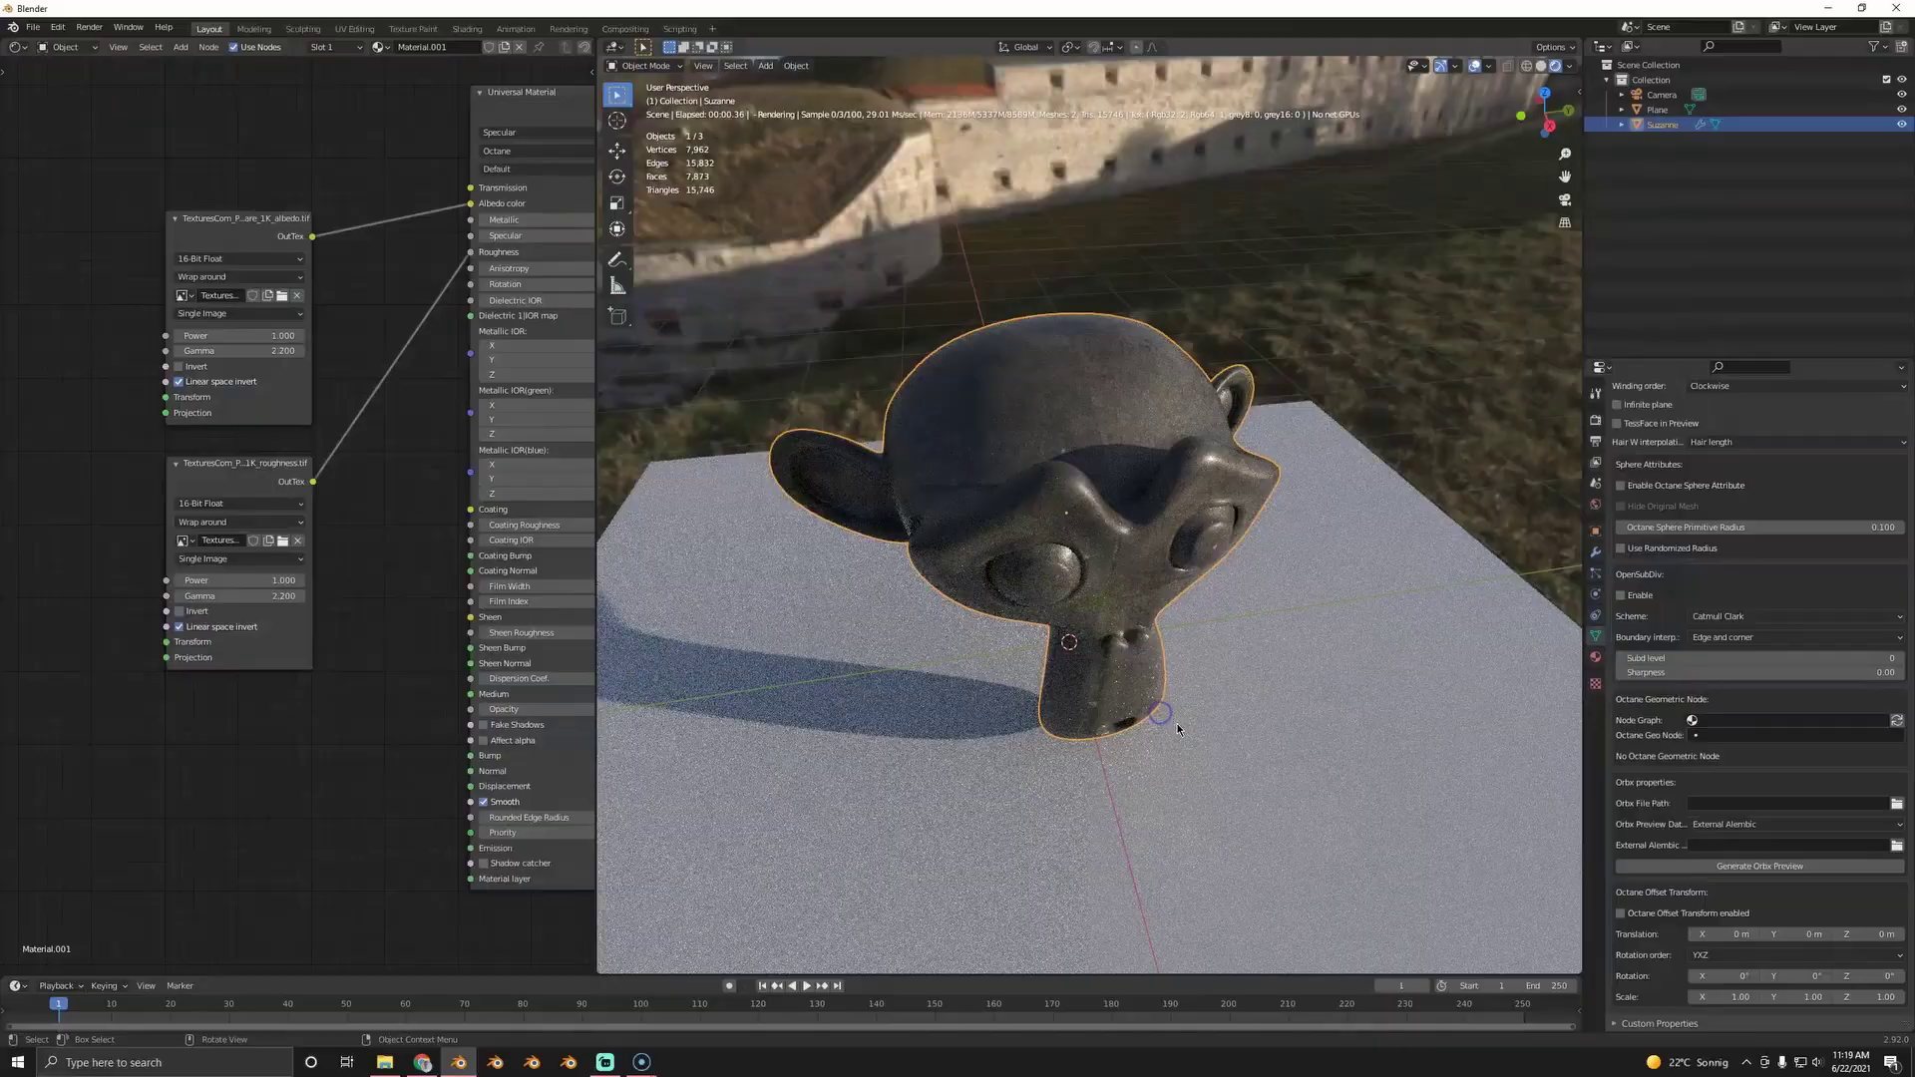
- Link the monkey's material to the plane
{"action": "left_click", "coordinate": [1140, 501]}
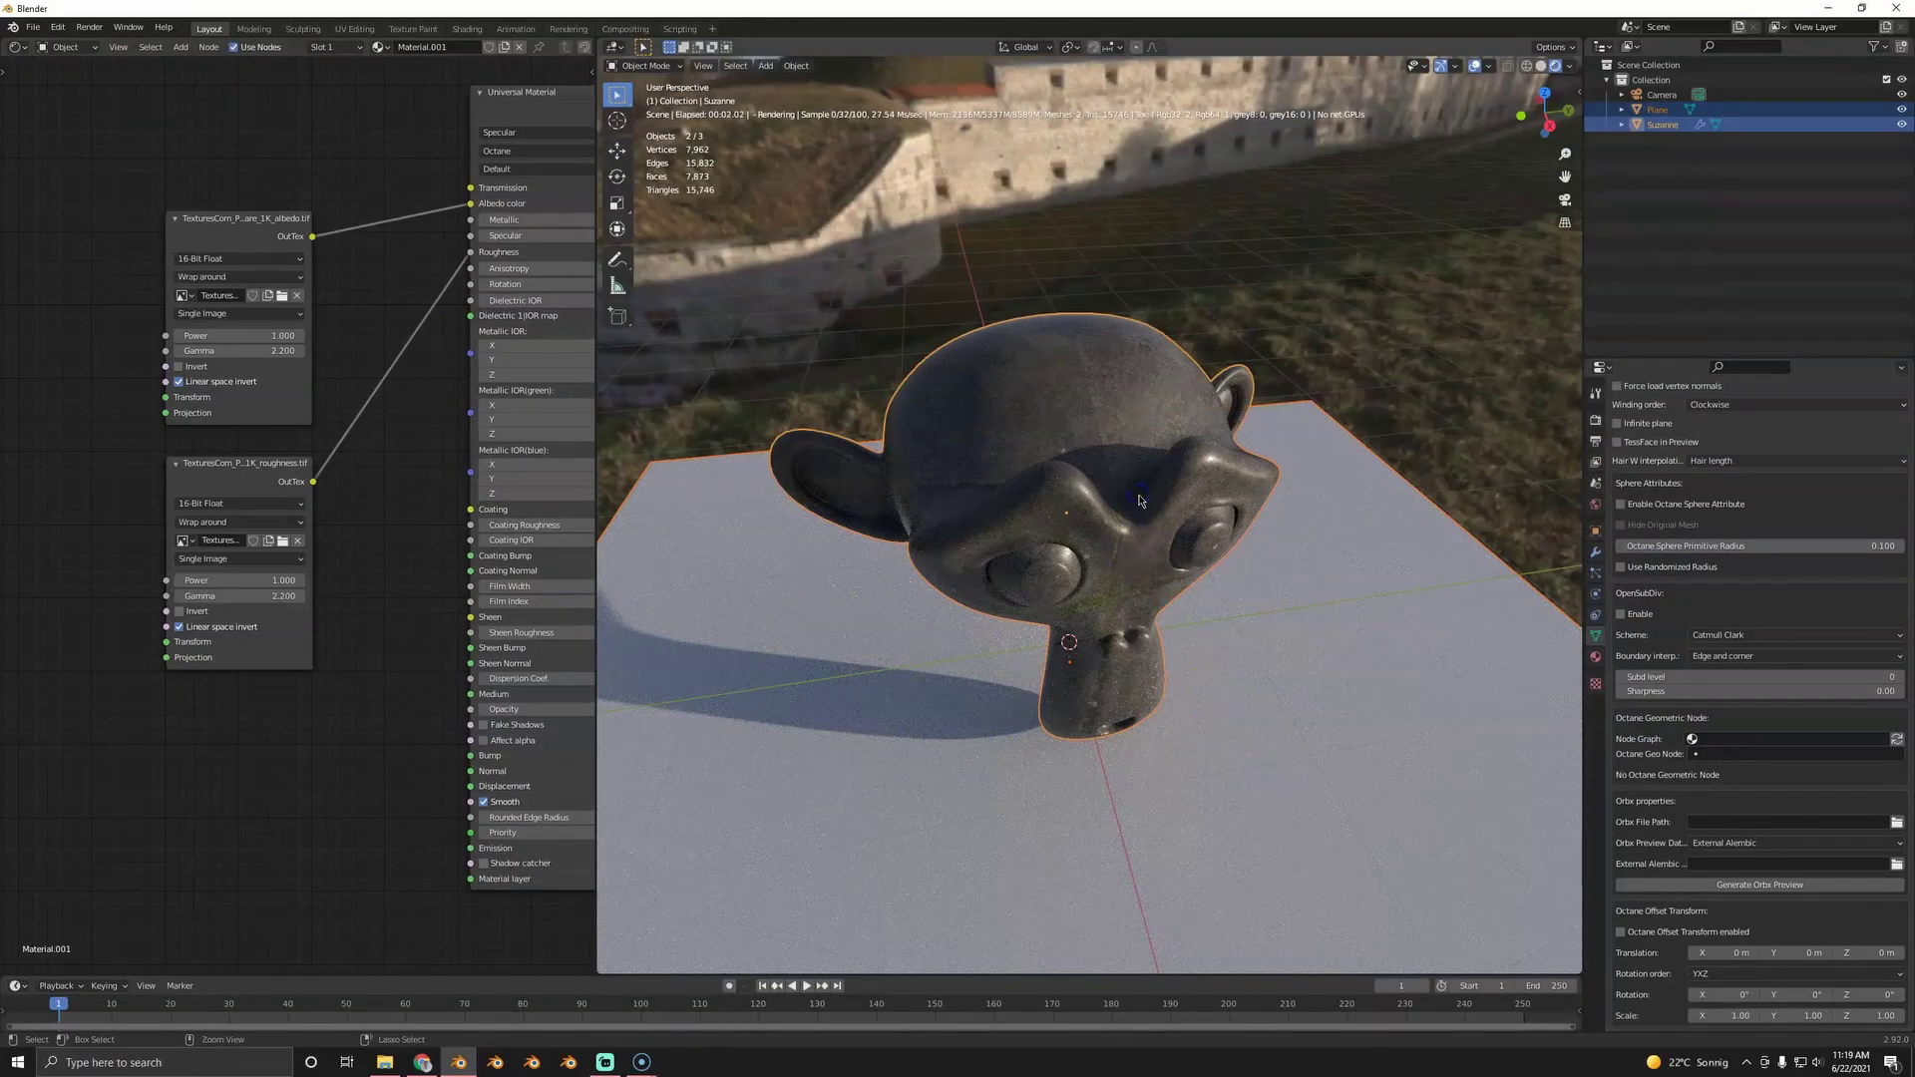
{"action": "key", "text": "ctrl+l"}
{"action": "left_click", "coordinate": [1094, 529]}
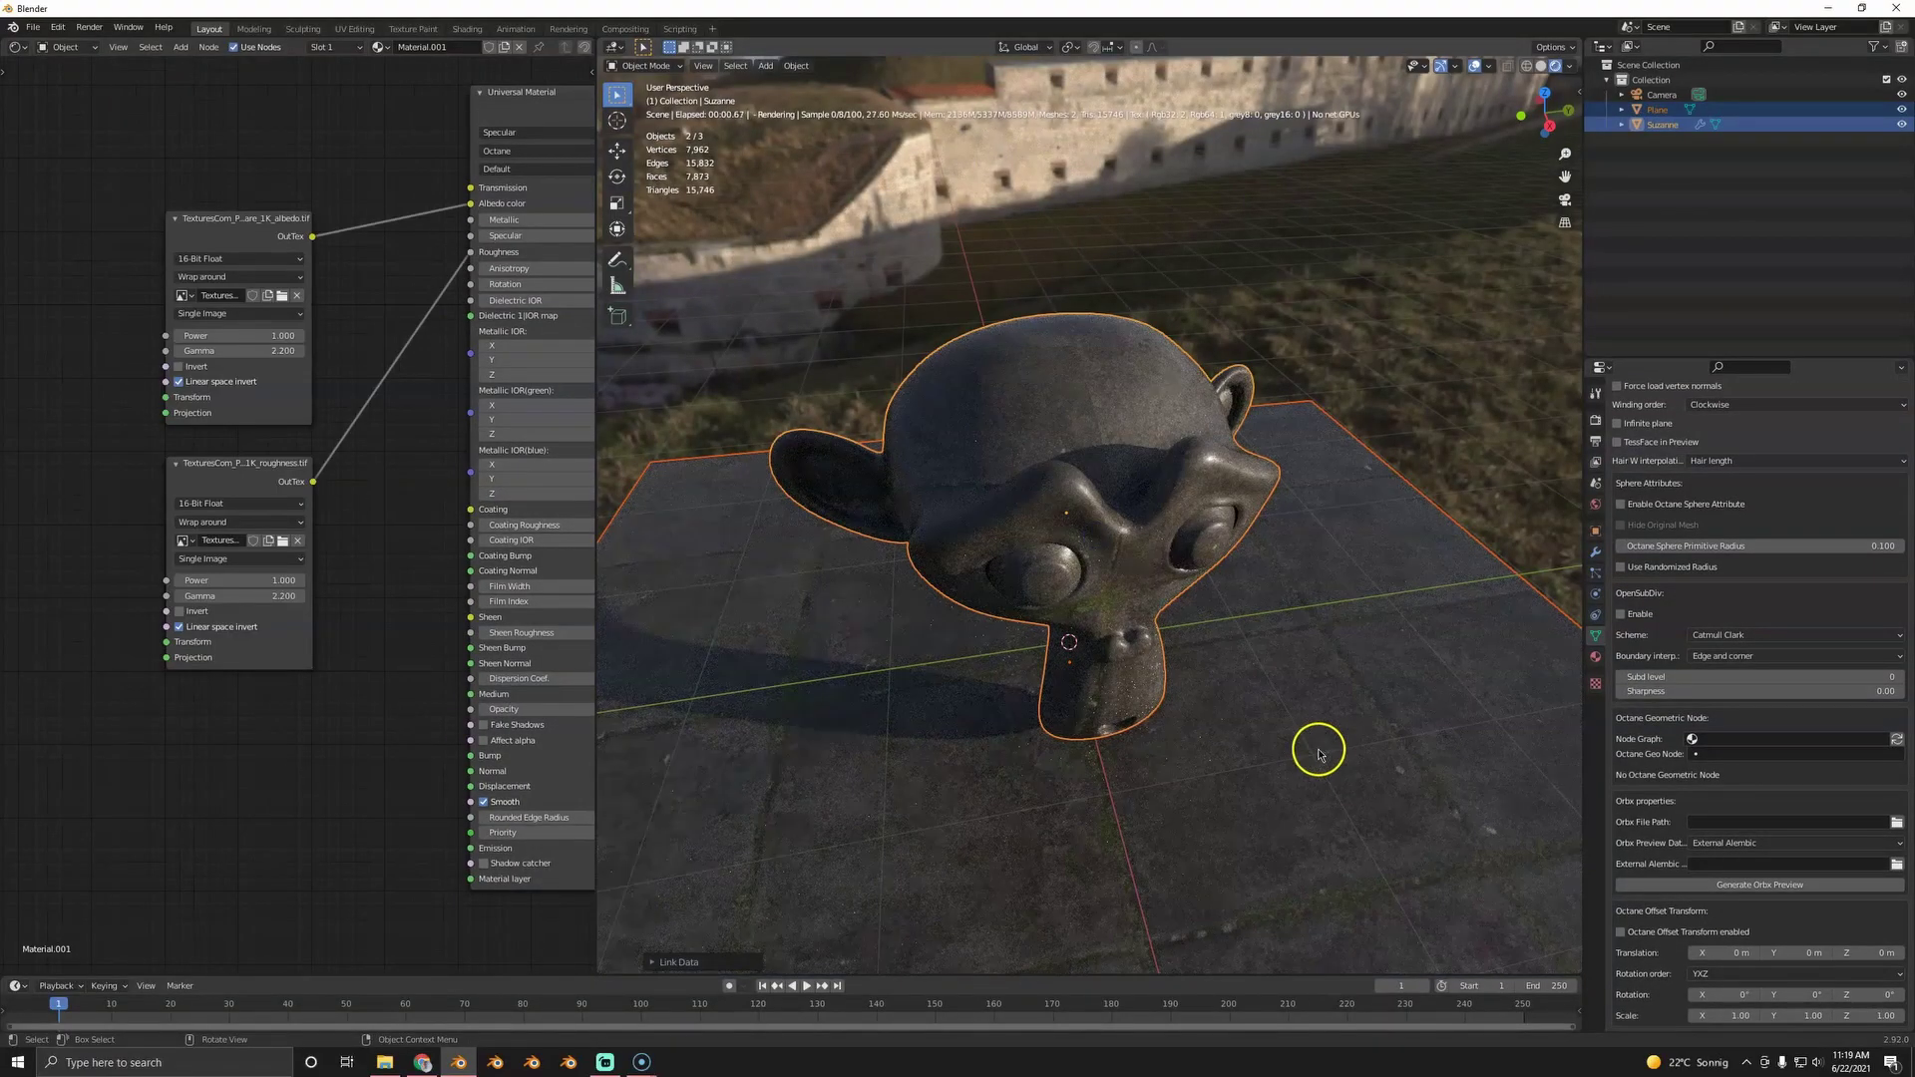
- Duplicate the roughness image node, connect the copy to the material's Normal input, and load the normal texture into it
{"action": "left_click", "coordinate": [245, 462]}
{"action": "key", "text": "shift+d"}
{"action": "left_click", "coordinate": [245, 707]}
{"action": "left_click_drag", "start_coordinate": [314, 725], "coordinate": [471, 771]}
{"action": "left_click", "coordinate": [285, 784]}
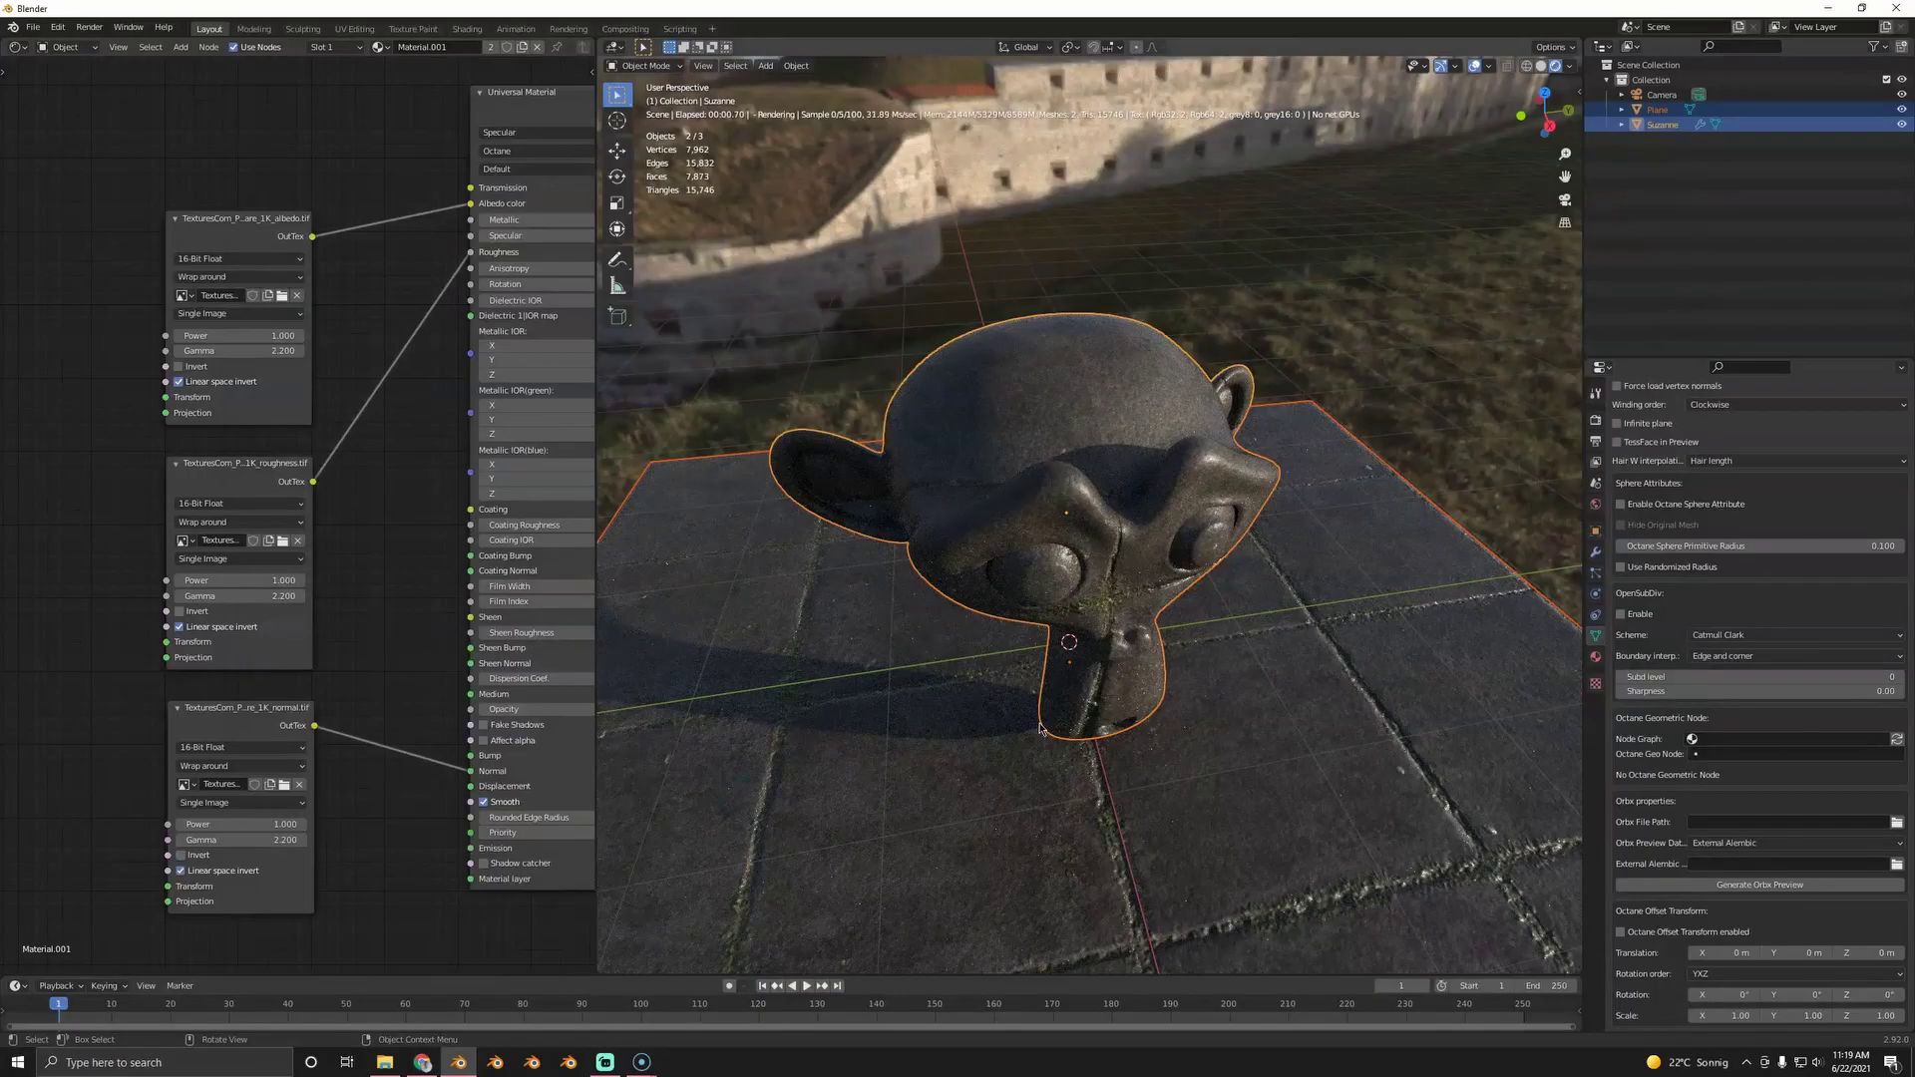
- Inspect the normal-mapped stone material on the plane and up close on the monkey, with all objects deselected
{"action": "left_click", "coordinate": [1035, 675], "text": "shift"}
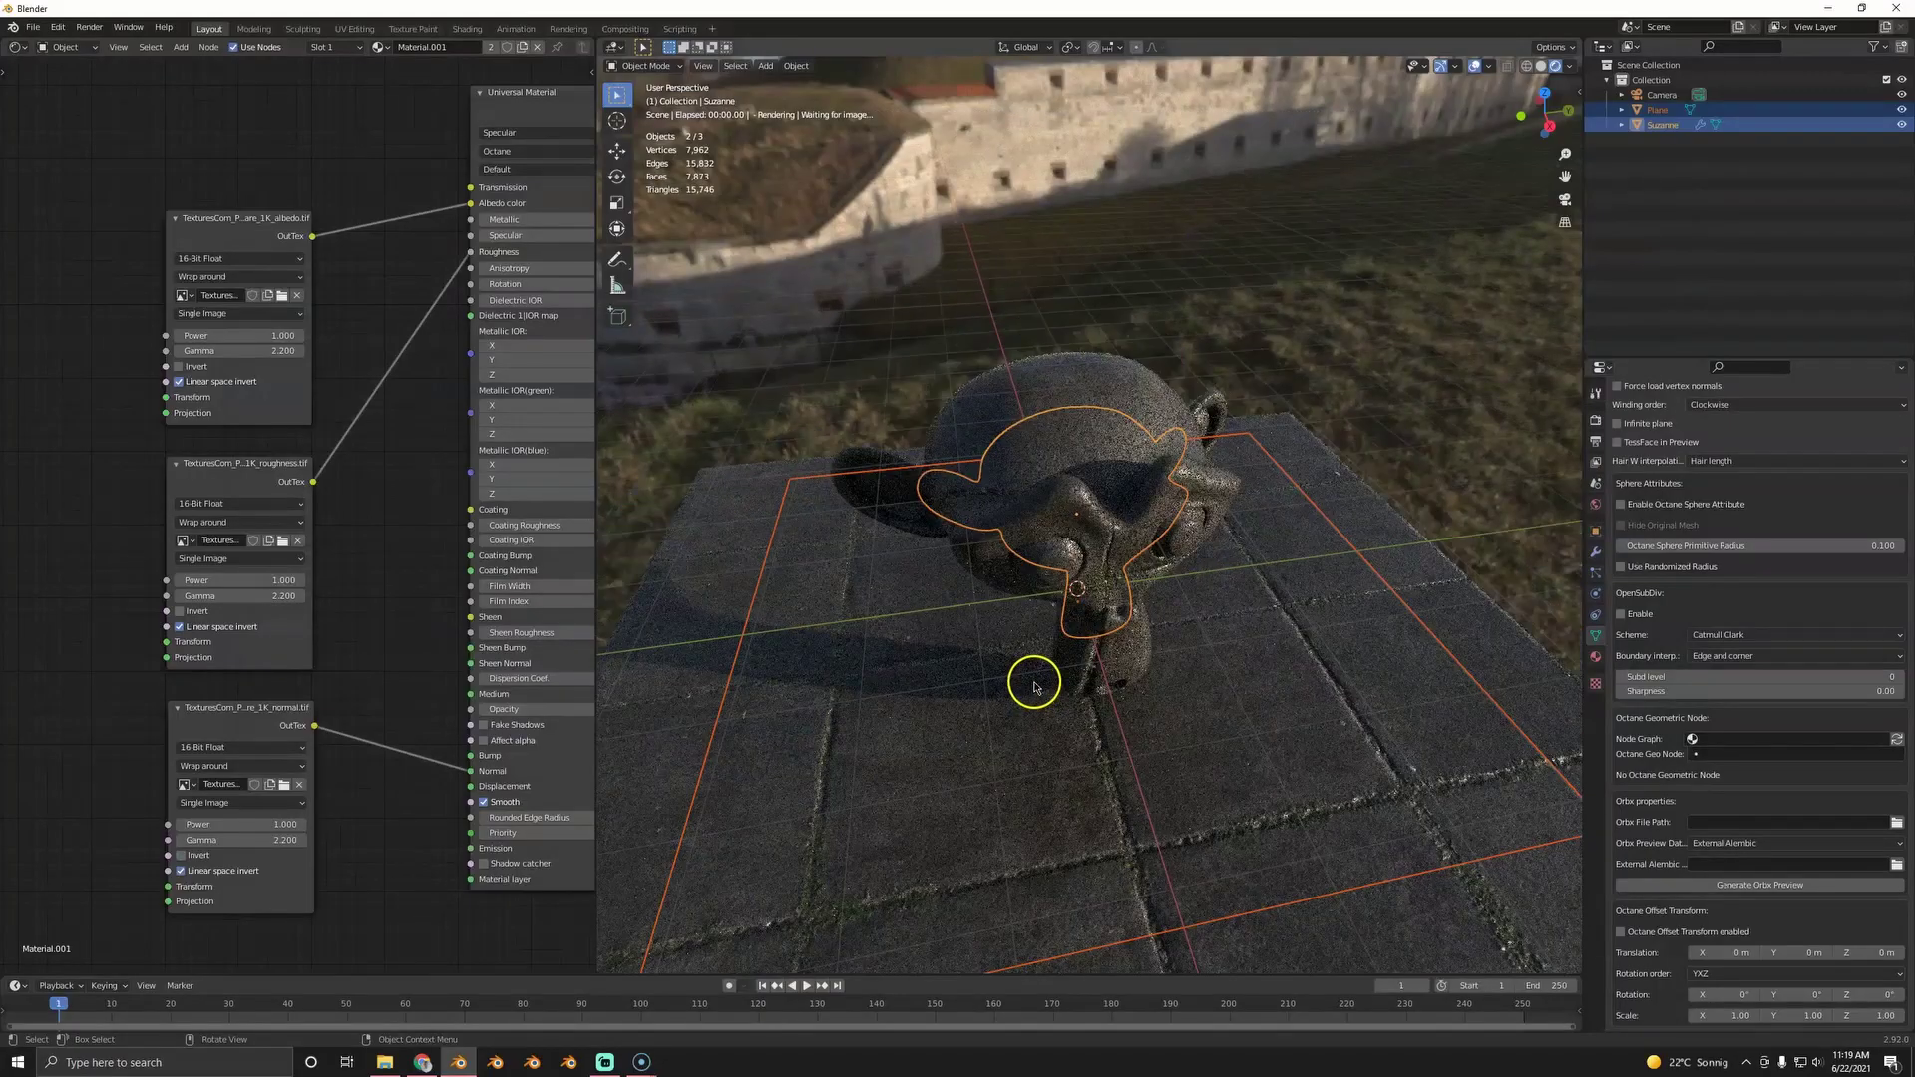
{"action": "middle_click_drag", "start_coordinate": [1021, 591], "coordinate": [1026, 607]}
{"action": "left_click", "coordinate": [963, 804]}
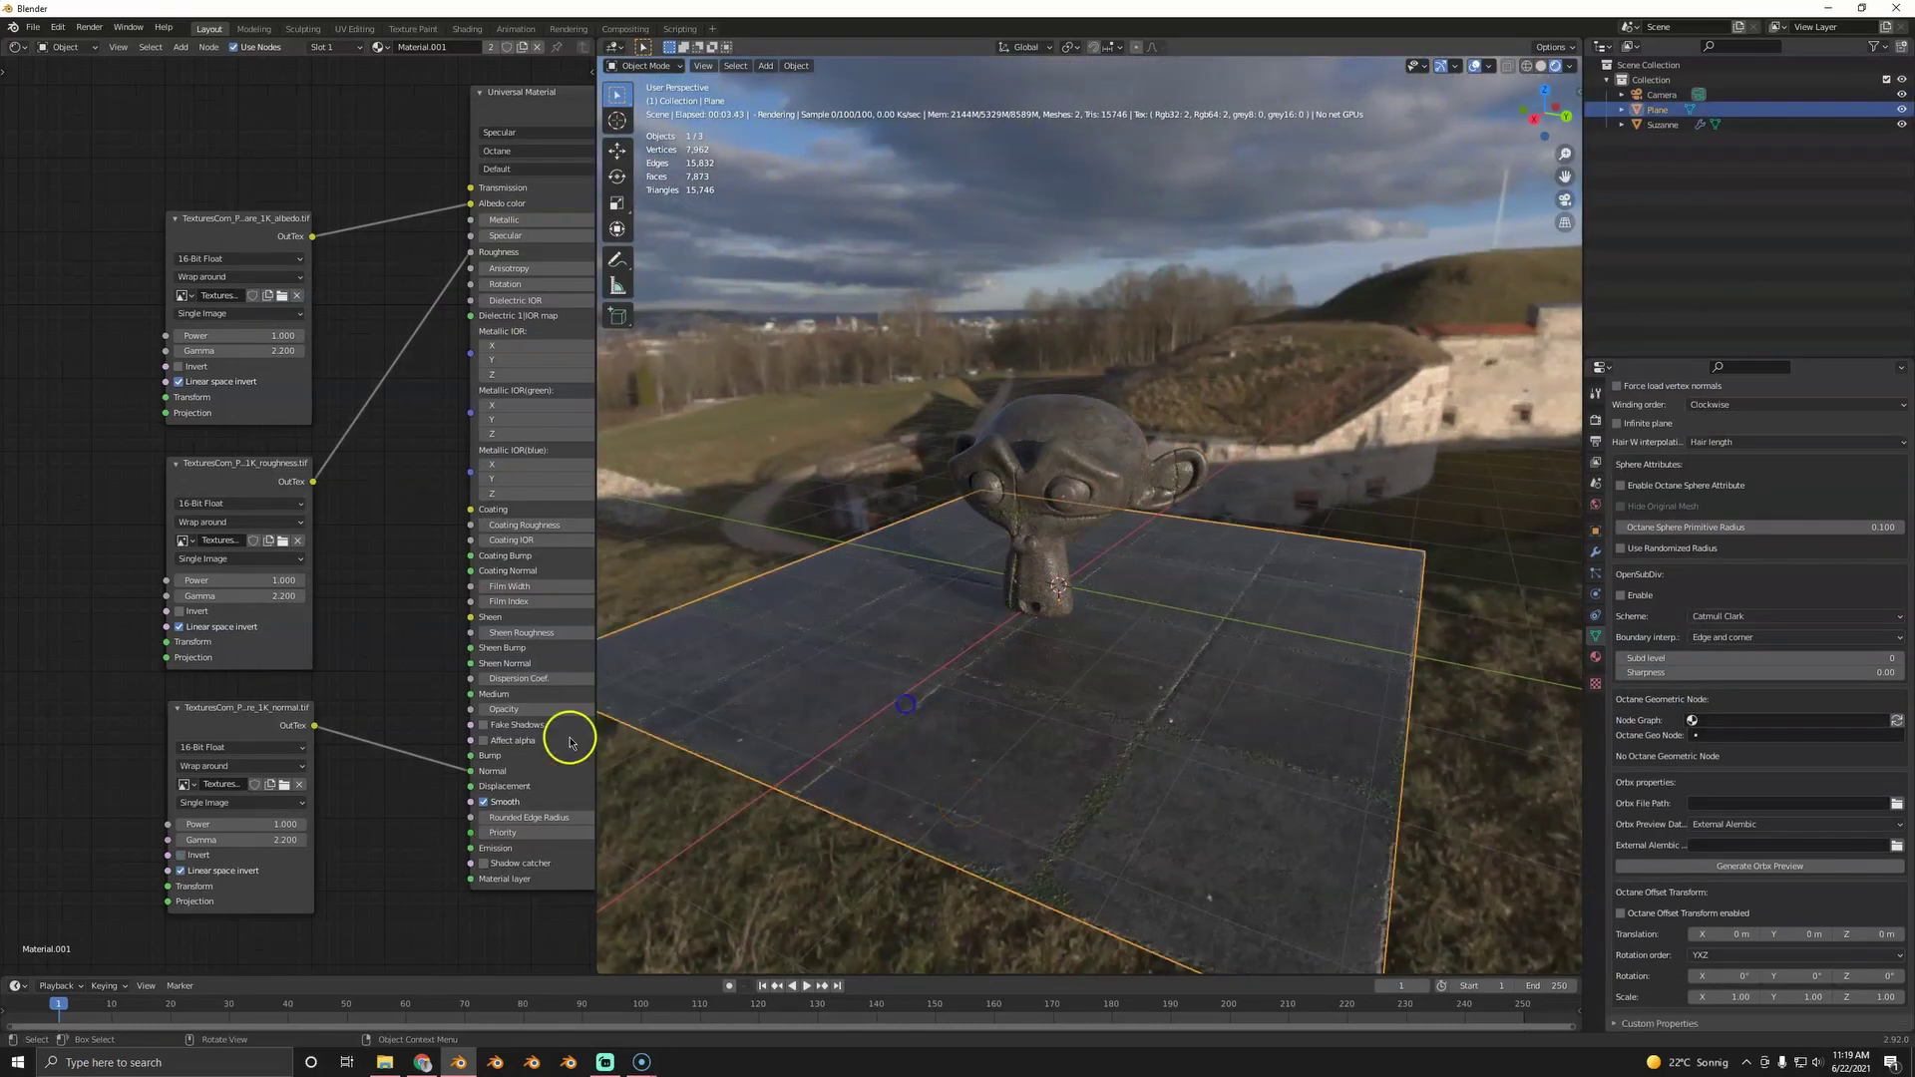
{"action": "left_click", "coordinate": [265, 895]}
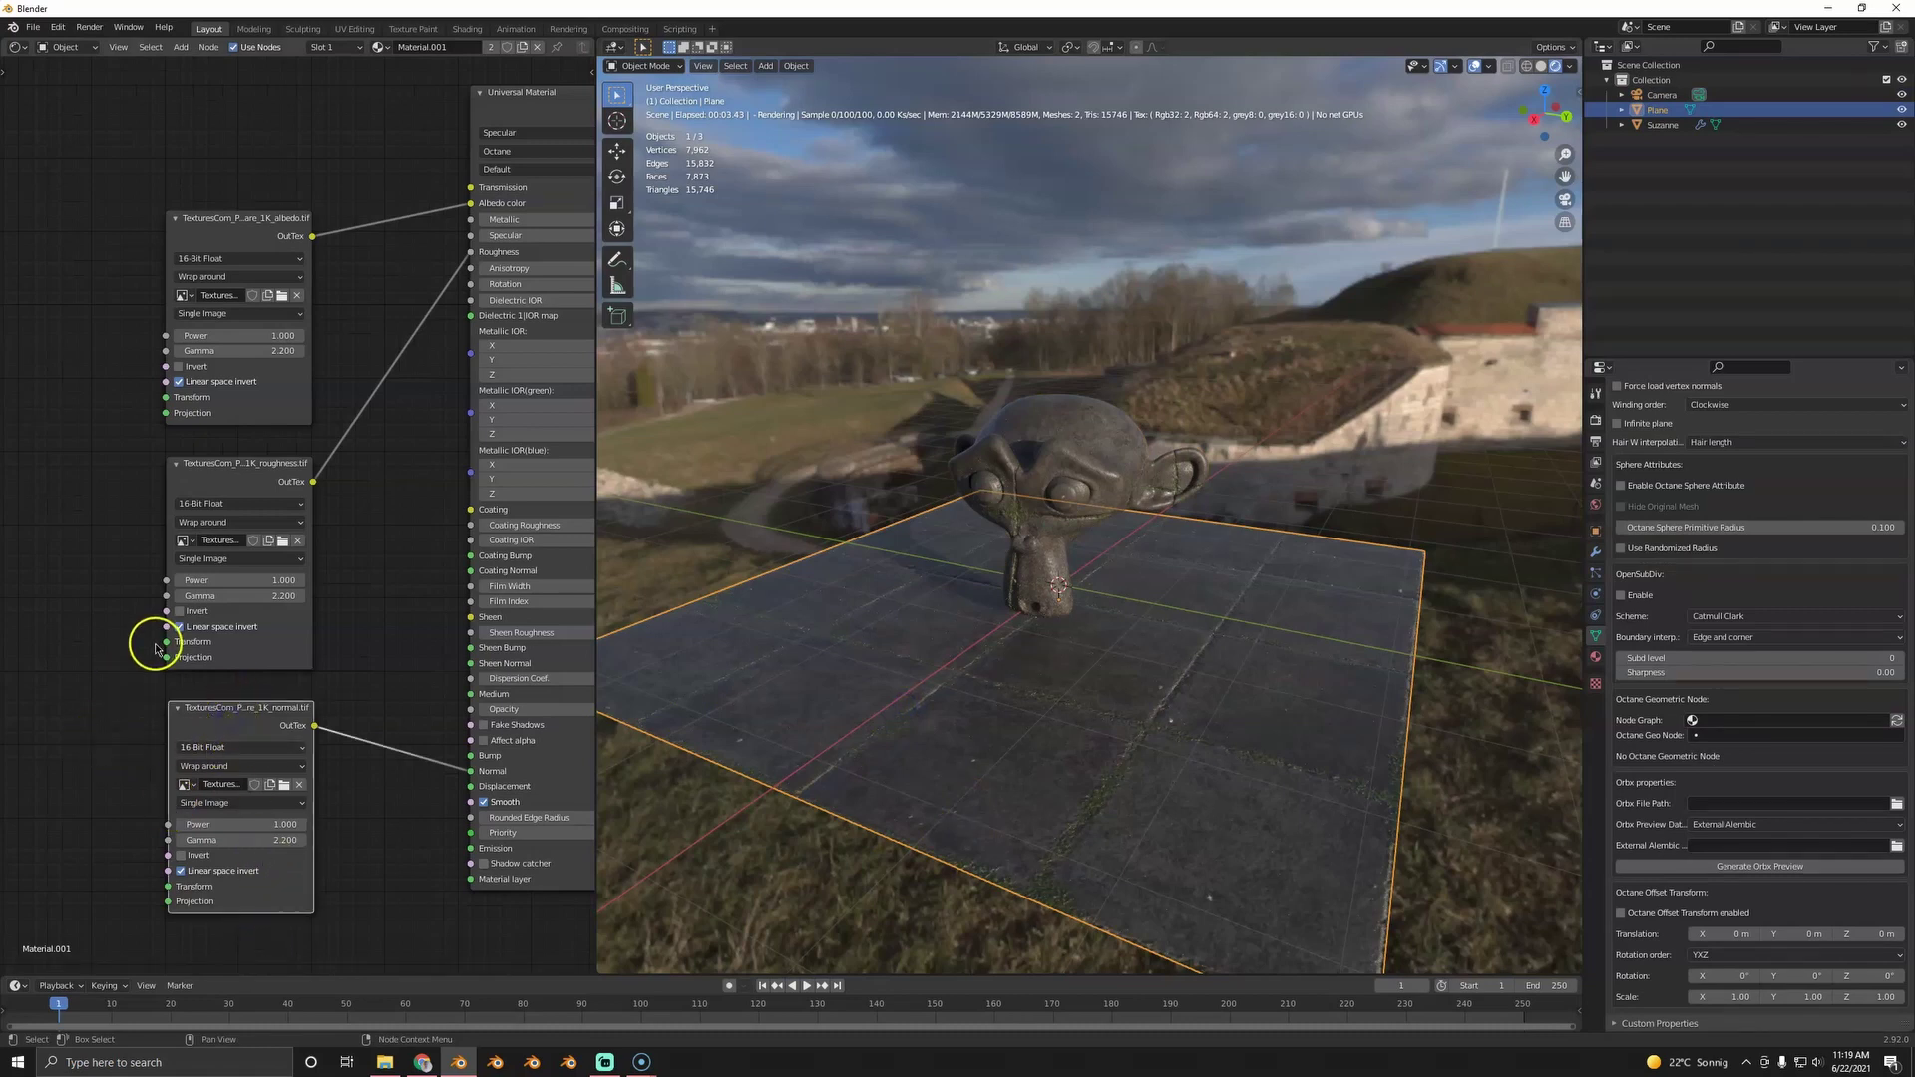
{"action": "scroll", "coordinate": [1047, 527], "scroll_direction": "up", "scroll_amount": 5}
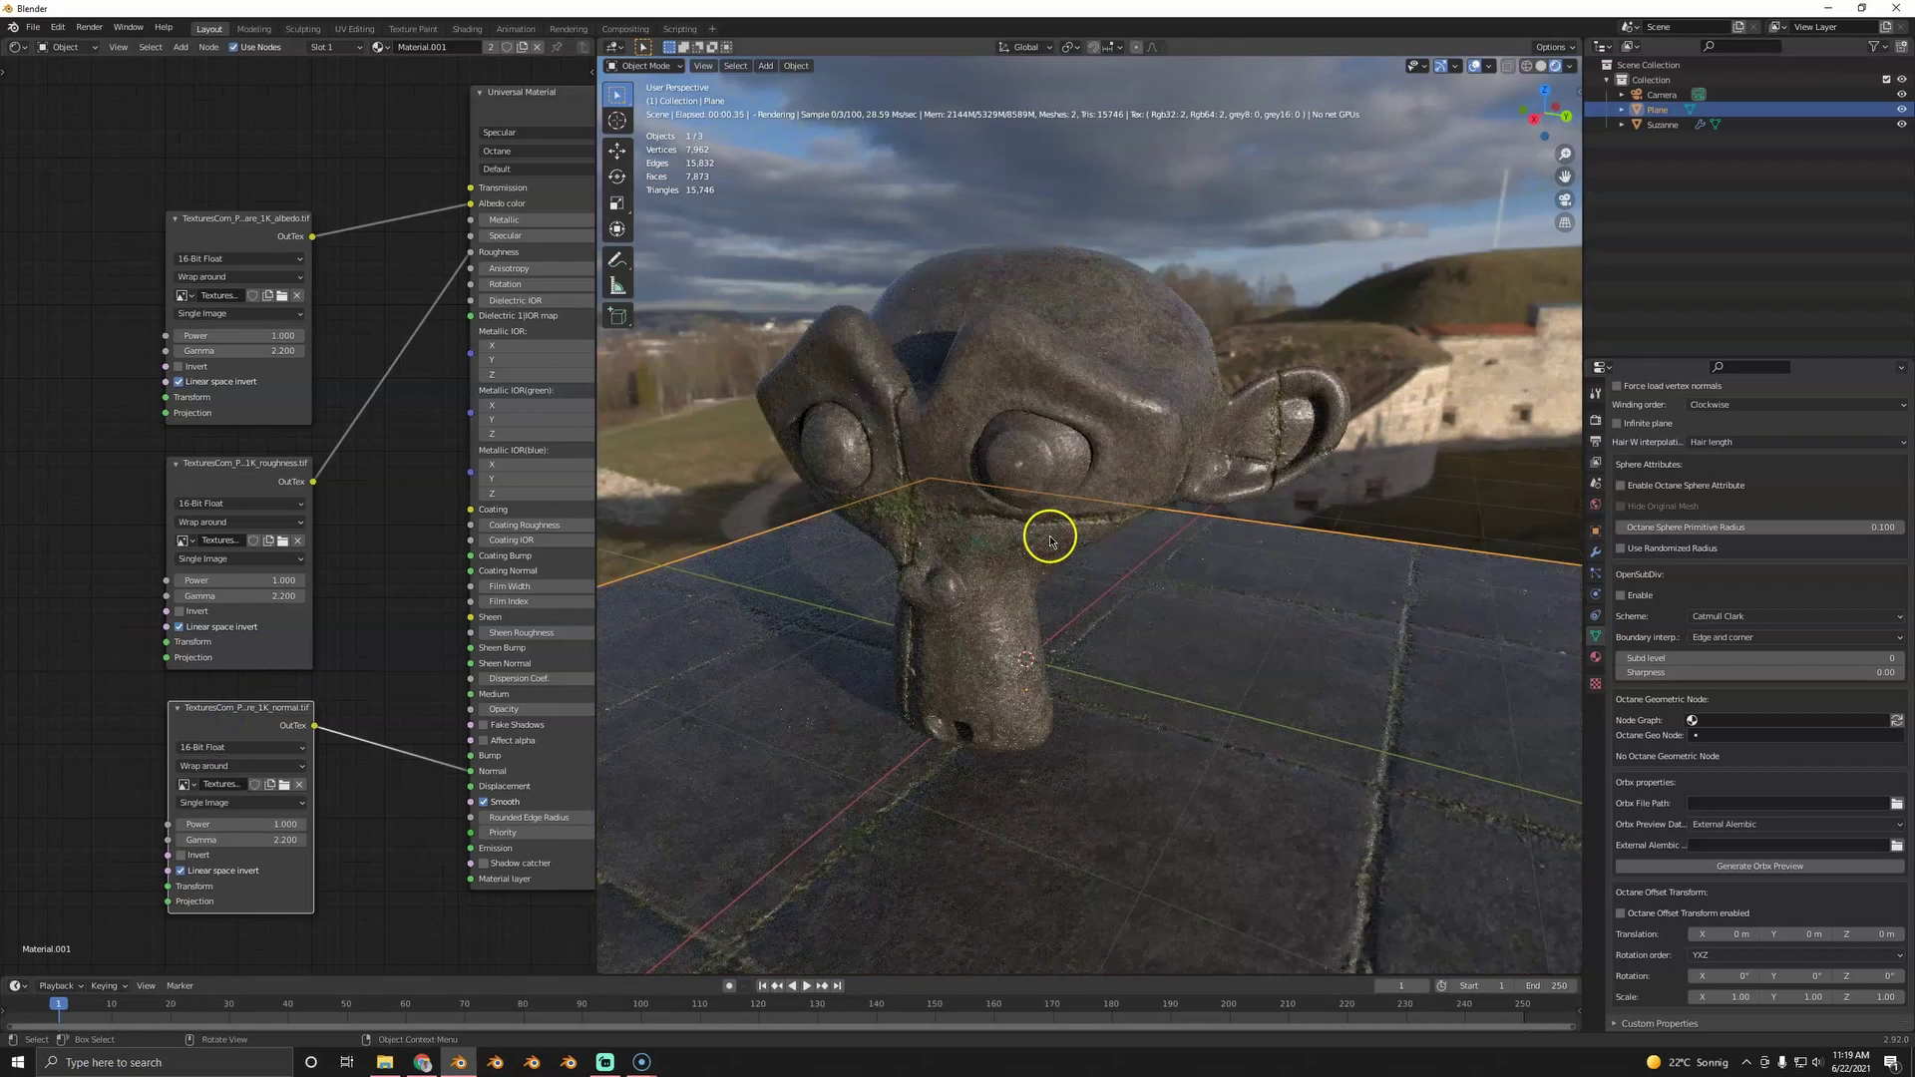
{"action": "key", "text": "alt+a"}
{"action": "middle_click_drag", "start_coordinate": [868, 415], "coordinate": [1133, 342]}
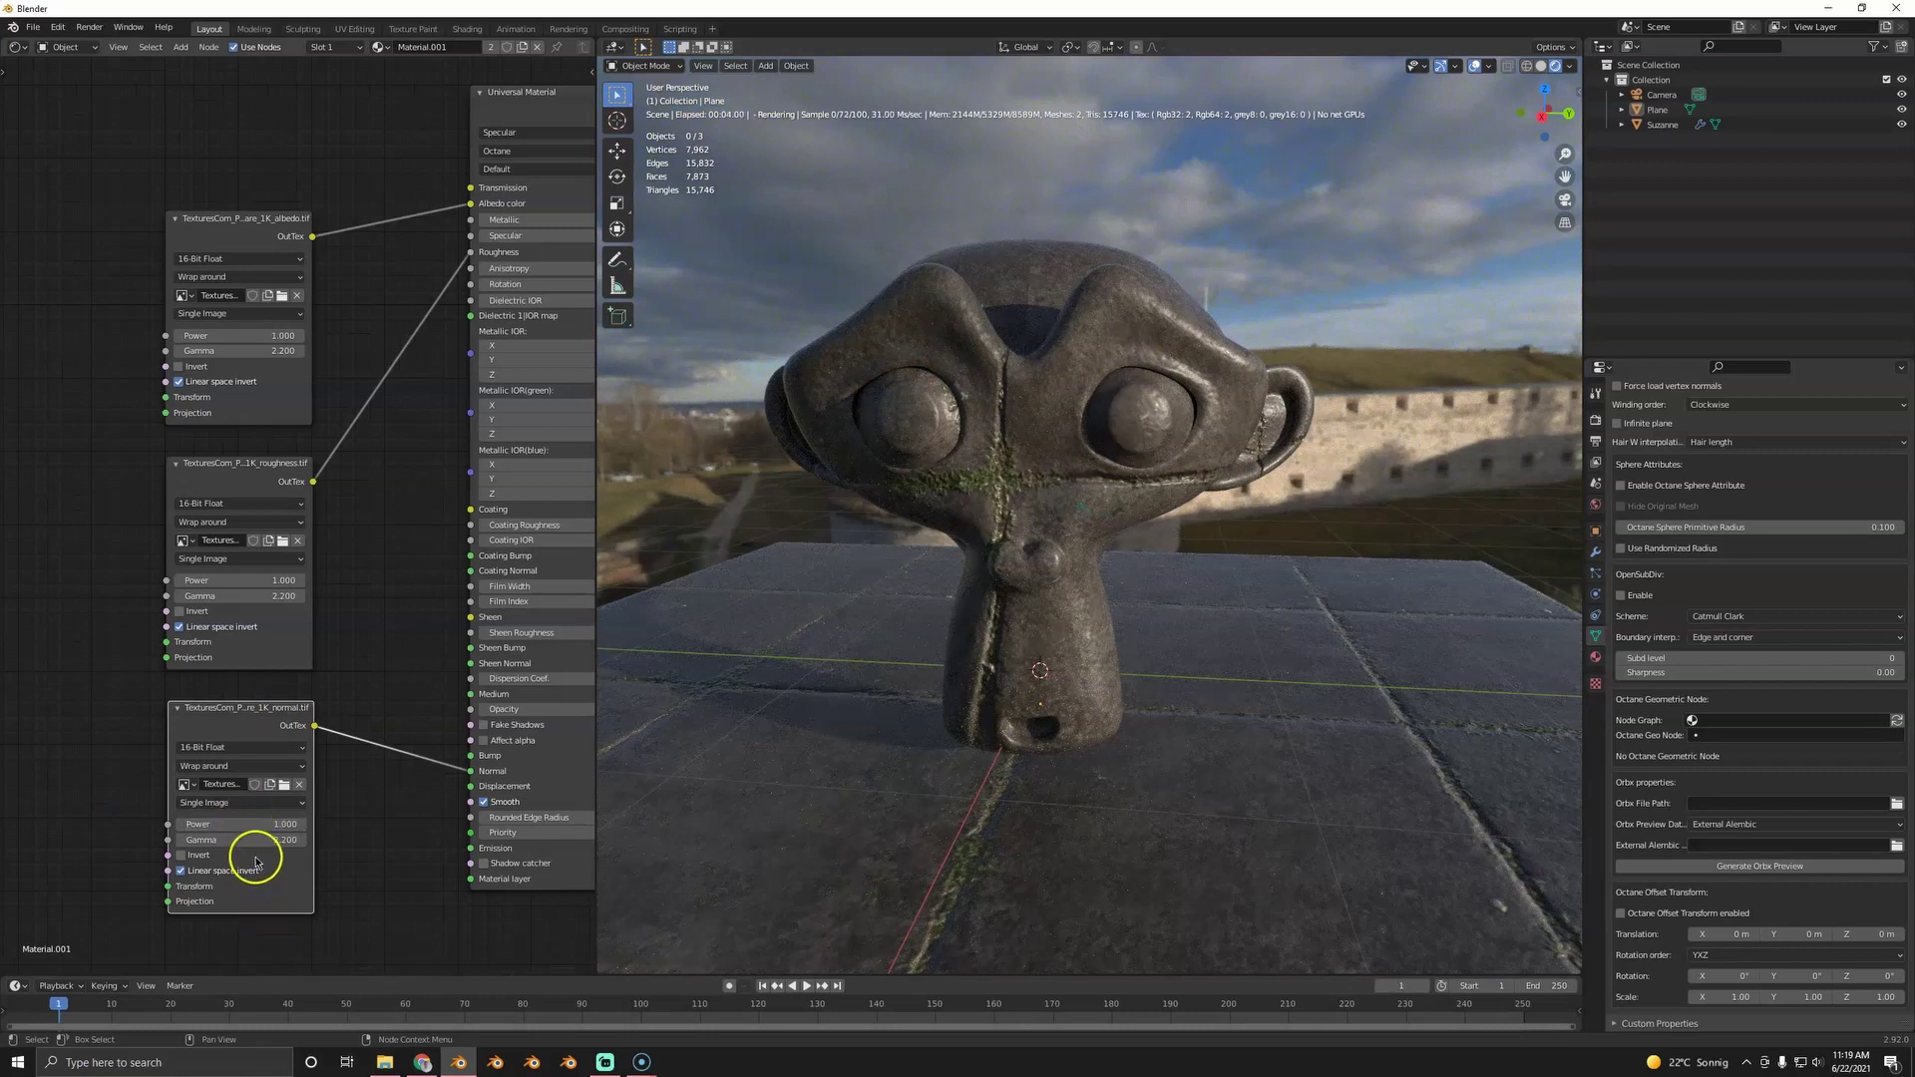
- Set the gamma of the normal and roughness textures to 1 and the albedo texture's gamma back to 2.2
{"action": "left_click", "coordinate": [254, 841]}
{"action": "type", "text": "1"}
{"action": "key", "text": "Return"}
{"action": "left_click", "coordinate": [265, 597]}
{"action": "type", "text": "1"}
{"action": "key", "text": "Return"}
{"action": "left_click_drag", "start_coordinate": [262, 351], "coordinate": [237, 351]}
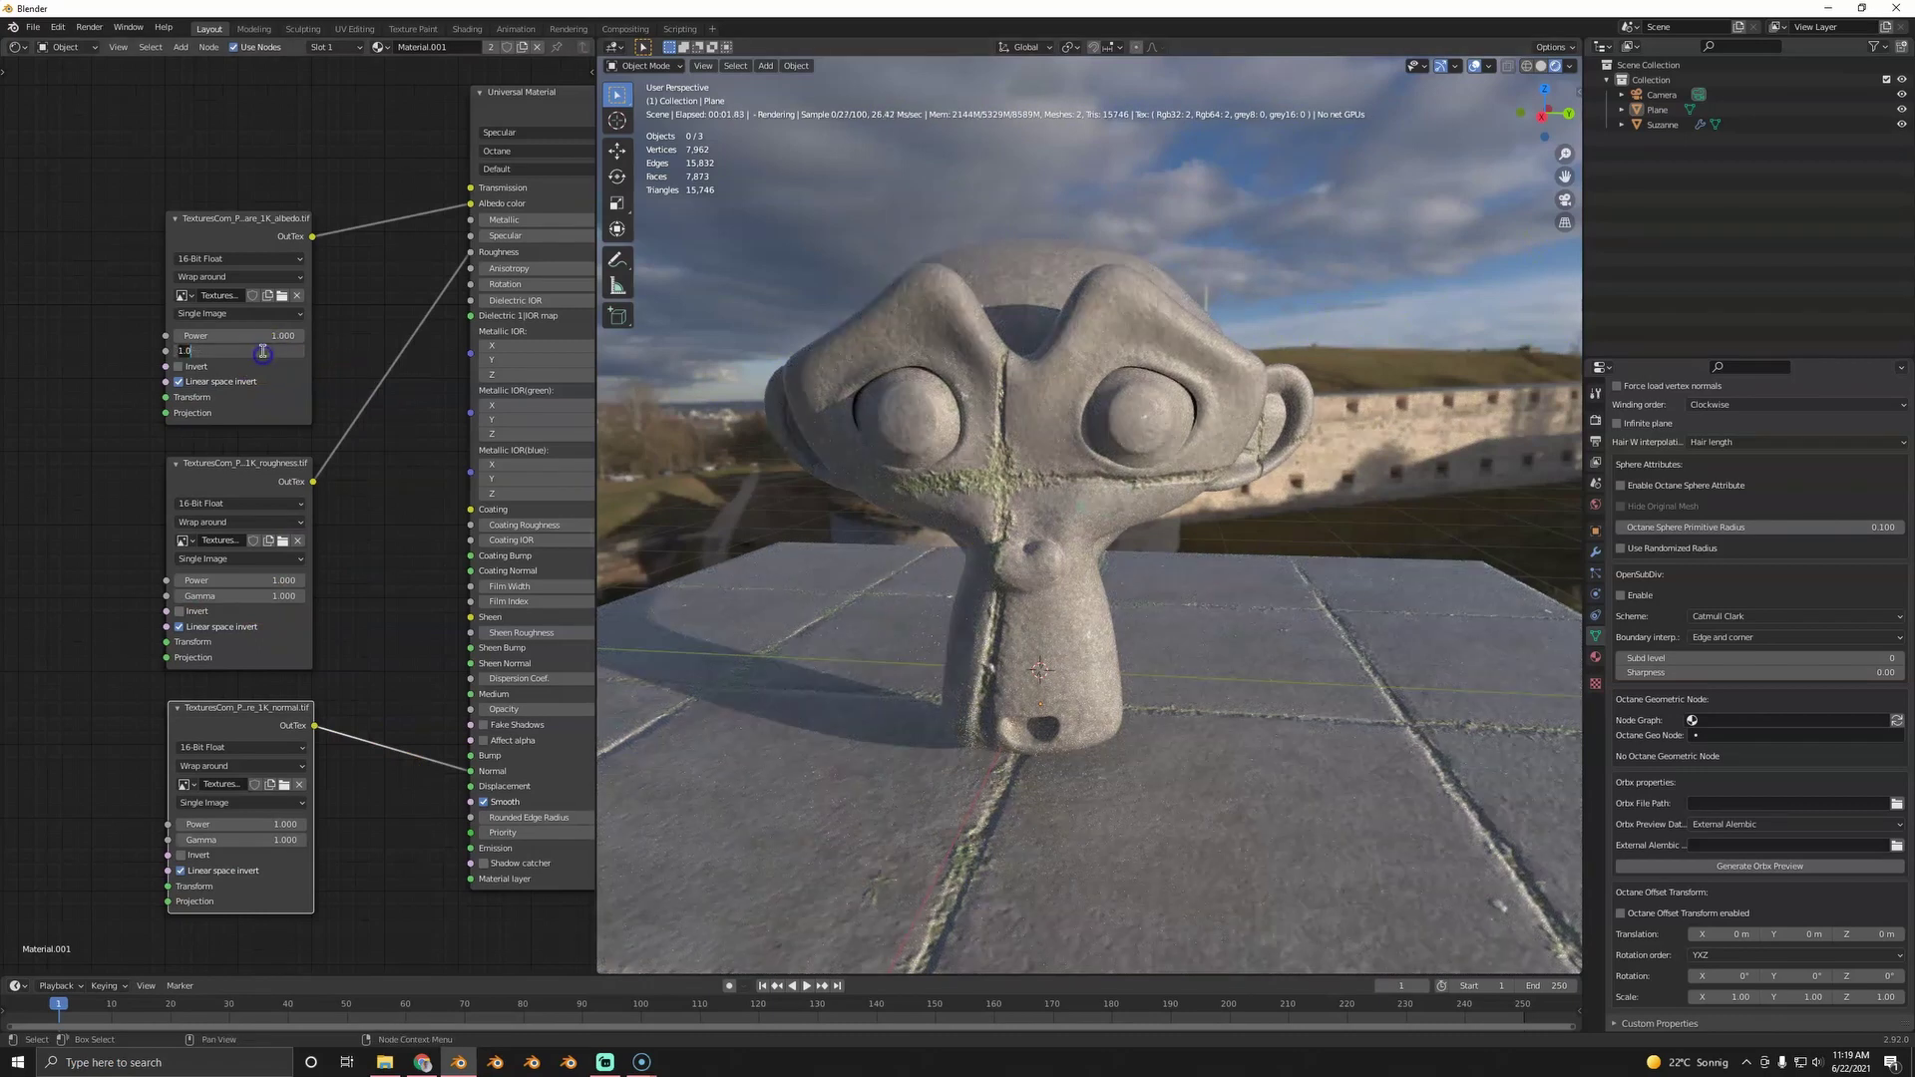
{"action": "key", "text": "Return"}
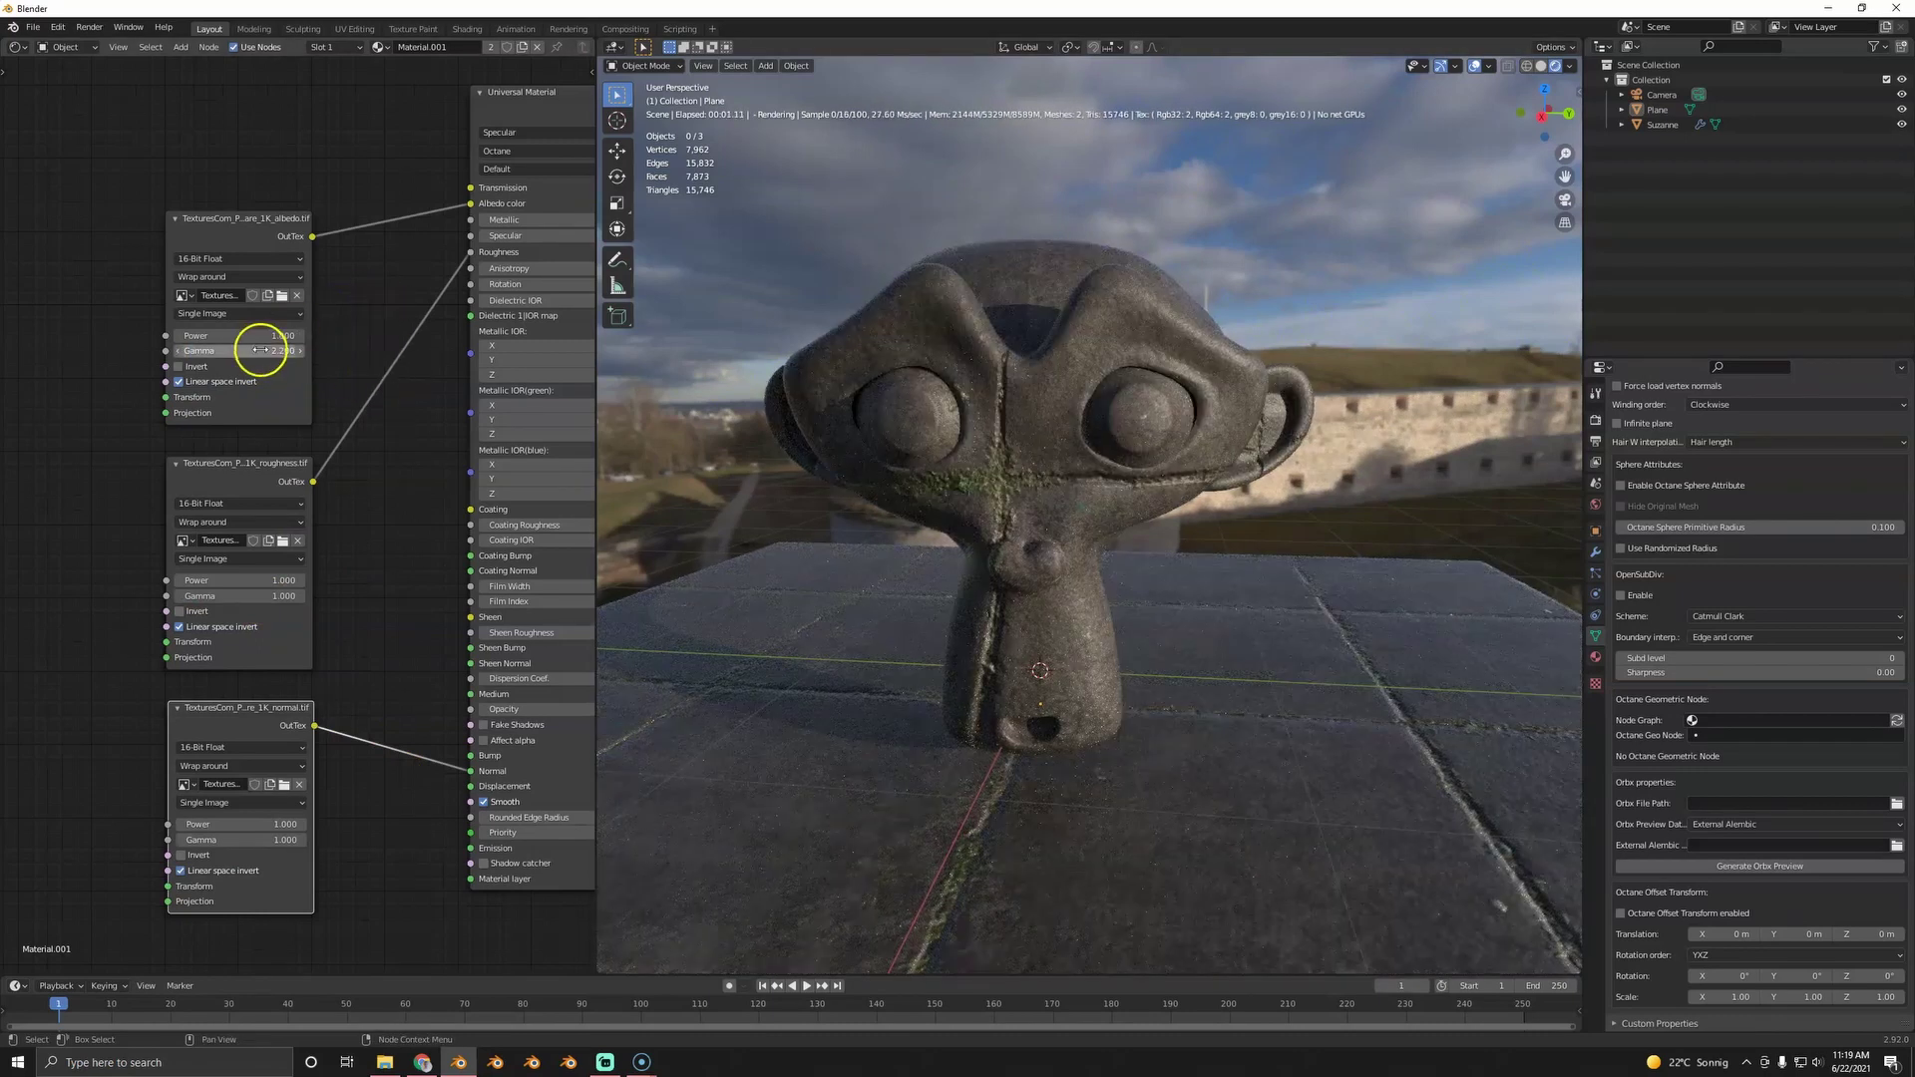
{"action": "left_click", "coordinate": [230, 484]}
{"action": "left_click", "coordinate": [255, 706]}
- Examine the corrected material on the monkey and plane from several angles and distances
{"action": "scroll", "coordinate": [931, 594], "scroll_direction": "down", "scroll_amount": 3}
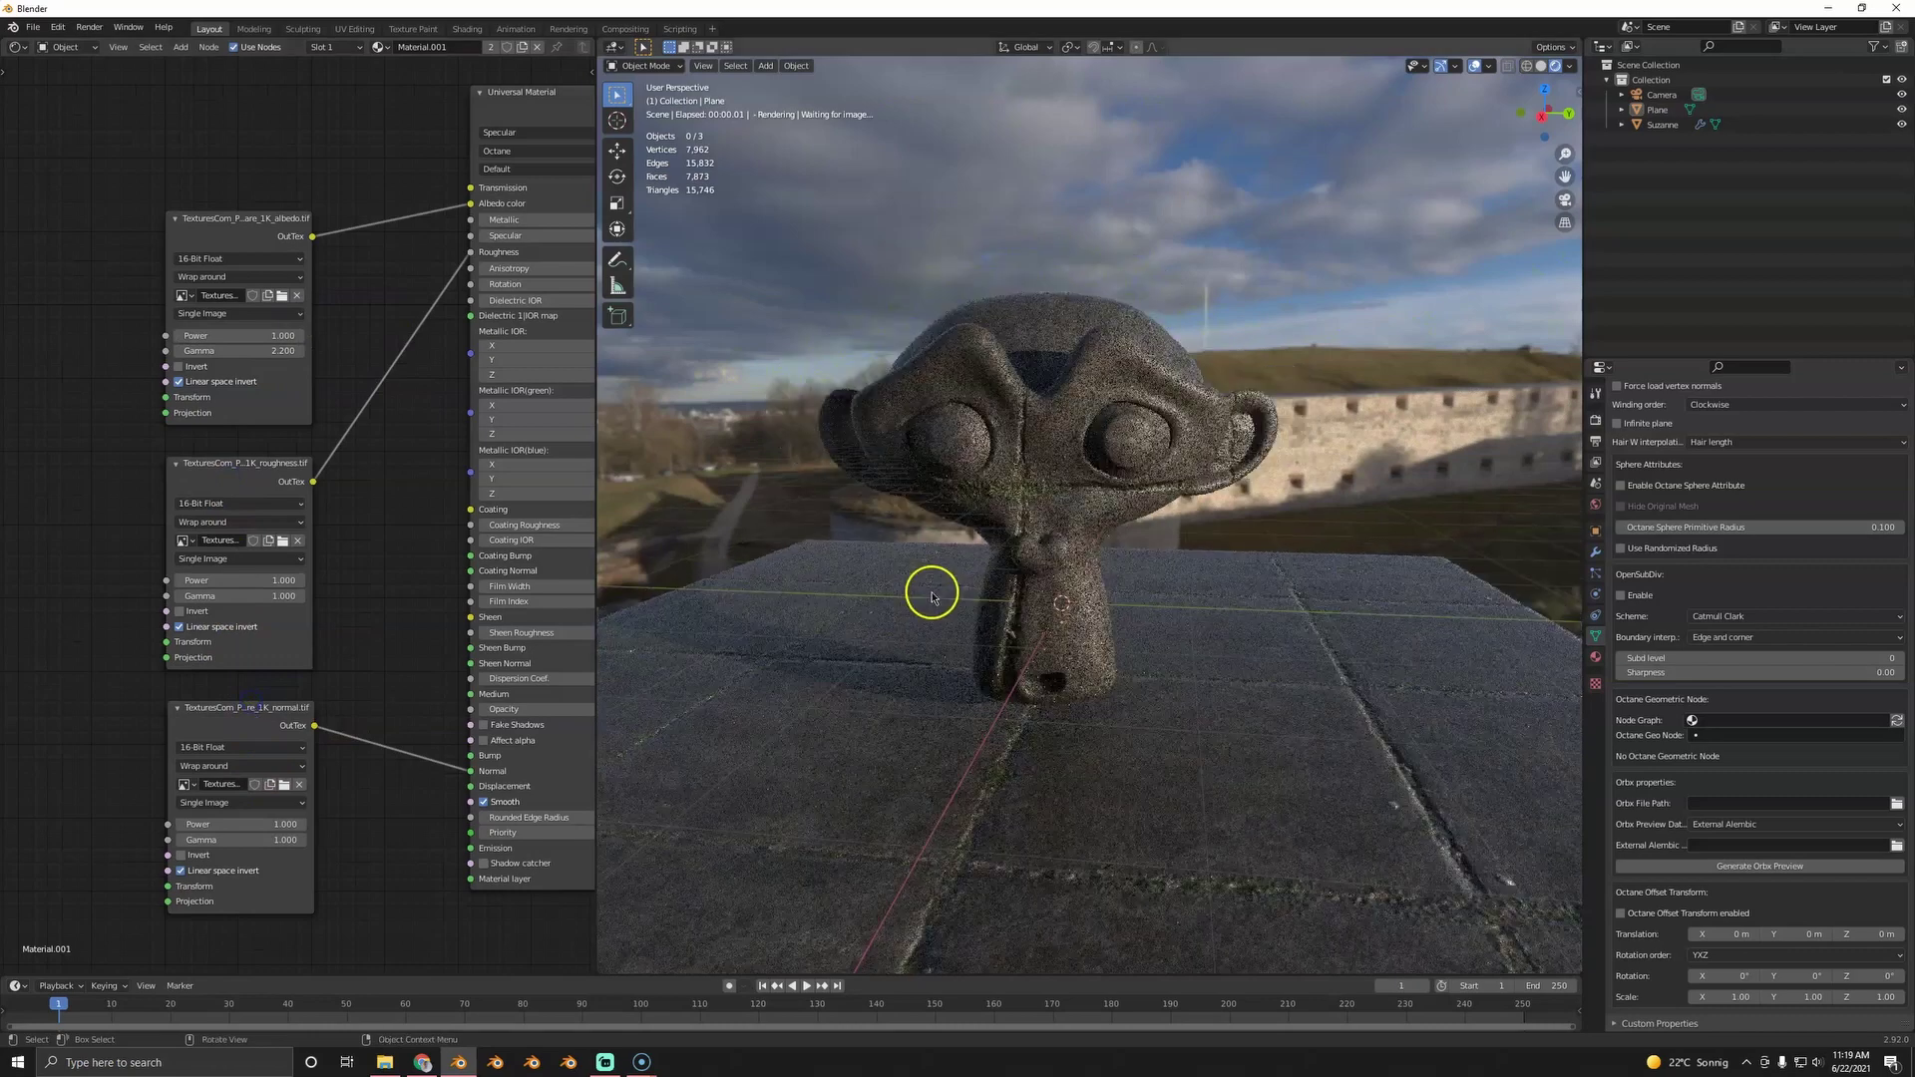
{"action": "middle_click_drag", "start_coordinate": [916, 585], "coordinate": [903, 595]}
{"action": "middle_click_drag", "start_coordinate": [1081, 563], "coordinate": [1065, 621]}
{"action": "scroll", "coordinate": [1064, 622], "scroll_direction": "up", "scroll_amount": 2}
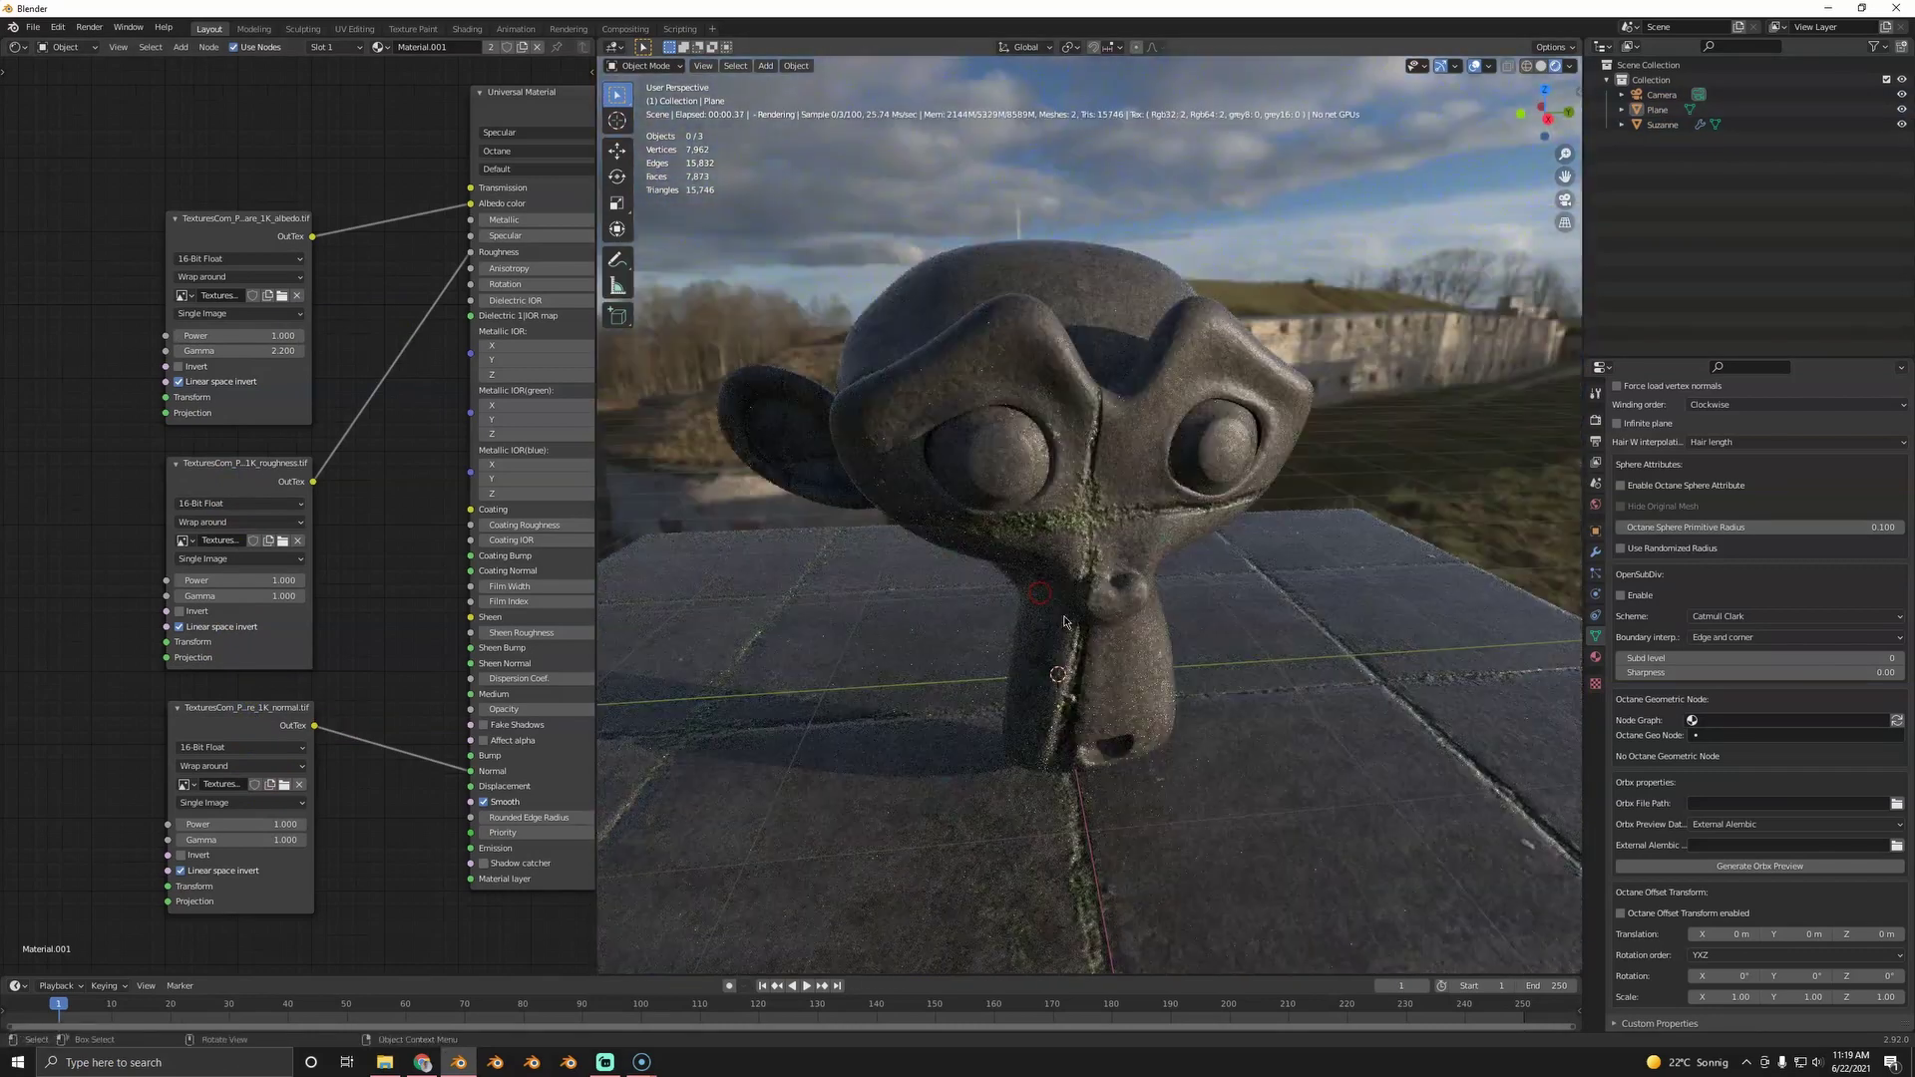
{"action": "scroll", "coordinate": [1120, 599], "scroll_direction": "down", "scroll_amount": 7}
{"action": "middle_click_drag", "start_coordinate": [1114, 473], "coordinate": [1103, 551]}
{"action": "scroll", "coordinate": [1109, 557], "scroll_direction": "up", "scroll_amount": 3}
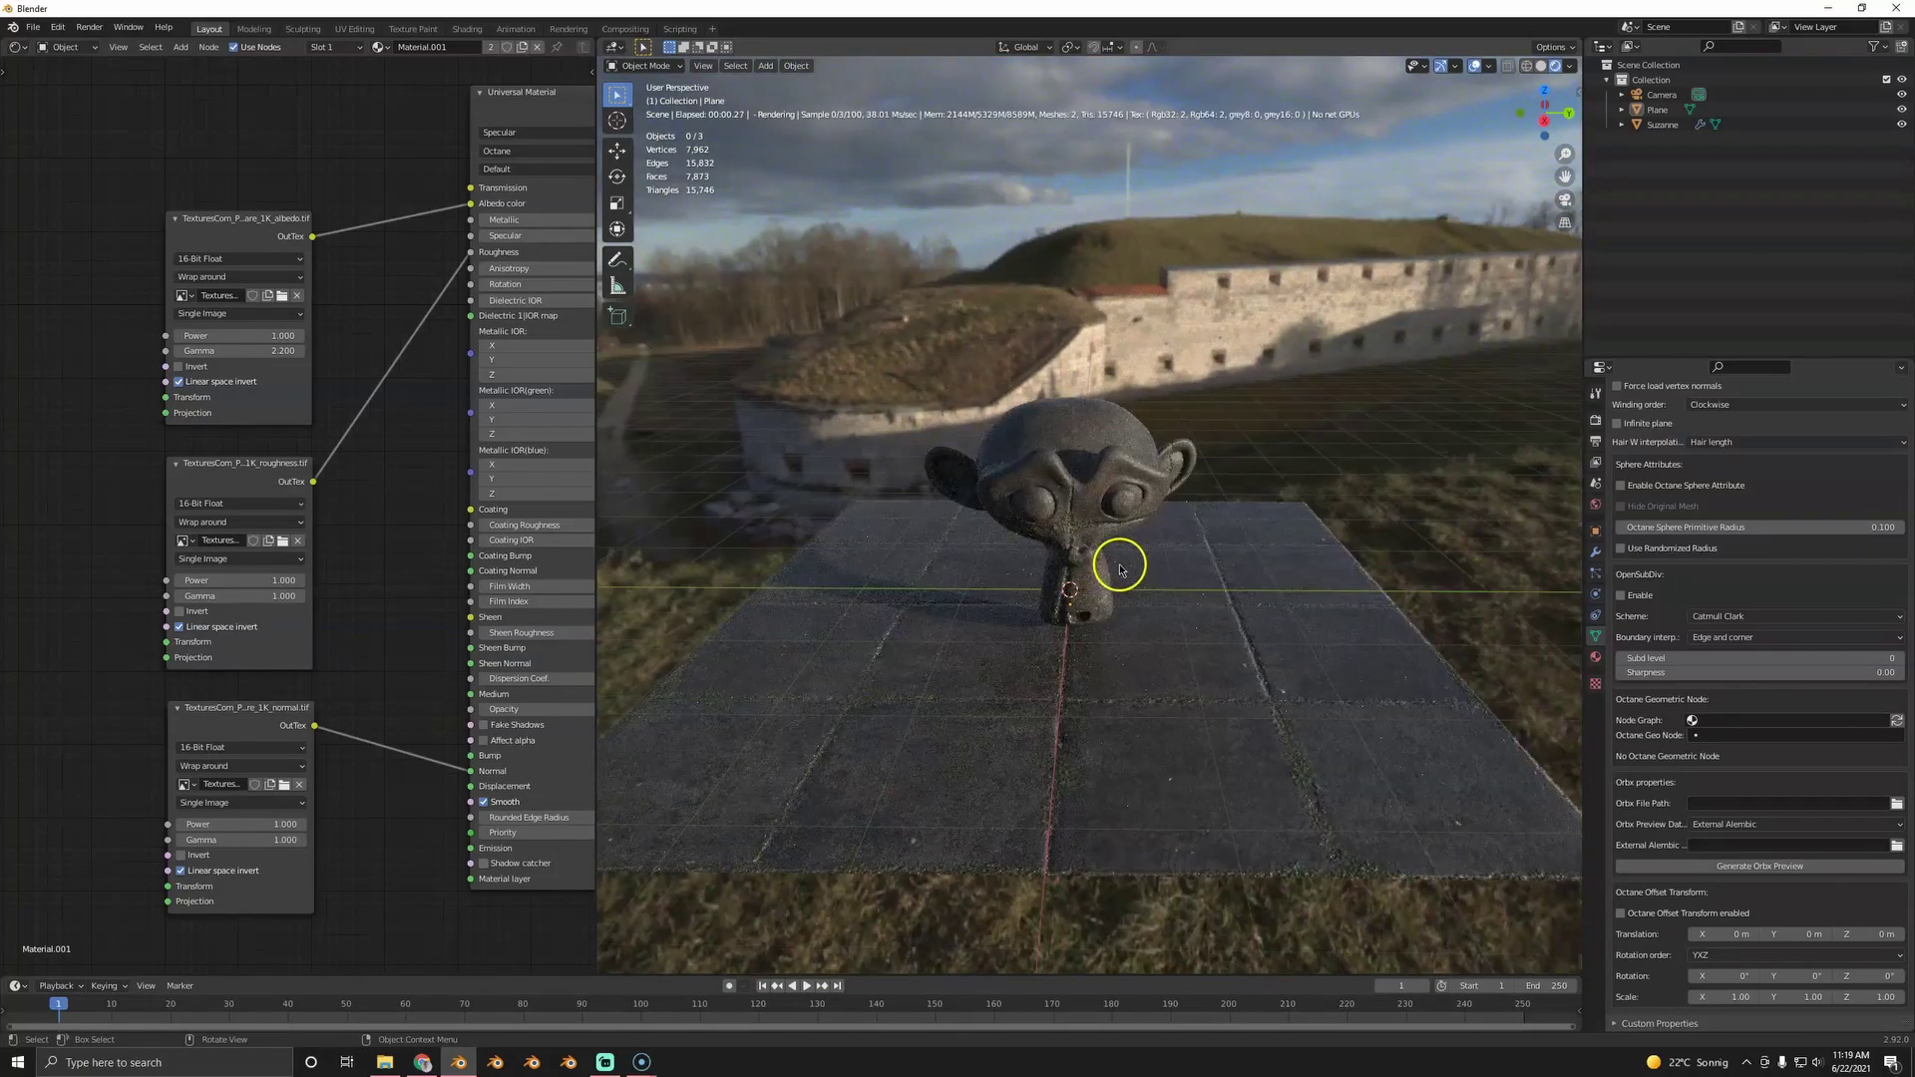
- Add a Full Transform node and connect it to the Transform inputs of the albedo, roughness and normal image nodes
{"action": "middle_click_drag", "start_coordinate": [129, 718], "coordinate": [226, 641]}
{"action": "key", "text": "shift+a"}
{"action": "type", "text": "tra"}
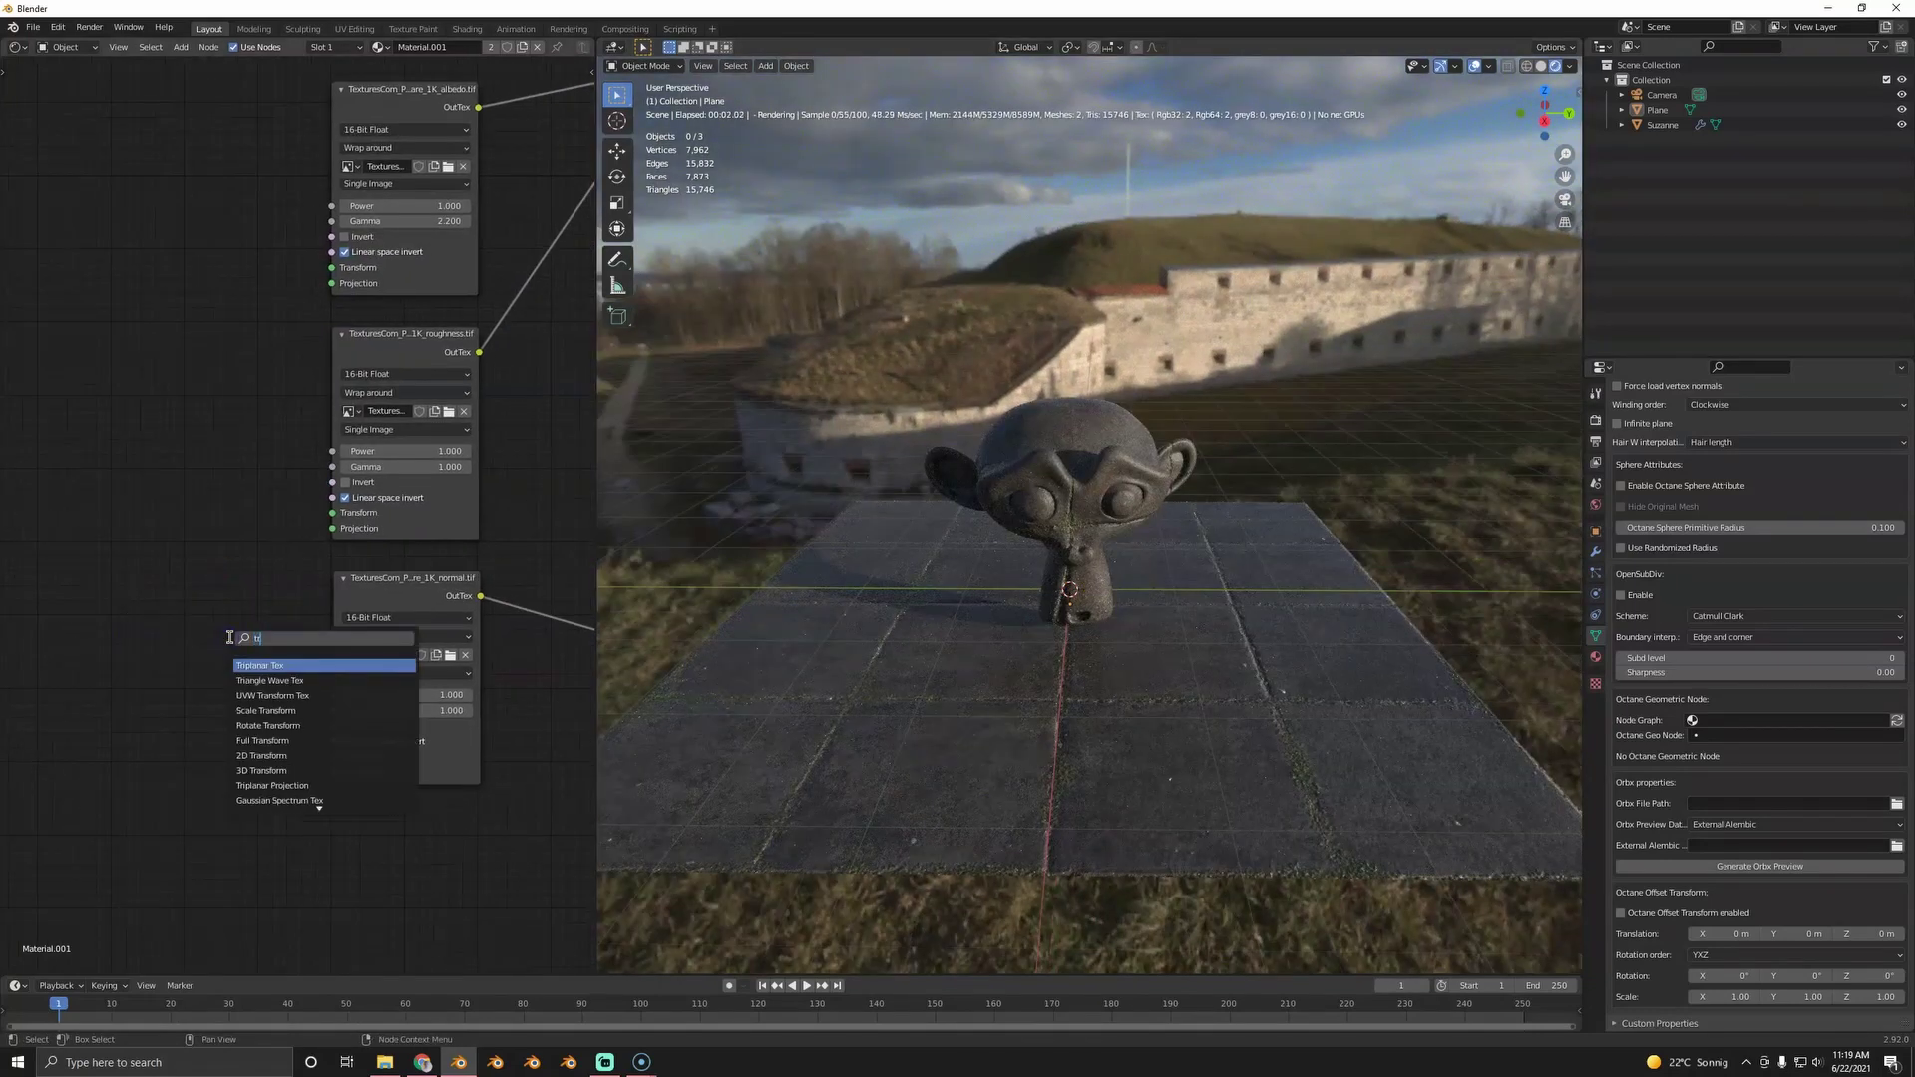
{"action": "left_click", "coordinate": [299, 710]}
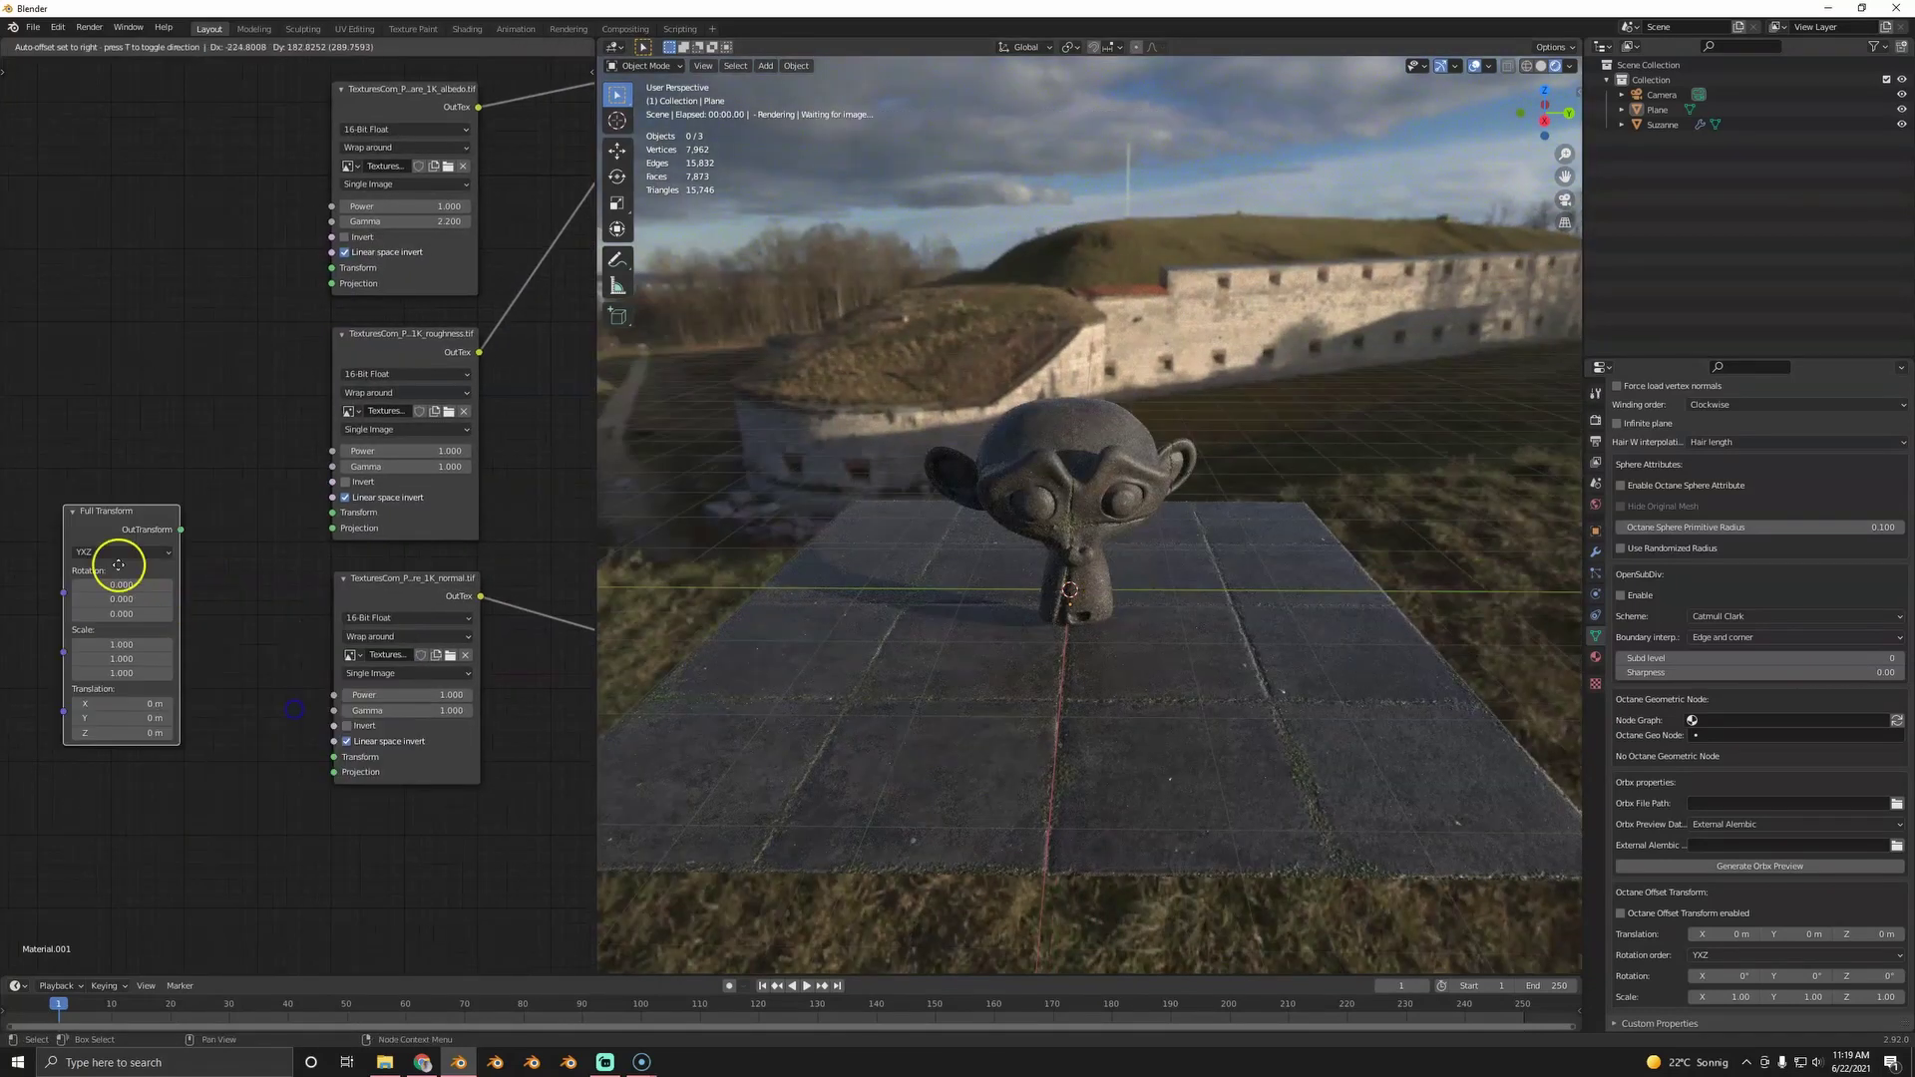
{"action": "left_click", "coordinate": [45, 496]}
{"action": "left_click_drag", "start_coordinate": [94, 459], "coordinate": [332, 267]}
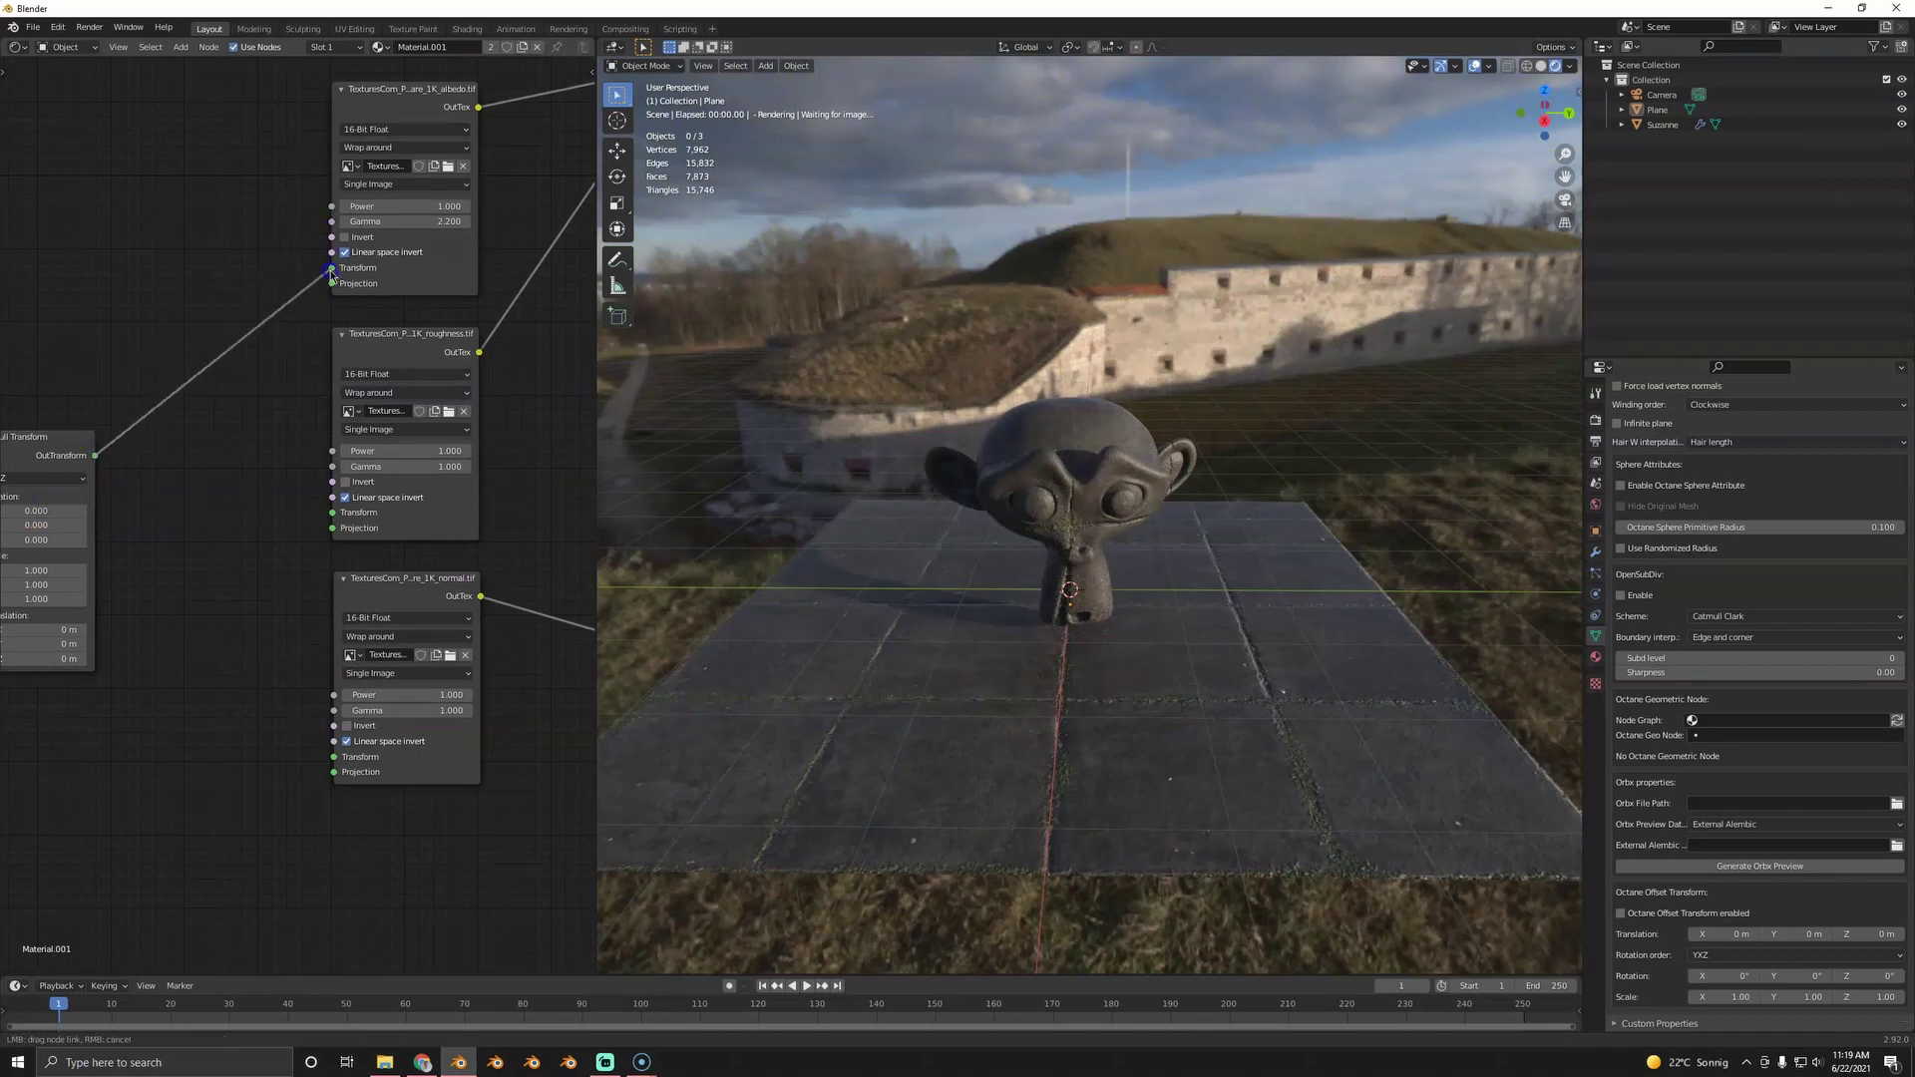
{"action": "left_click_drag", "start_coordinate": [95, 459], "coordinate": [345, 760]}
- Try shifting the textures with X translation about 78.4 m and Y about 68.4 m, and reset the translation to 0
{"action": "middle_click_drag", "start_coordinate": [184, 608], "coordinate": [380, 585]}
{"action": "scroll", "coordinate": [393, 596], "scroll_direction": "up", "scroll_amount": 2}
{"action": "left_click_drag", "start_coordinate": [235, 632], "coordinate": [237, 719]}
{"action": "type", "text": "1"}
{"action": "key", "text": "BackSpace"}
{"action": "type", "text": "0"}
{"action": "key", "text": "Return"}
{"action": "left_click_drag", "start_coordinate": [211, 632], "coordinate": [402, 611]}
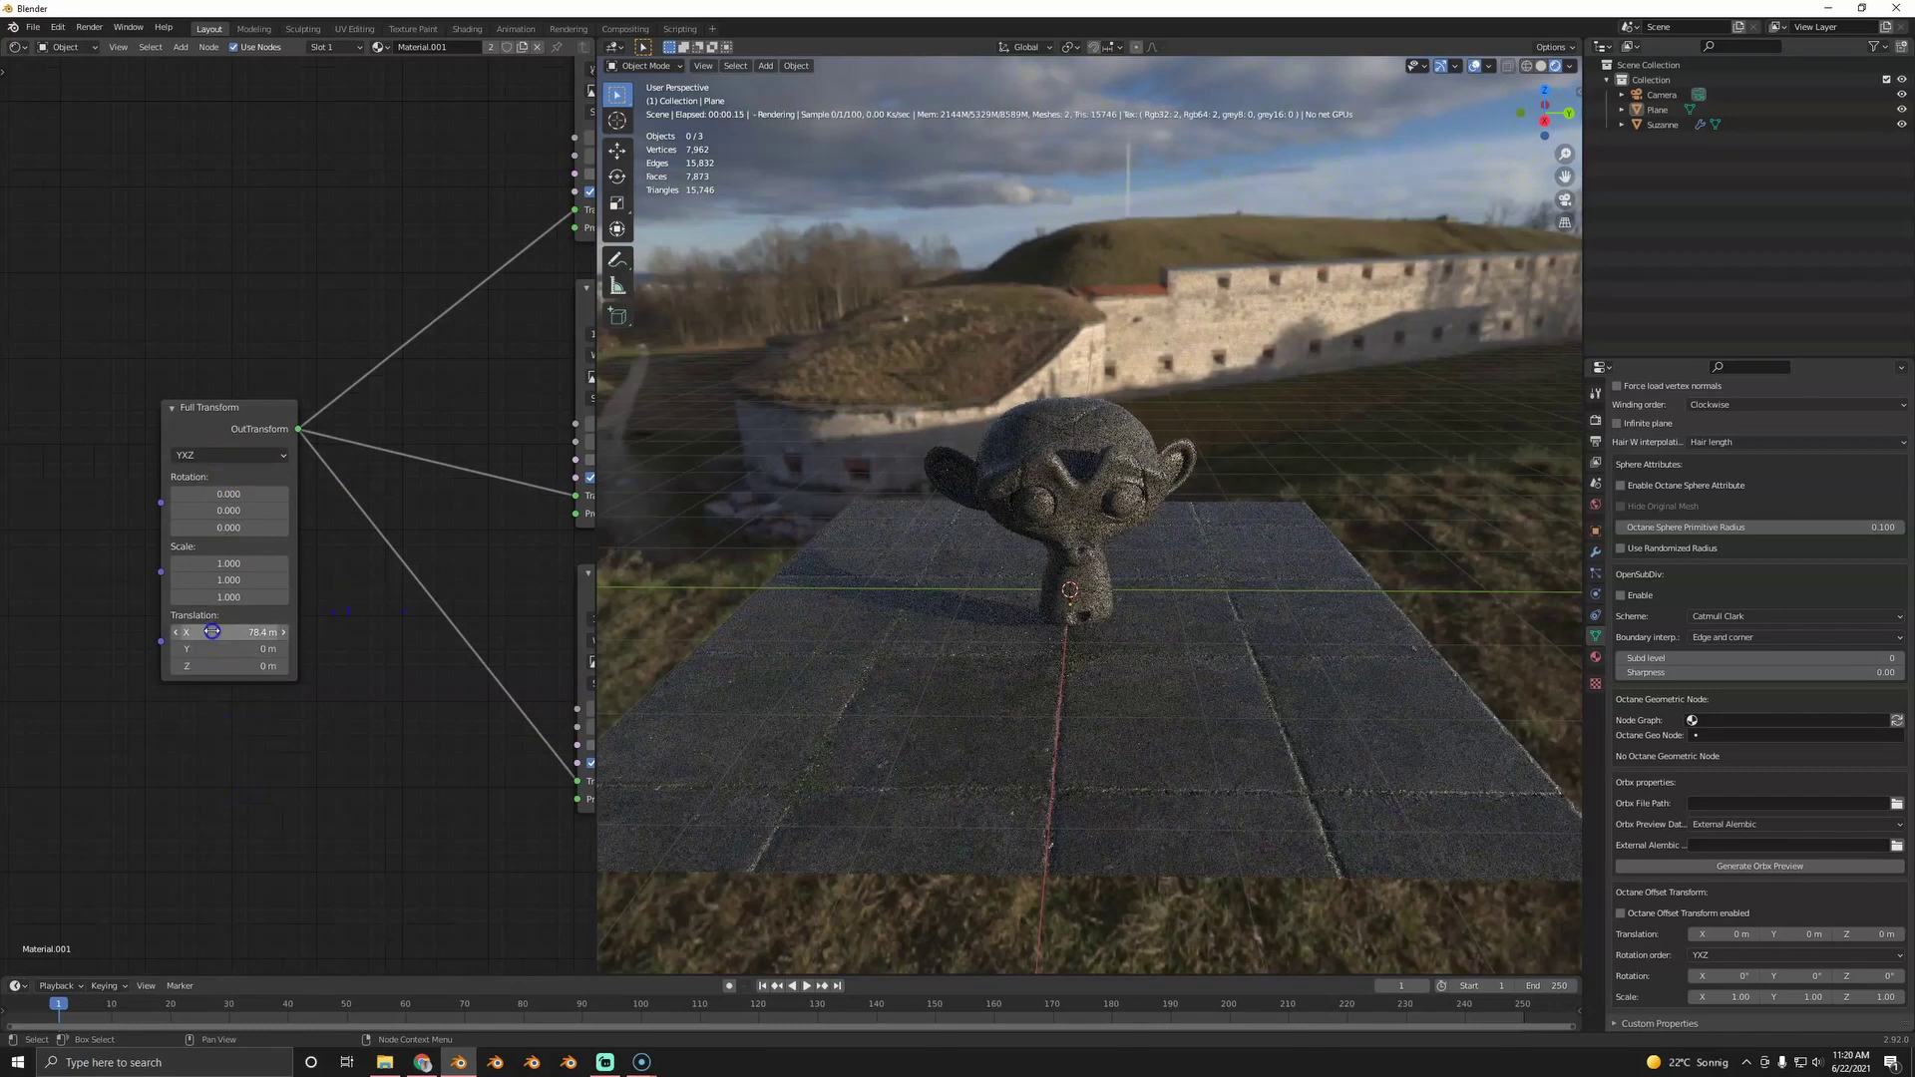
{"action": "left_click_drag", "start_coordinate": [170, 637], "coordinate": [236, 817]}
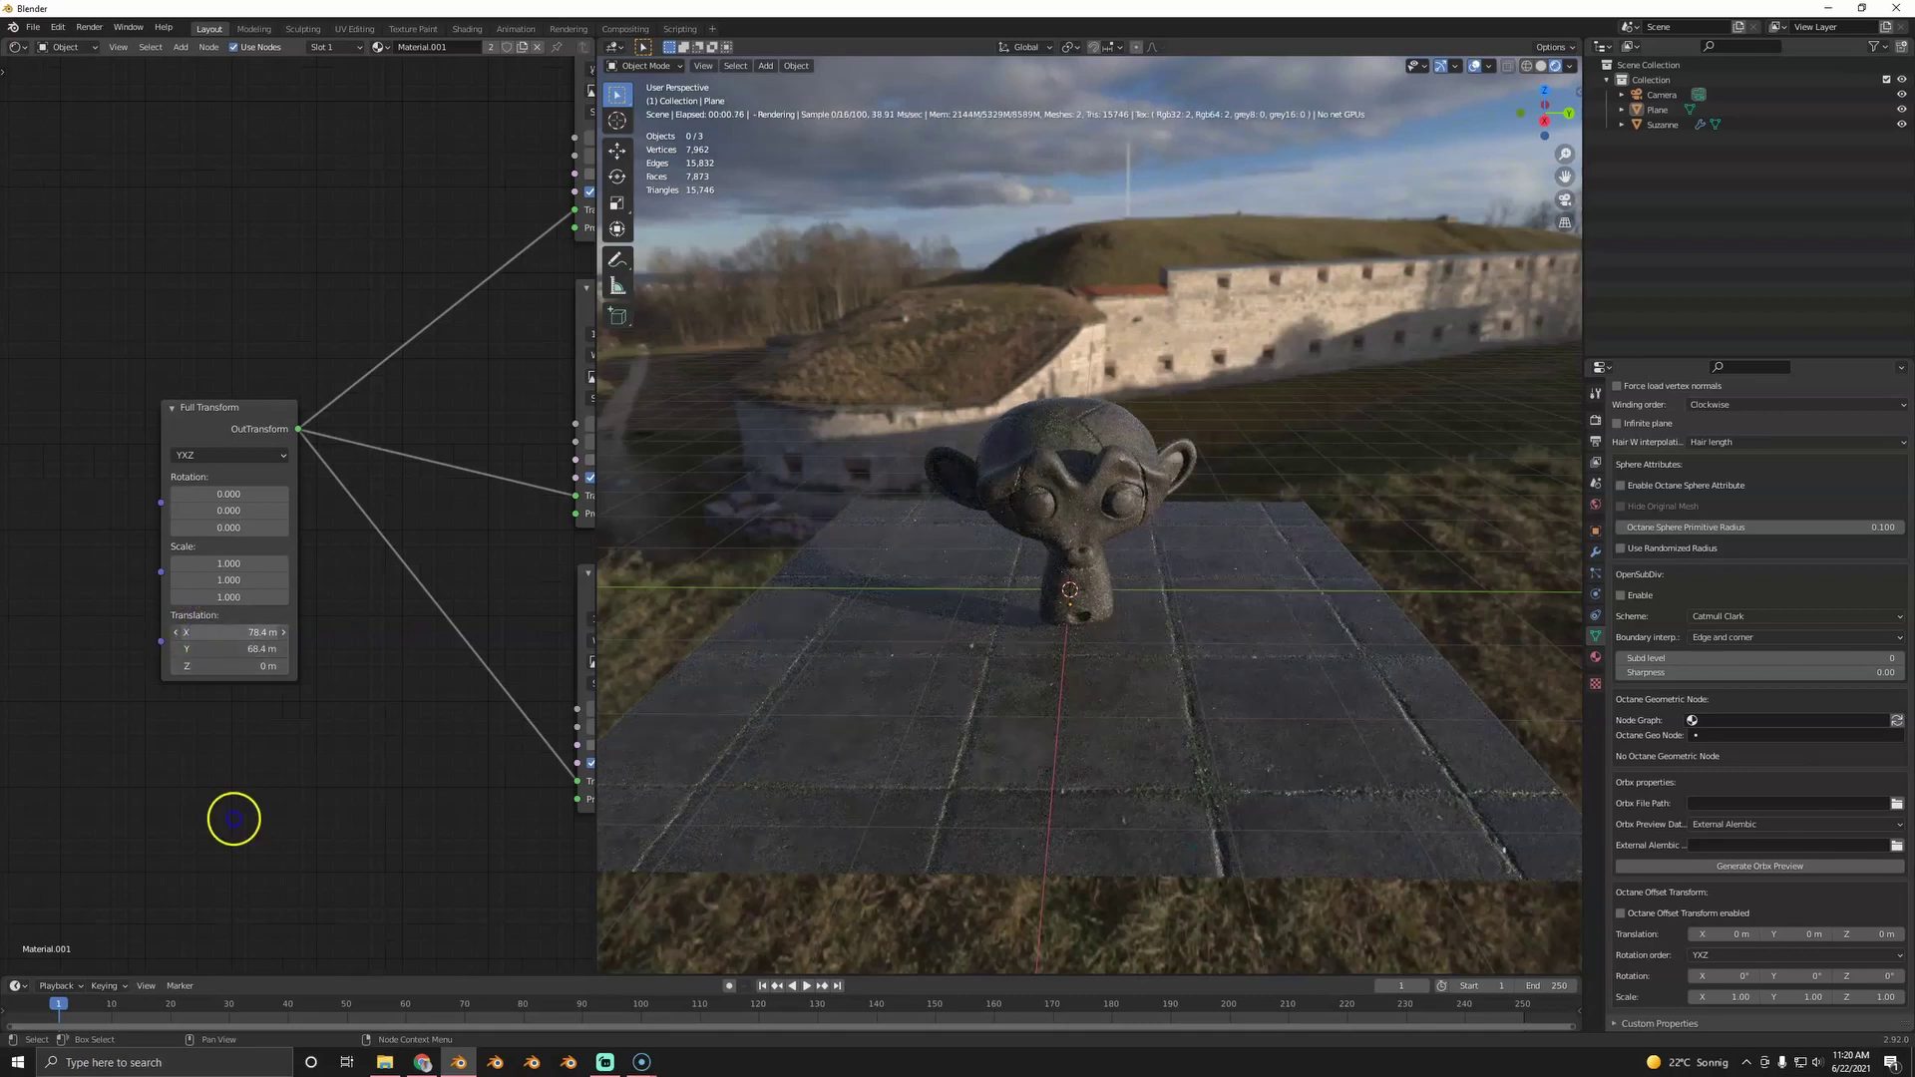
{"action": "type", "text": "0"}
{"action": "key", "text": "Return"}
- Set all three scale values of the Full Transform node to 0.5 and check the texture tiling on the monkey and plane
{"action": "left_click_drag", "start_coordinate": [227, 563], "coordinate": [235, 657]}
{"action": "key", "text": "Return"}
{"action": "left_click_drag", "start_coordinate": [243, 563], "coordinate": [232, 702]}
{"action": "type", "text": "0.5"}
{"action": "key", "text": "Return"}
{"action": "middle_click_drag", "start_coordinate": [1090, 684], "coordinate": [1057, 603]}
{"action": "scroll", "coordinate": [1077, 675], "scroll_direction": "up", "scroll_amount": 3}
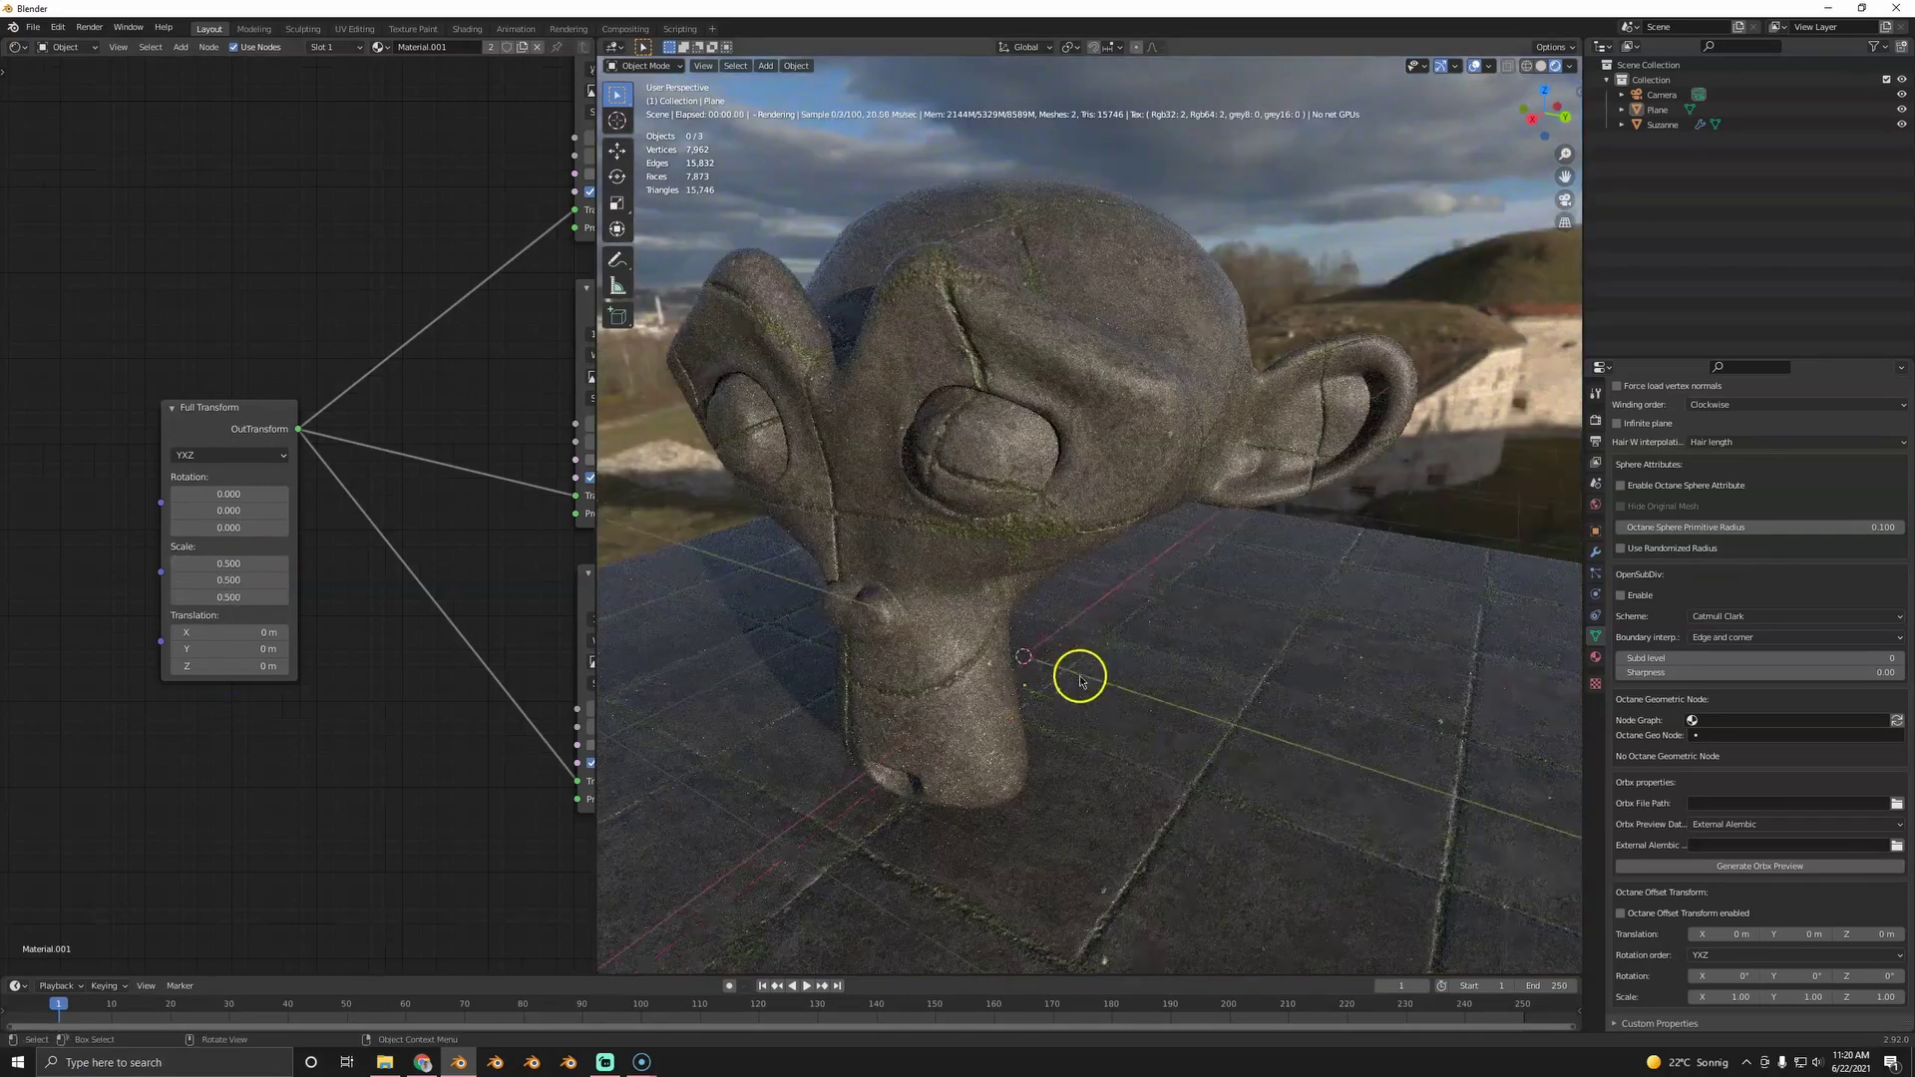
{"action": "scroll", "coordinate": [1073, 658], "scroll_direction": "down", "scroll_amount": 7}
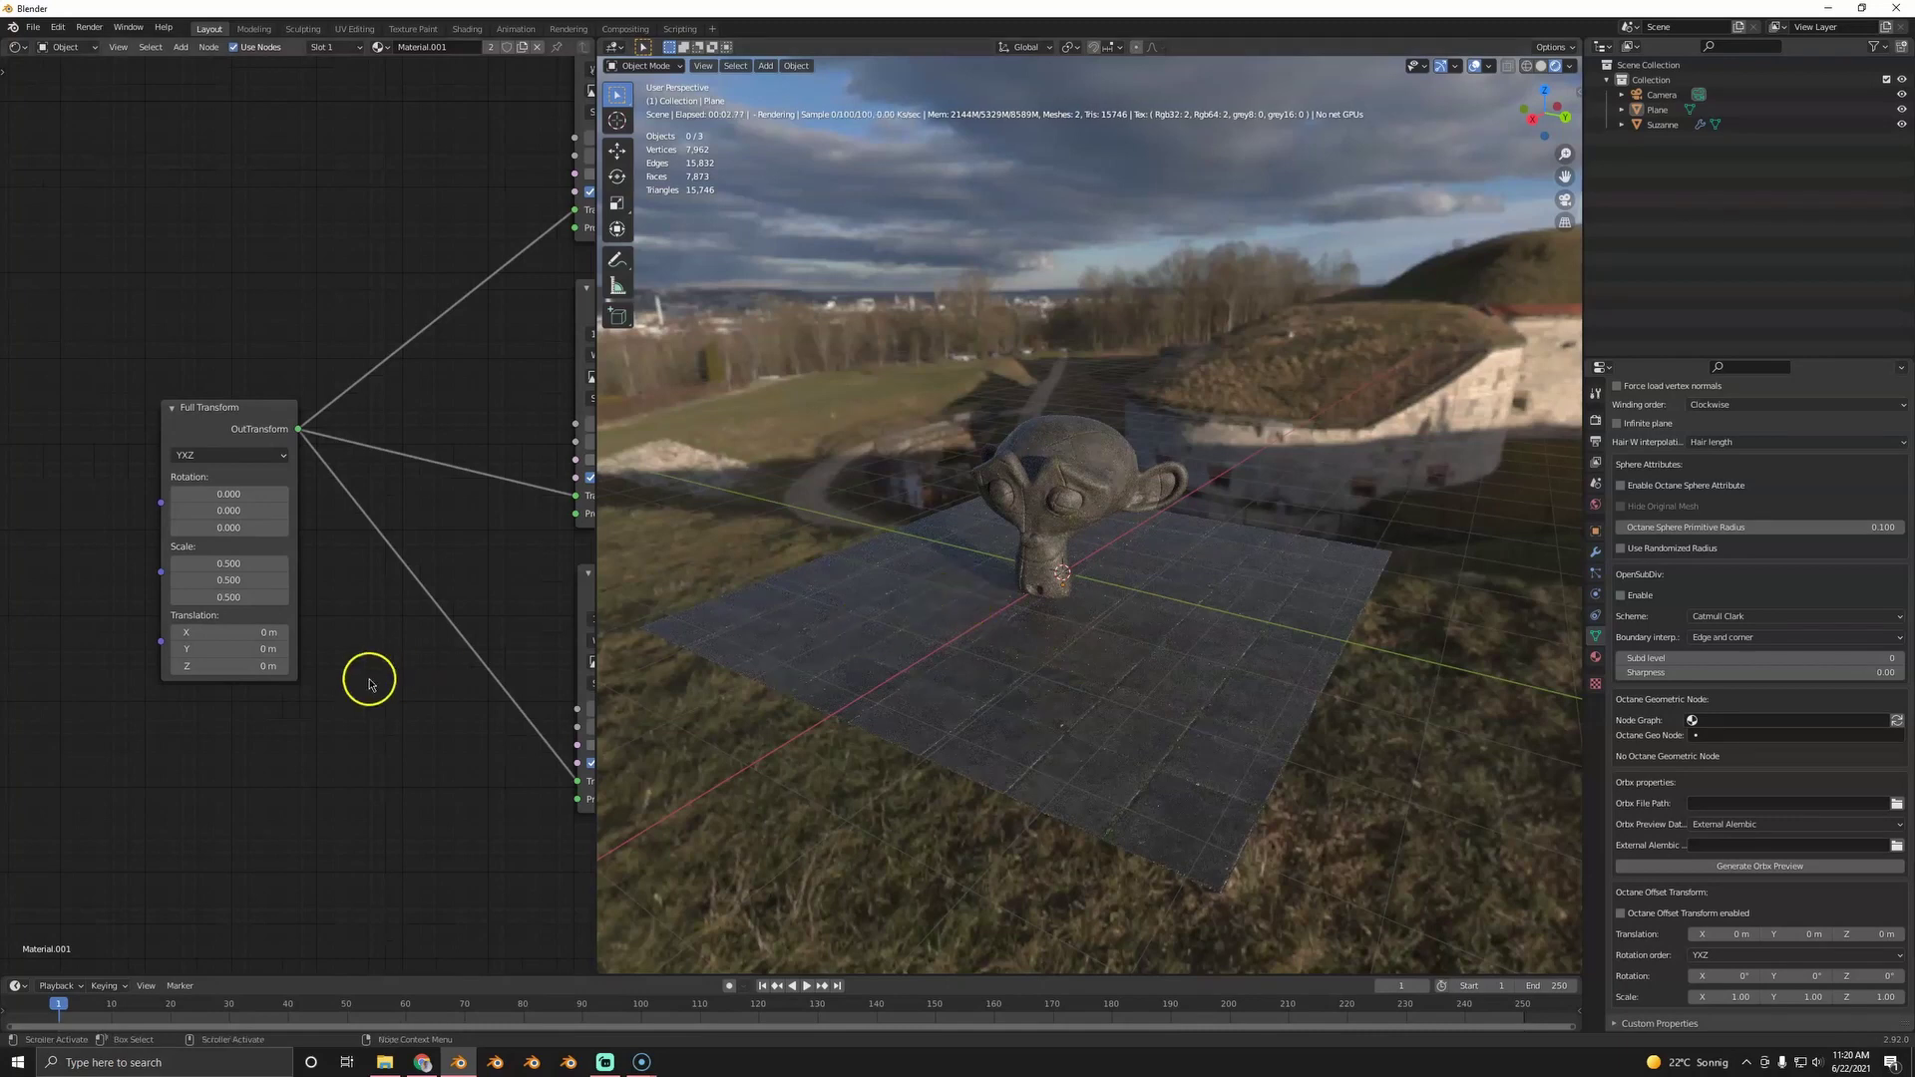
- Review the complete material node tree and the Octane kernel and server settings in the render properties
{"action": "scroll", "coordinate": [419, 440], "scroll_direction": "down", "scroll_amount": 4}
{"action": "middle_click_drag", "start_coordinate": [419, 440], "coordinate": [321, 485]}
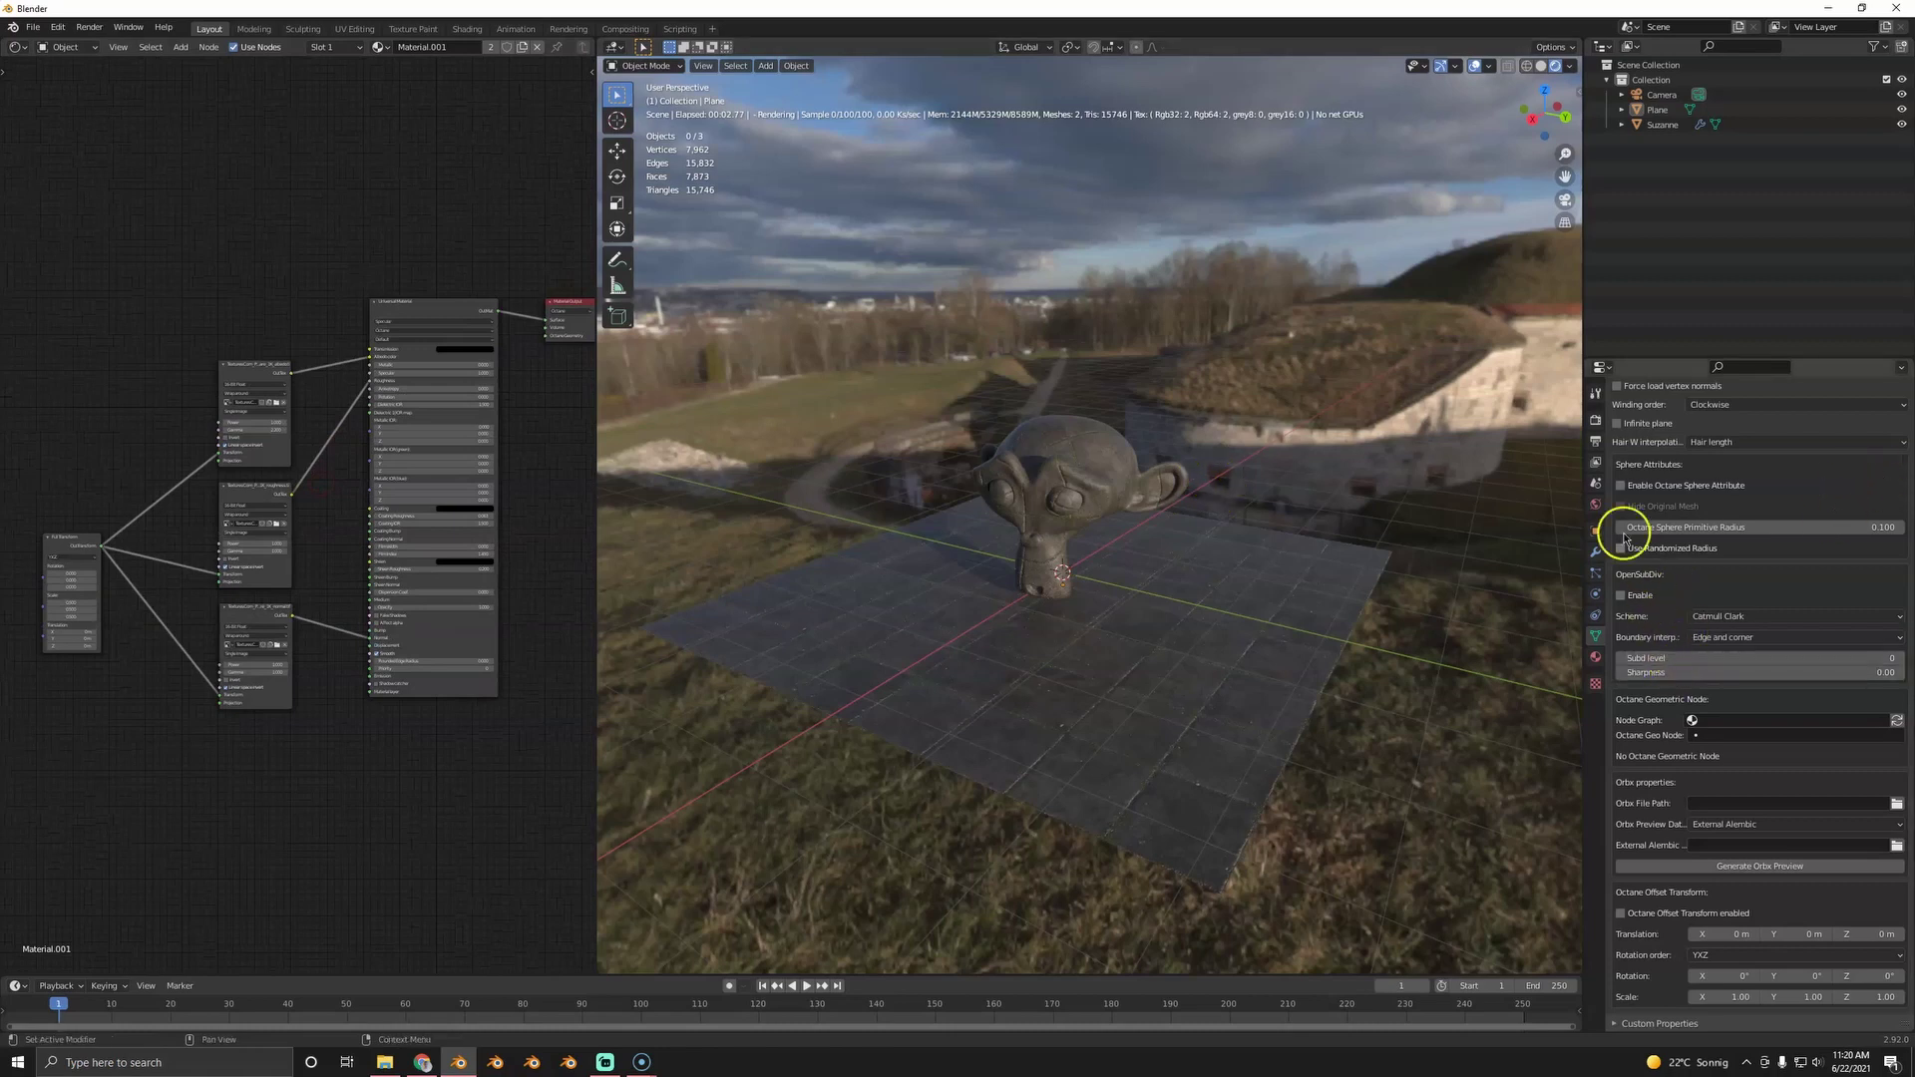
{"action": "scroll", "coordinate": [1660, 609], "scroll_direction": "up", "scroll_amount": 10}
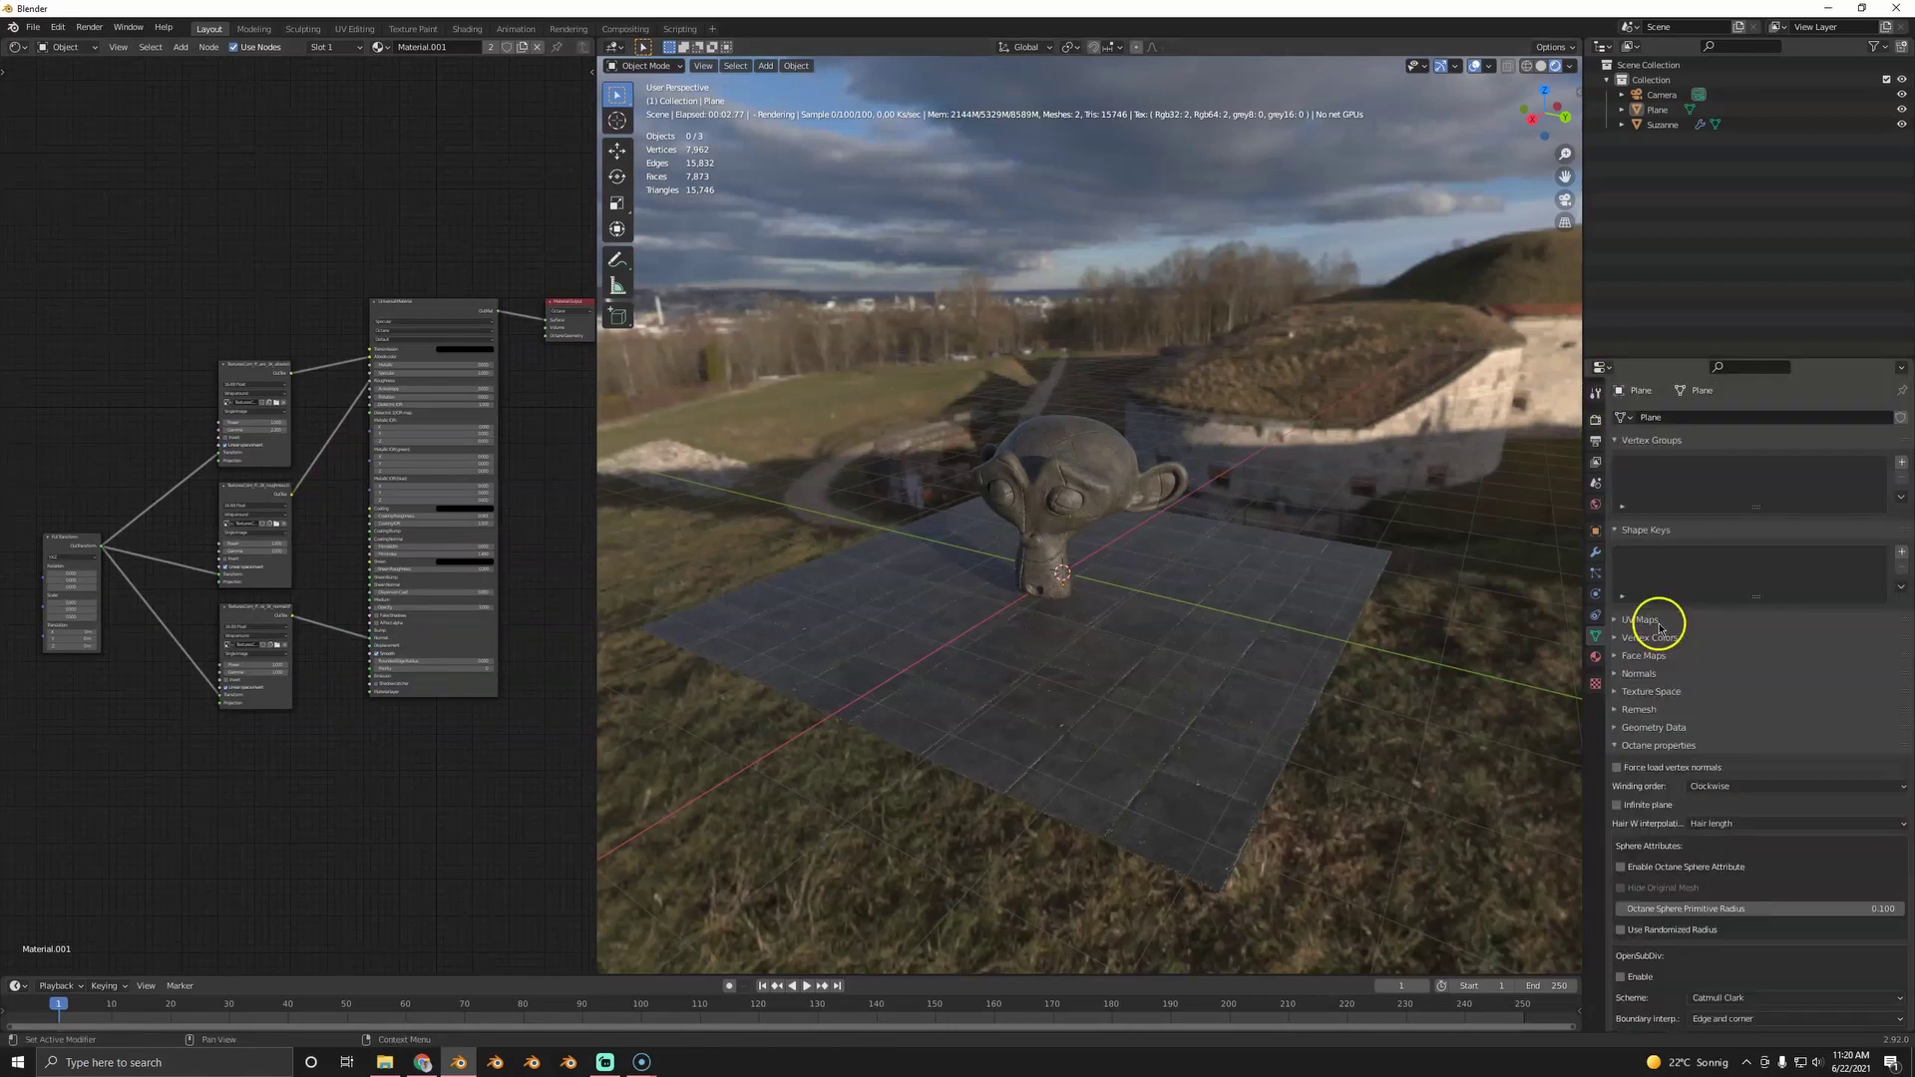
{"action": "left_click", "coordinate": [1595, 420]}
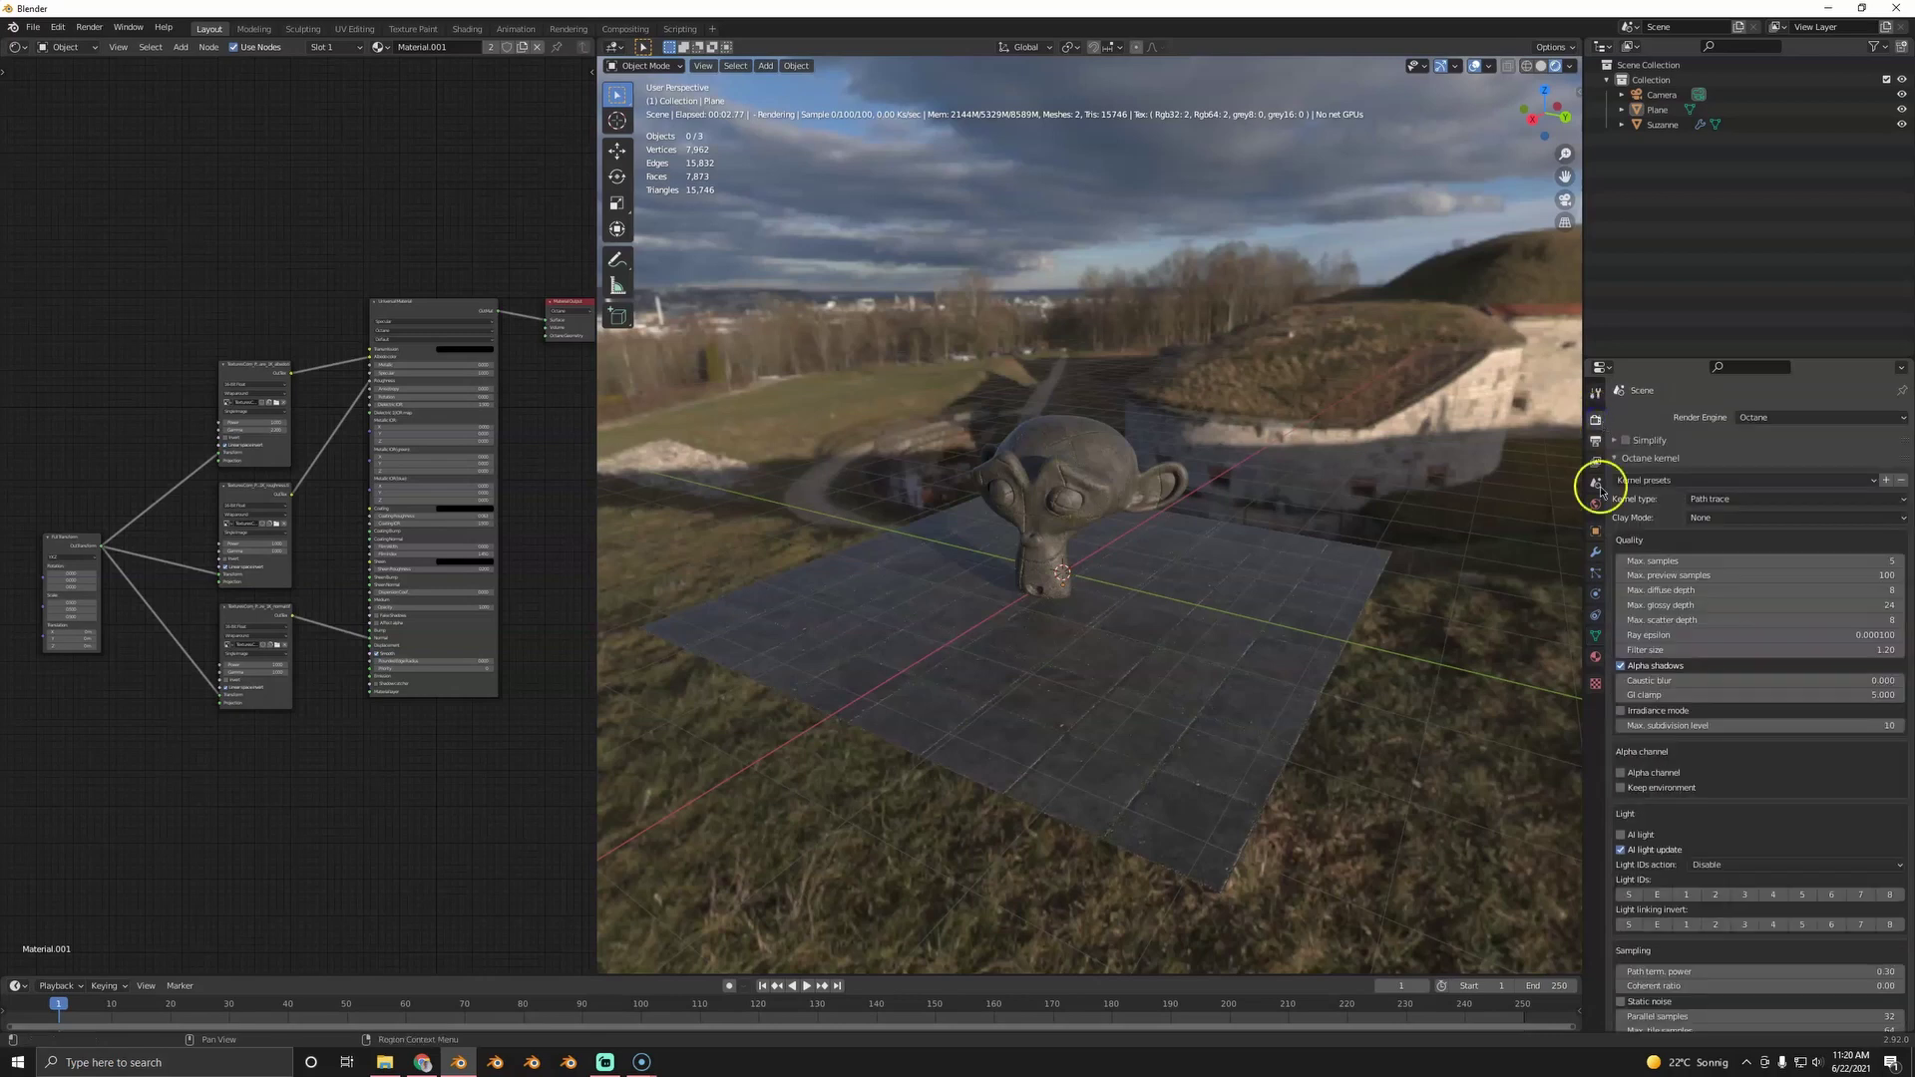
{"action": "scroll", "coordinate": [1678, 902], "scroll_direction": "down", "scroll_amount": 3}
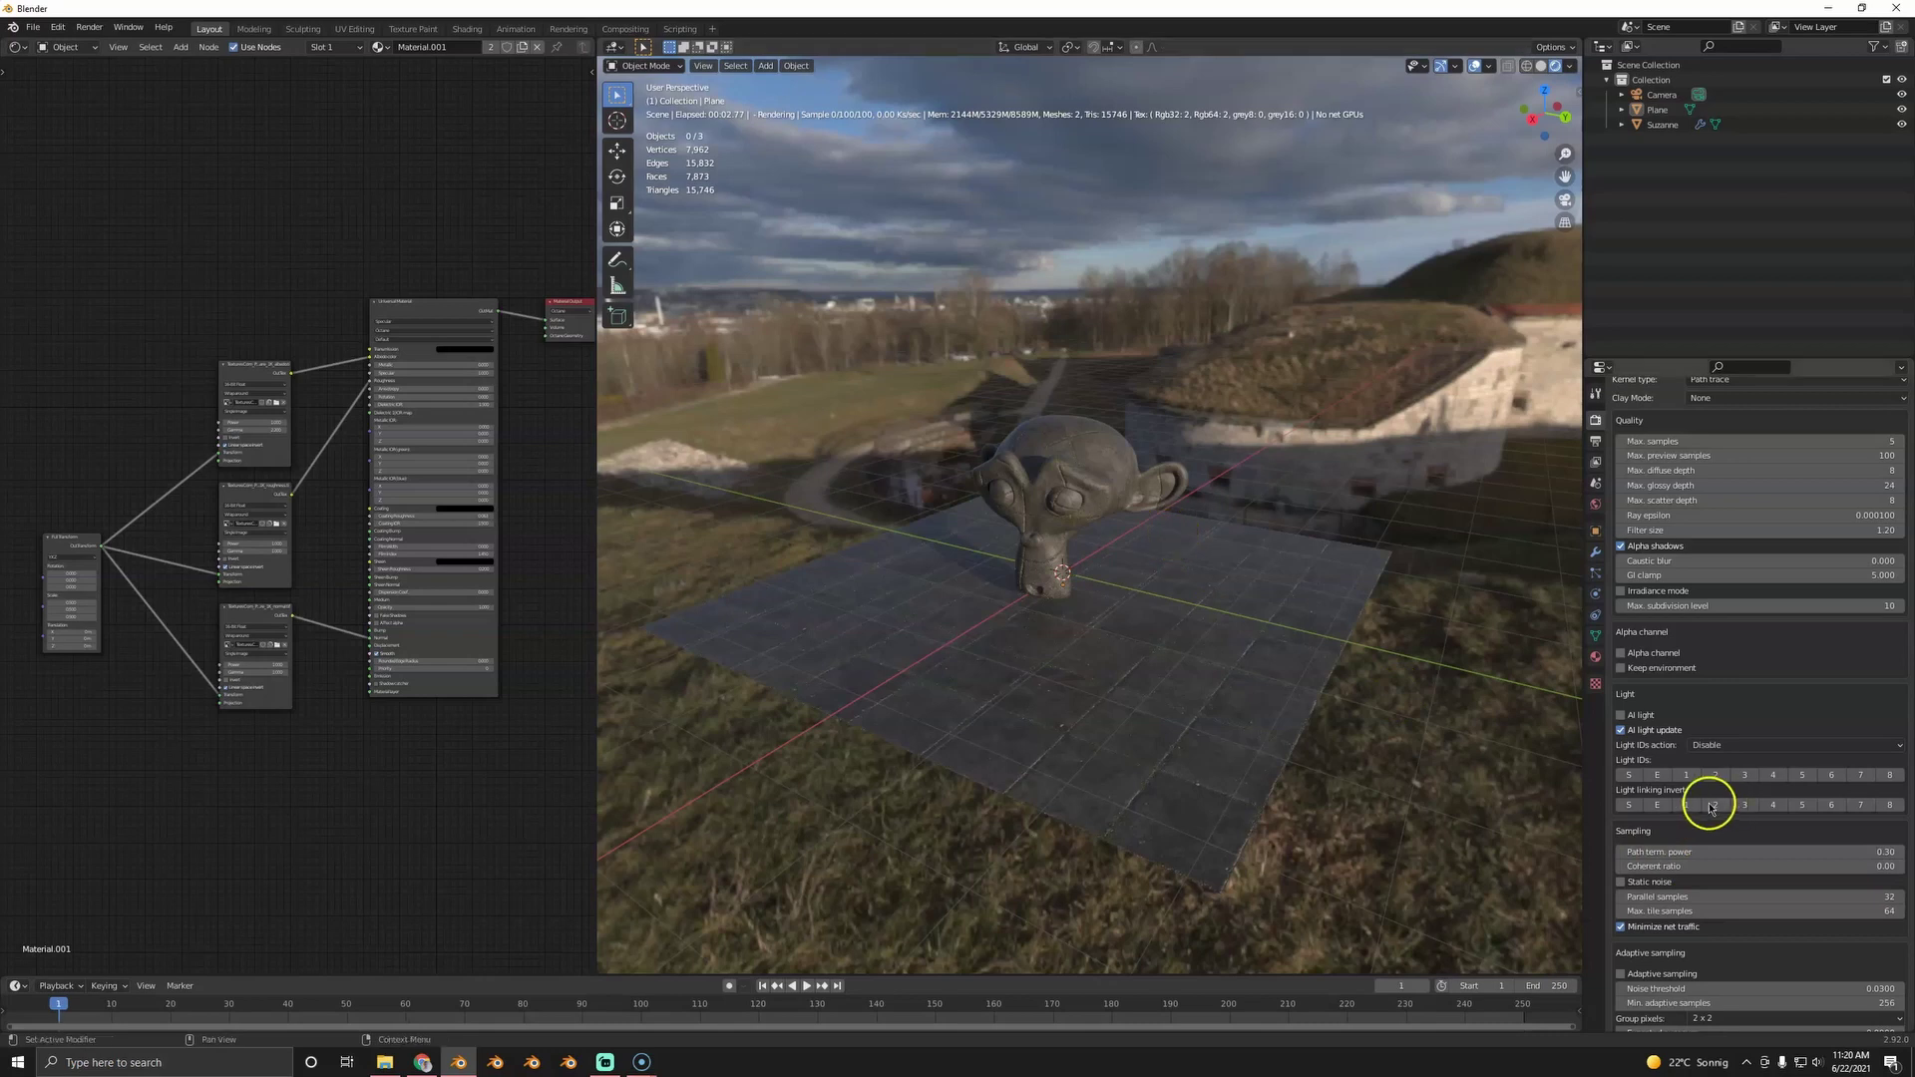
{"action": "scroll", "coordinate": [1677, 847], "scroll_direction": "down", "scroll_amount": 12}
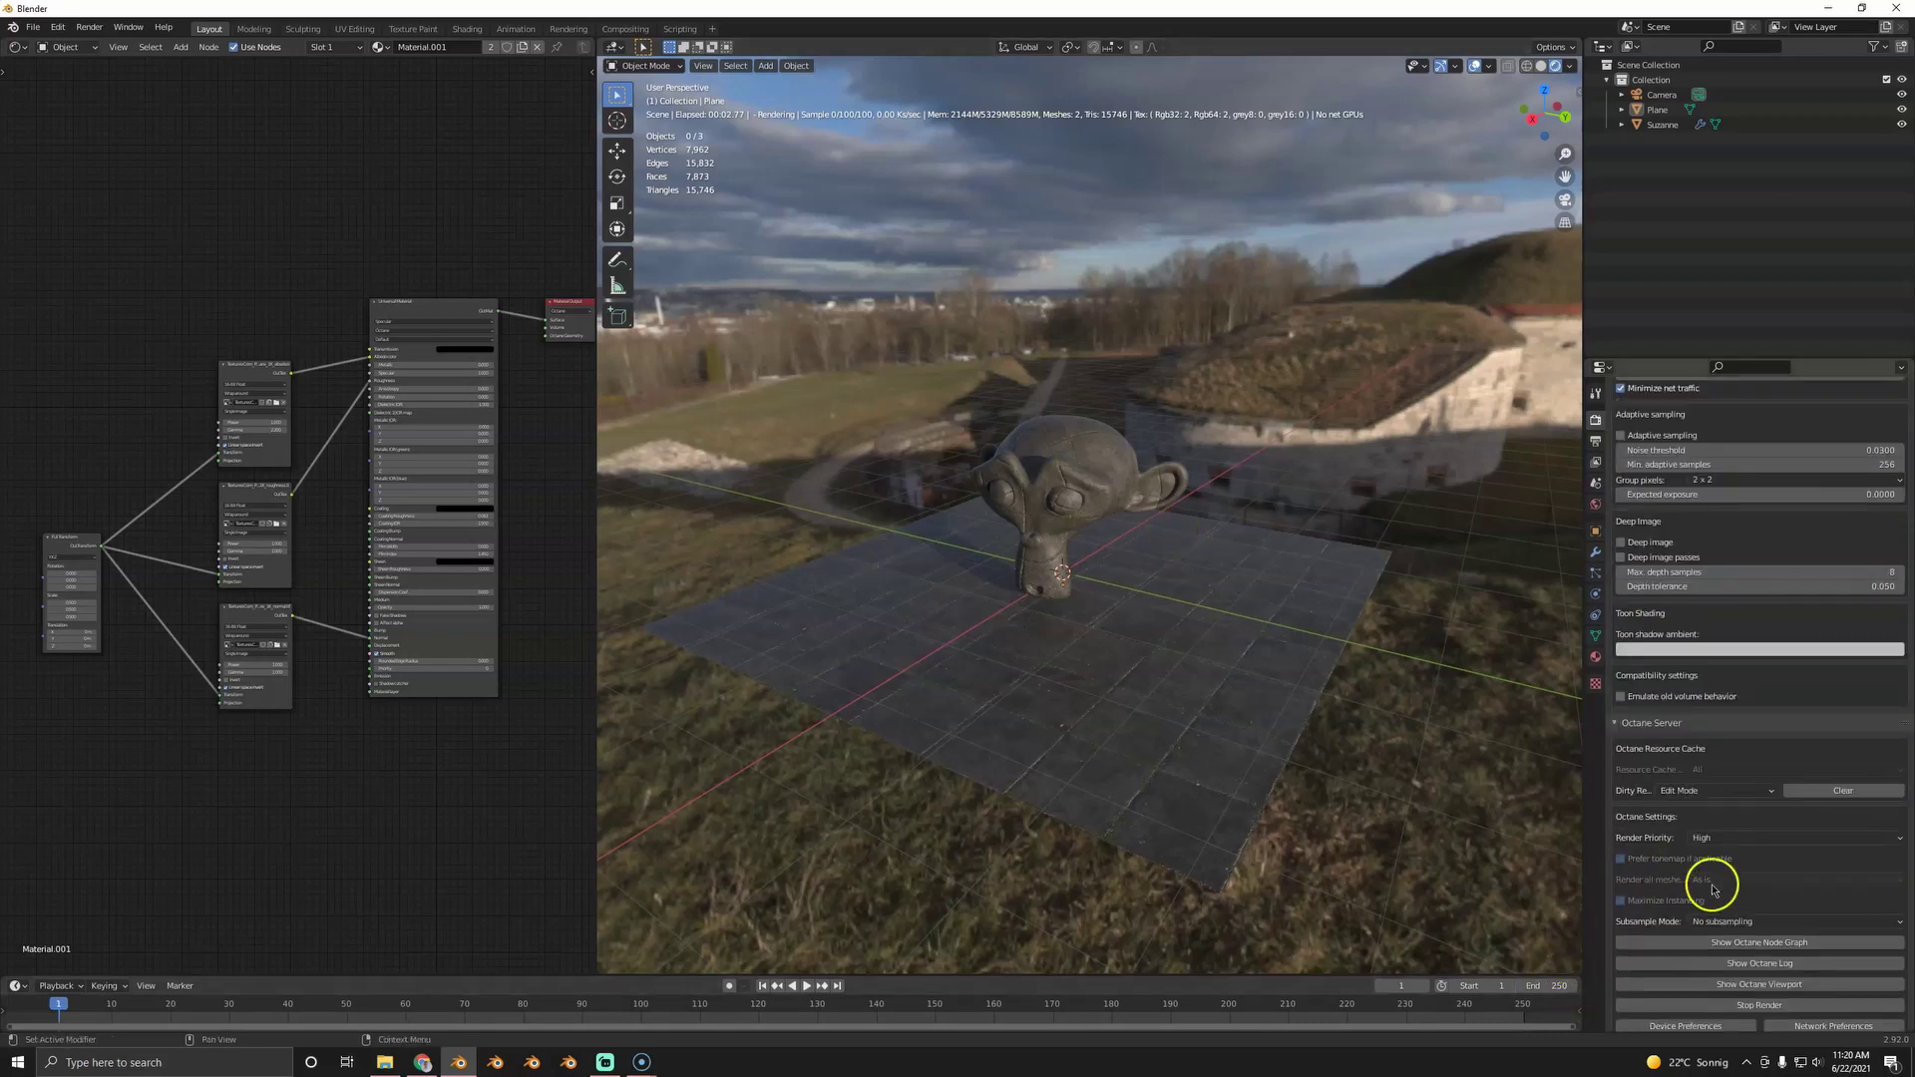
{"action": "scroll", "coordinate": [1737, 904], "scroll_direction": "down", "scroll_amount": 3}
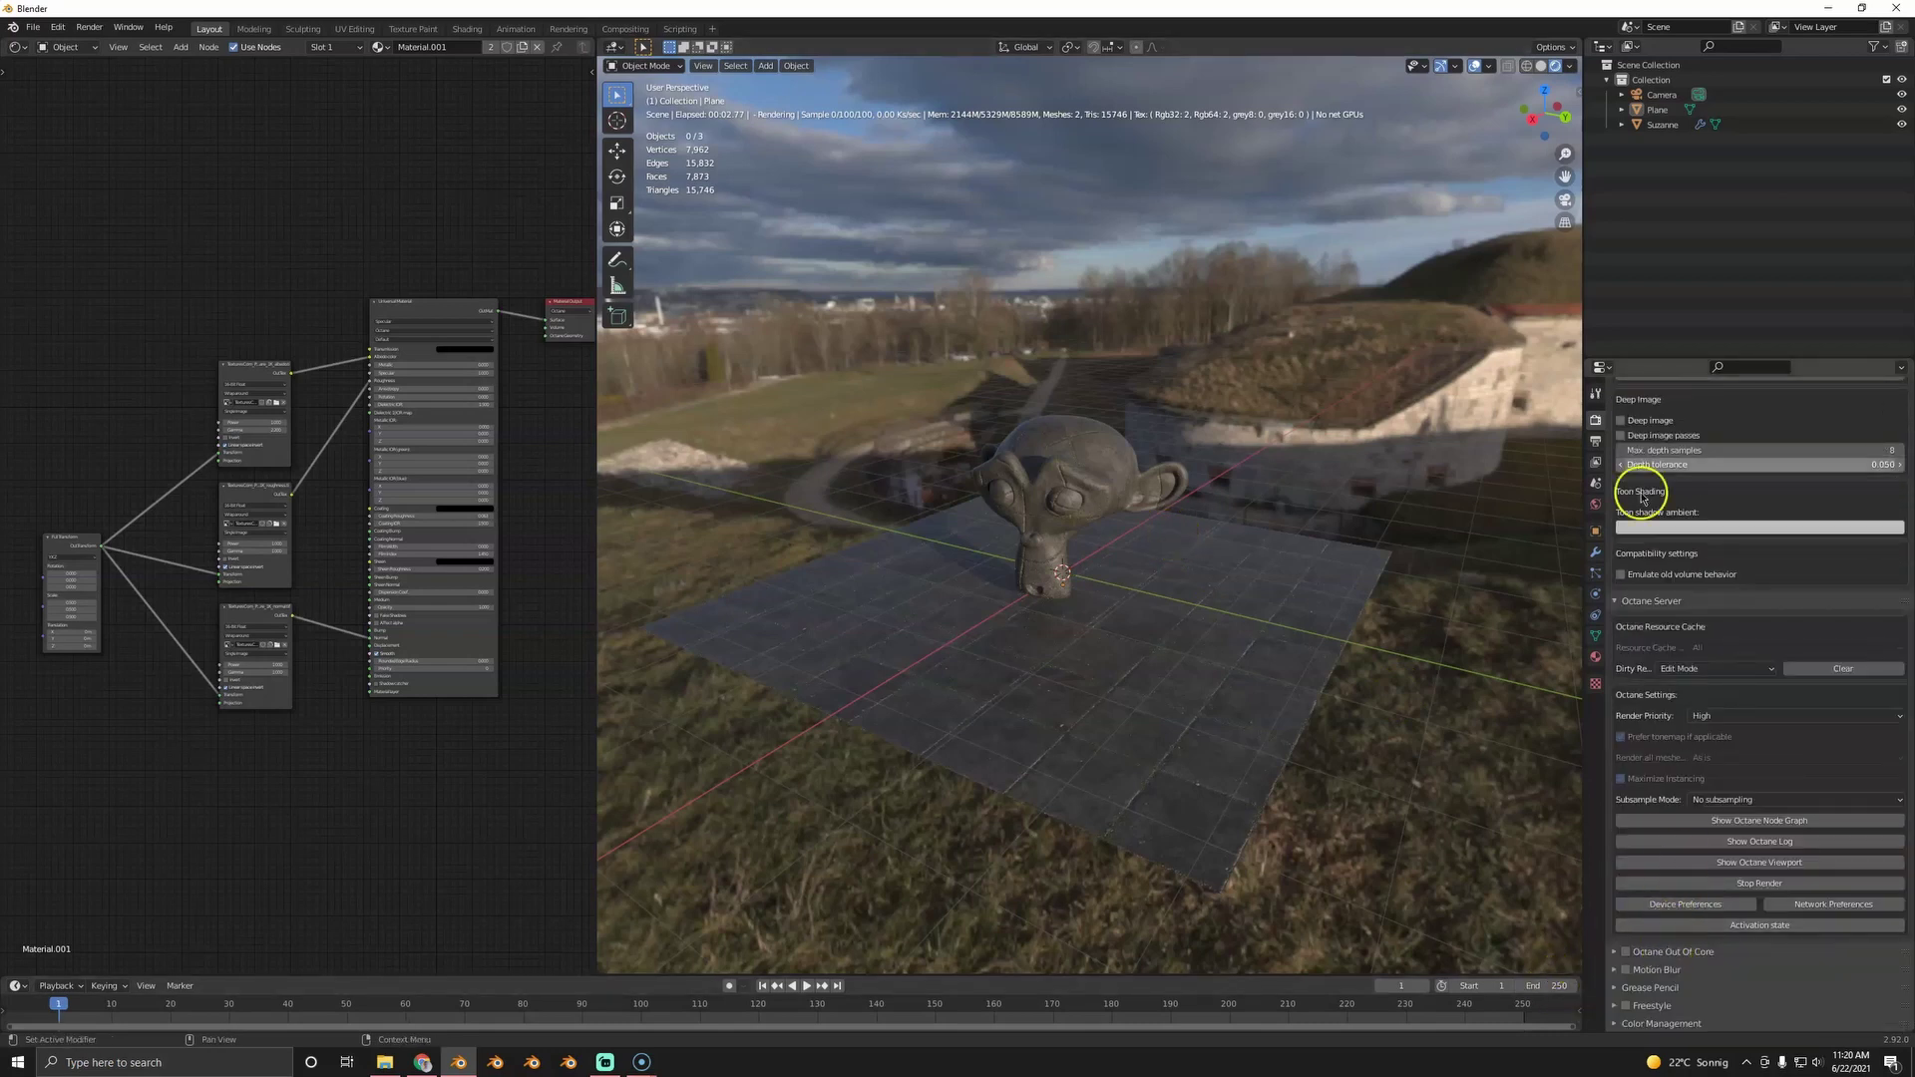
{"action": "scroll", "coordinate": [1735, 688], "scroll_direction": "up", "scroll_amount": 15}
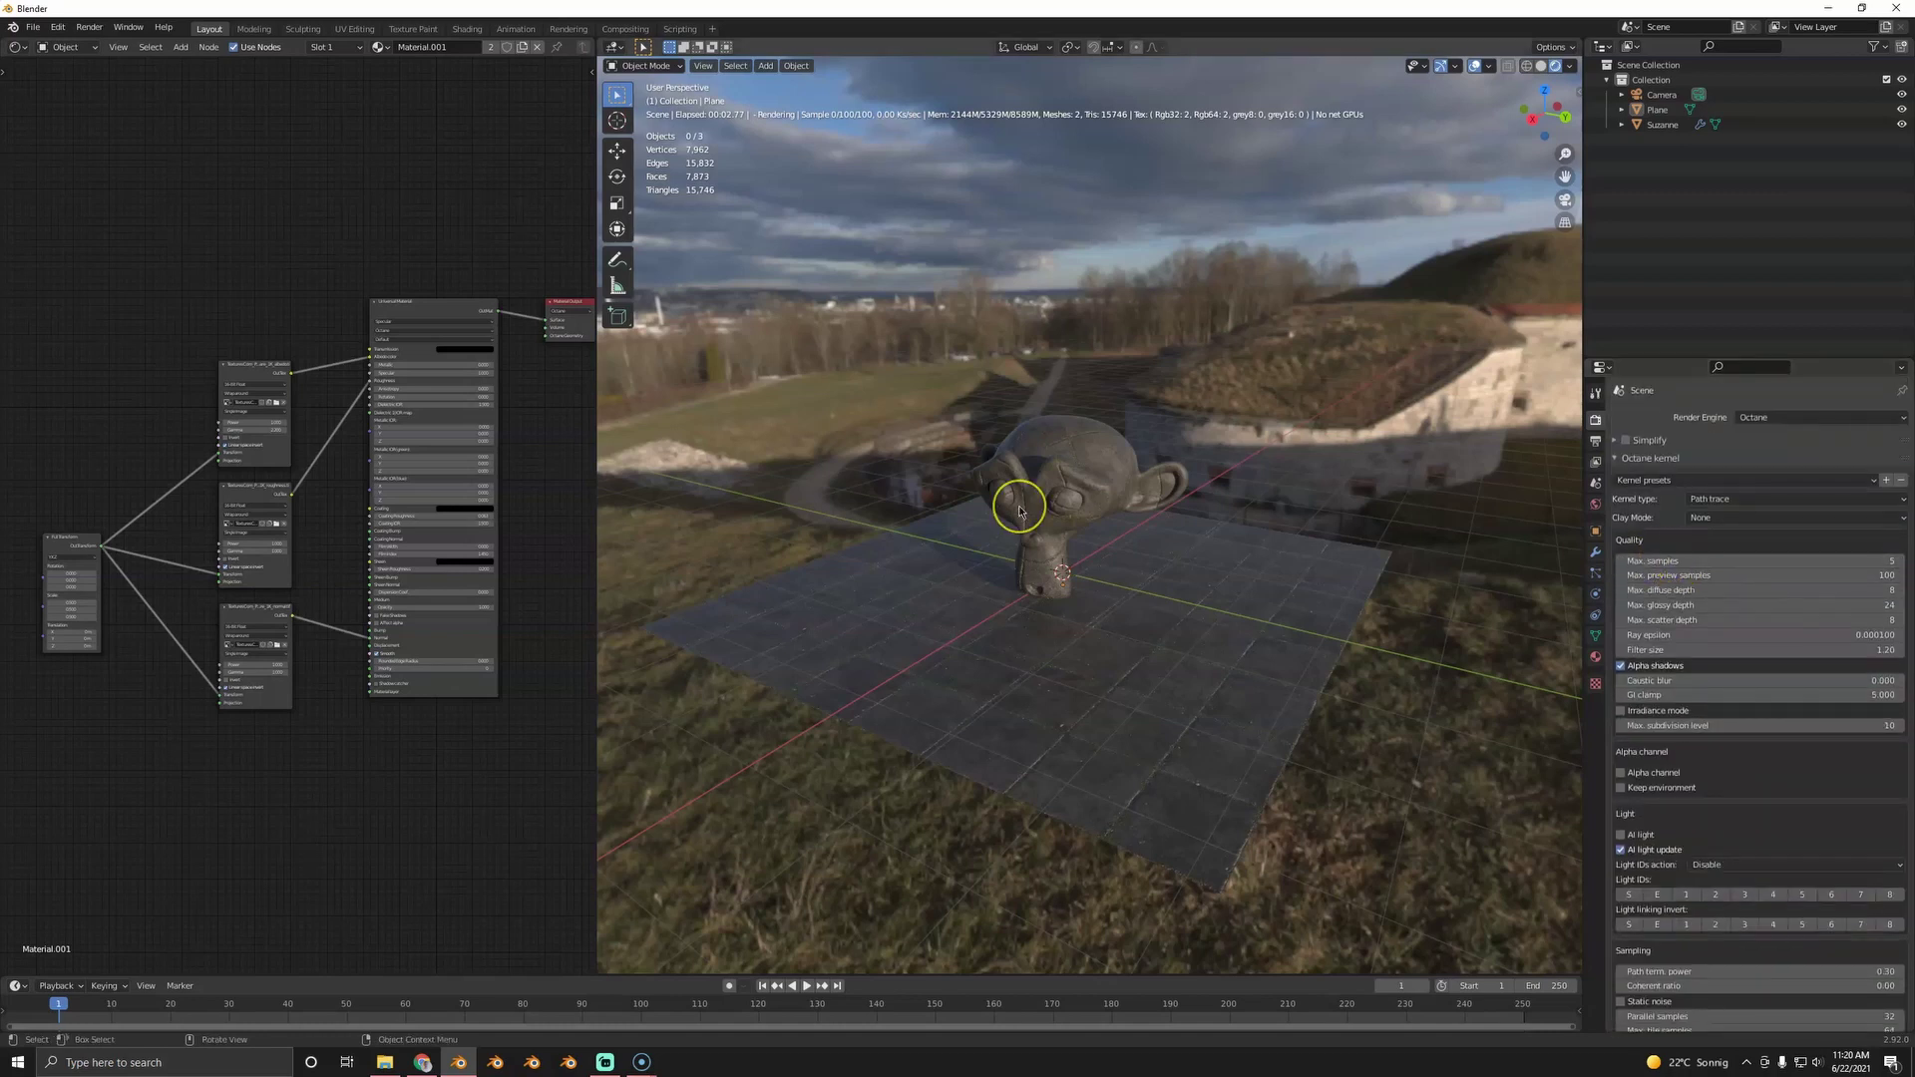
- Switch the 3D view to solid shading
{"action": "key", "text": "z"}
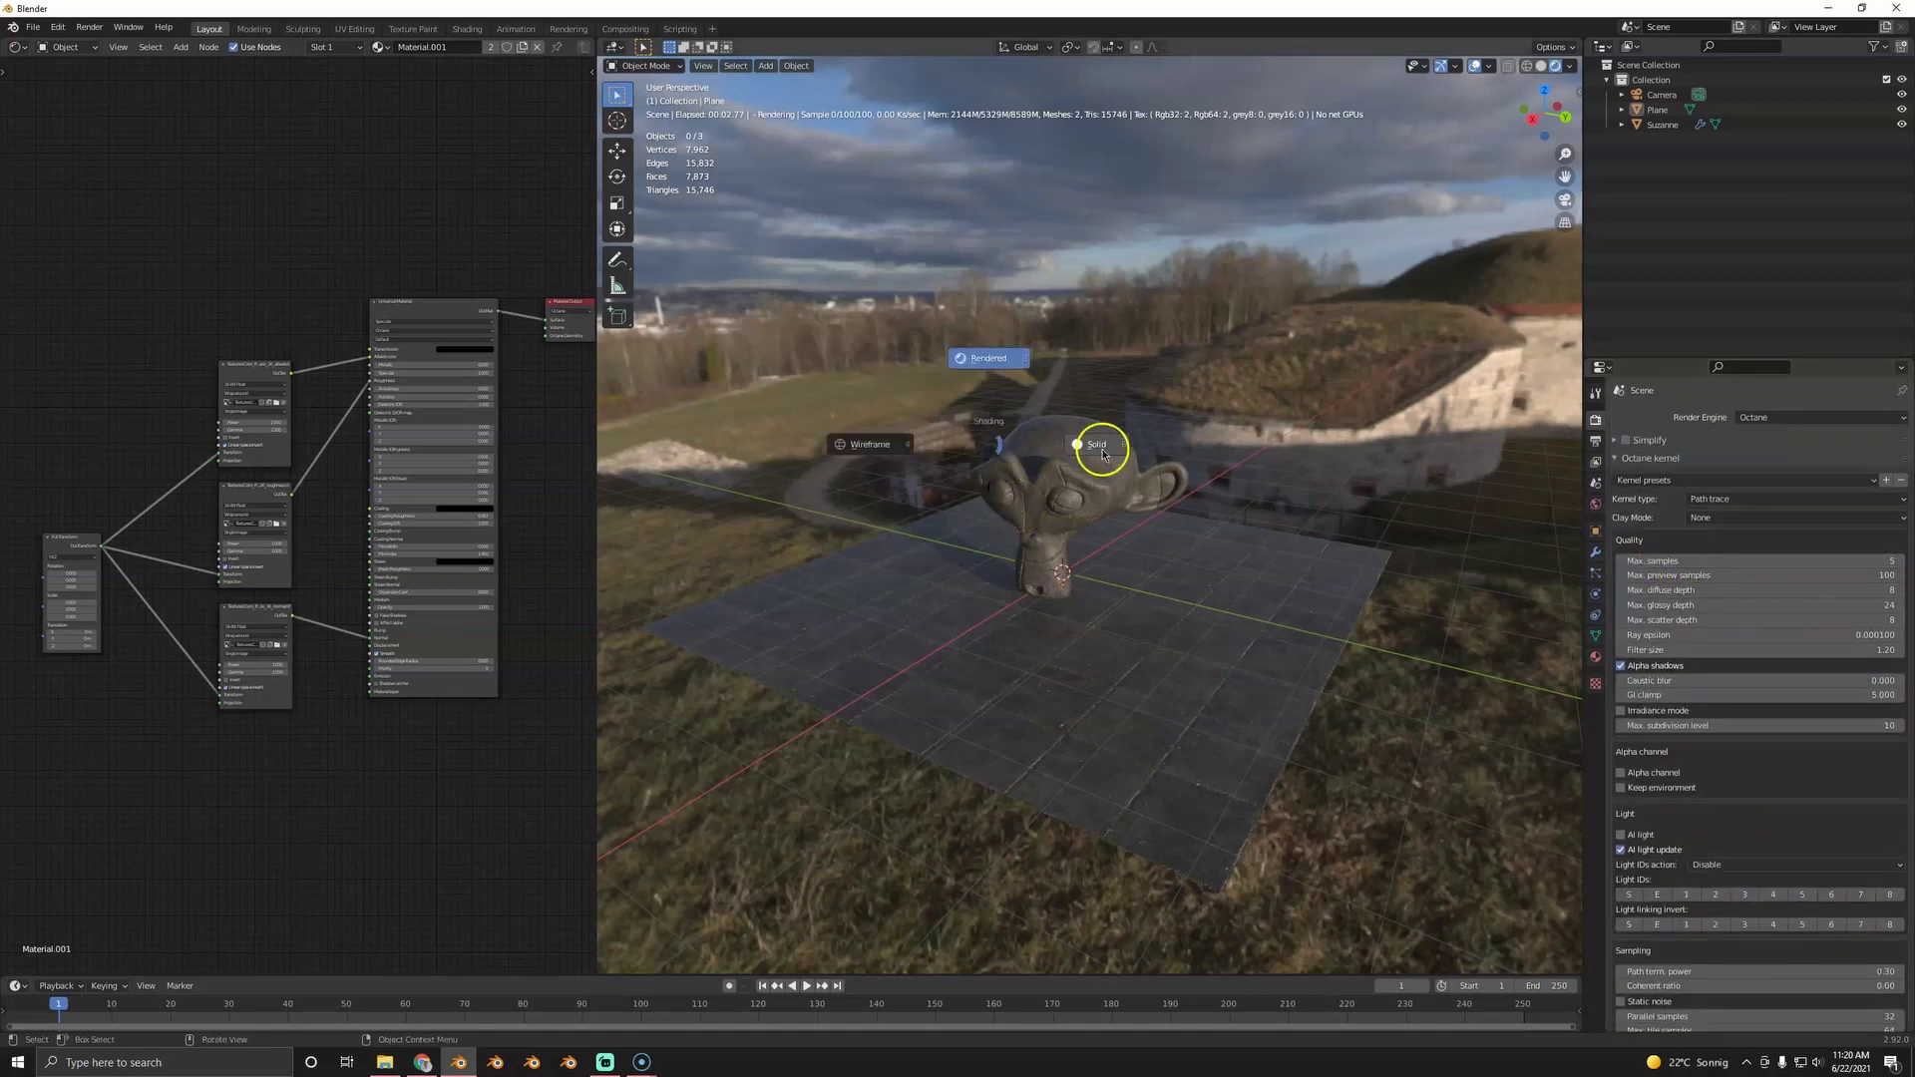
{"action": "left_click", "coordinate": [1127, 514]}
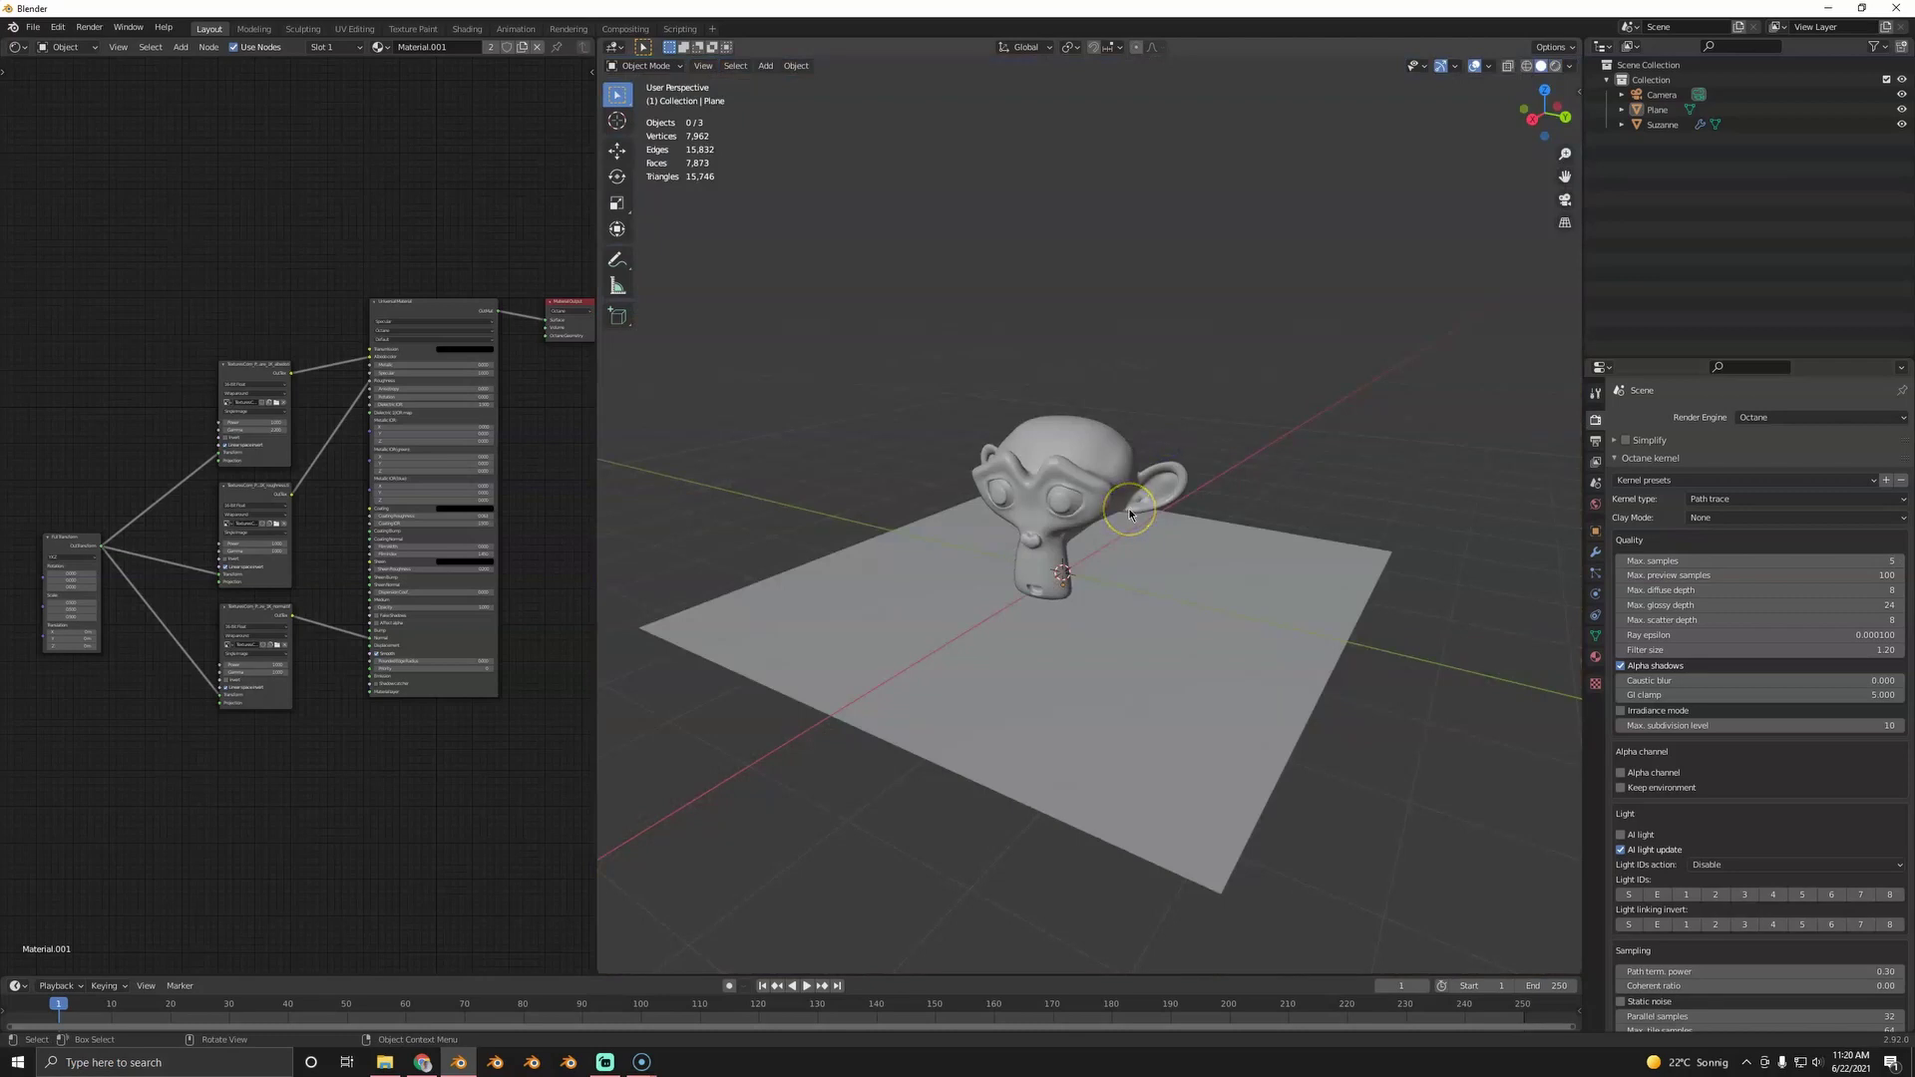